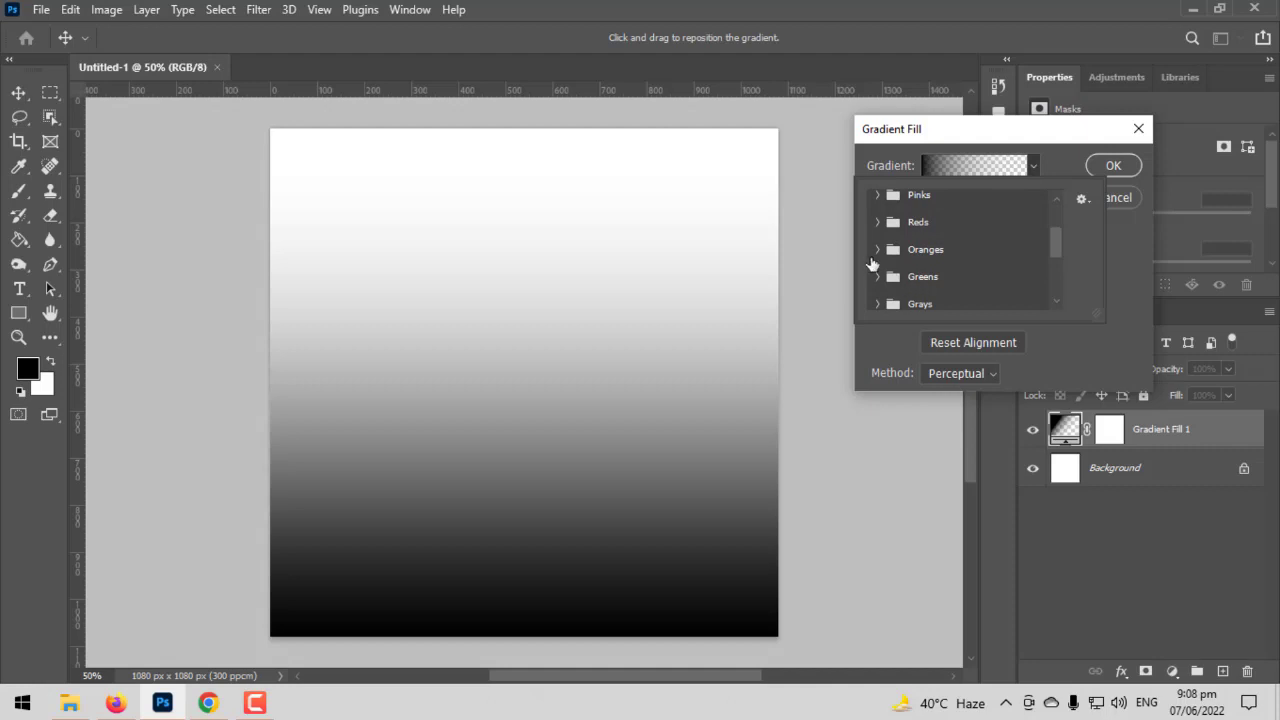
# - Apply the last preset in the Grays folder, a near-black gradient, to the gradient fill
pyautogui.scroll(-1, 913, 283)
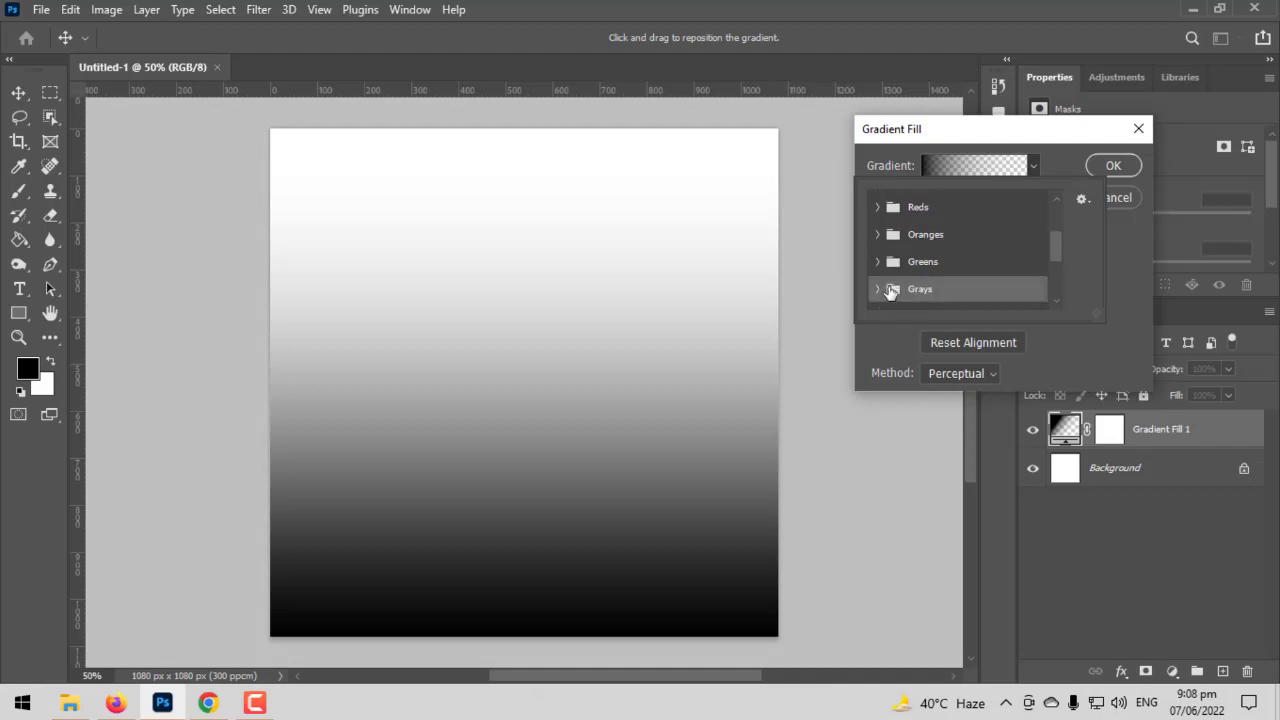
pyautogui.click(878, 289)
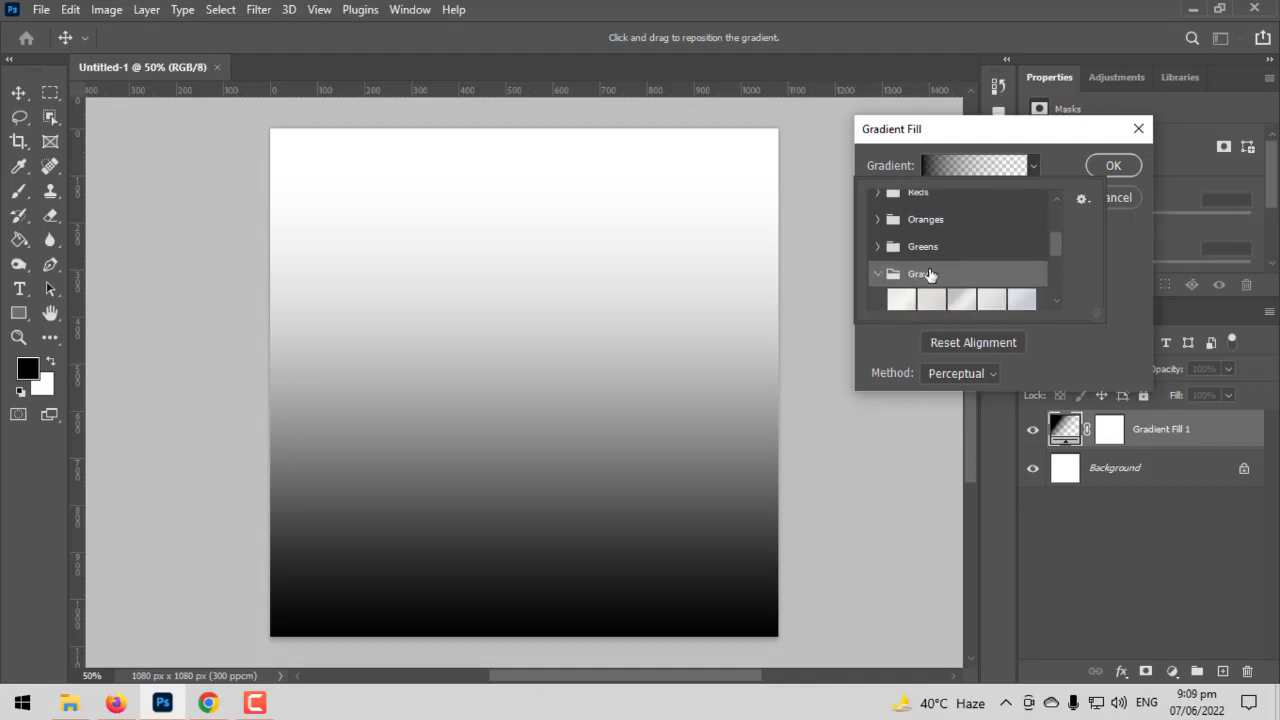
pyautogui.scroll(-5, 930, 275)
pyautogui.click(992, 274)
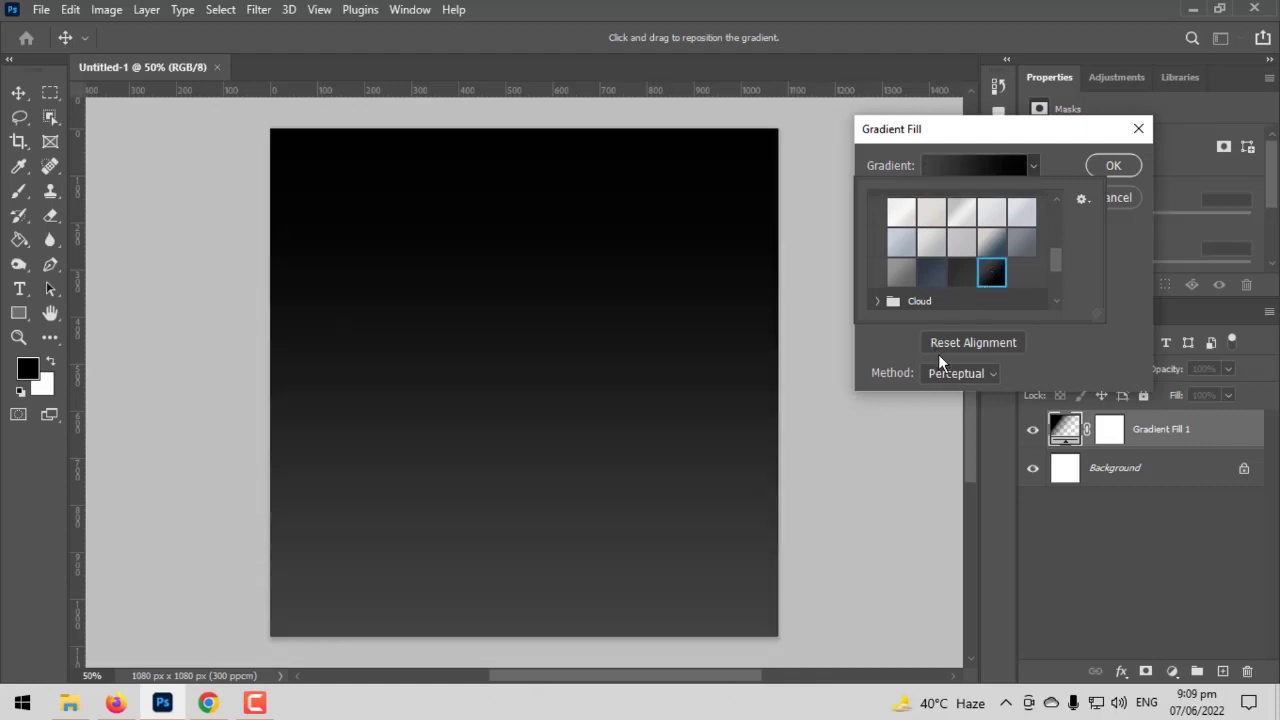
pyautogui.click(984, 166)
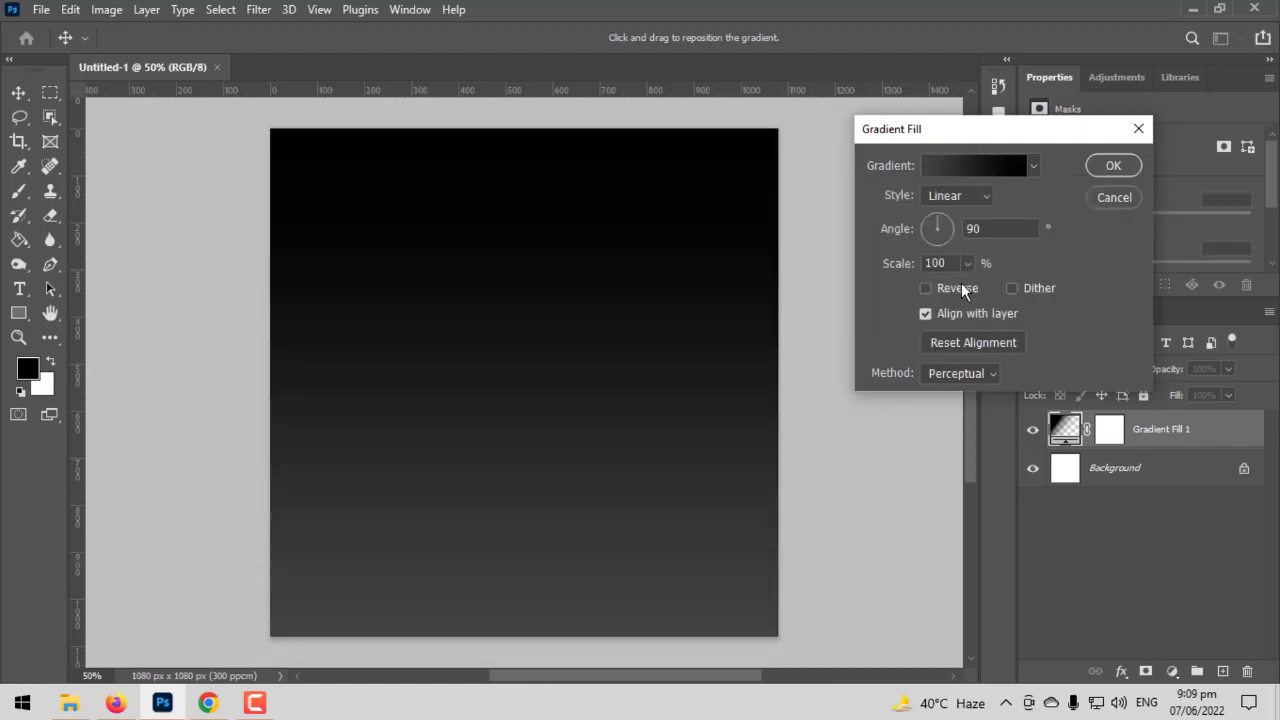
# - Make the gradient fill Radial at 243% scale, with its light centre horizontally centred and slightly below the canvas middle
pyautogui.click(967, 263)
pyautogui.click(963, 198)
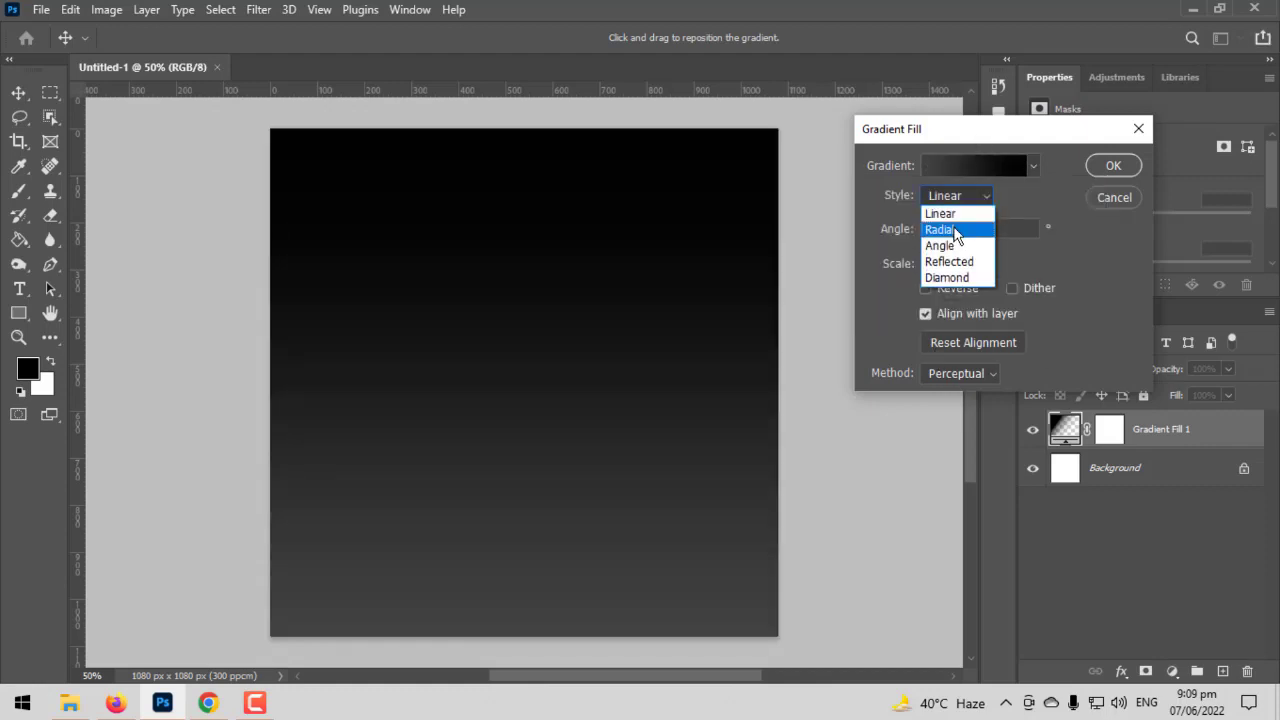
pyautogui.click(955, 214)
pyautogui.moveTo(794, 323); pyautogui.dragTo(697, 450)
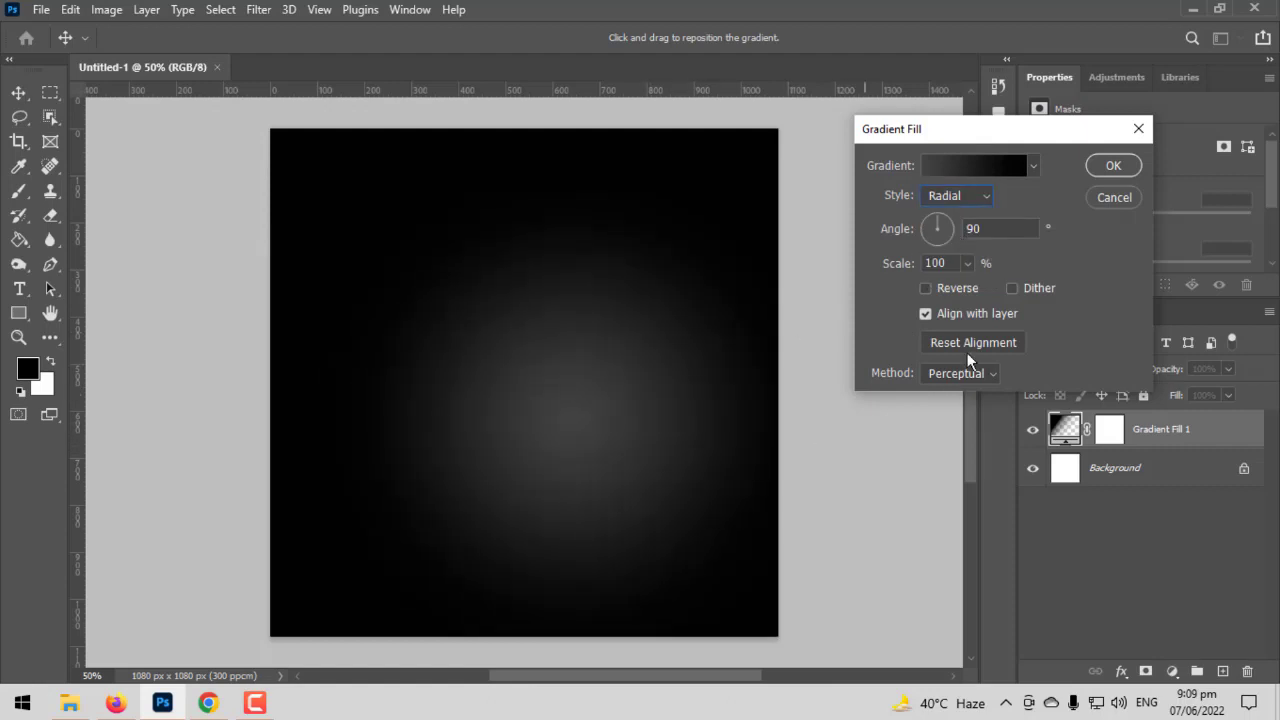
pyautogui.moveTo(966, 287); pyautogui.dragTo(979, 288)
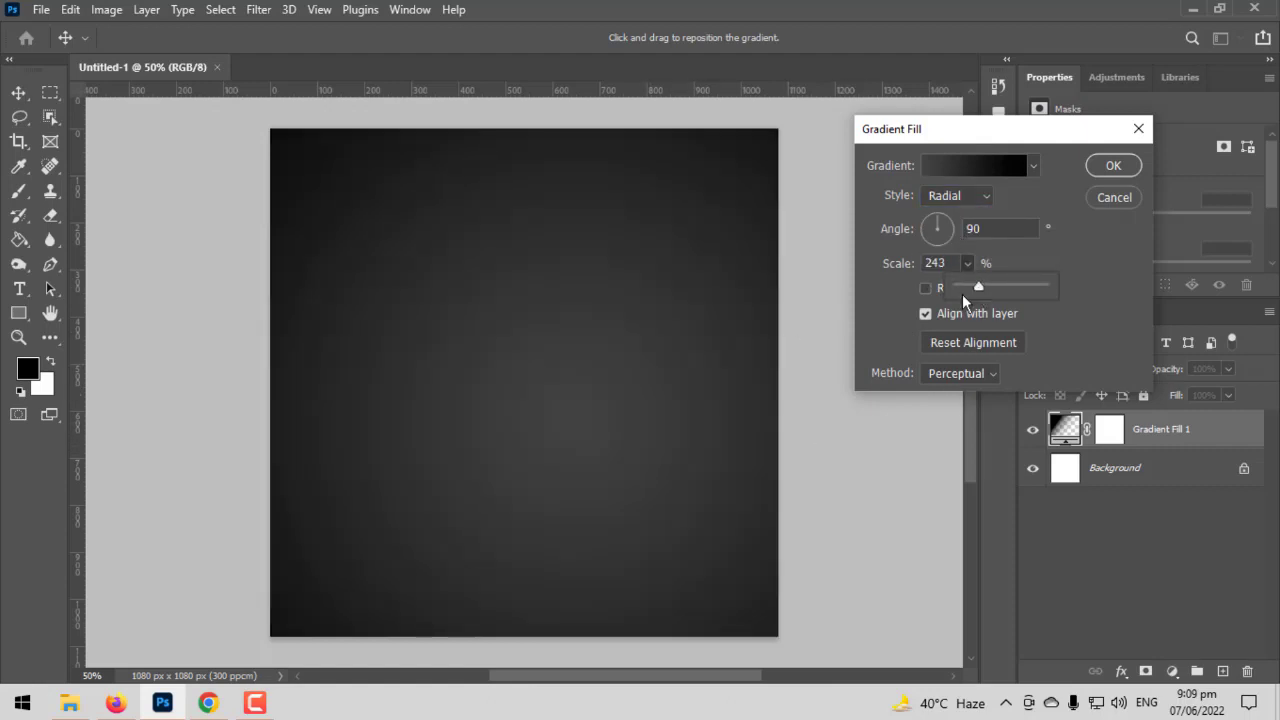
pyautogui.moveTo(570, 455); pyautogui.dragTo(635, 455)
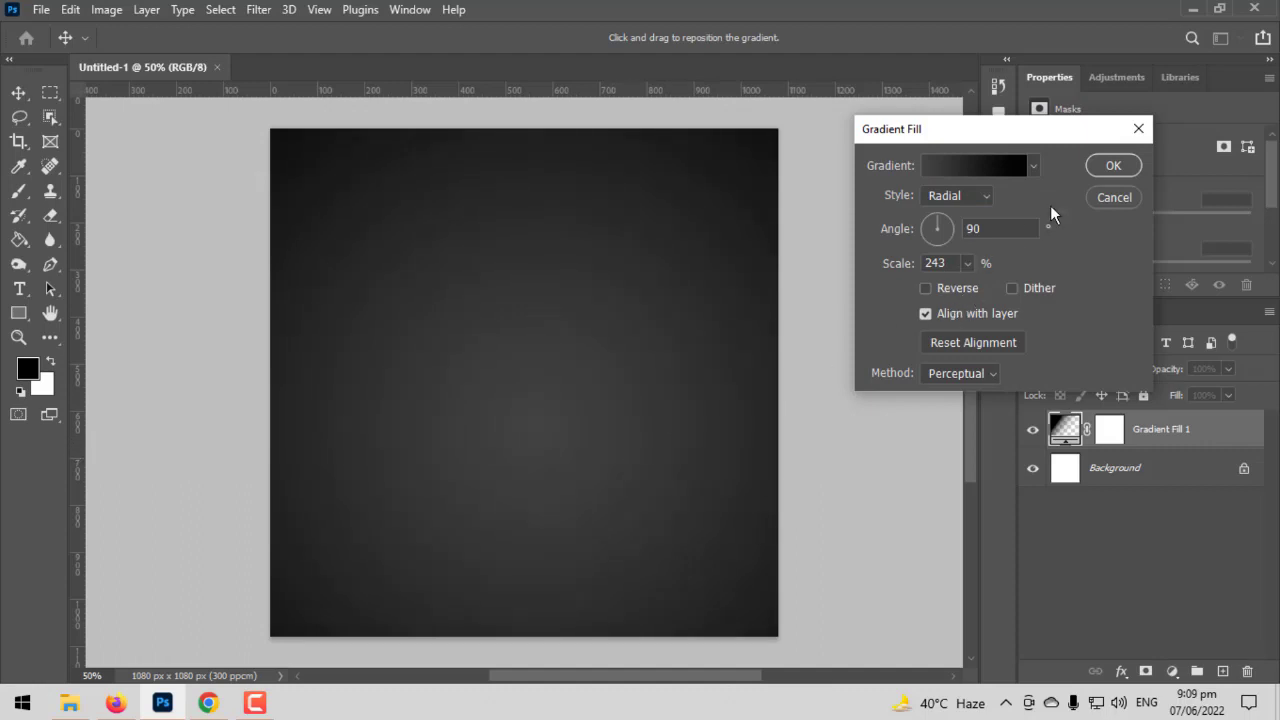
pyautogui.click(1110, 166)
pyautogui.scroll(2, 560, 300)
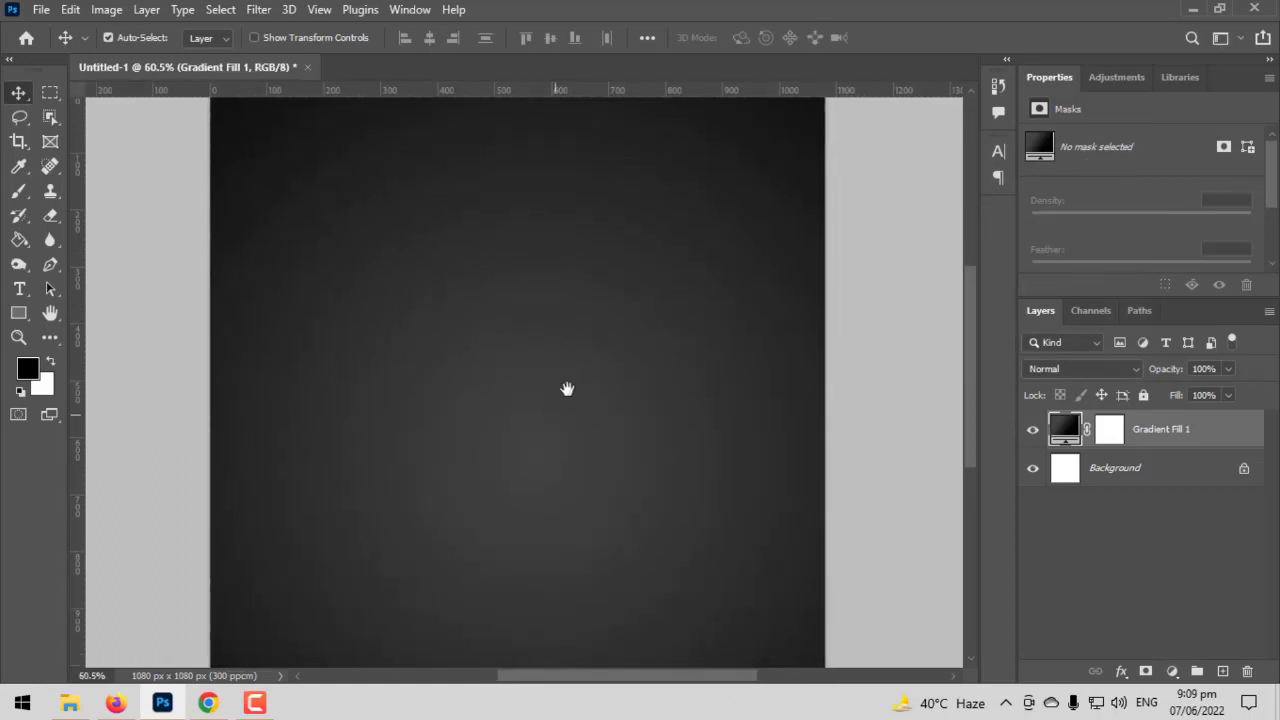
pyautogui.scroll(-1, 572, 357)
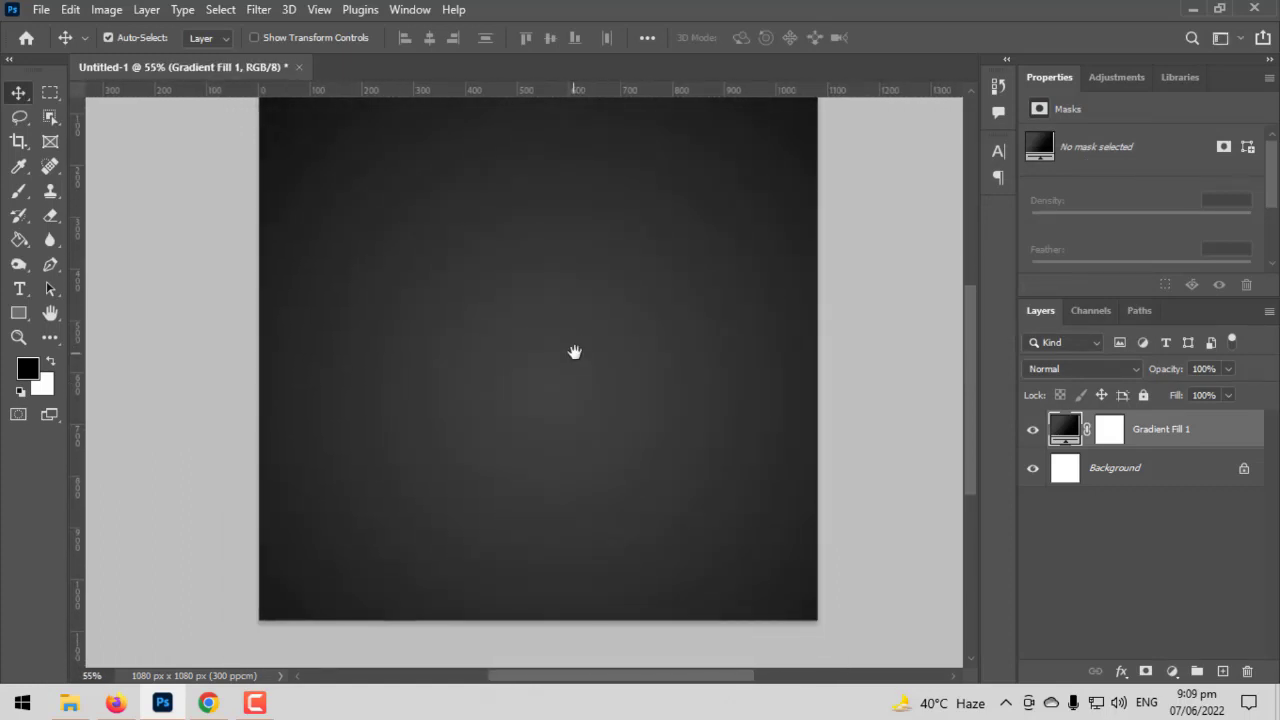
pyautogui.moveTo(574, 352); pyautogui.dragTo(574, 394)
pyautogui.scroll(-1, 577, 404)
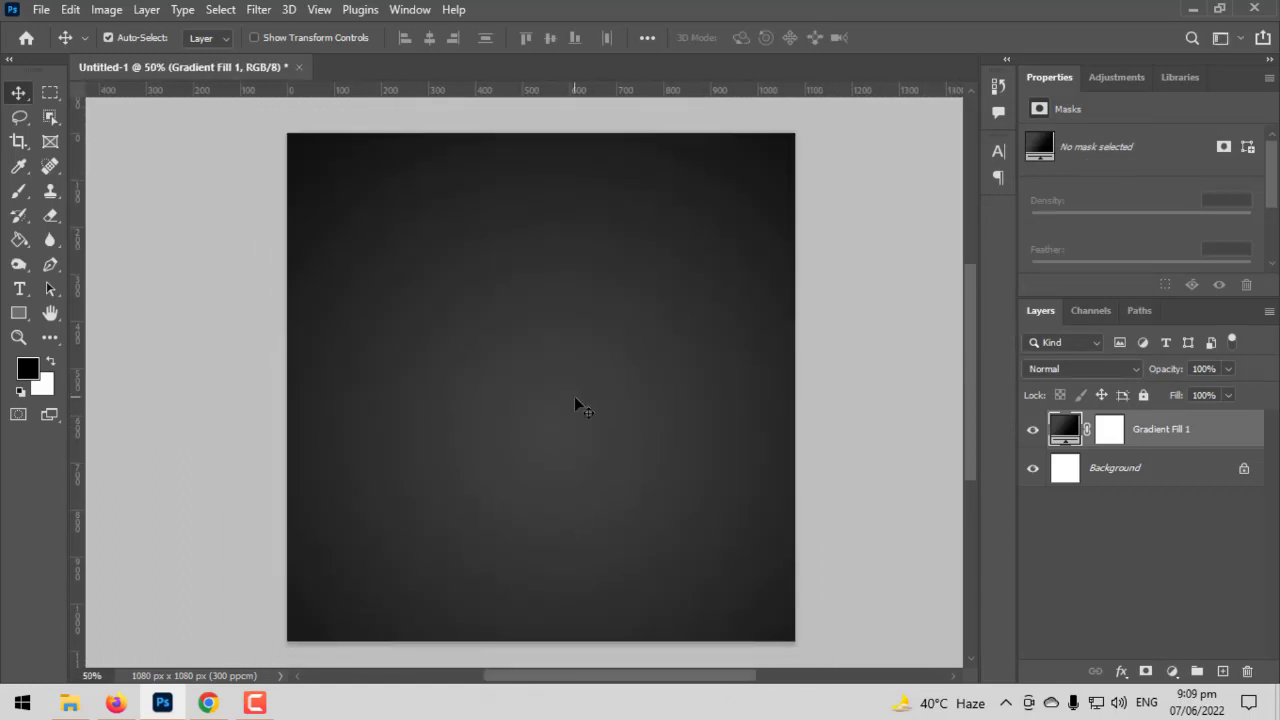
# - Place the Elegant-Pattern-PNG-Picture image and stretch it vertically to fill the 1080 × 1080 px canvas
pyautogui.click(40, 10)
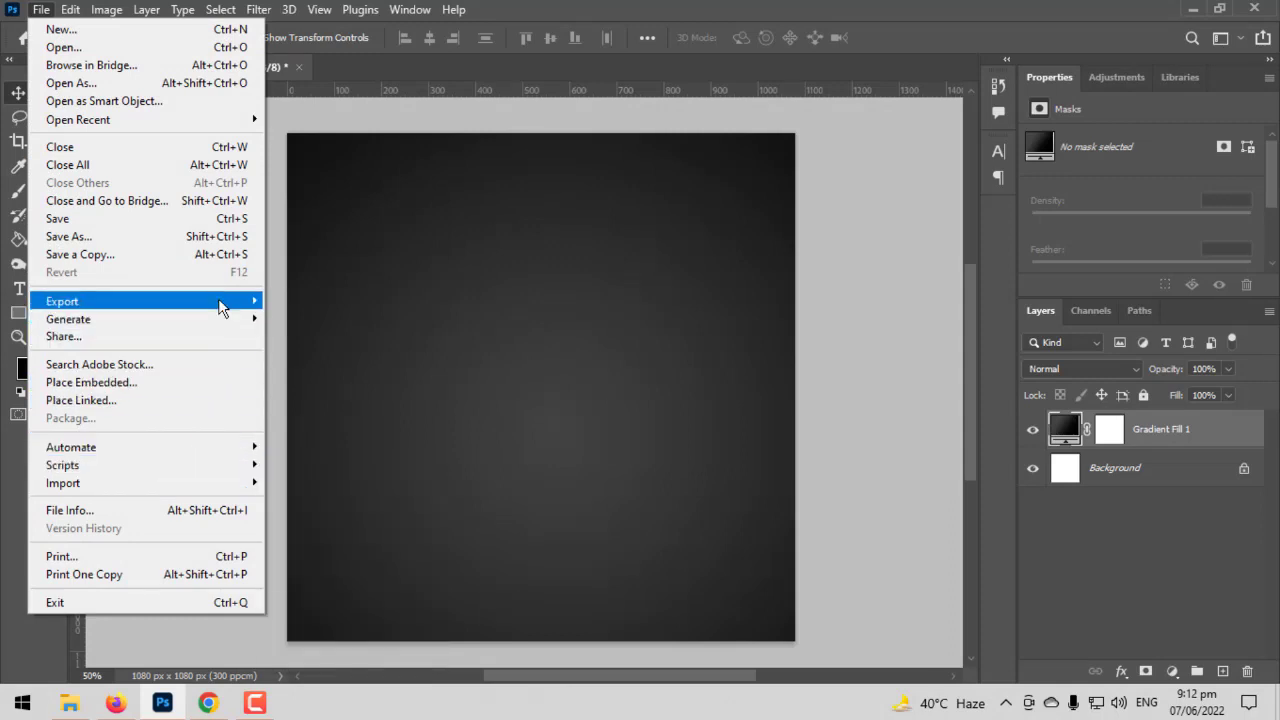
pyautogui.moveTo(225, 301)
pyautogui.click(360, 306)
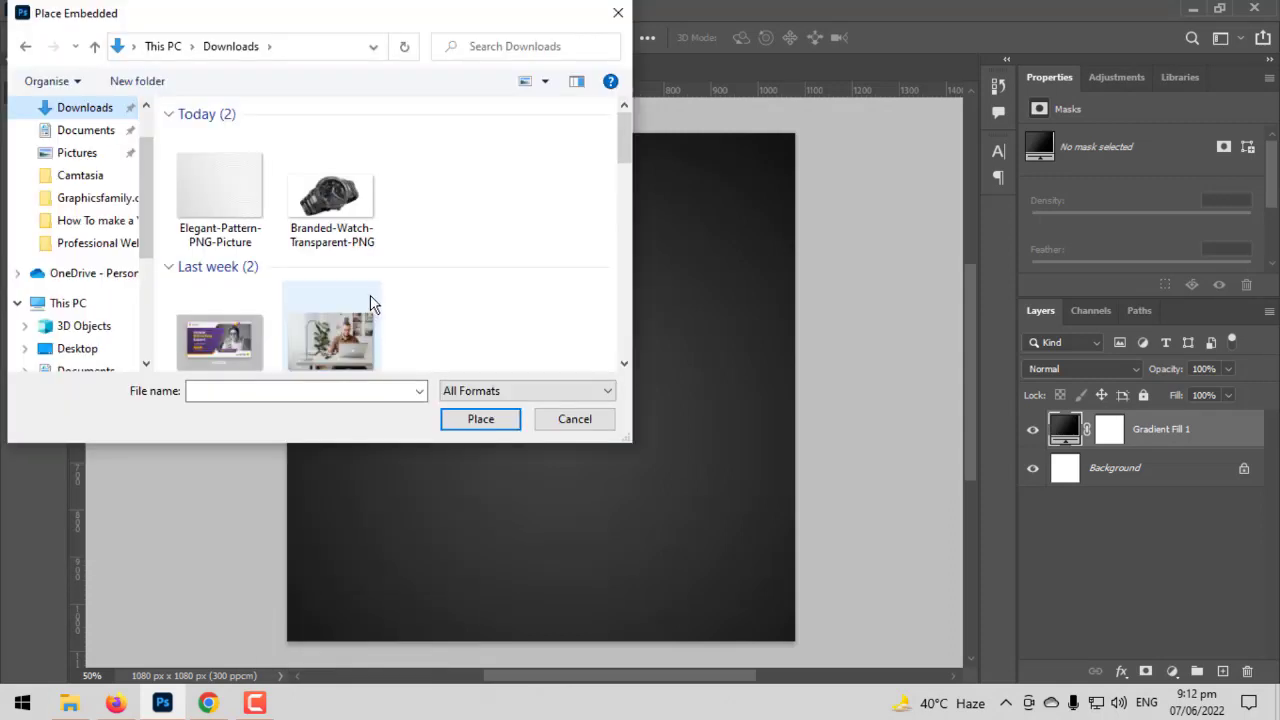
pyautogui.doubleClick(251, 229)
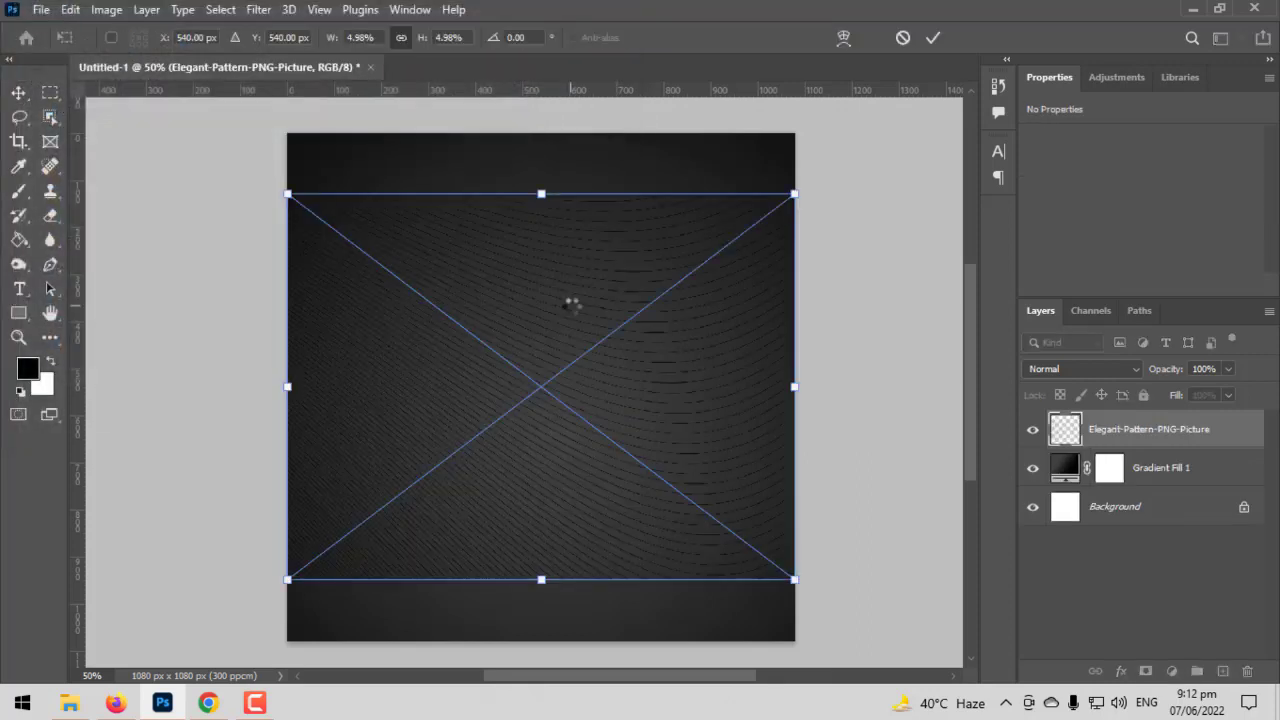
pyautogui.moveTo(534, 204); pyautogui.dragTo(540, 133)
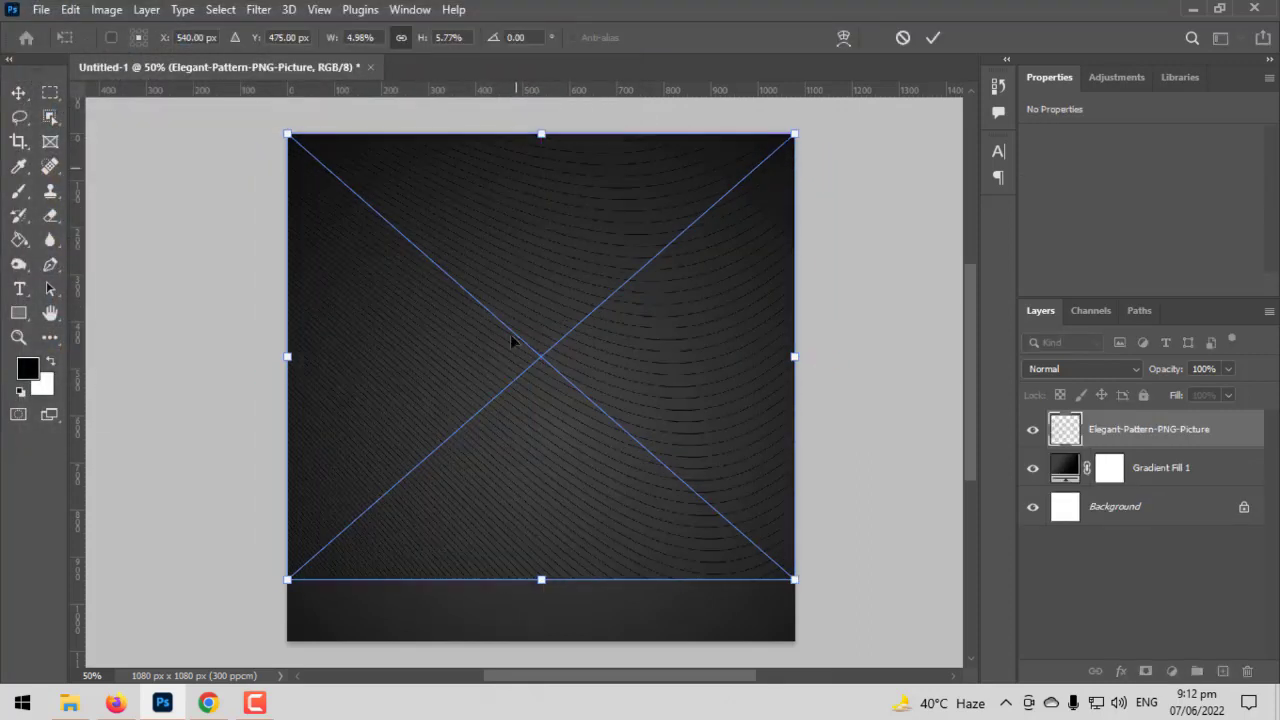
pyautogui.moveTo(537, 589); pyautogui.dragTo(541, 646)
pyautogui.press('Return')
pyautogui.scroll(3, 512, 470)
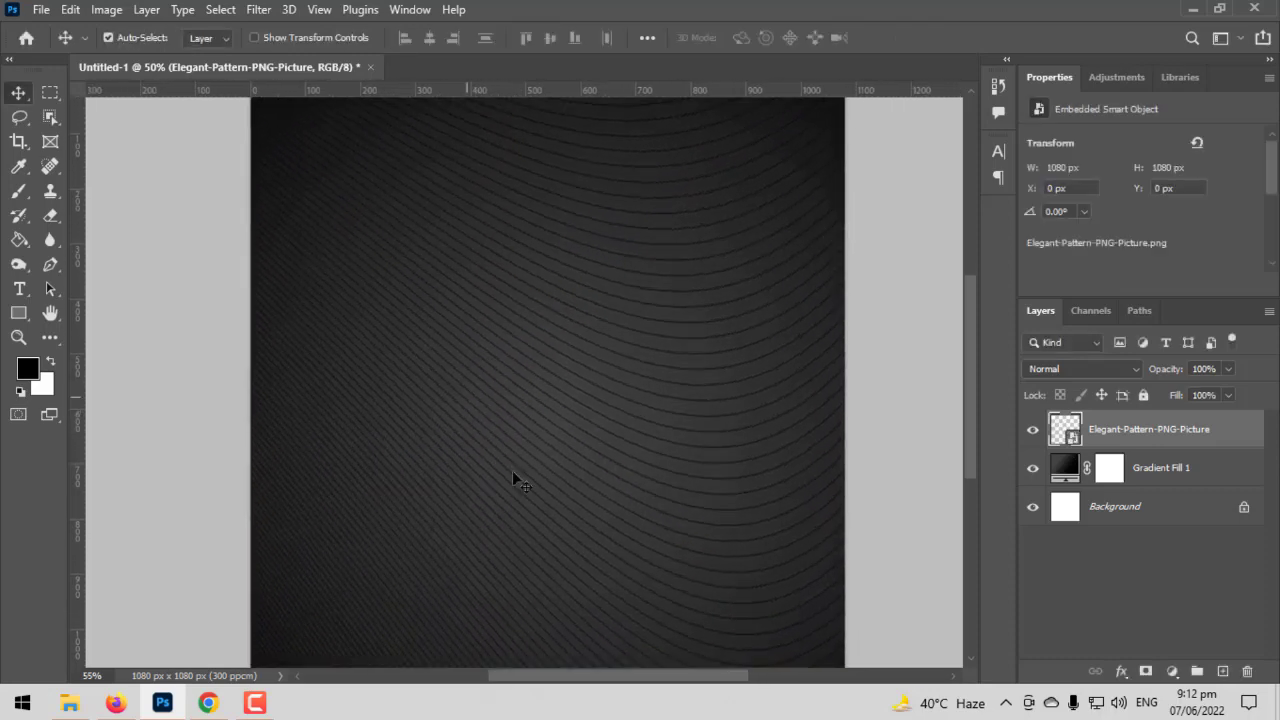
pyautogui.scroll(1, 628, 480)
pyautogui.scroll(-4, 628, 480)
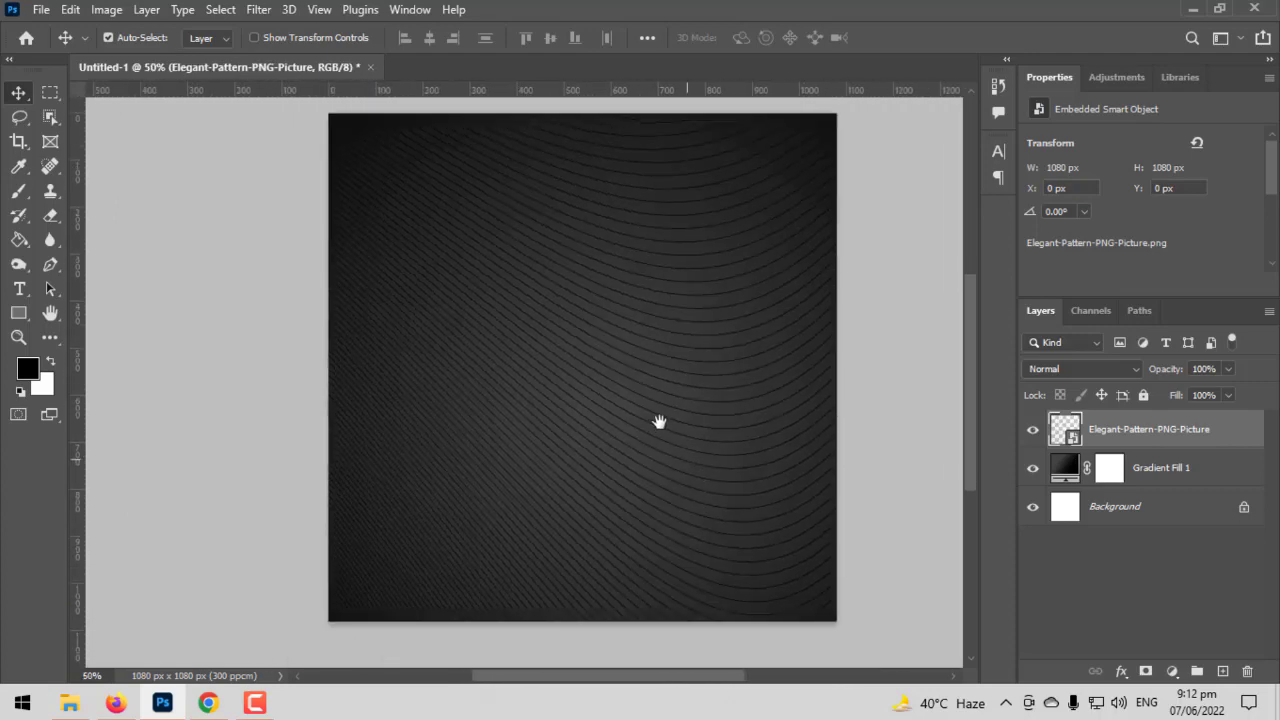
pyautogui.scroll(2, 666, 458)
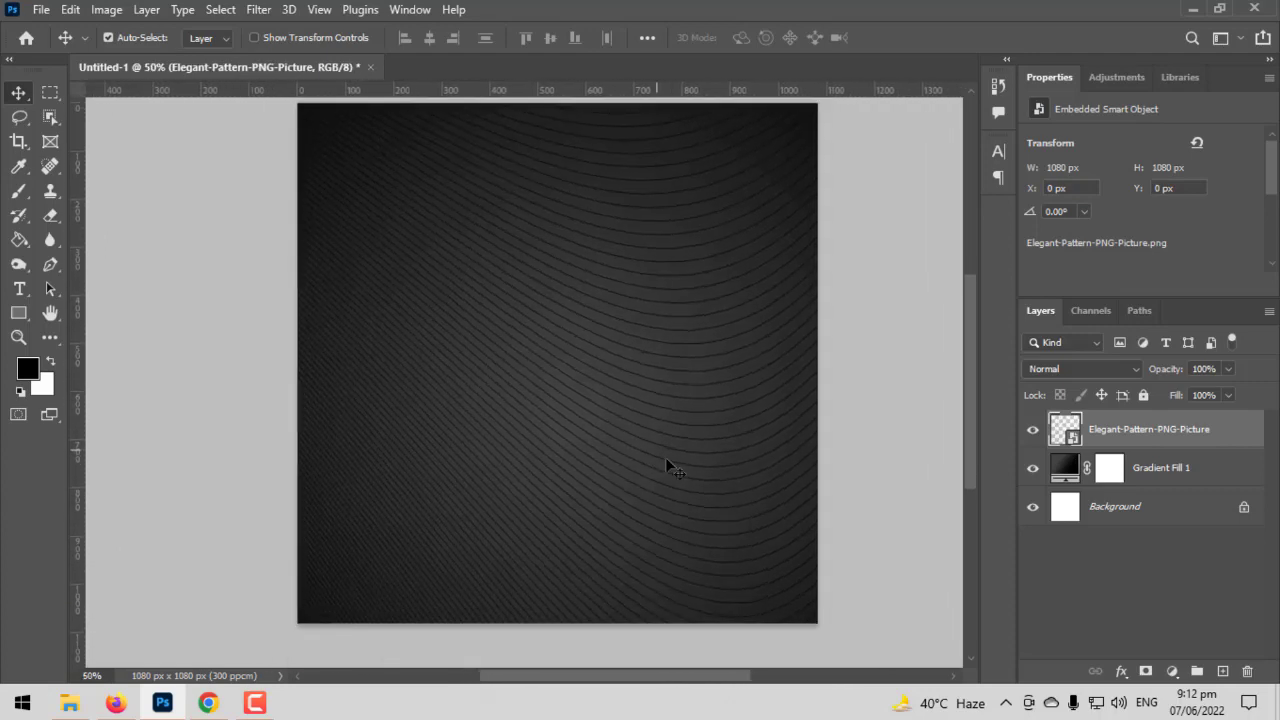
# - Add a white (ffffff) Color Overlay to the Elegant-Pattern-PNG-Picture layer, with Normal blend mode and 100% opacity
pyautogui.rightClick(1125, 438)
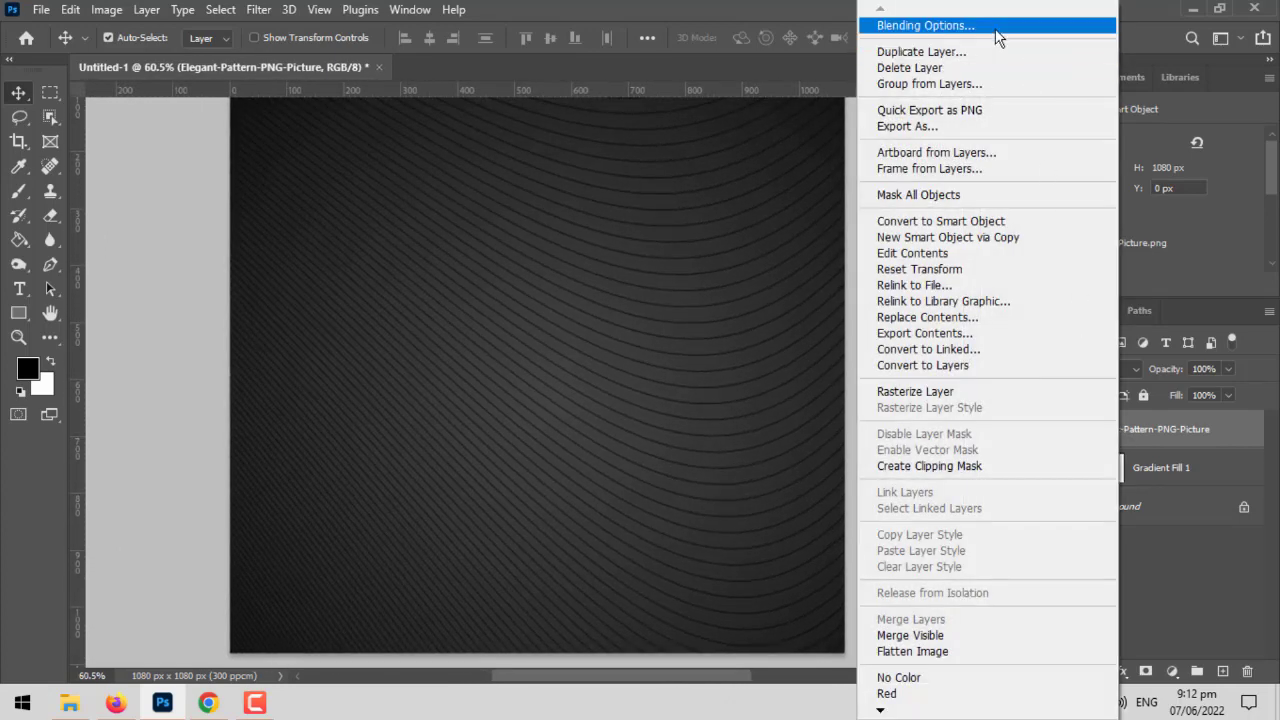
pyautogui.click(916, 22)
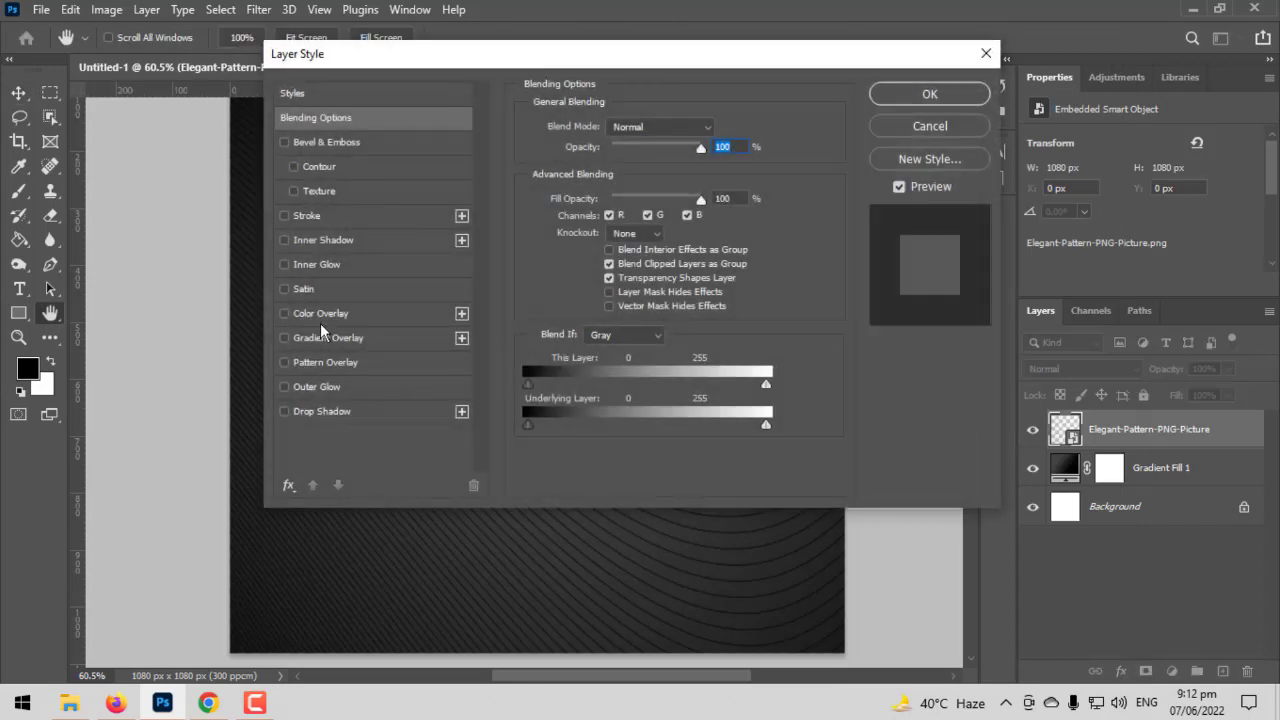
pyautogui.click(320, 315)
pyautogui.moveTo(716, 97); pyautogui.dragTo(1044, 104)
pyautogui.click(1045, 185)
pyautogui.moveTo(620, 175); pyautogui.dragTo(168, 72)
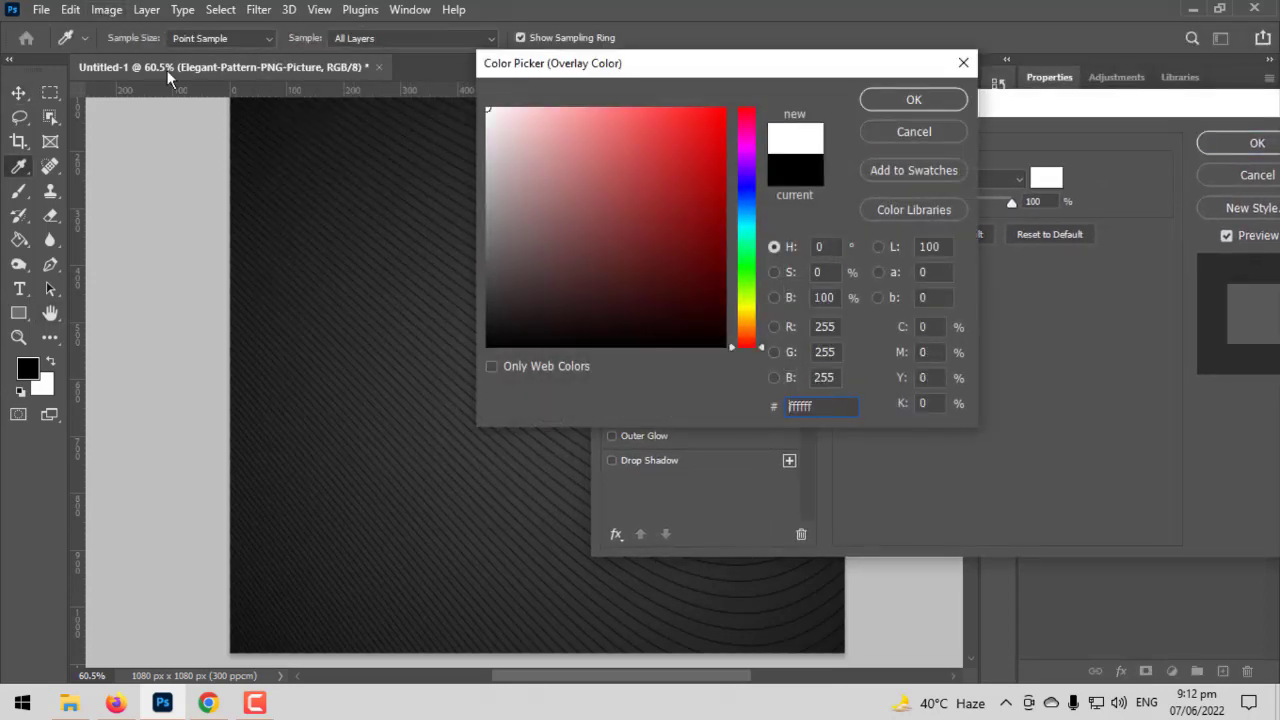
pyautogui.click(927, 103)
pyautogui.moveTo(1052, 103); pyautogui.dragTo(684, 103)
pyautogui.click(600, 178)
pyautogui.click(580, 178)
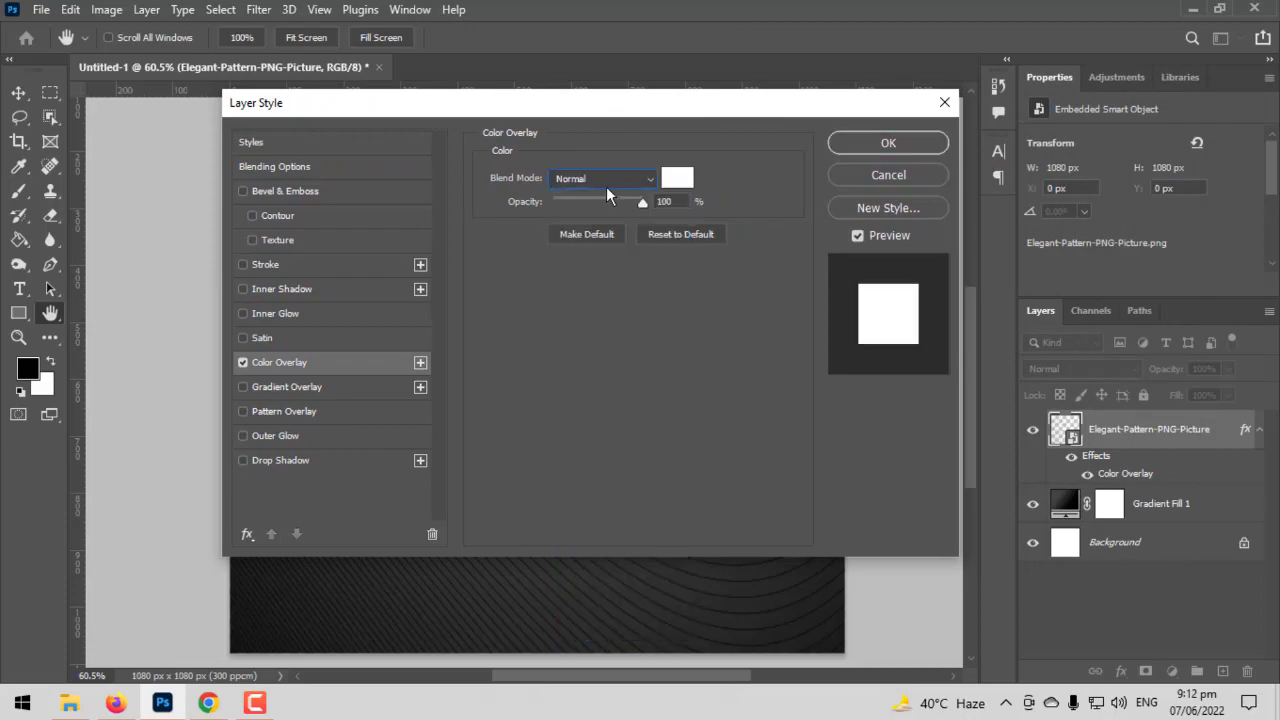
pyautogui.click(896, 146)
# - Lower the opacity of the Elegant-Pattern-PNG-Picture layer to 5%
pyautogui.scroll(6, 621, 470)
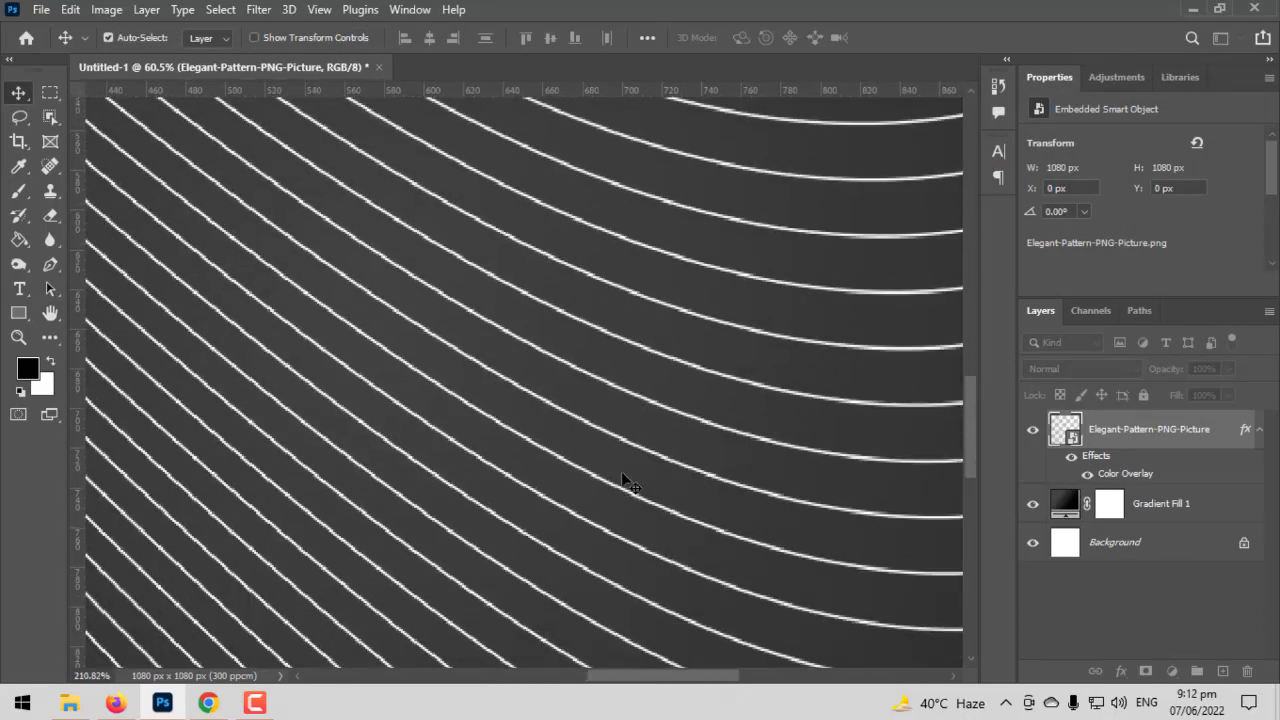
pyautogui.scroll(-6, 621, 476)
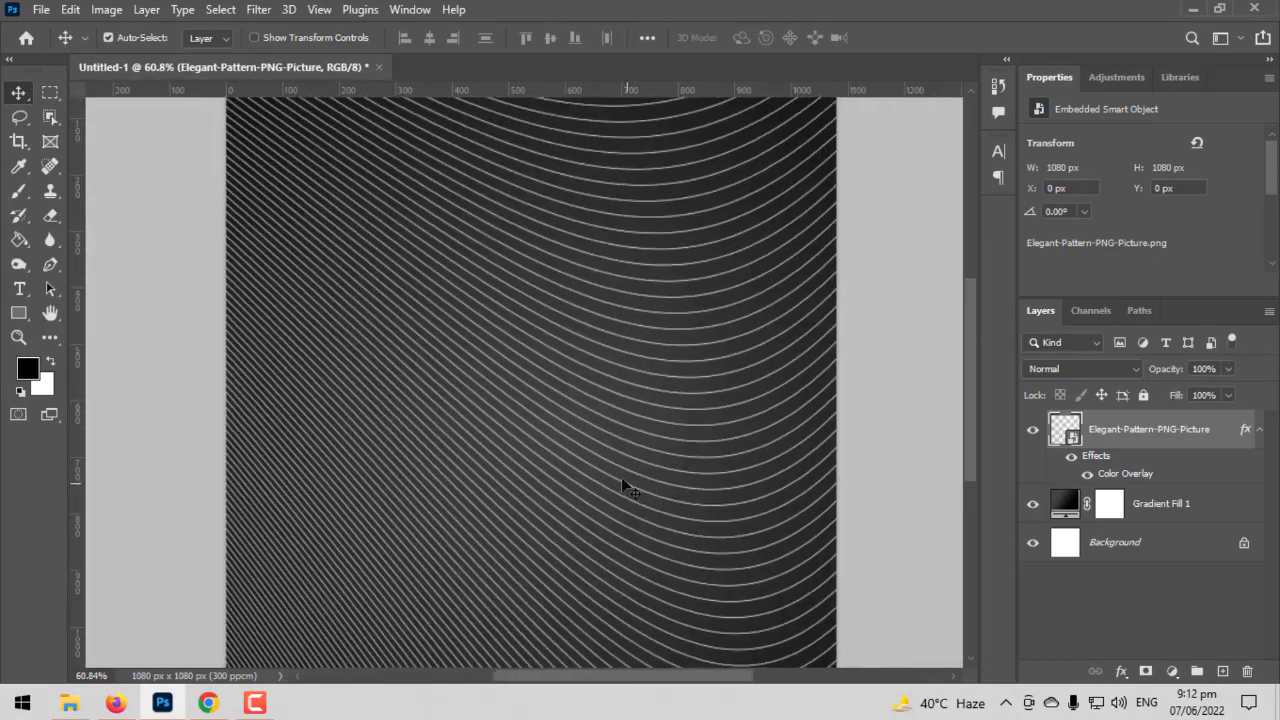
pyautogui.scroll(-2, 621, 477)
pyautogui.scroll(2, 621, 477)
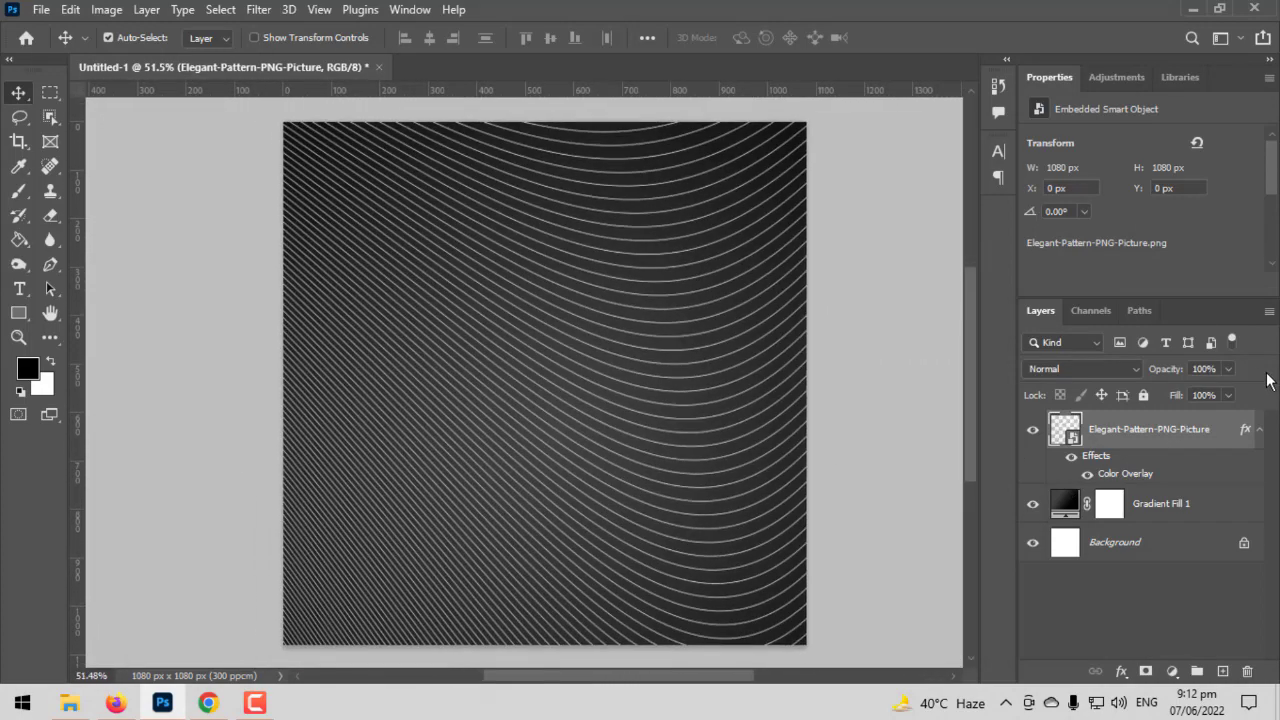
pyautogui.click(1228, 369)
pyautogui.click(1153, 388)
pyautogui.moveTo(1153, 388); pyautogui.dragTo(1147, 388)
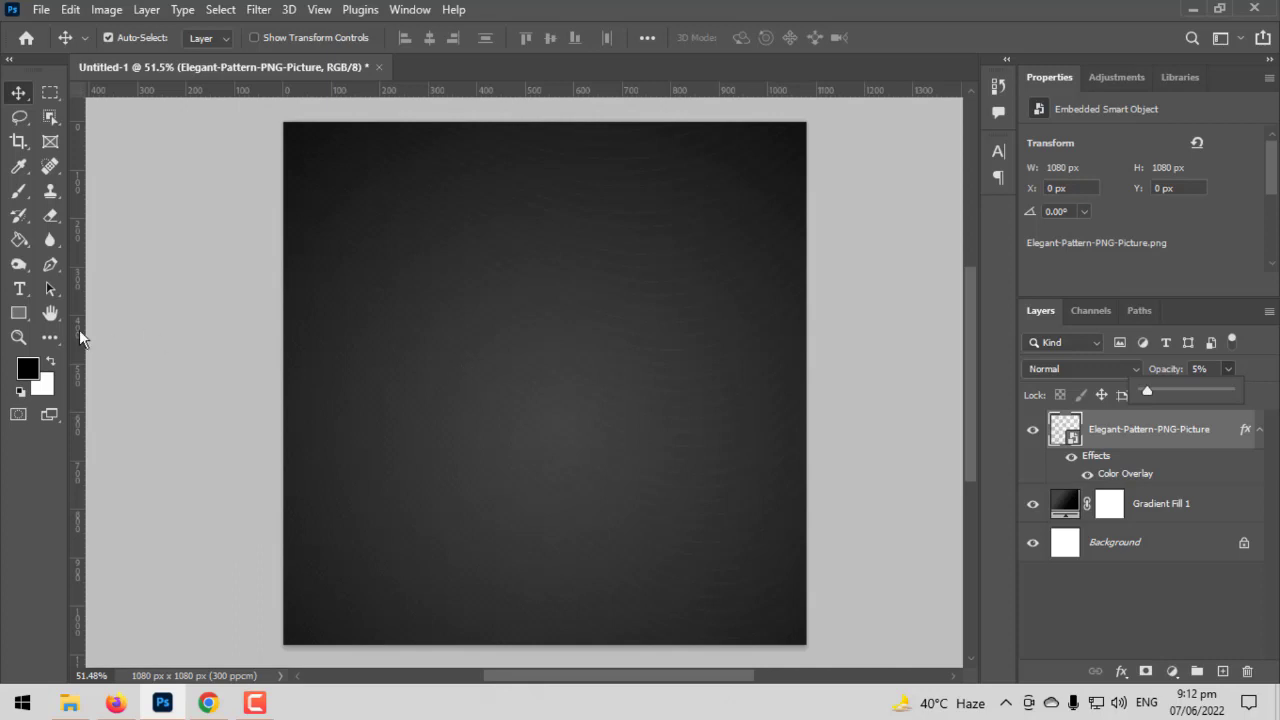
# - Rasterize the Elegant-Pattern-PNG-Picture layer
pyautogui.rightClick(1132, 448)
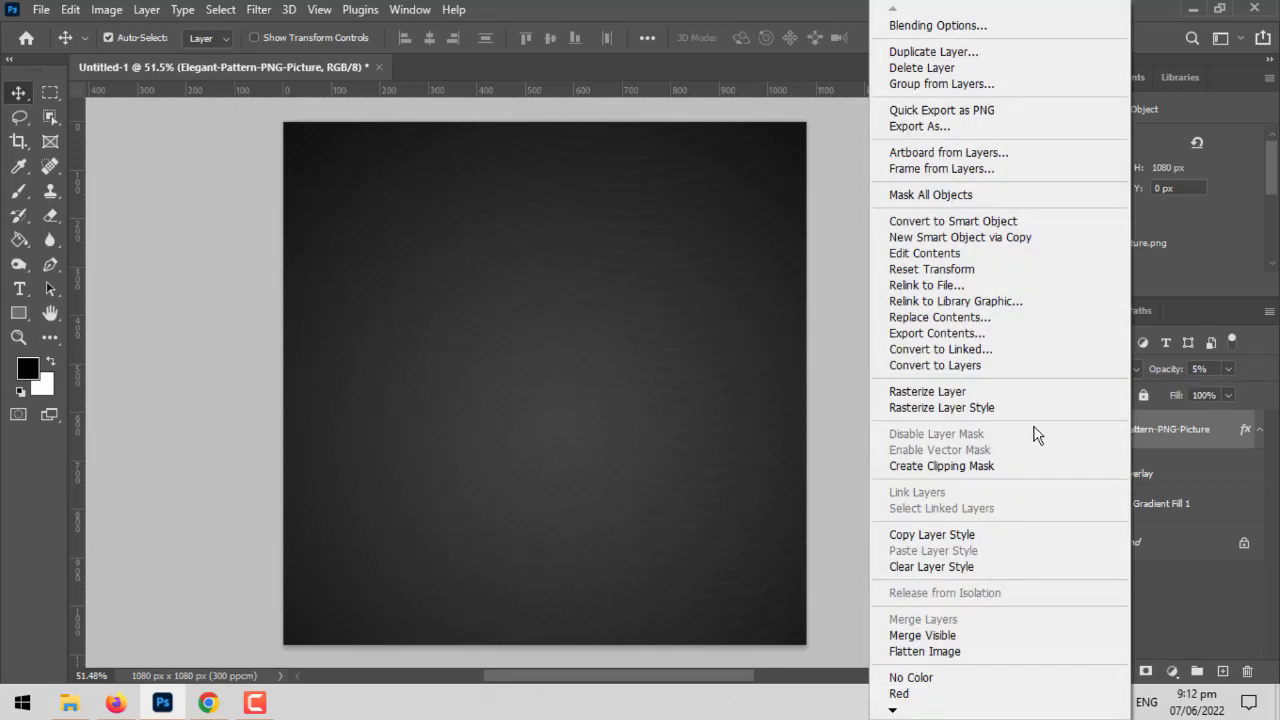
pyautogui.click(938, 394)
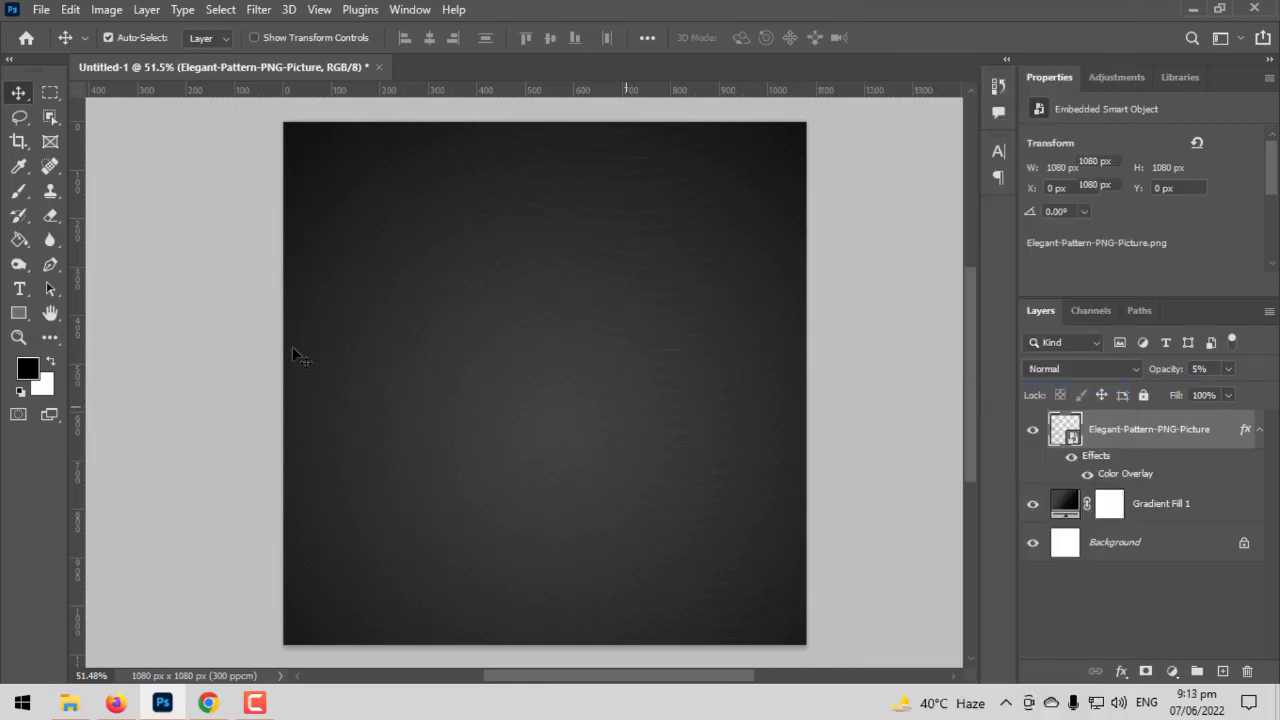
# - Erase the pattern lines around the canvas centre with a 600 px soft Eraser and set the pattern layer's opacity to 12%
pyautogui.rightClick(48, 222)
pyautogui.click(100, 218)
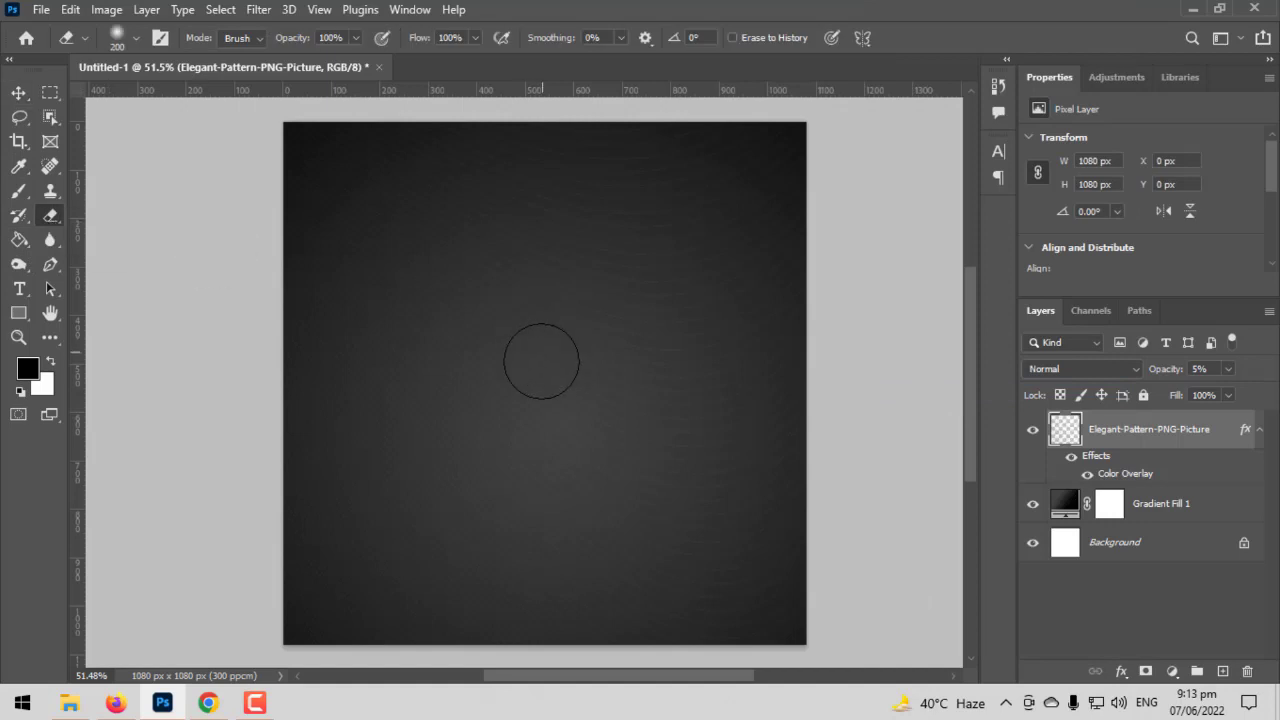
pyautogui.press(']')
pyautogui.press(']')
pyautogui.press(']')
pyautogui.press(']')
pyautogui.press(']')
pyautogui.press(']')
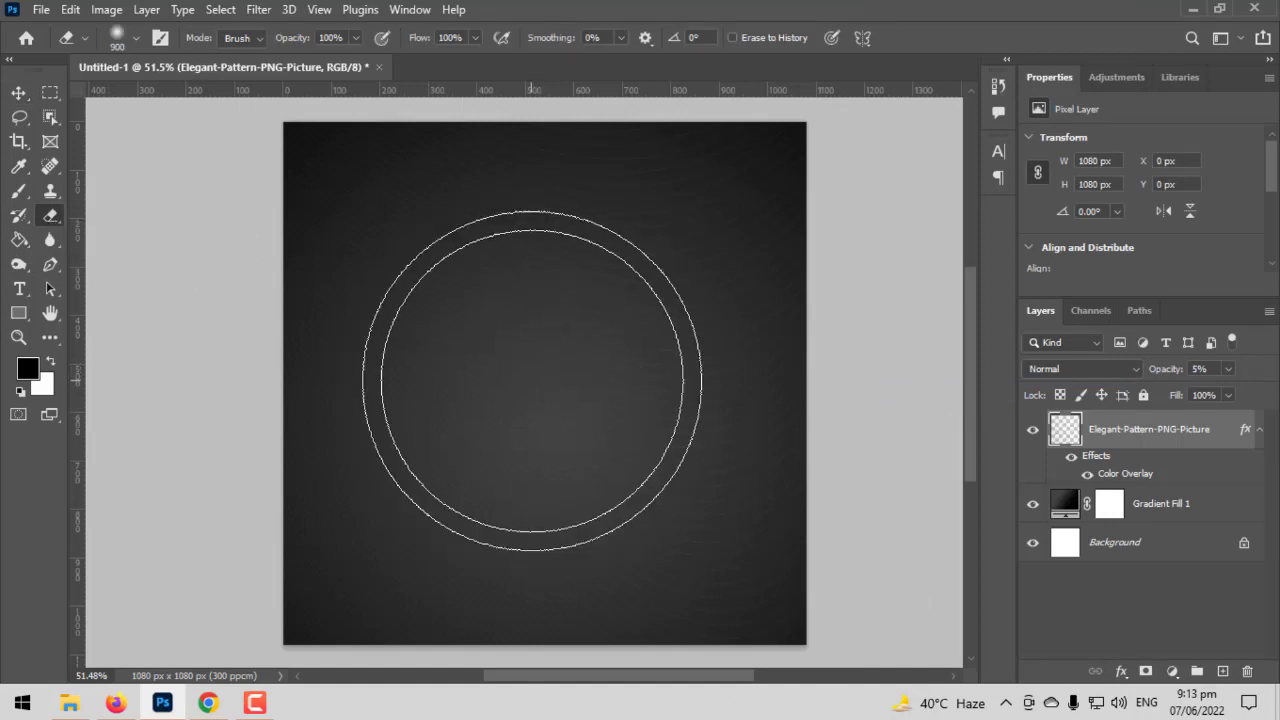
pyautogui.press('[')
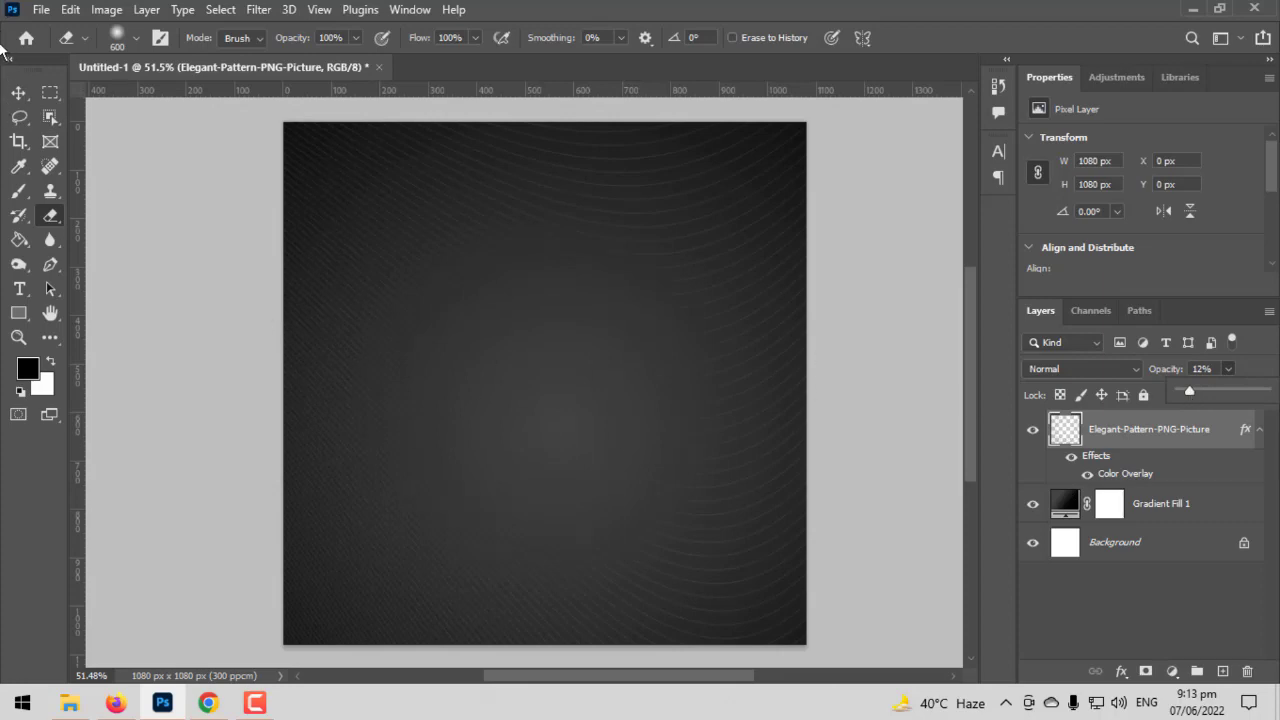
# - Place Branded-Watch-Transparent-PNG as an embedded image and scale it down to about 14% around the canvas centre
pyautogui.click(18, 92)
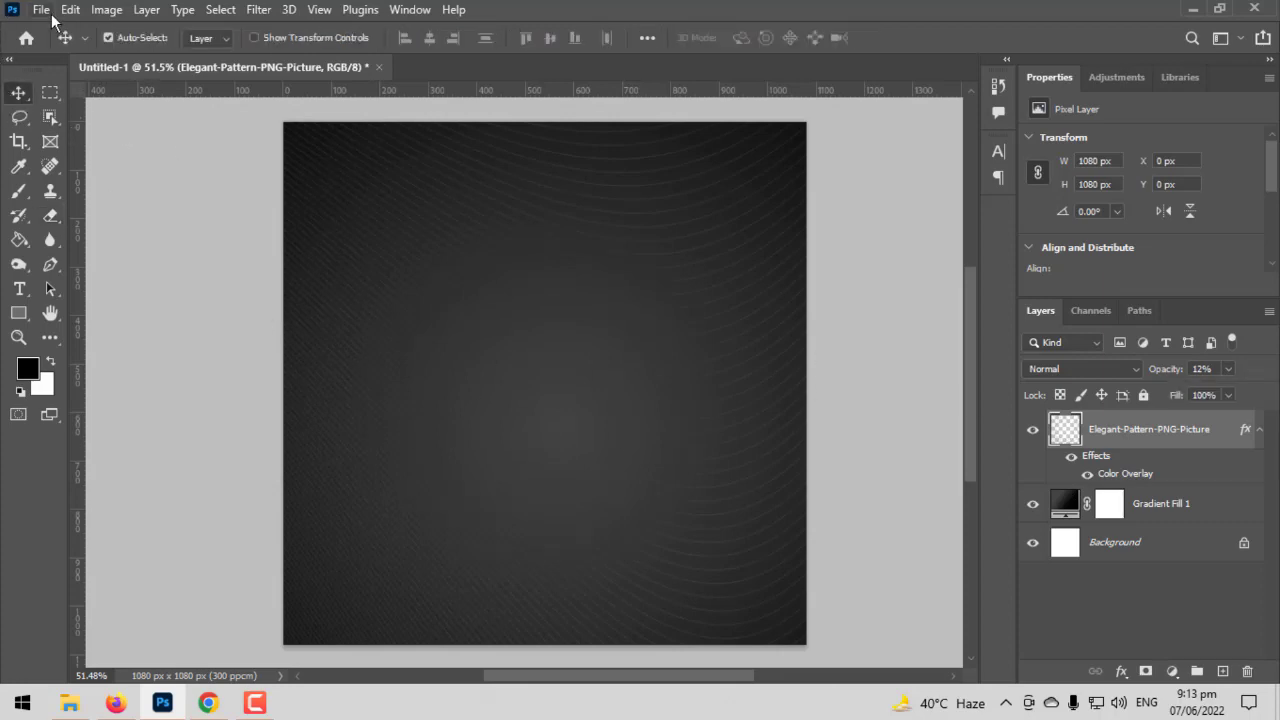
pyautogui.click(48, 12)
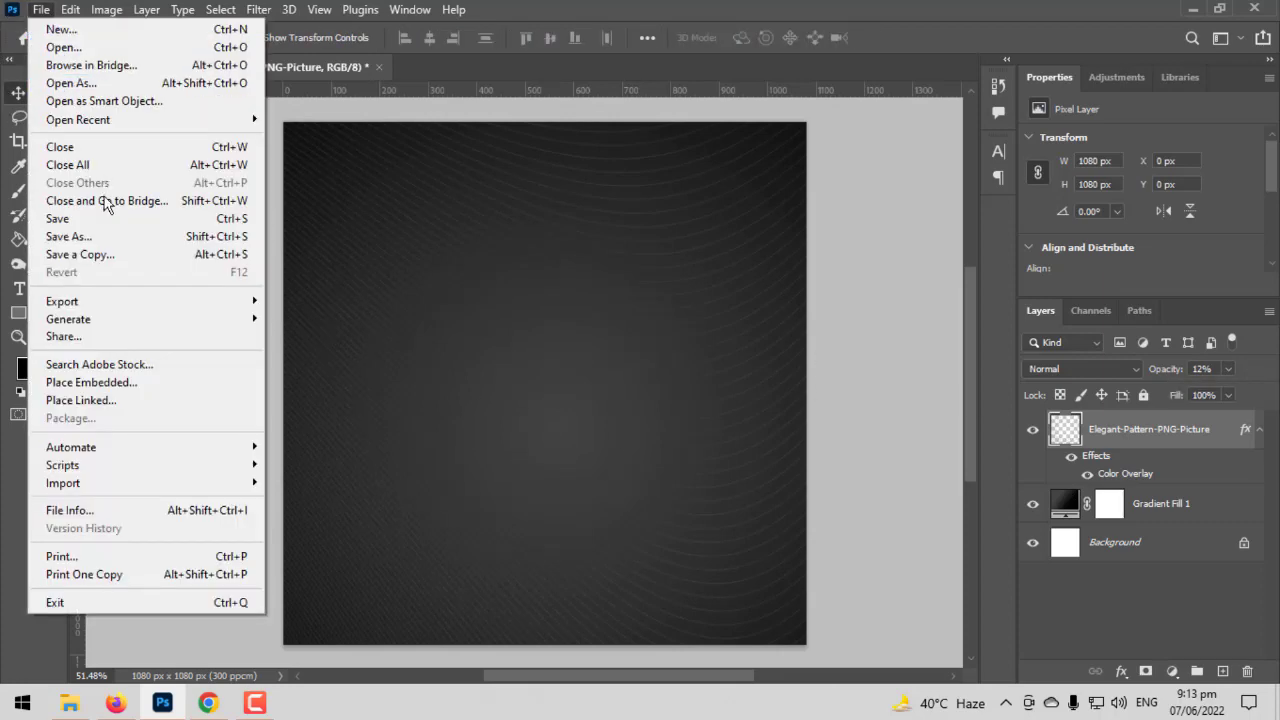
pyautogui.click(118, 388)
pyautogui.doubleClick(331, 288)
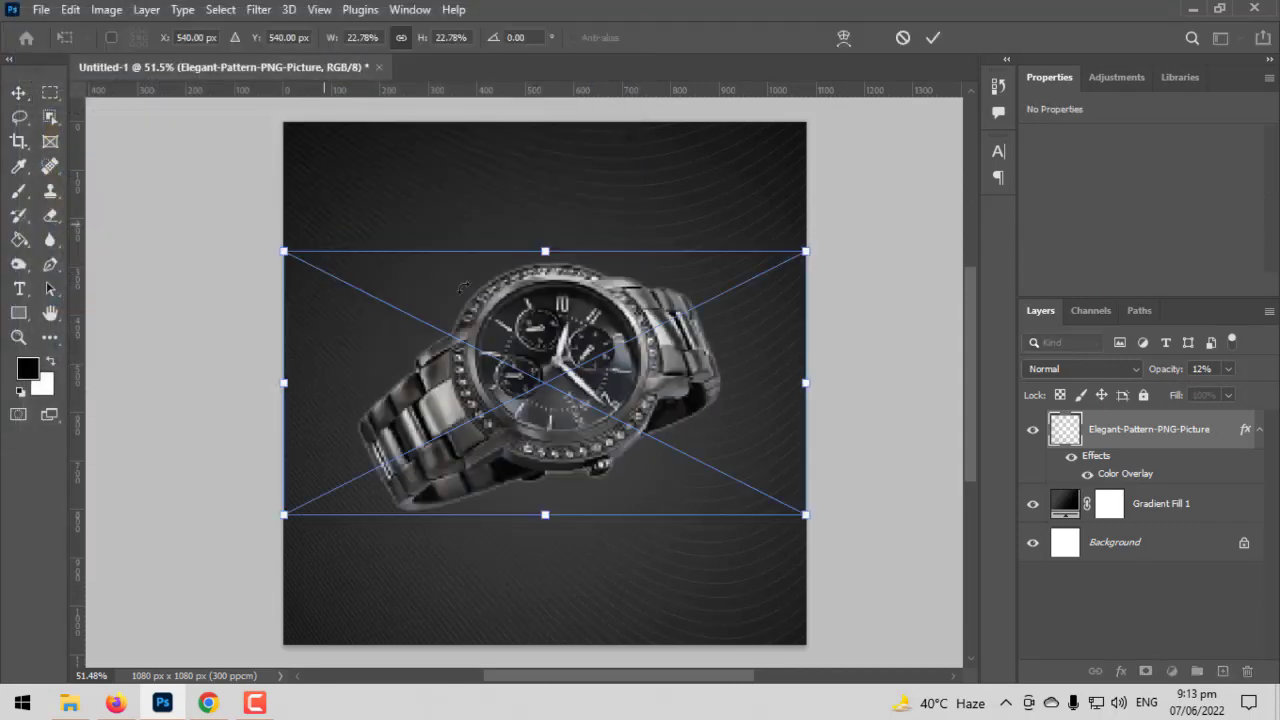
pyautogui.moveTo(790, 243); pyautogui.dragTo(681, 289)
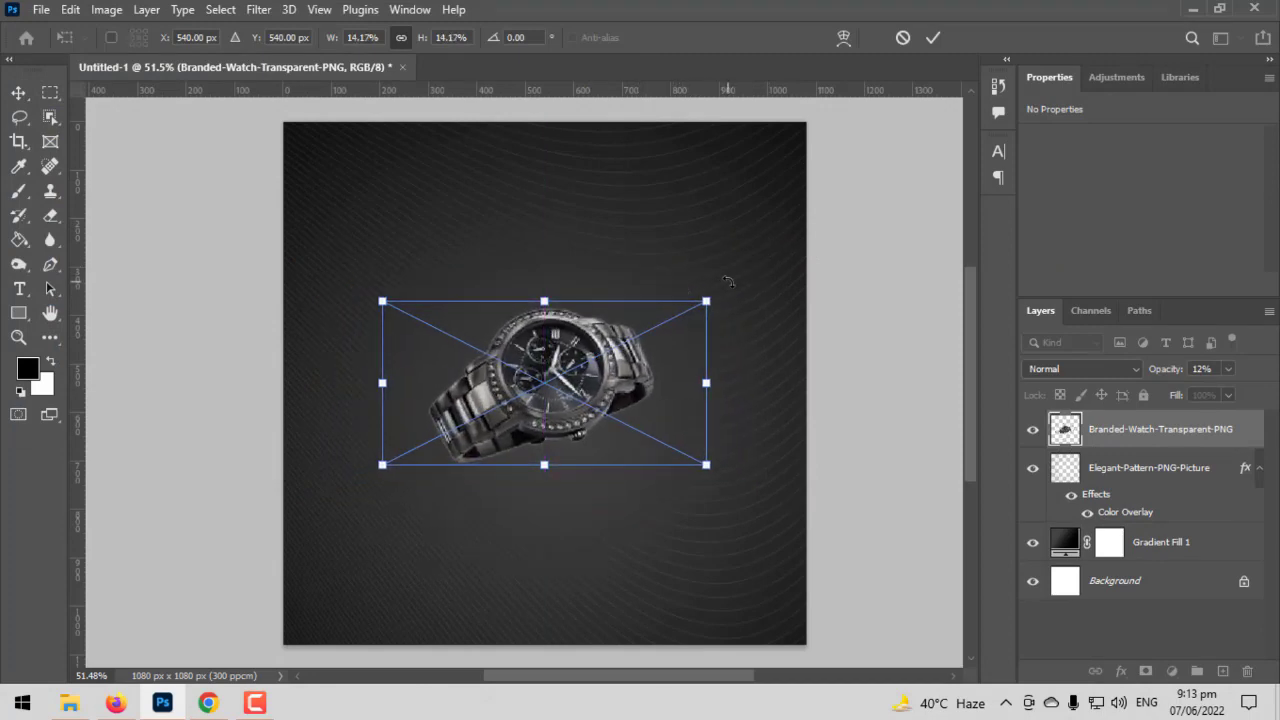
pyautogui.press('Return')
# - Choose the Burn tool for retouching the watch and rasterize the Branded-Watch-Transparent-PNG layer
pyautogui.scroll(4, 716, 557)
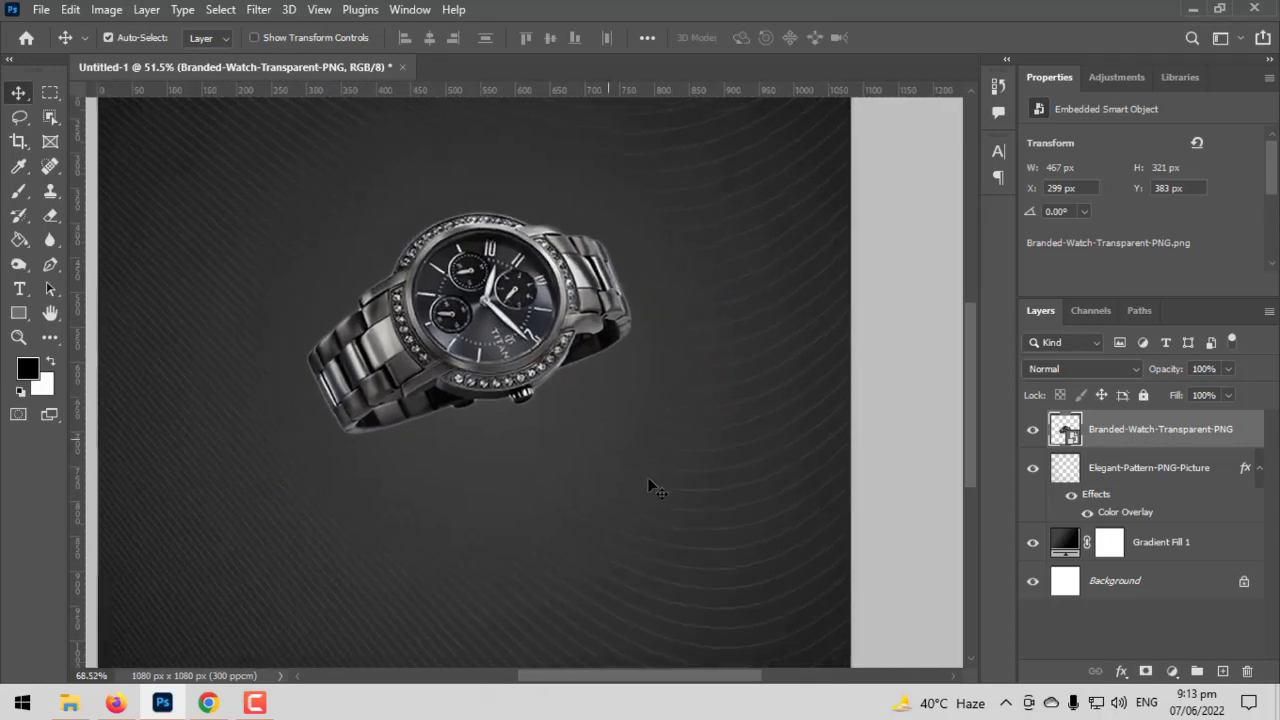
pyautogui.scroll(5, 464, 494)
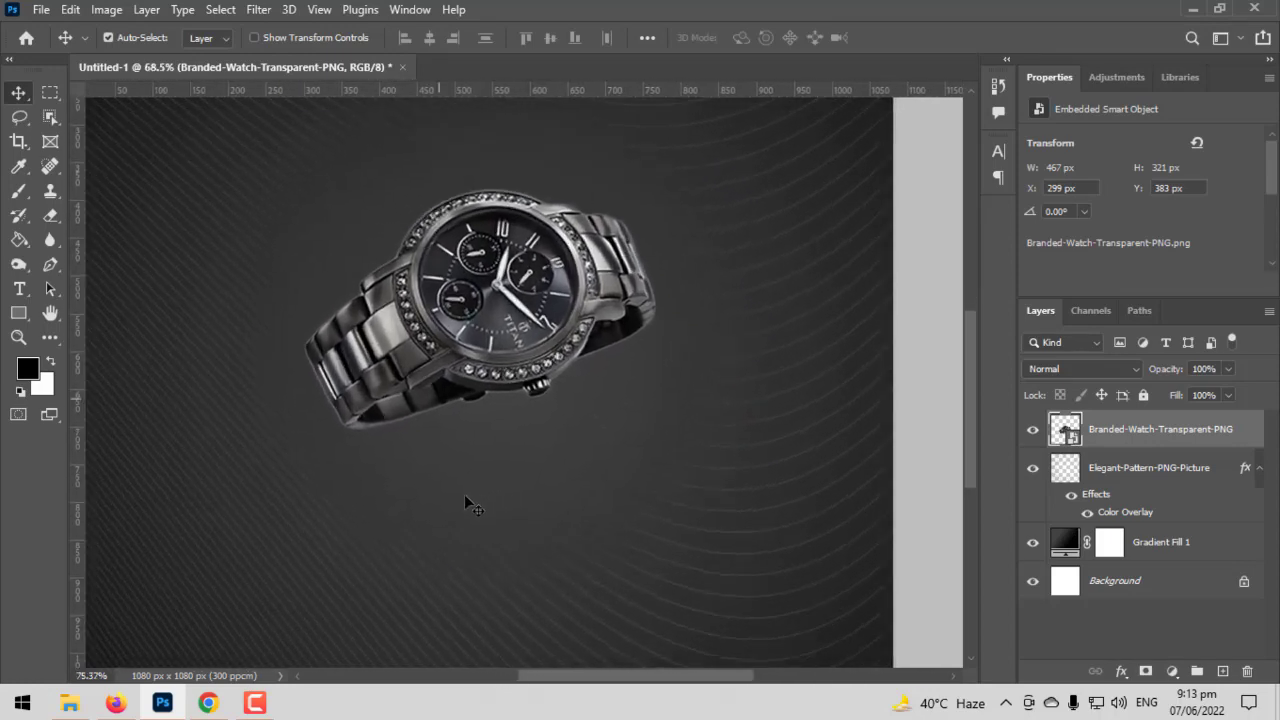
pyautogui.scroll(1, 459, 494)
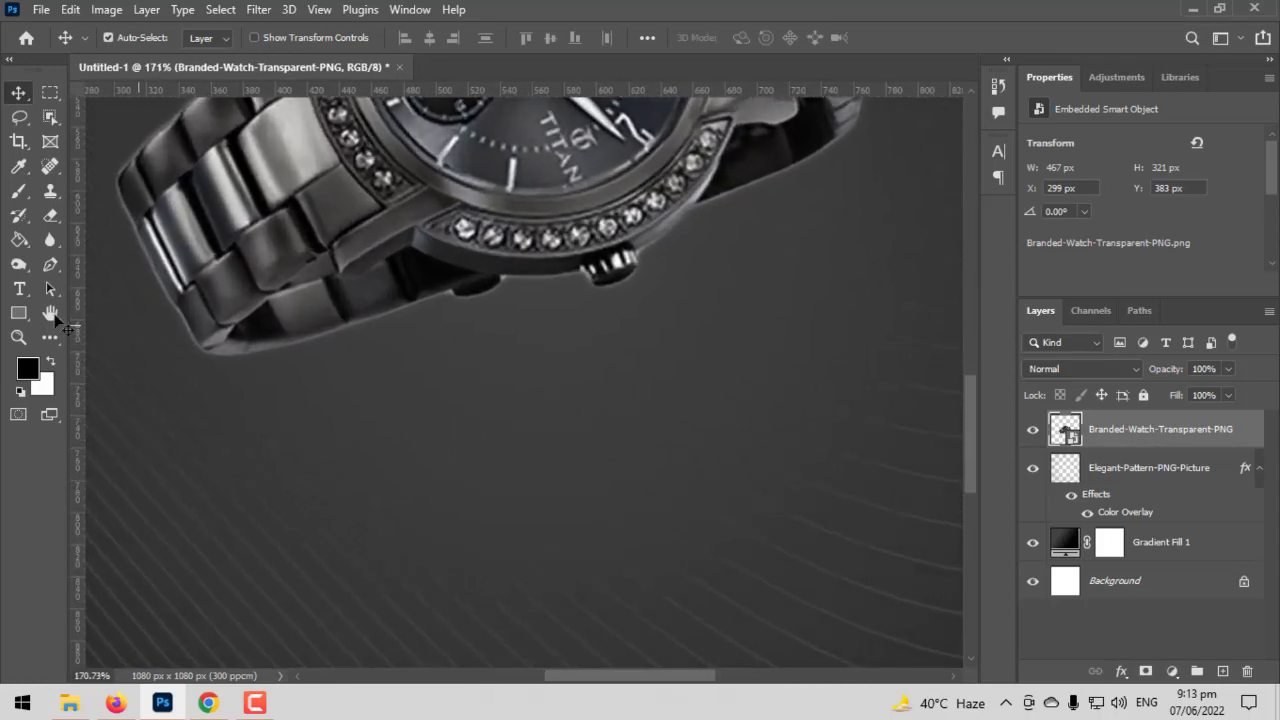
pyautogui.click(19, 265)
pyautogui.rightClick(19, 265)
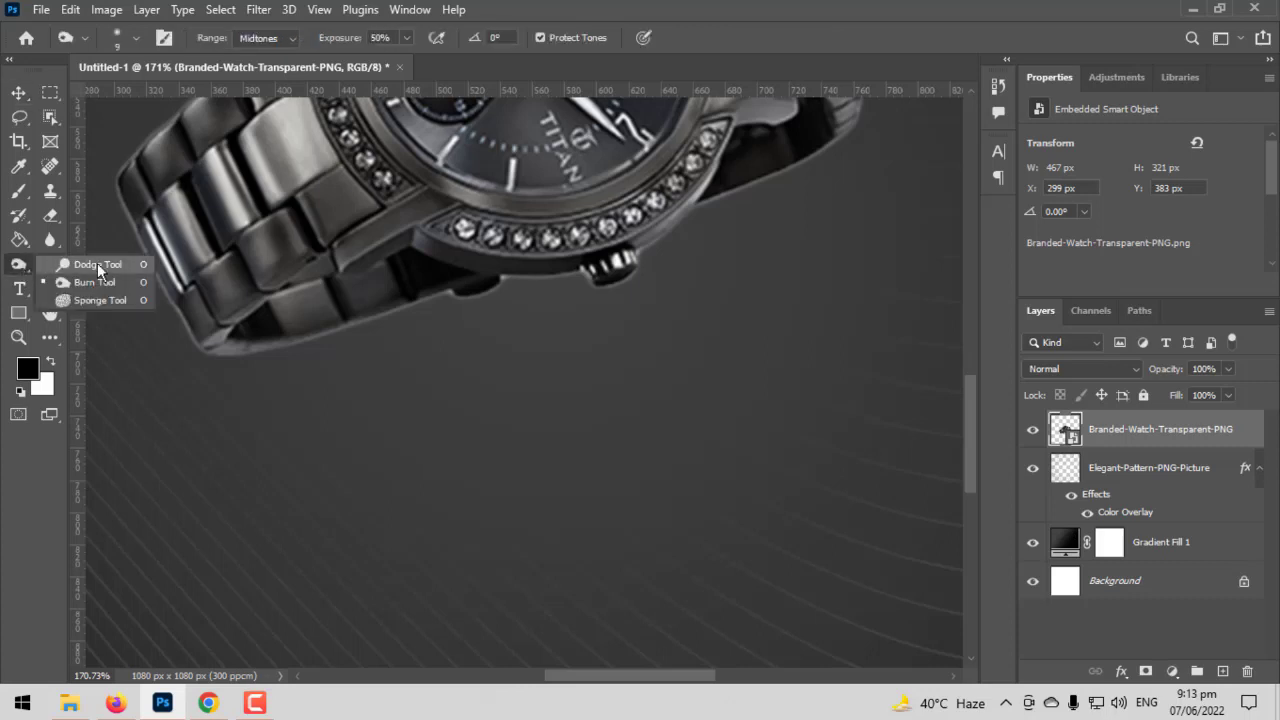
pyautogui.click(97, 265)
pyautogui.rightClick(26, 273)
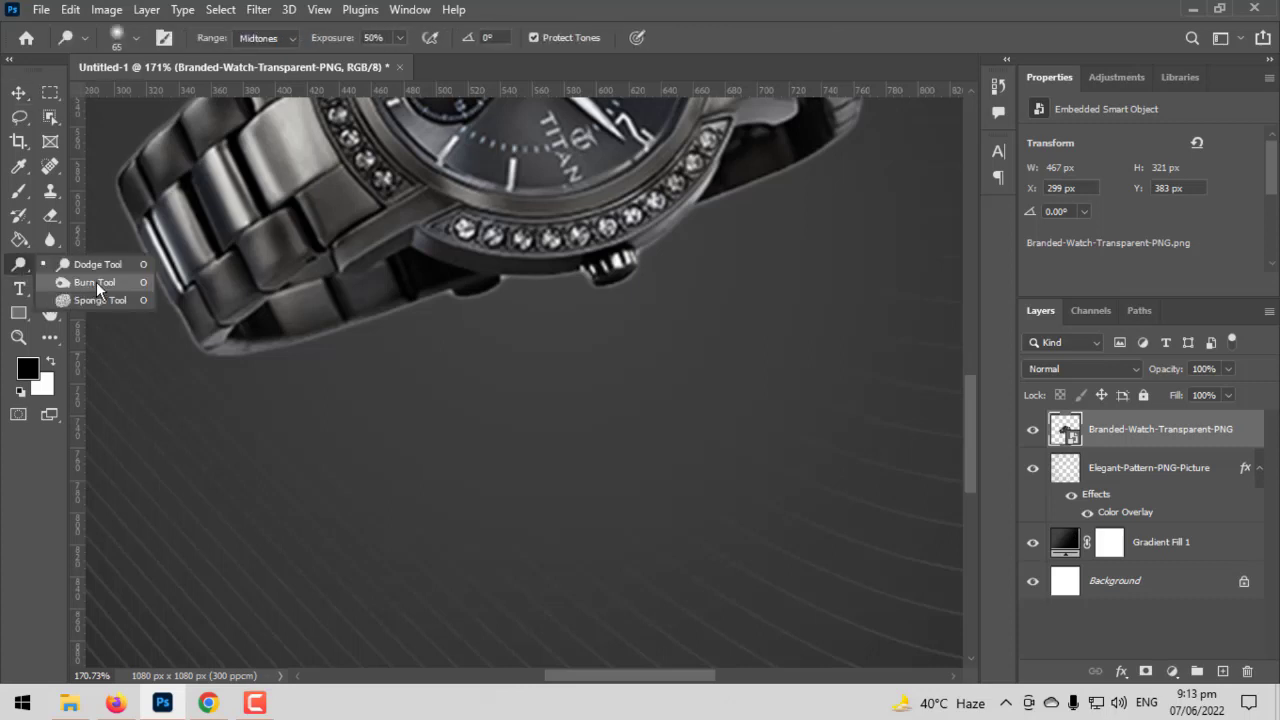
pyautogui.click(96, 281)
pyautogui.scroll(2, 406, 349)
pyautogui.scroll(4, 515, 336)
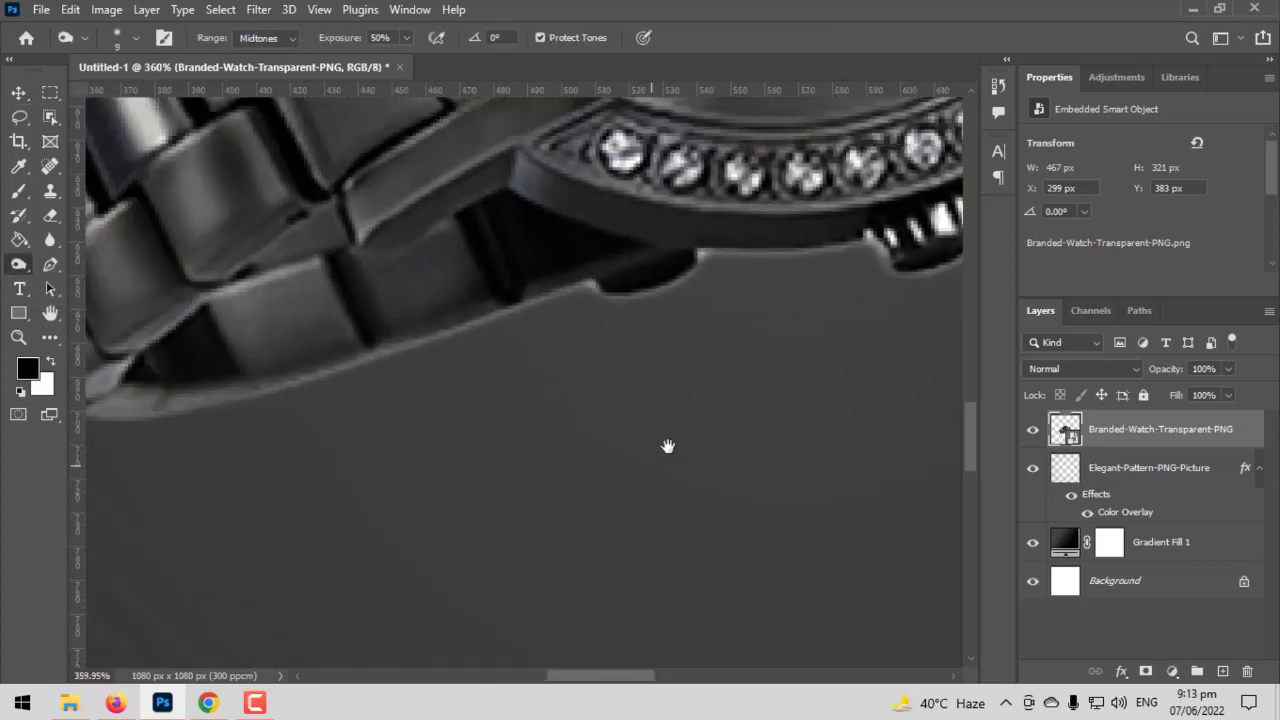
pyautogui.rightClick(1124, 446)
pyautogui.click(927, 389)
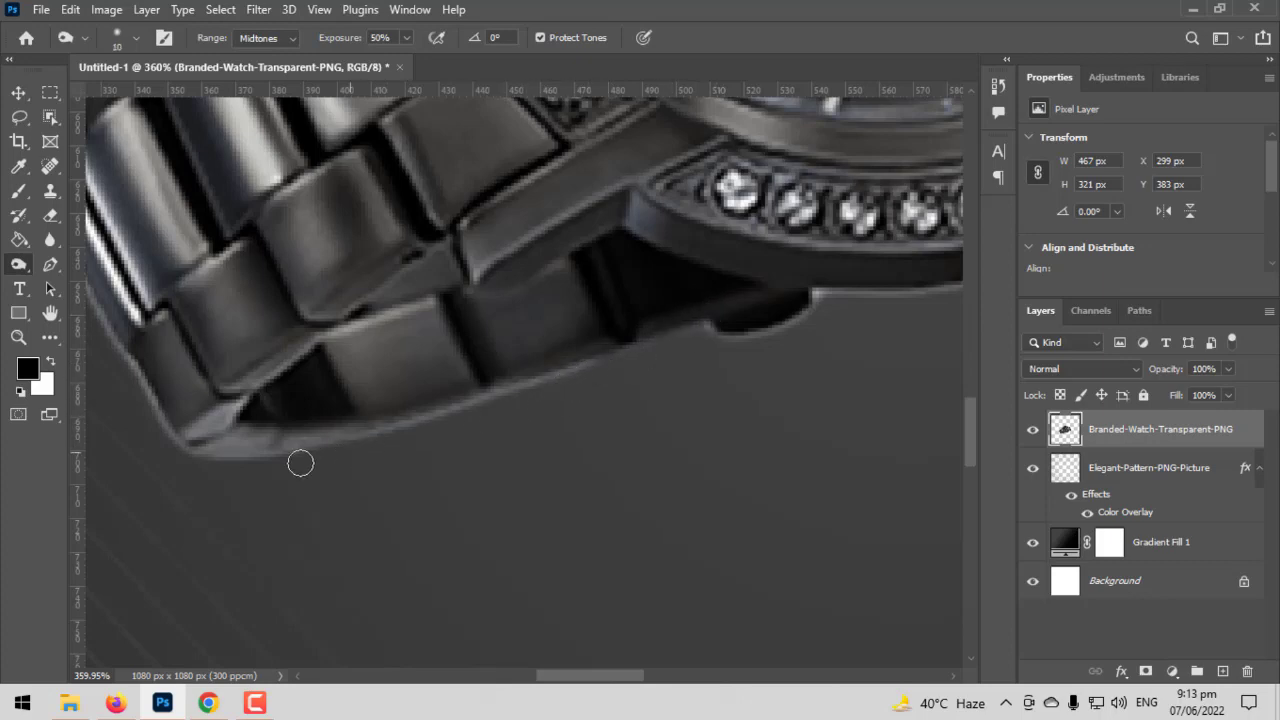
# - Burn the light fringe along the watch's lower edge with a 30 px brush, Midtones range and 50% exposure
pyautogui.press(']')
pyautogui.press(']')
pyautogui.press(']')
pyautogui.press(']')
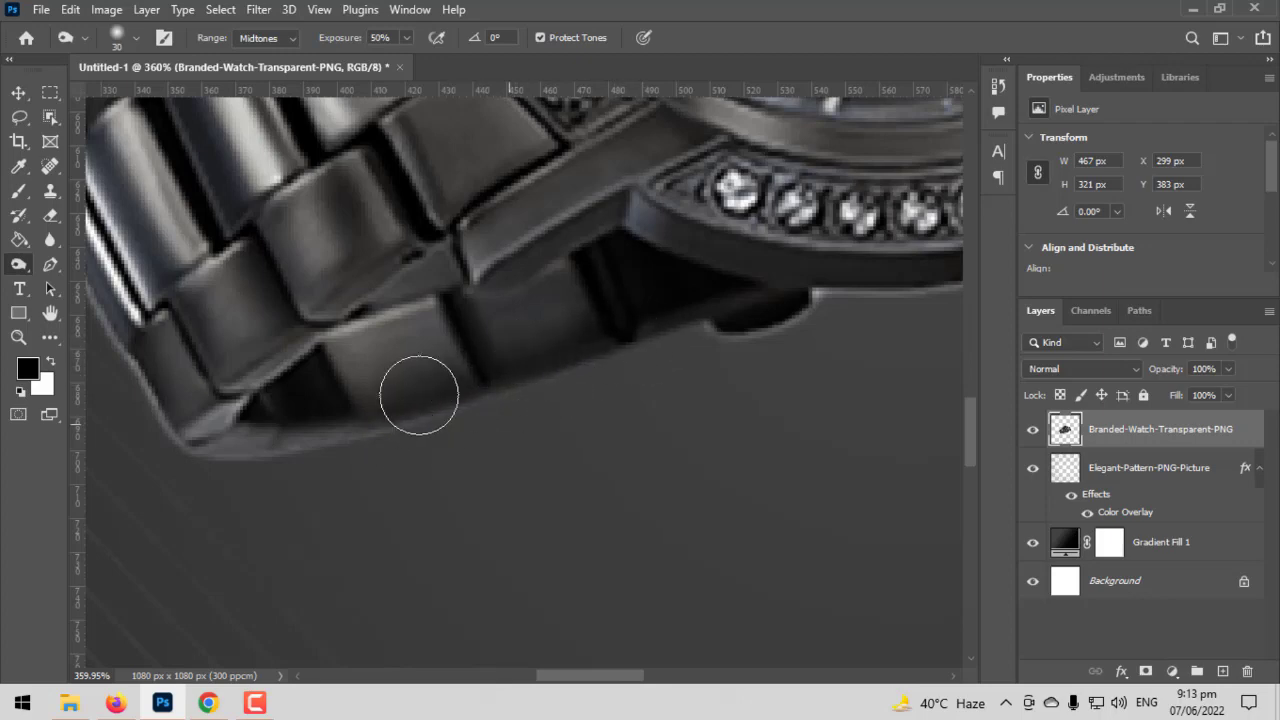
pyautogui.moveTo(646, 428); pyautogui.dragTo(577, 406)
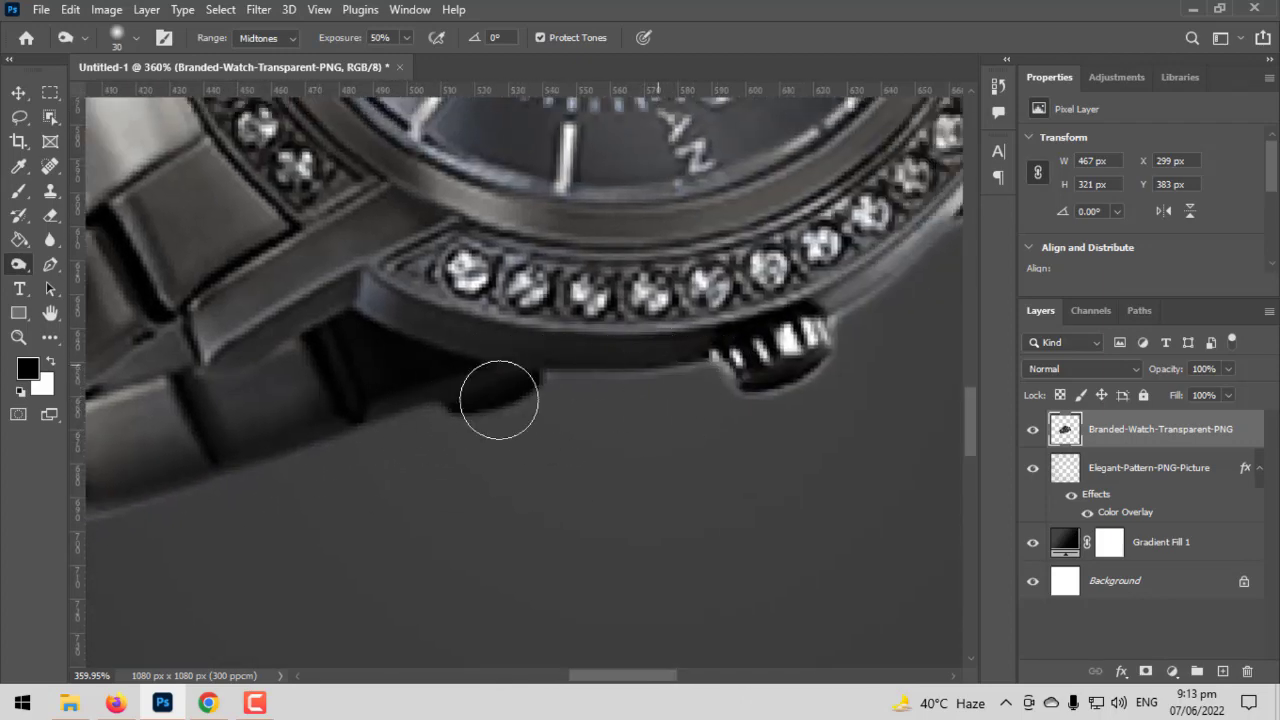
pyautogui.moveTo(769, 420); pyautogui.dragTo(637, 495)
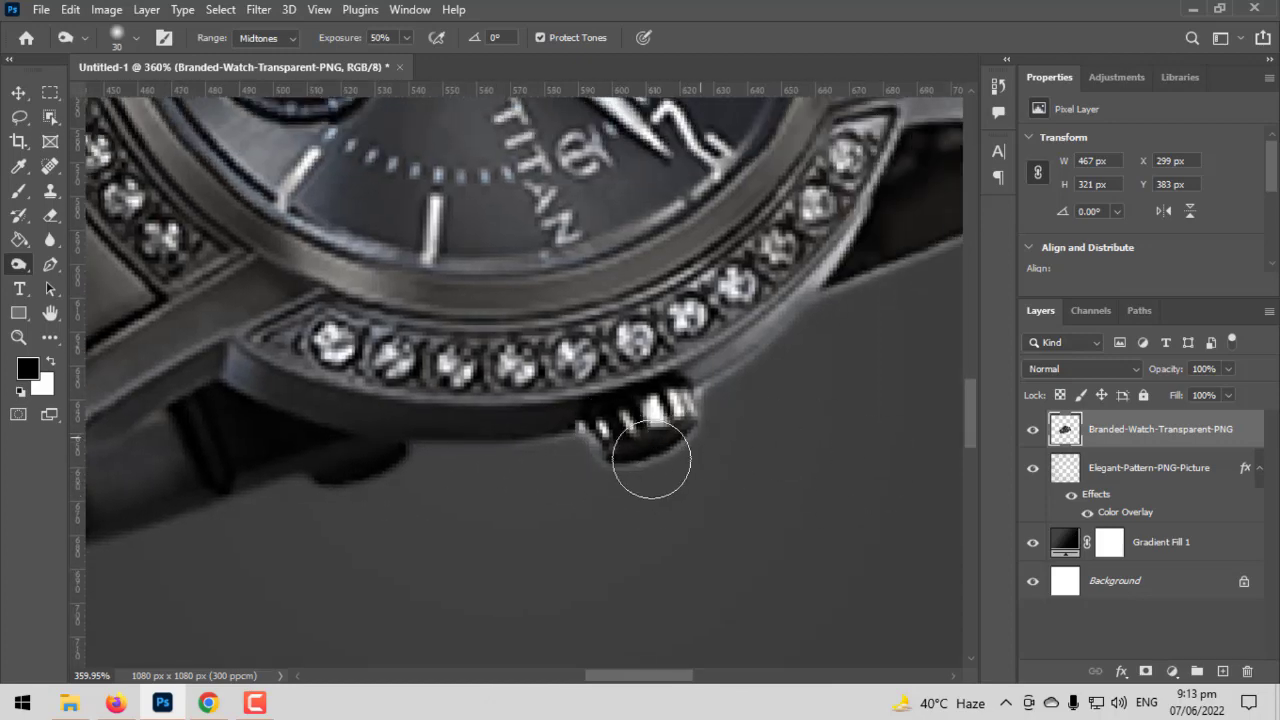
pyautogui.moveTo(790, 466); pyautogui.dragTo(651, 563)
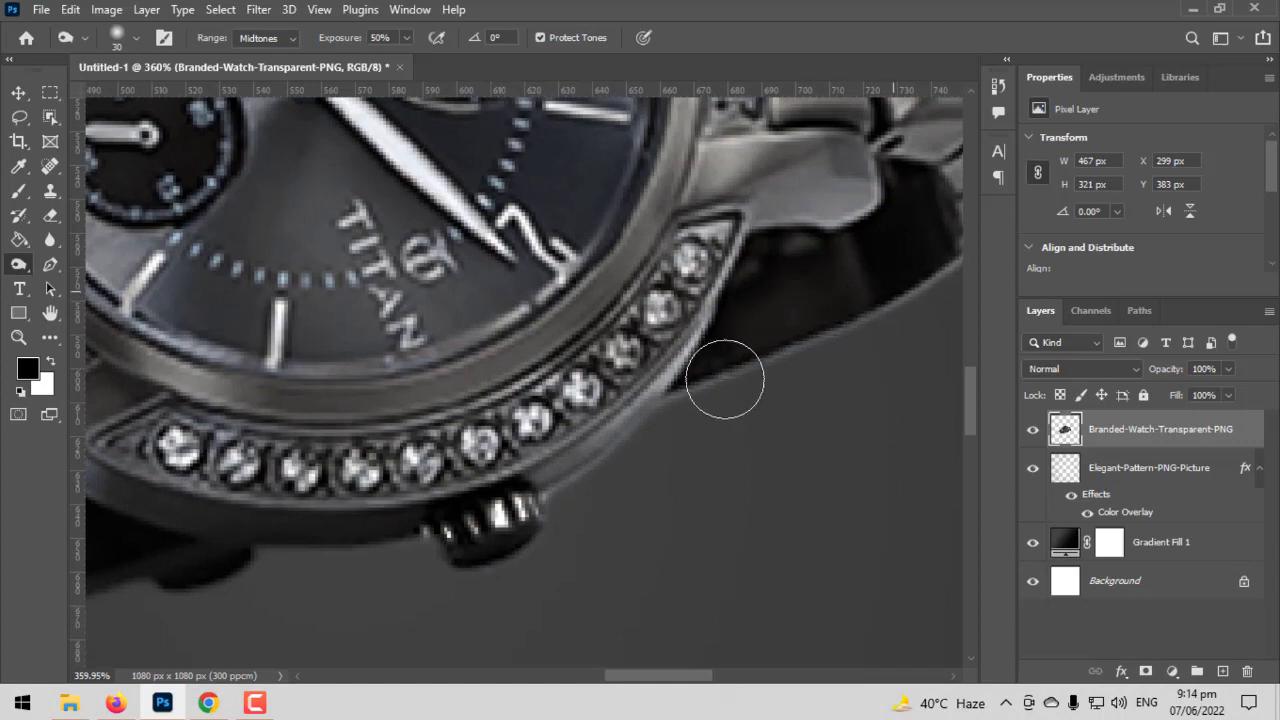
pyautogui.scroll(-4, 789, 417)
pyautogui.scroll(-5, 641, 487)
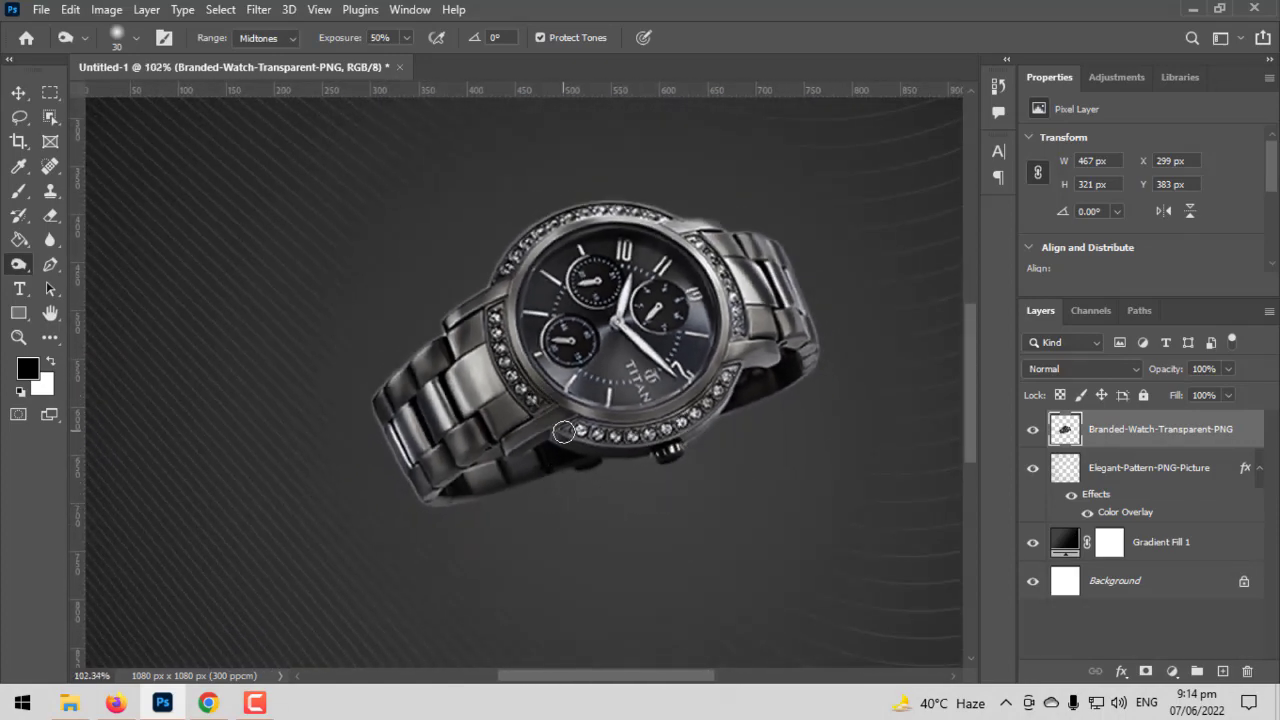
# - Add a new empty layer above the watch layer and enlarge the soft black Brush to 400 px
pyautogui.moveTo(563, 447); pyautogui.dragTo(495, 343)
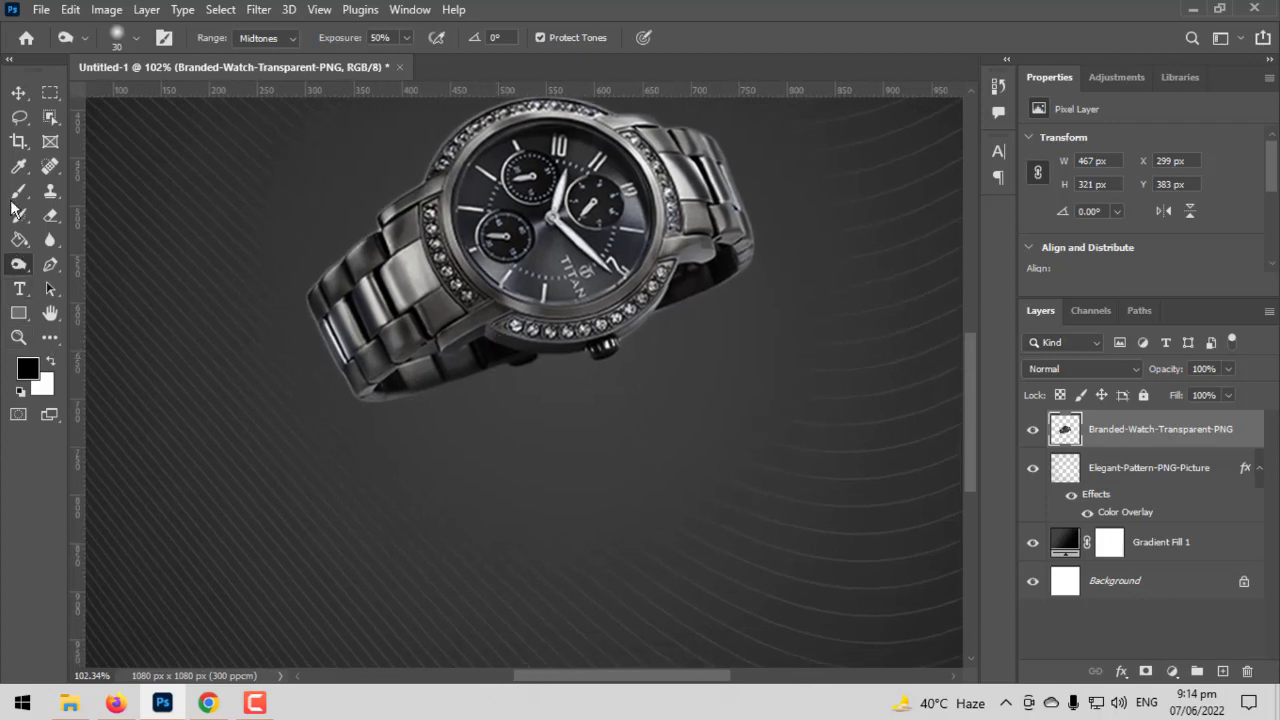
pyautogui.click(8, 194)
pyautogui.click(59, 194)
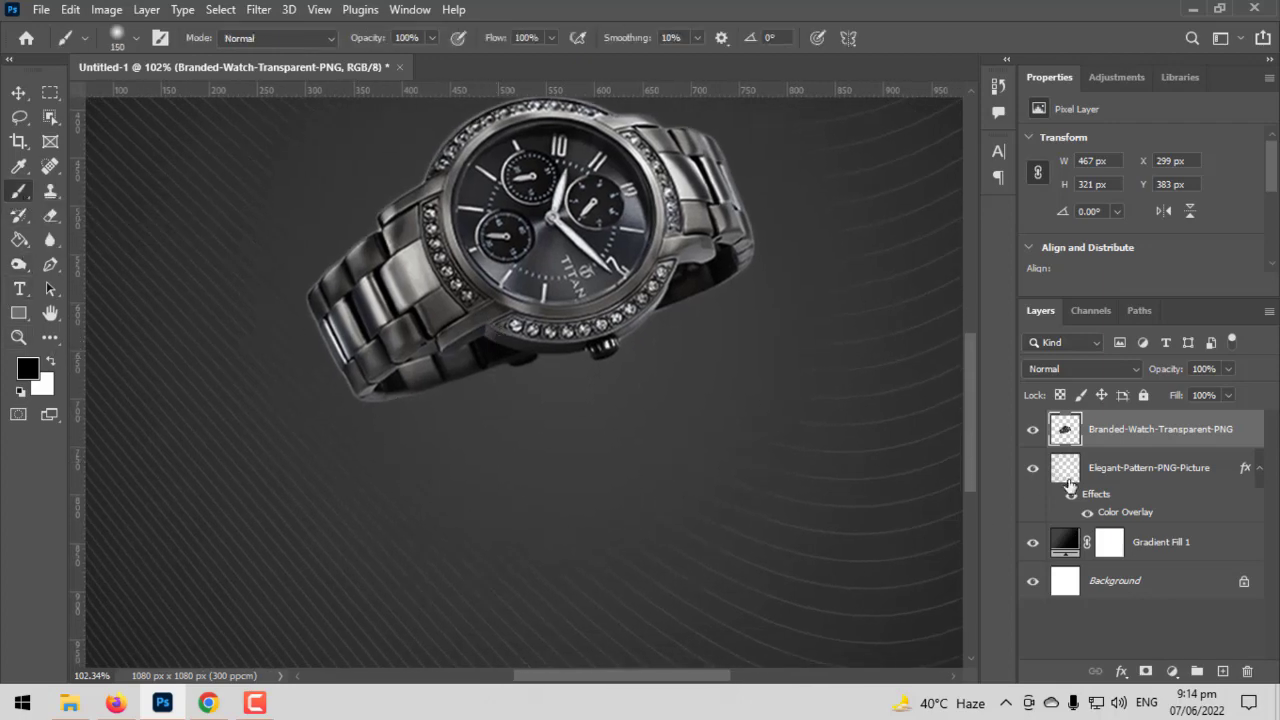
pyautogui.click(1222, 671)
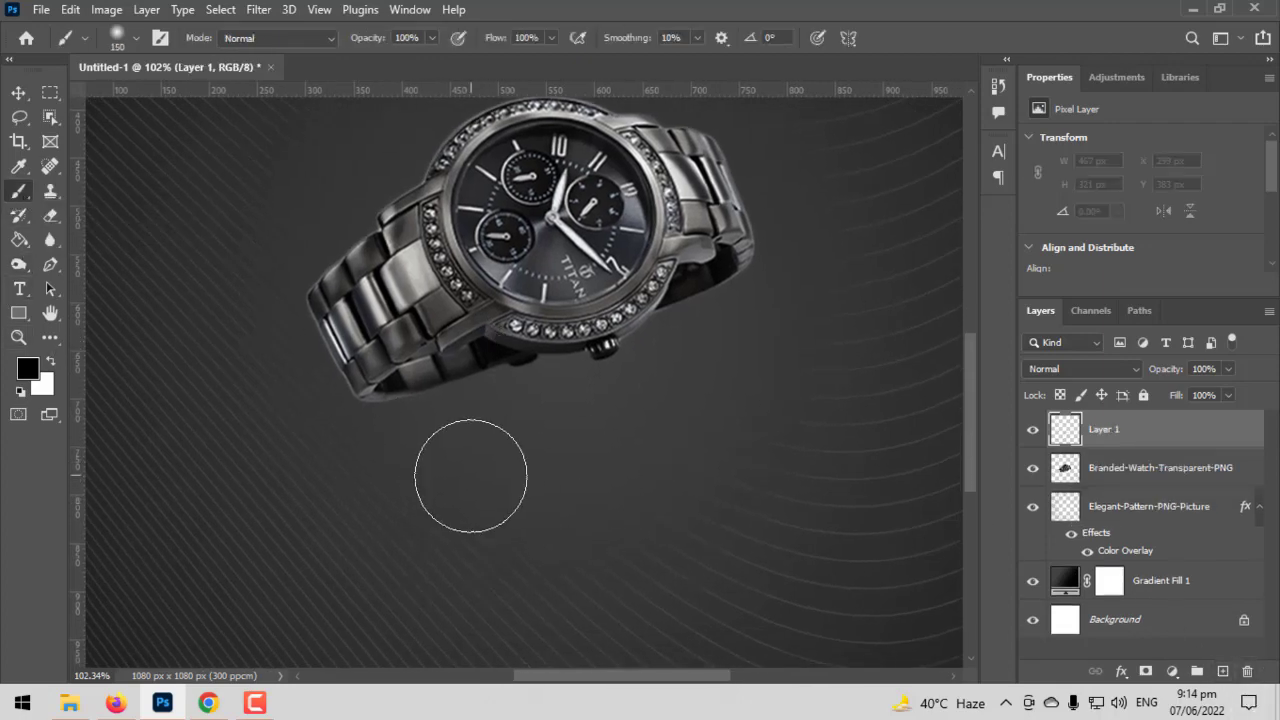
pyautogui.press(']')
pyautogui.press(']')
pyautogui.press(']')
pyautogui.press(']')
pyautogui.press(']')
pyautogui.click(490, 452)
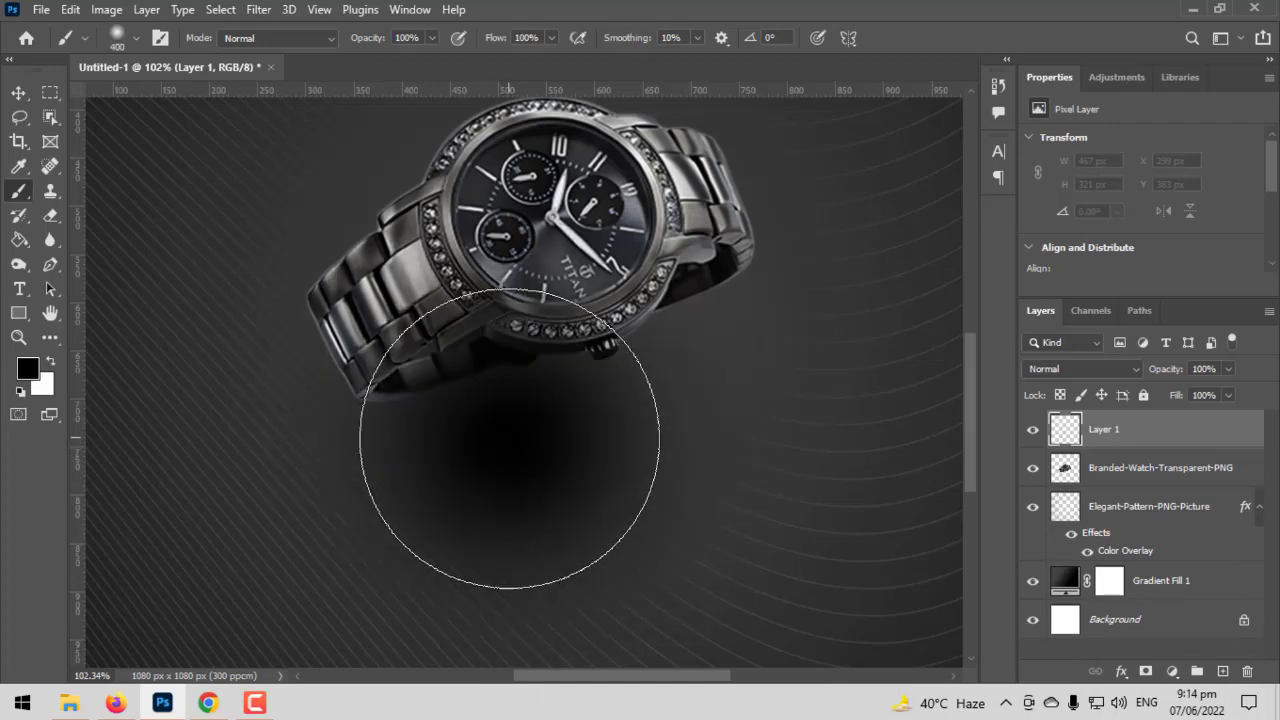
pyautogui.scroll(-3, 408, 463)
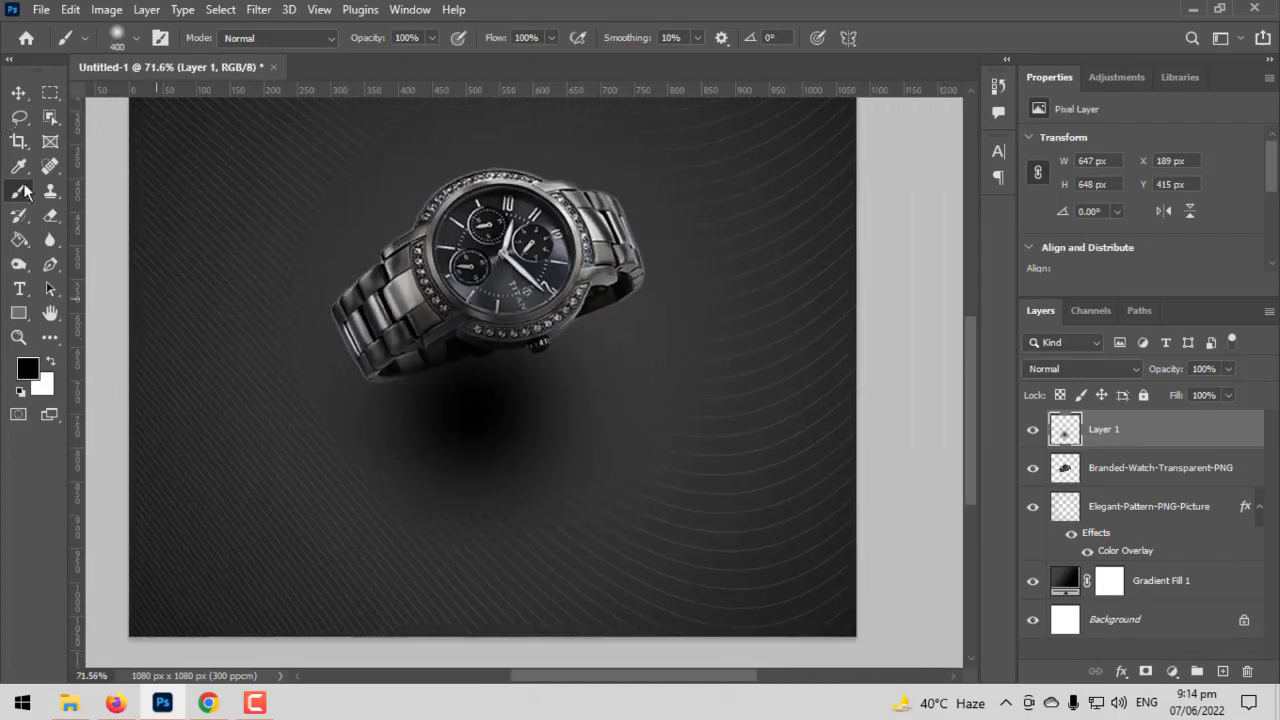
pyautogui.hotkey('ctrl', 'z')
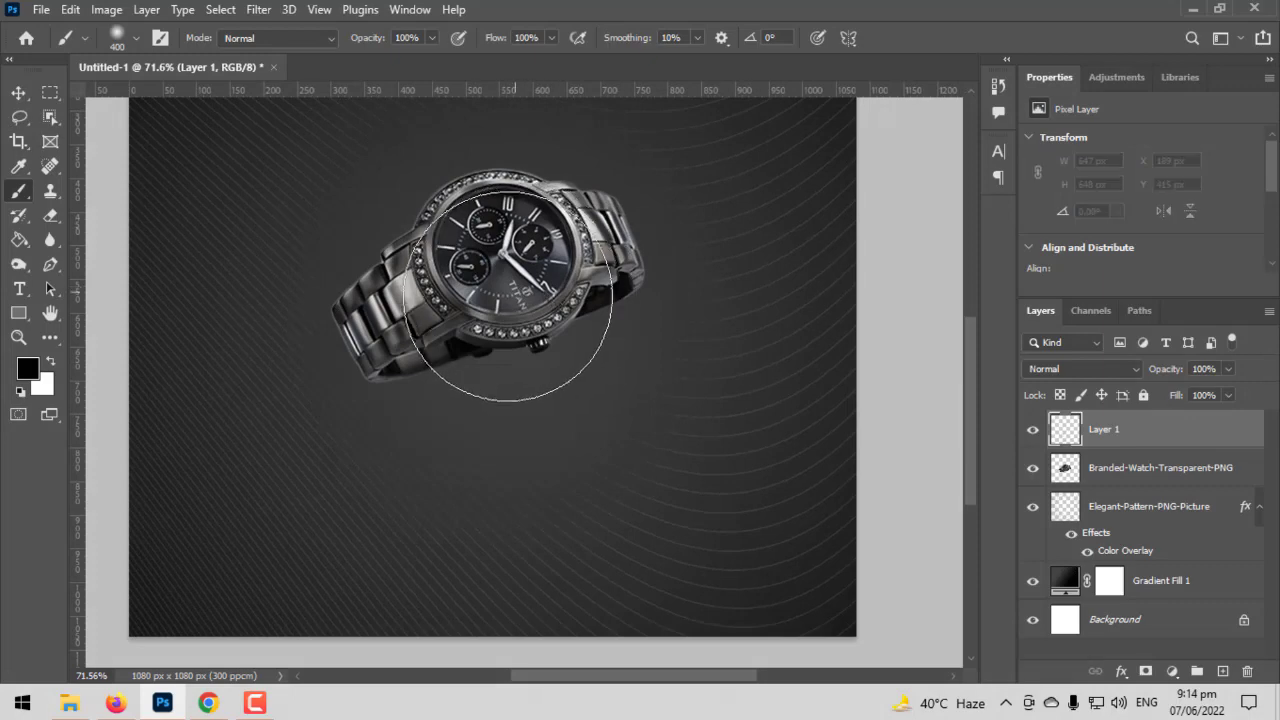
# - Paint one soft black dab over the watch, then flatten and skew it into a shadow about 799 × 229 px beneath the watch
pyautogui.click(500, 310)
pyautogui.click(18, 94)
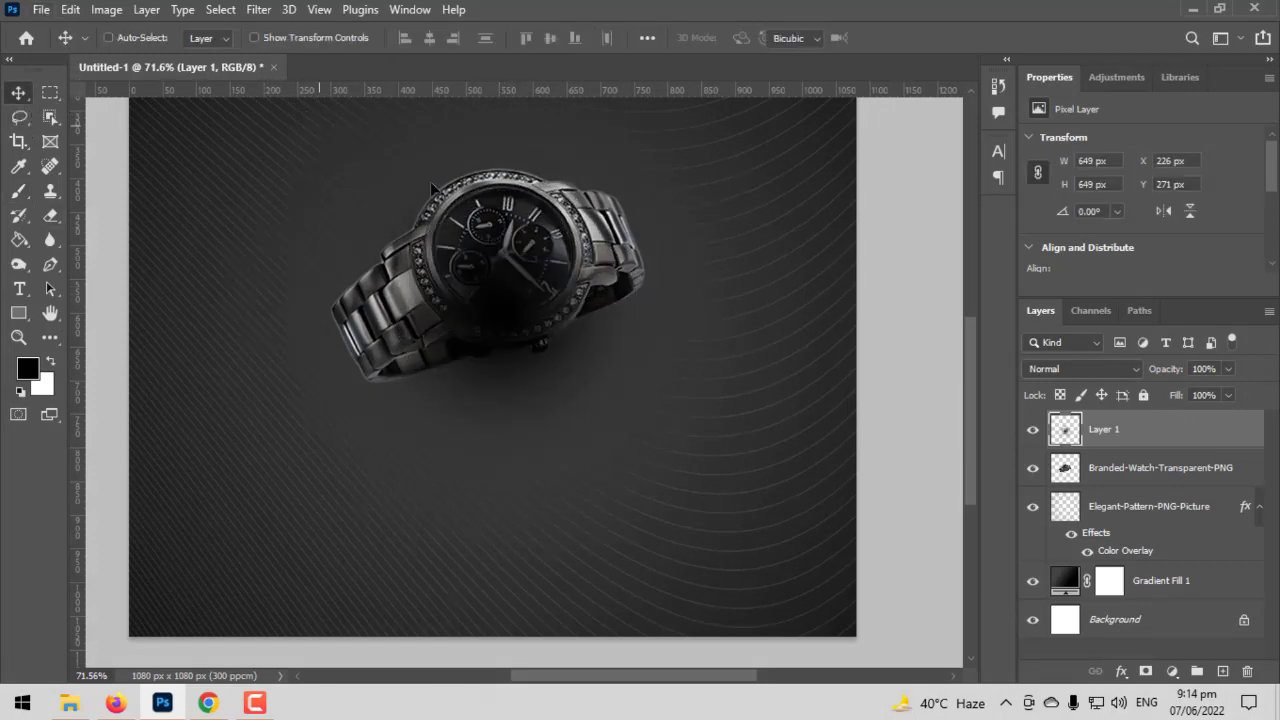
pyautogui.hotkey('ctrl', 't')
pyautogui.hotkey('ctrl', '-')
pyautogui.hotkey('ctrl', '-')
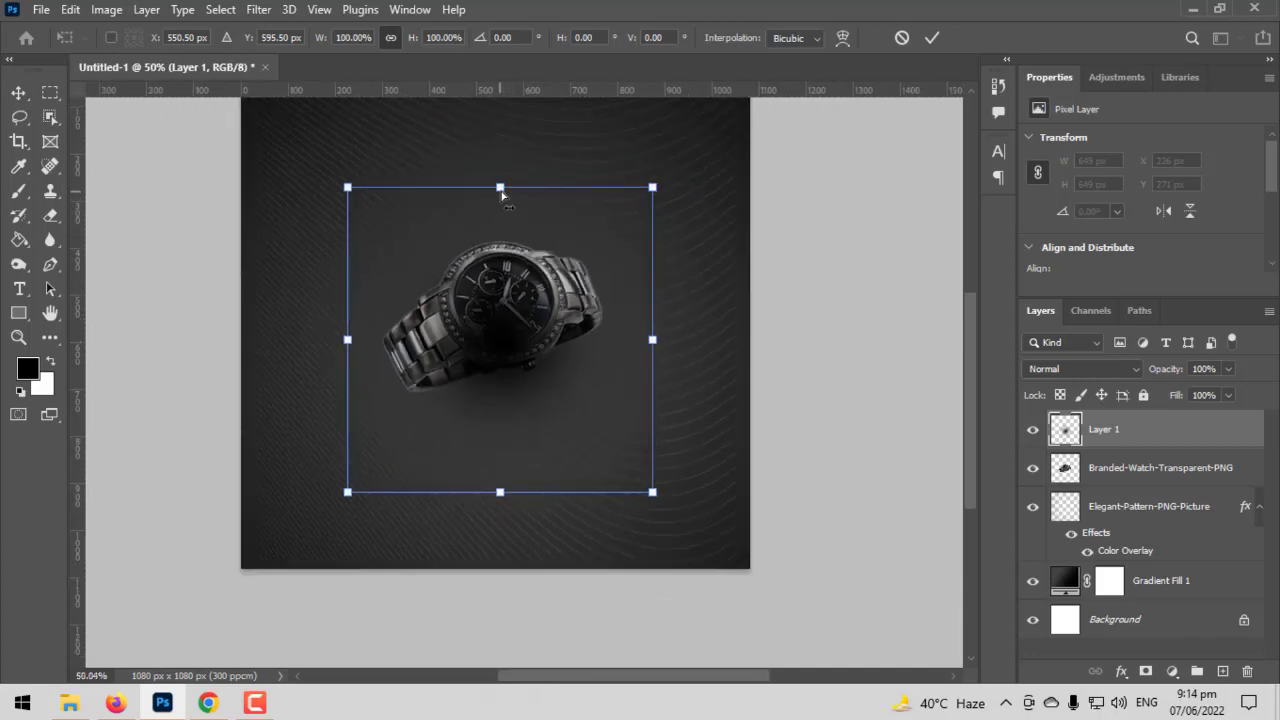
pyautogui.moveTo(501, 195); pyautogui.dragTo(734, 410)
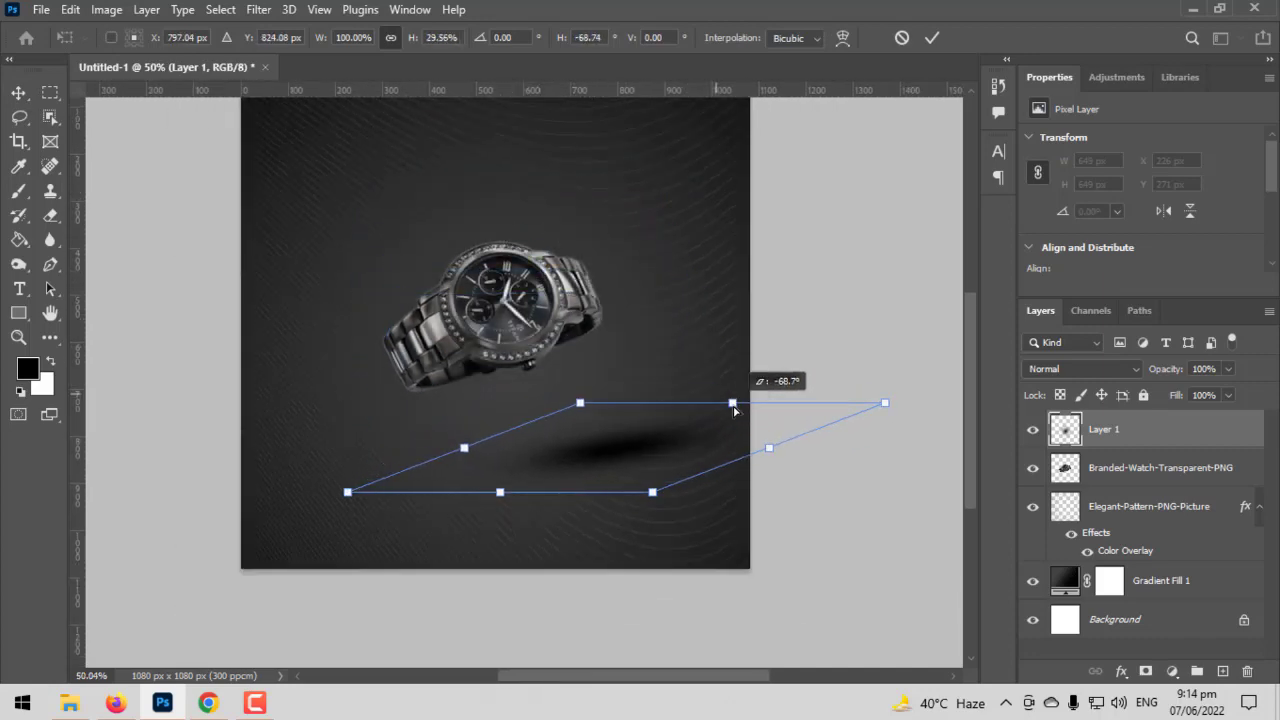
pyautogui.moveTo(900, 374); pyautogui.dragTo(911, 356)
pyautogui.moveTo(680, 446); pyautogui.dragTo(576, 391)
pyautogui.press('Return')
# - Move the shadow layer below the watch layer and lower its opacity to 35%
pyautogui.moveTo(1095, 430); pyautogui.dragTo(1130, 505)
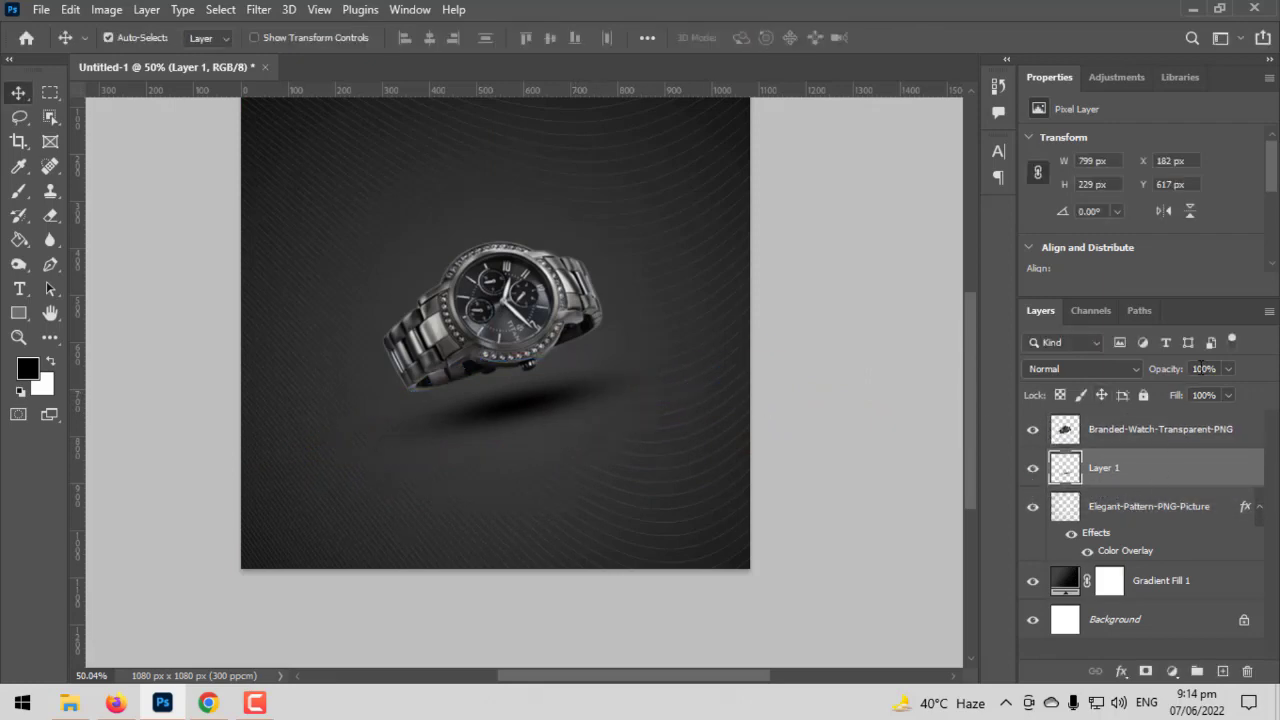
pyautogui.click(1166, 389)
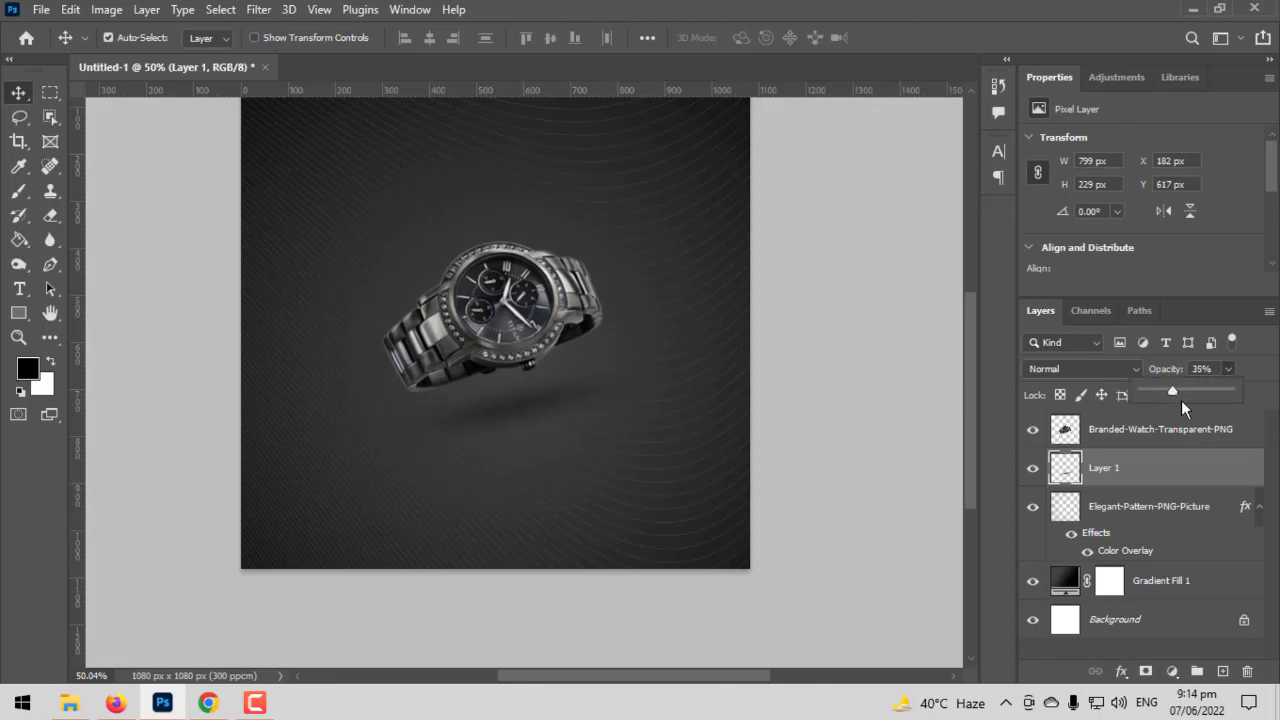
# - Select the watch and shadow layers together and scale them up to about 115% around their centre
pyautogui.keyDown('shift'); pyautogui.click(1068, 431); pyautogui.keyUp('shift')
pyautogui.hotkey('ctrl', 't')
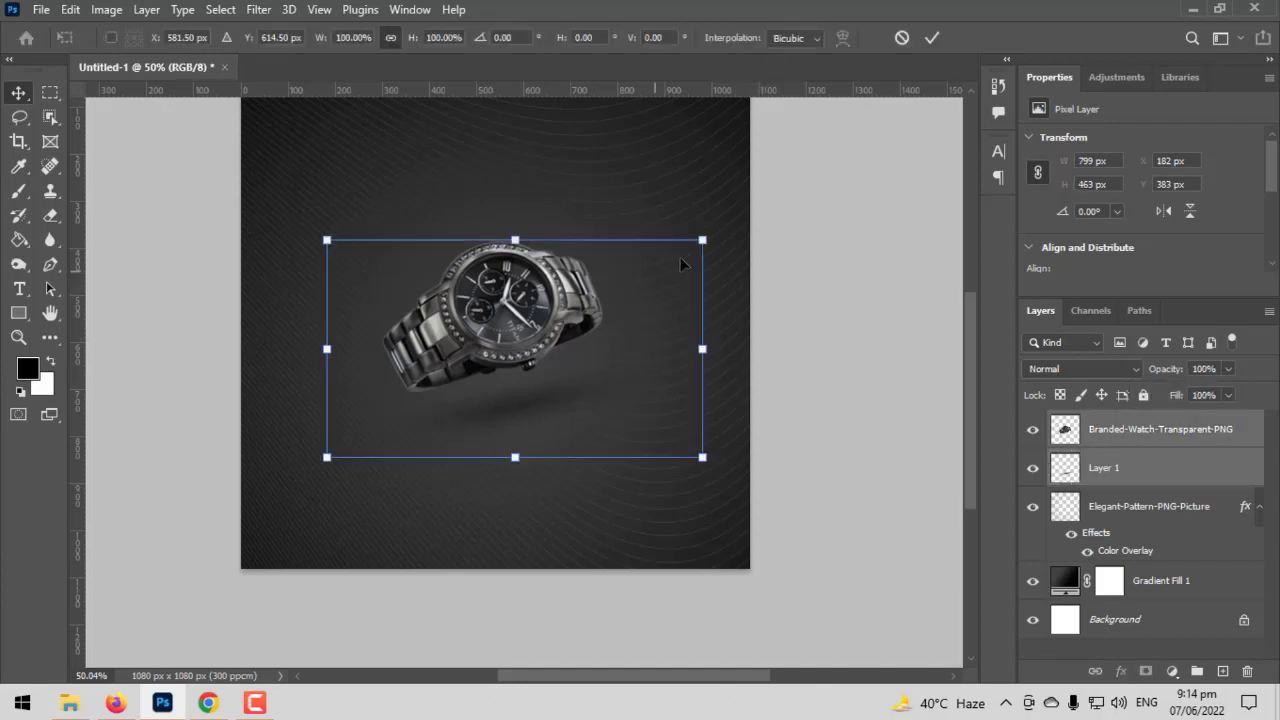
pyautogui.moveTo(709, 240); pyautogui.dragTo(731, 224)
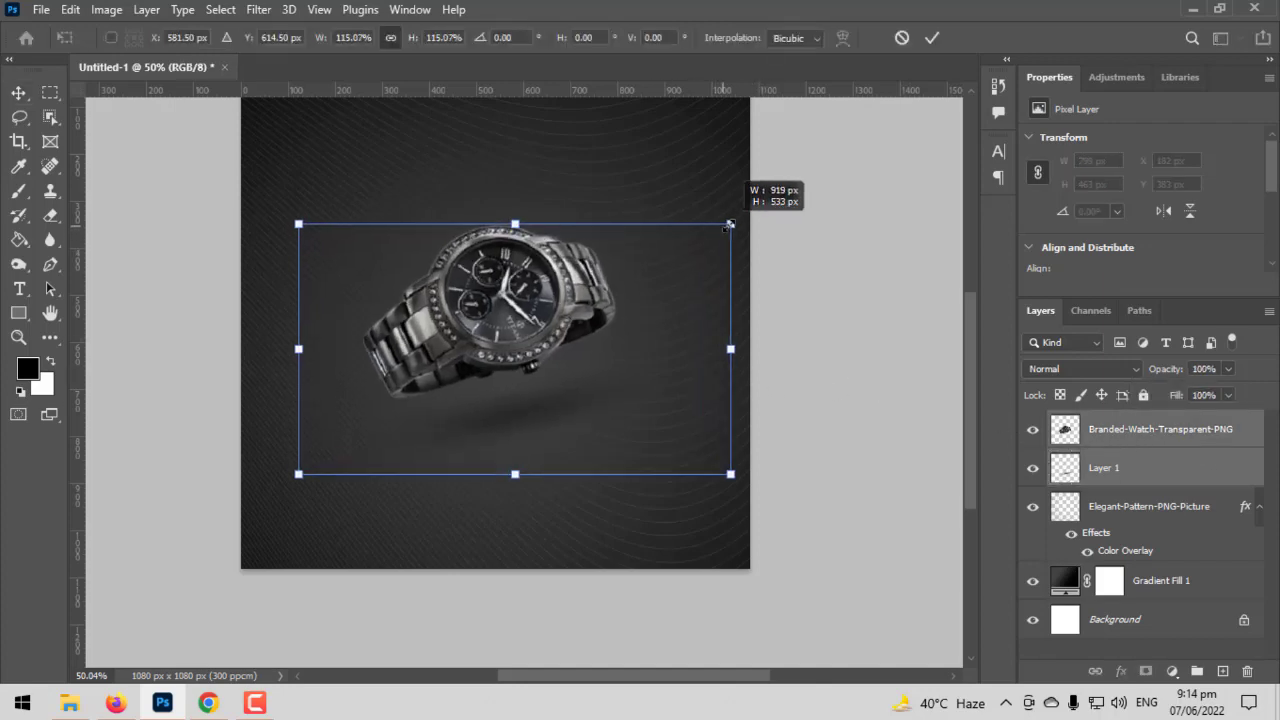
pyautogui.moveTo(525, 293); pyautogui.dragTo(539, 396)
pyautogui.press('Return')
pyautogui.scroll(5, 539, 396)
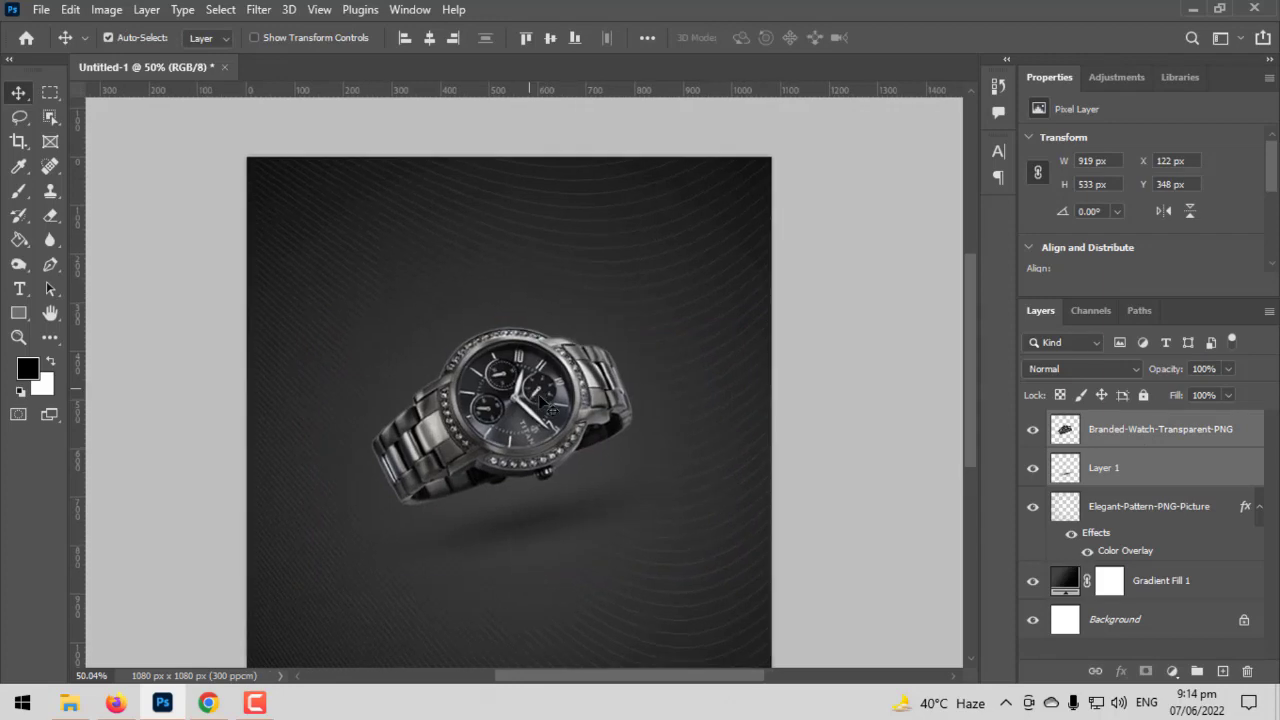
# - Try adjusting the height of the shadow layer beneath the watch with Free Transform
pyautogui.moveTo(550, 490); pyautogui.dragTo(597, 352)
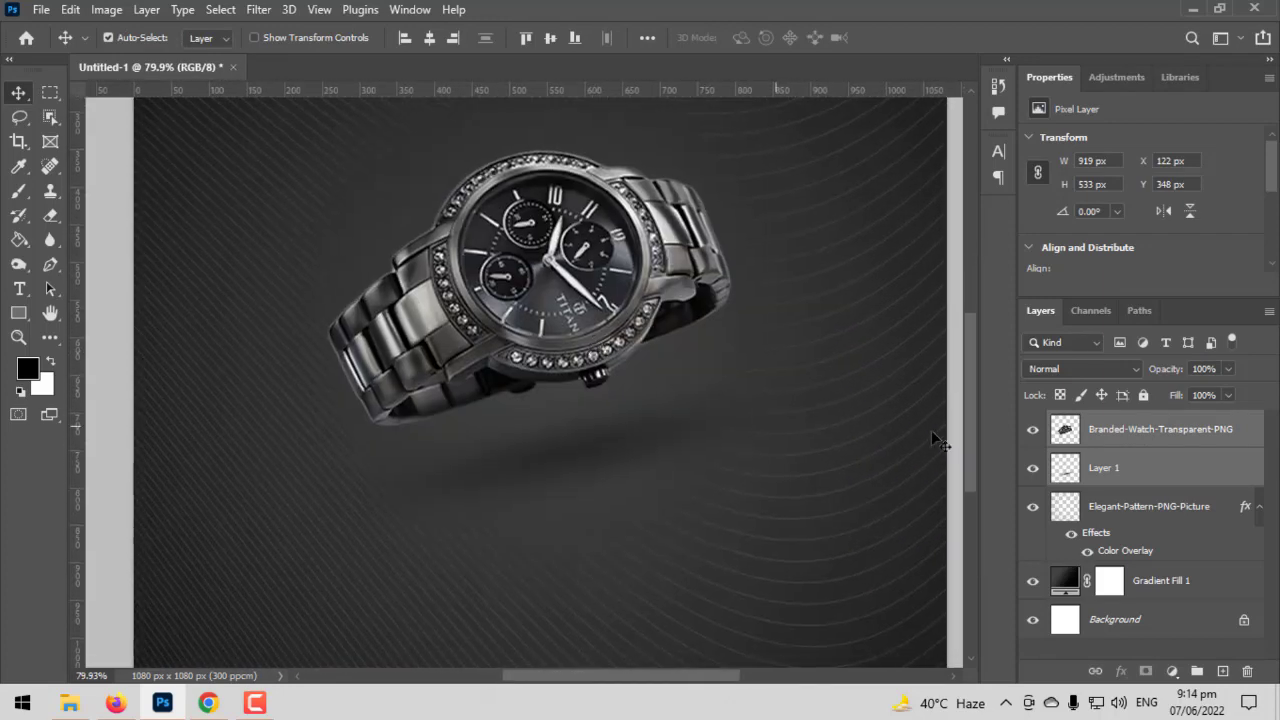
pyautogui.click(1057, 474)
pyautogui.hotkey('ctrl', 't')
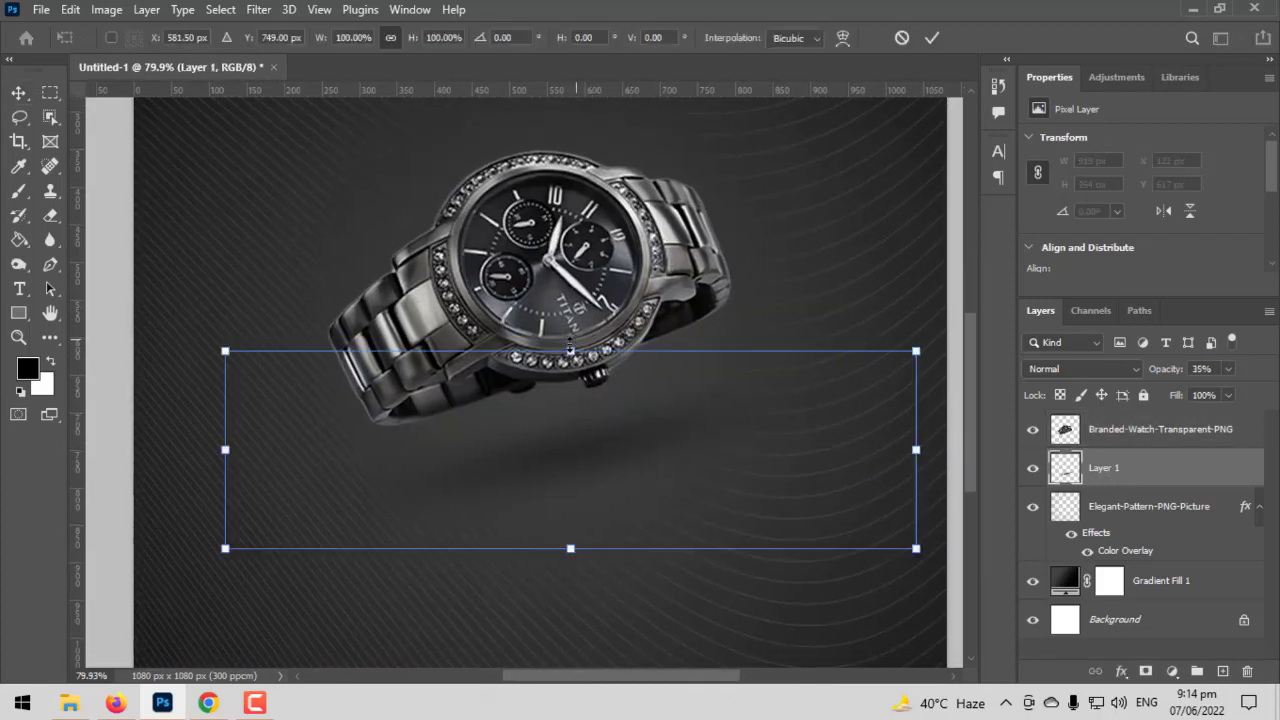
pyautogui.moveTo(571, 351); pyautogui.dragTo(541, 345)
pyautogui.moveTo(540, 345); pyautogui.dragTo(540, 347)
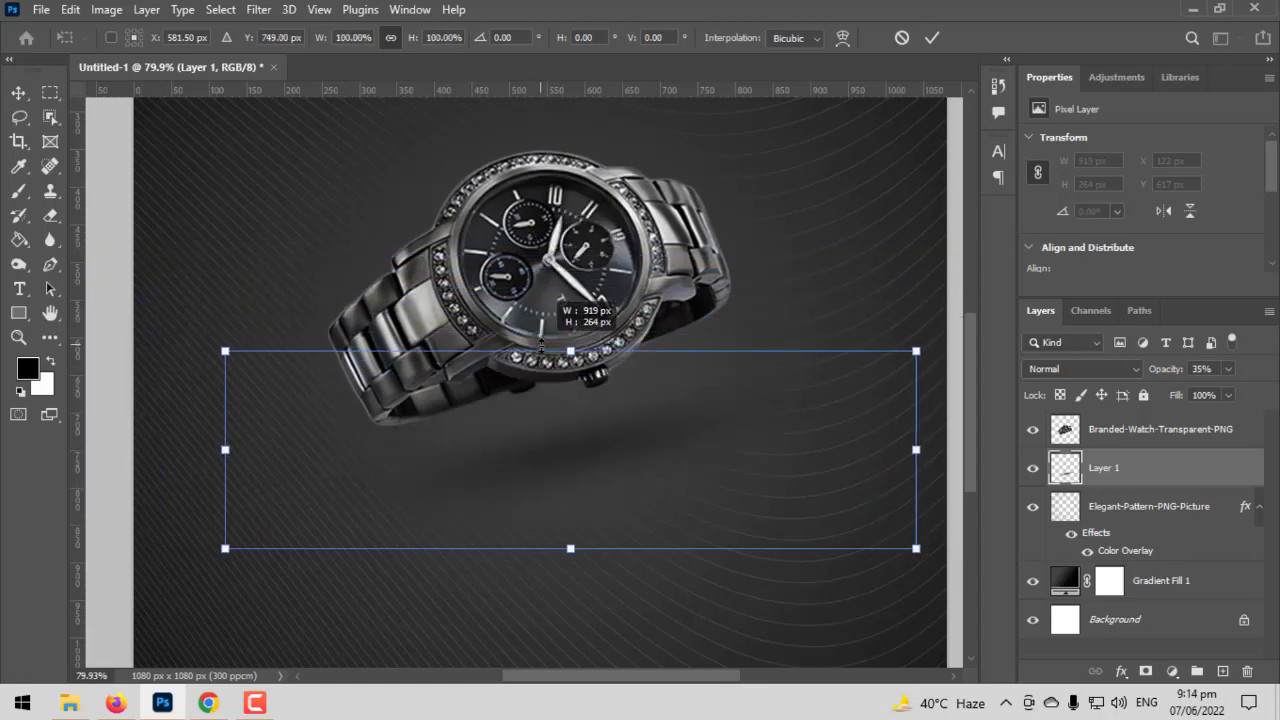
pyautogui.press('Return')
# - Deselect the shadow layer and bring the whole canvas into view
pyautogui.scroll(-2, 540, 345)
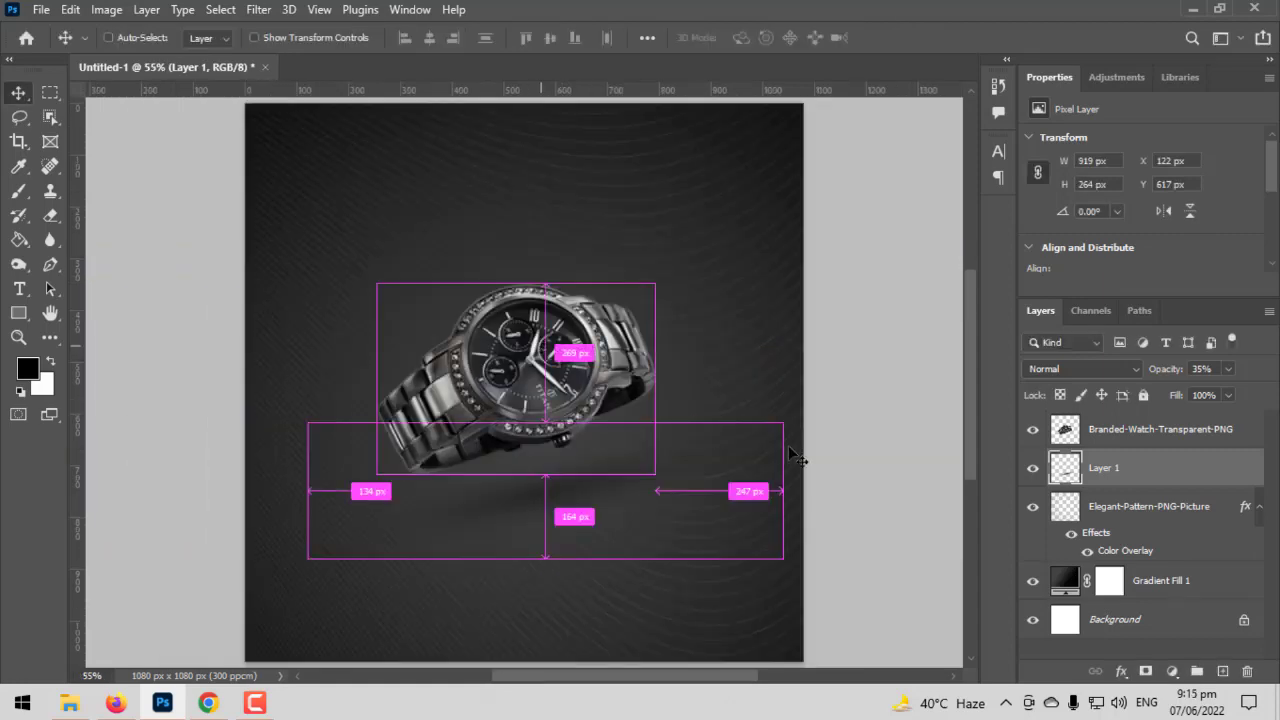
pyautogui.keyDown('ctrl'); pyautogui.click(840, 455); pyautogui.keyUp('ctrl')
pyautogui.moveTo(607, 368); pyautogui.dragTo(652, 390)
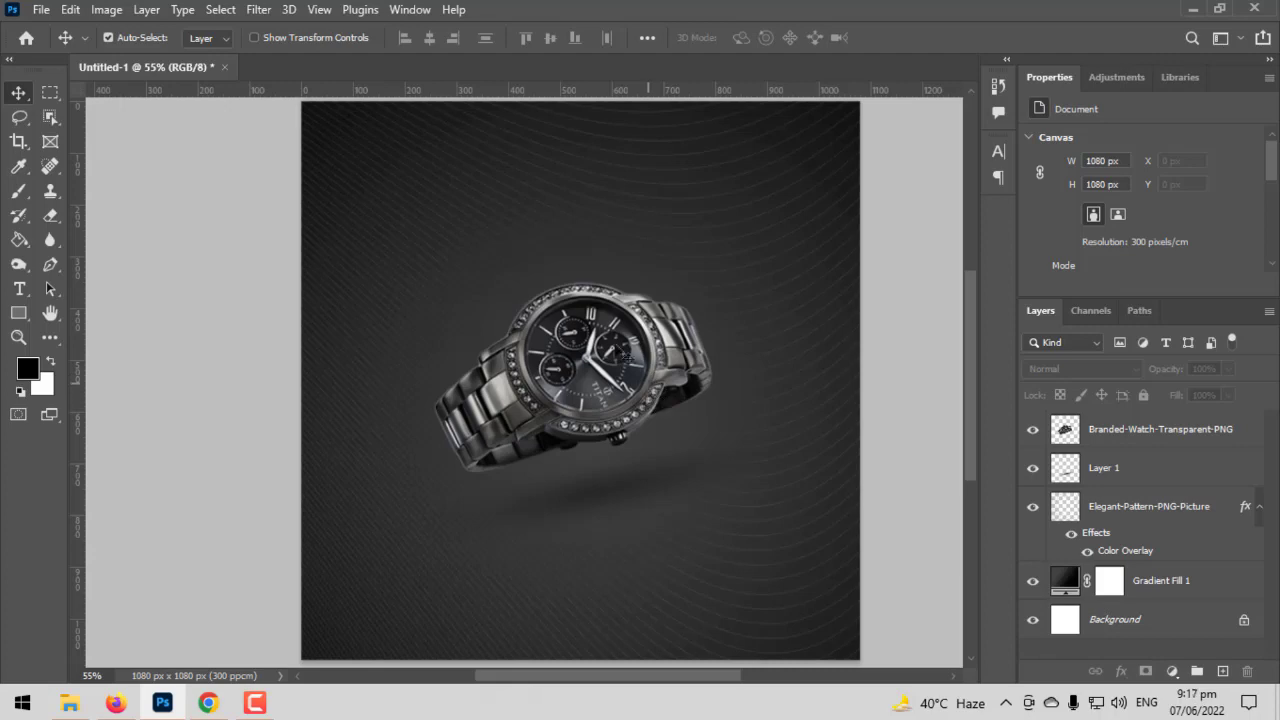
# - Add a BLACK FRIDAY text layer above the watch
pyautogui.click(465, 238)
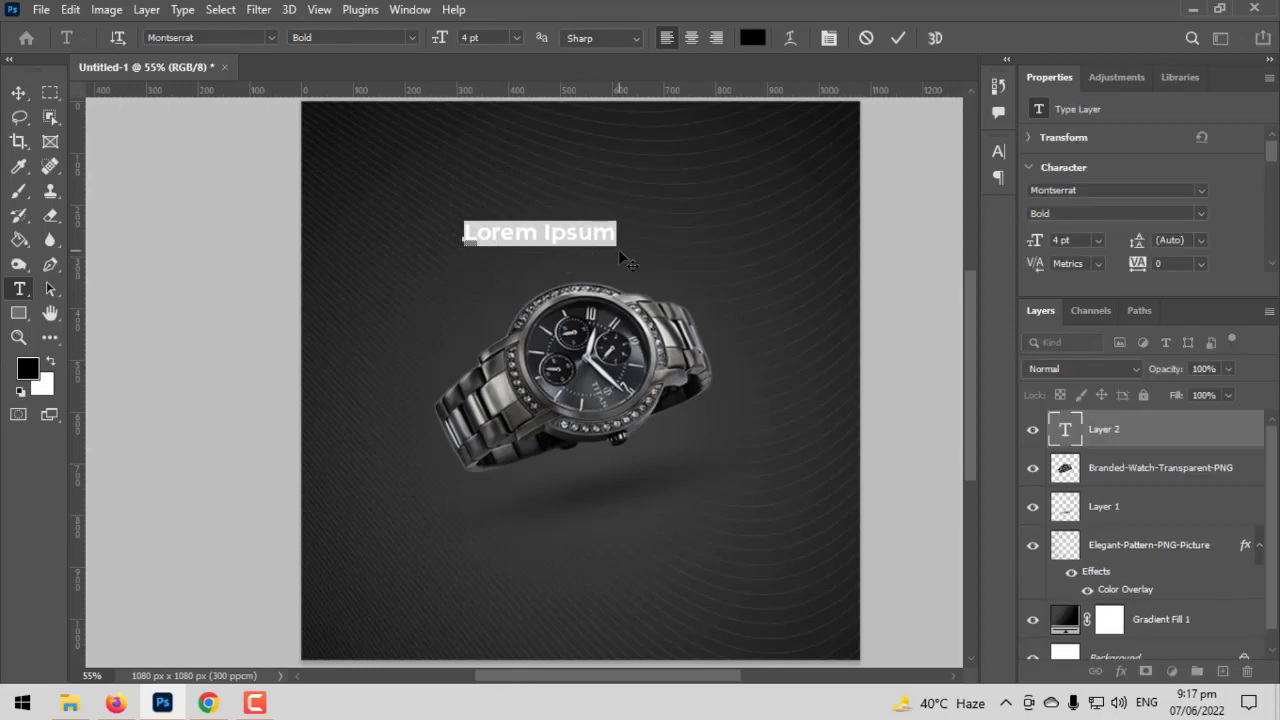
pyautogui.write('BLACK')
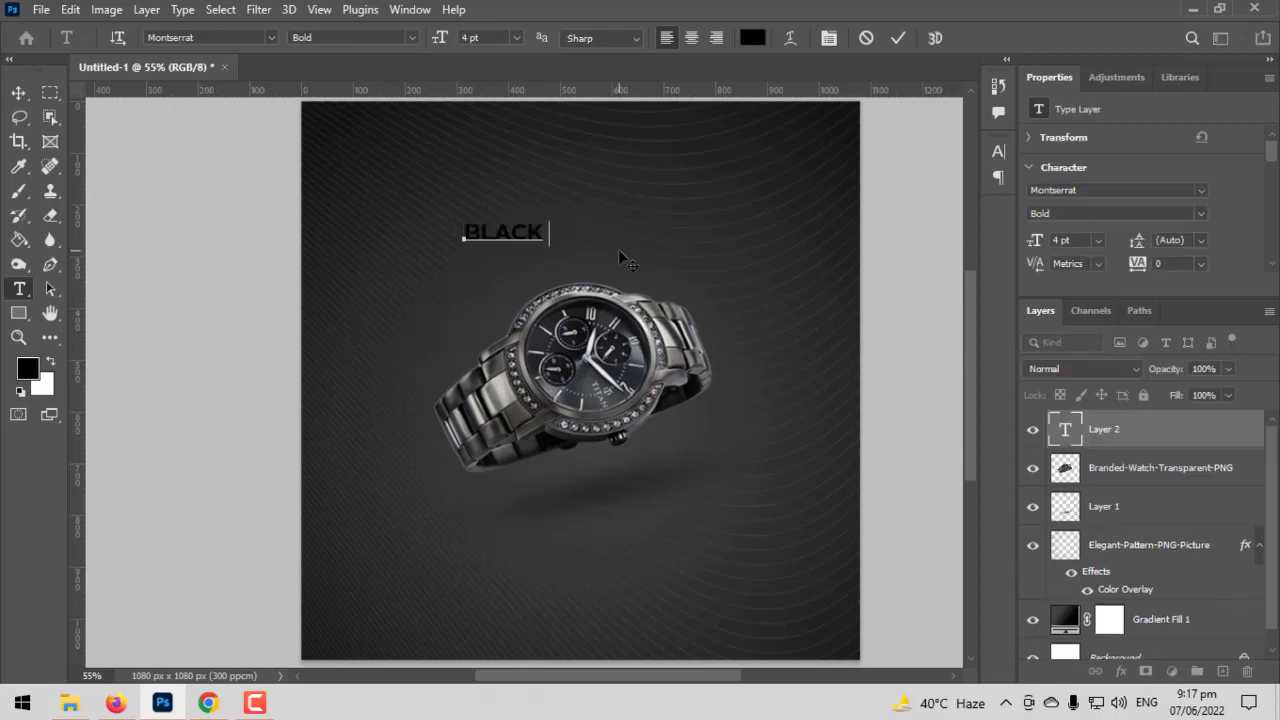
pyautogui.write(' FRIDAY')
# - Set the BLACK FRIDAY text's colour to white and its size to 5 pt
pyautogui.hotkey('ctrl', 'a')
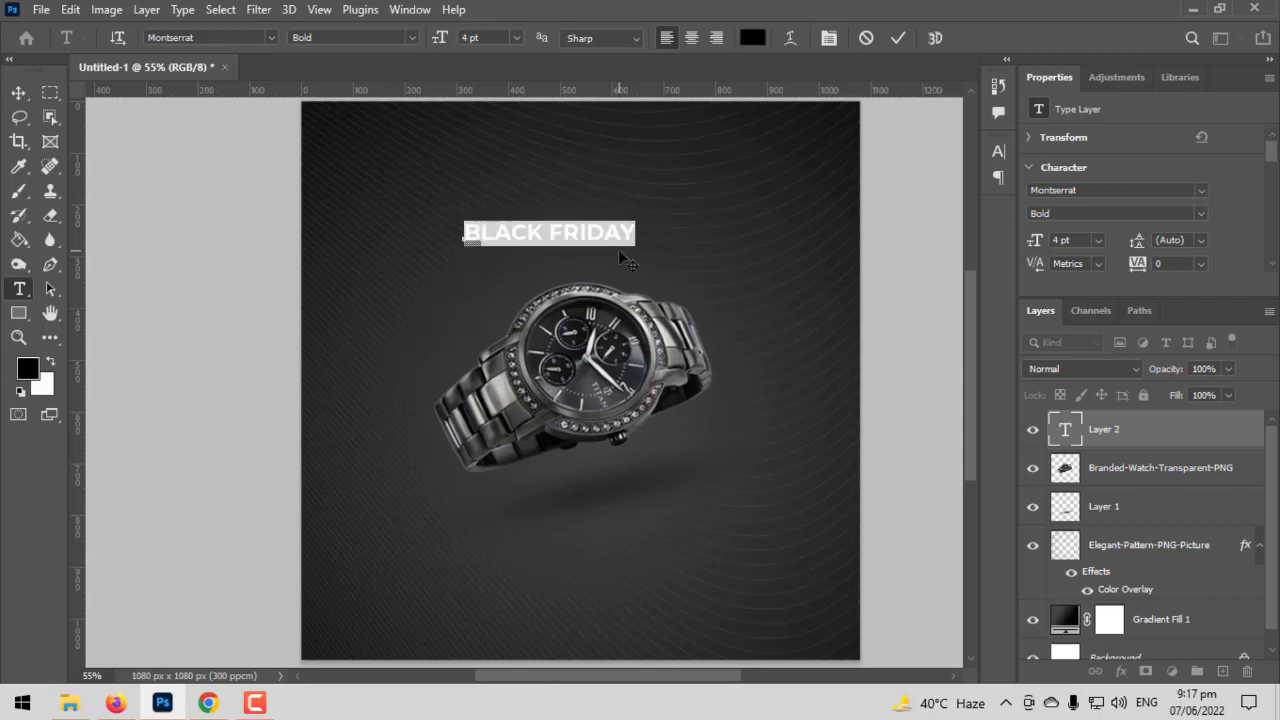
pyautogui.click(752, 37)
pyautogui.write('ffffff')
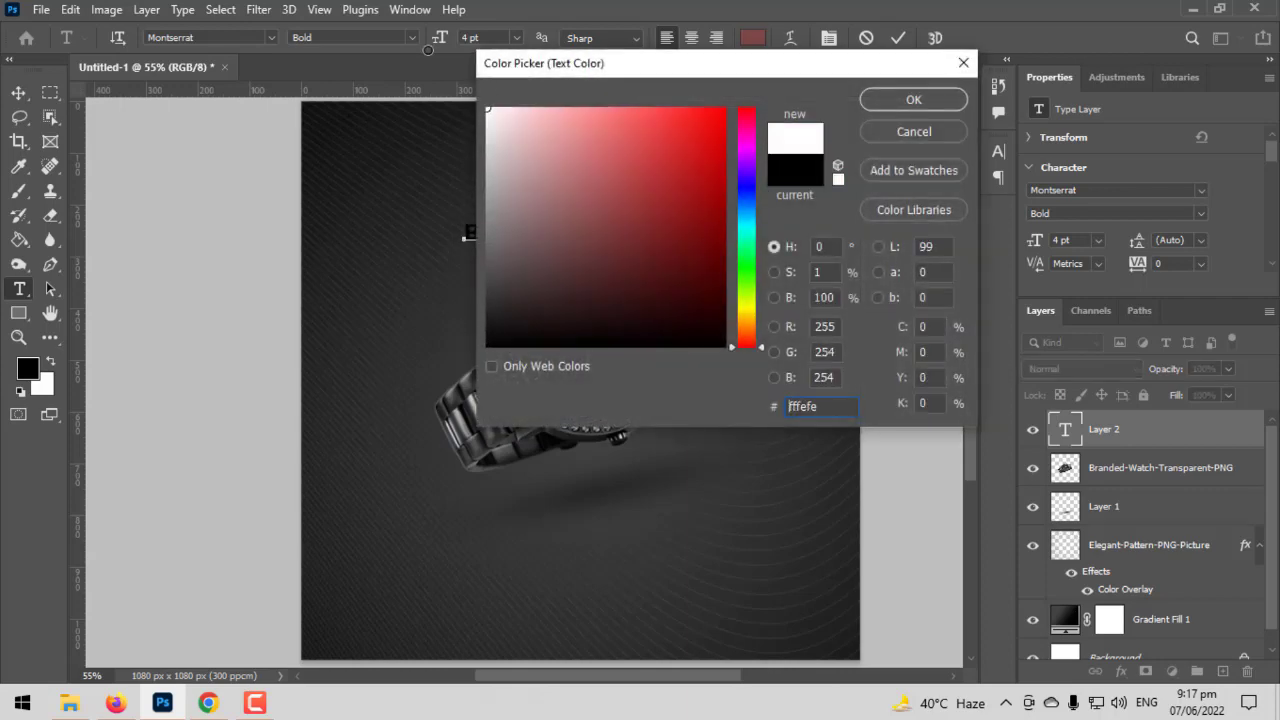
pyautogui.click(913, 100)
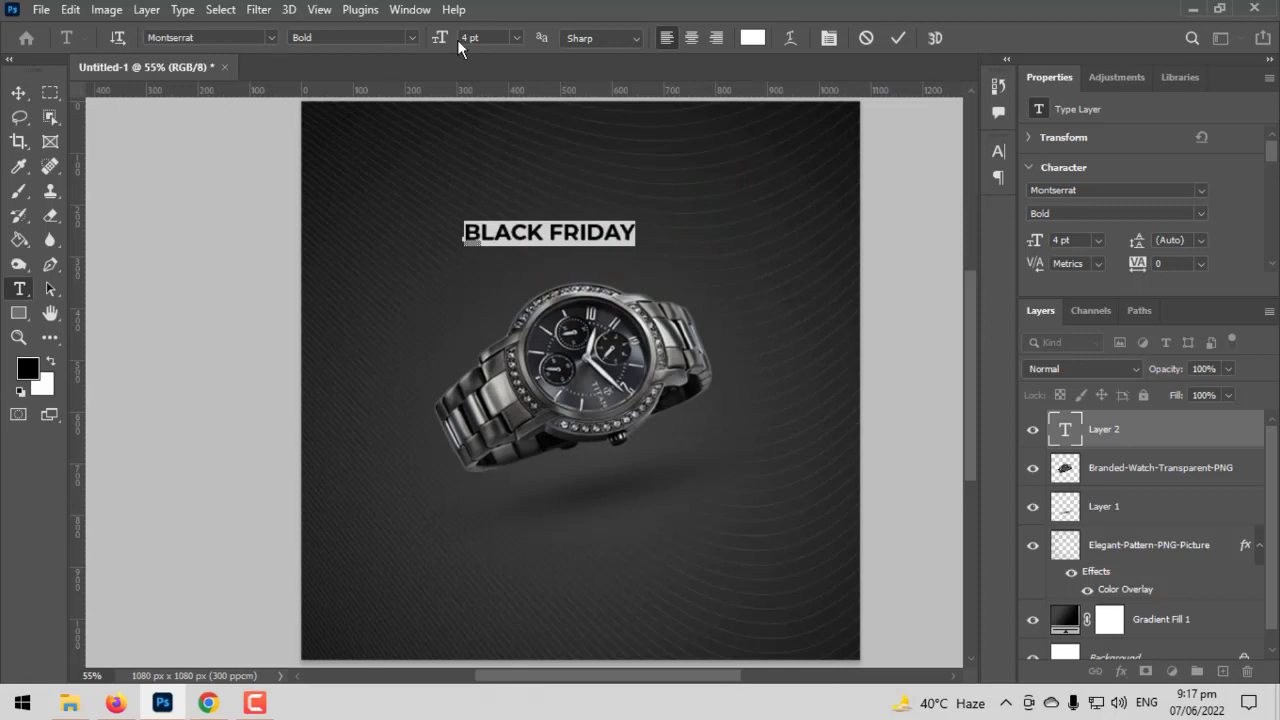
pyautogui.moveTo(443, 40); pyautogui.dragTo(137, 72)
pyautogui.click(18, 95)
# - Scale the BLACK FRIDAY title up to about 8 pt and place it above the watch with Free Transform
pyautogui.scroll(4, 562, 238)
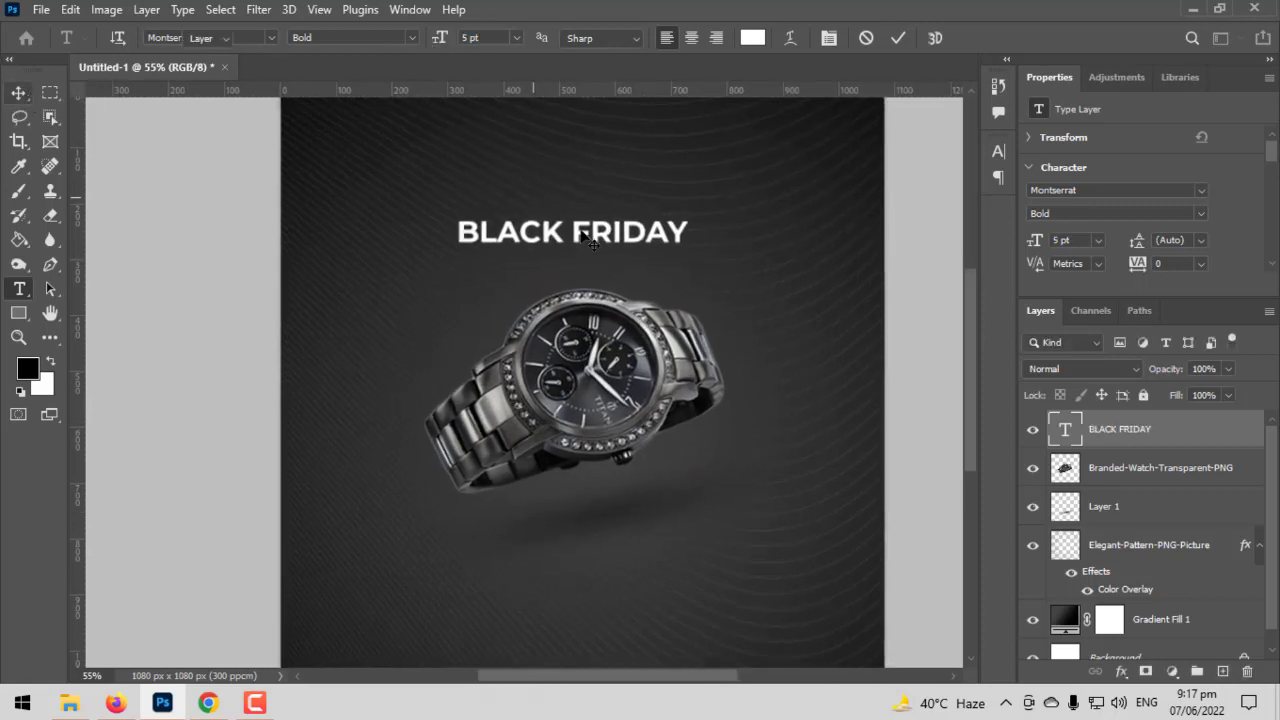
pyautogui.moveTo(597, 244); pyautogui.dragTo(606, 380)
pyautogui.hotkey('ctrl', 't')
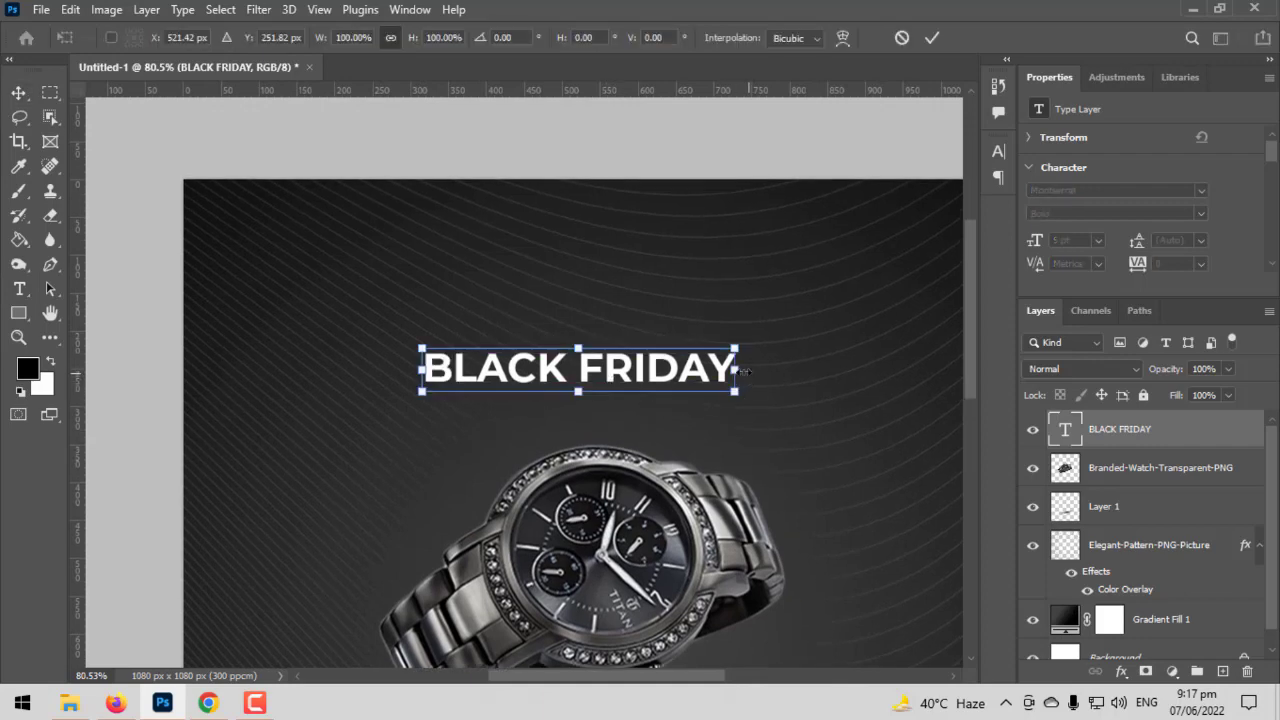
pyautogui.moveTo(740, 378); pyautogui.dragTo(777, 352)
pyautogui.press('Return')
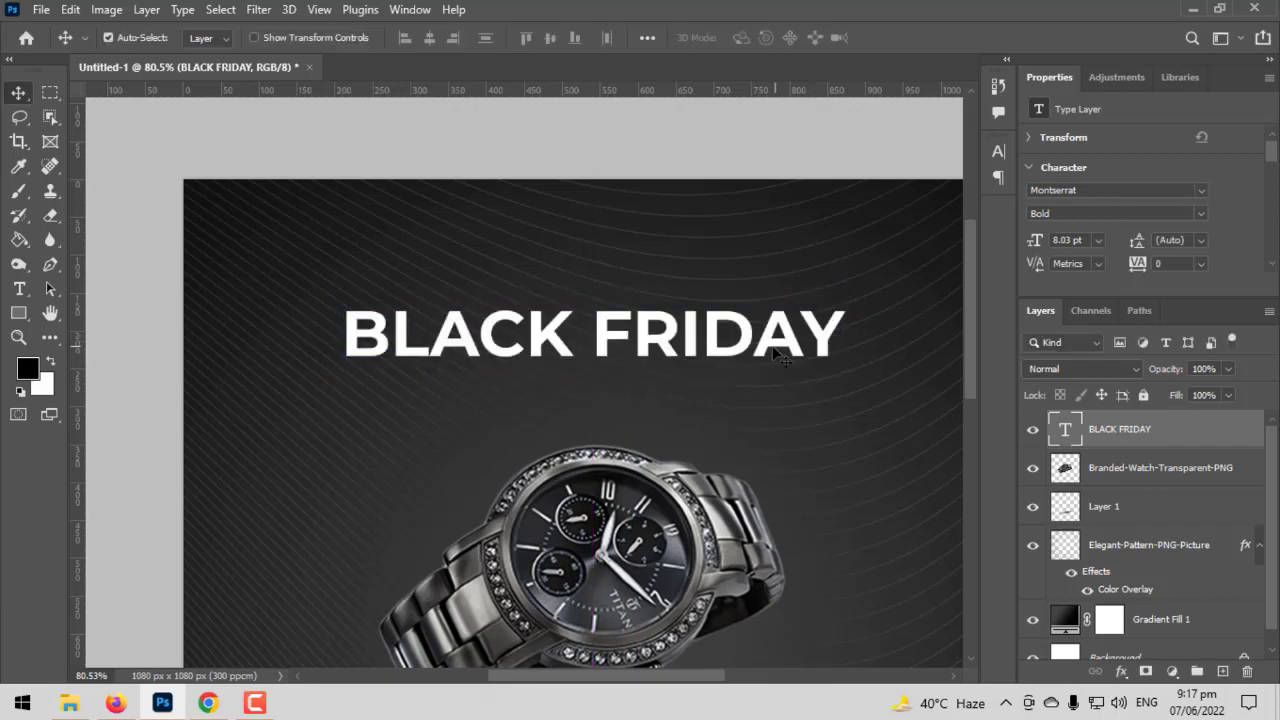
pyautogui.scroll(1, 568, 352)
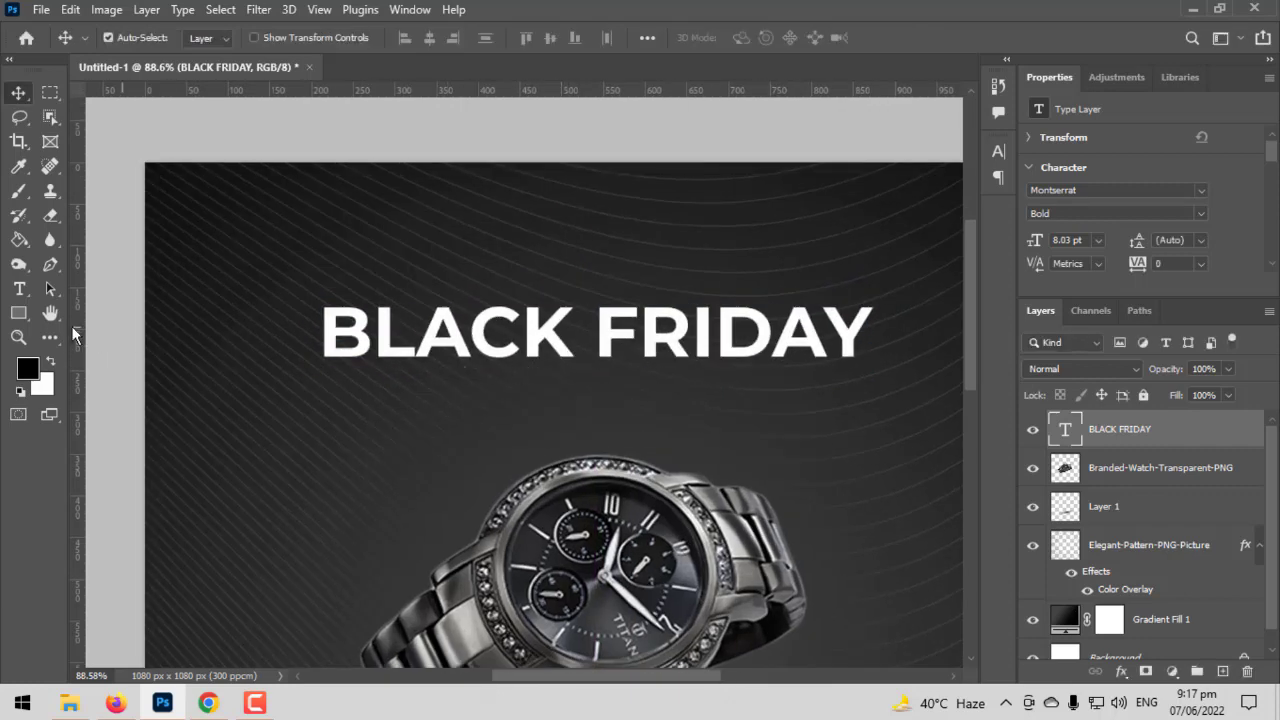
pyautogui.click(19, 289)
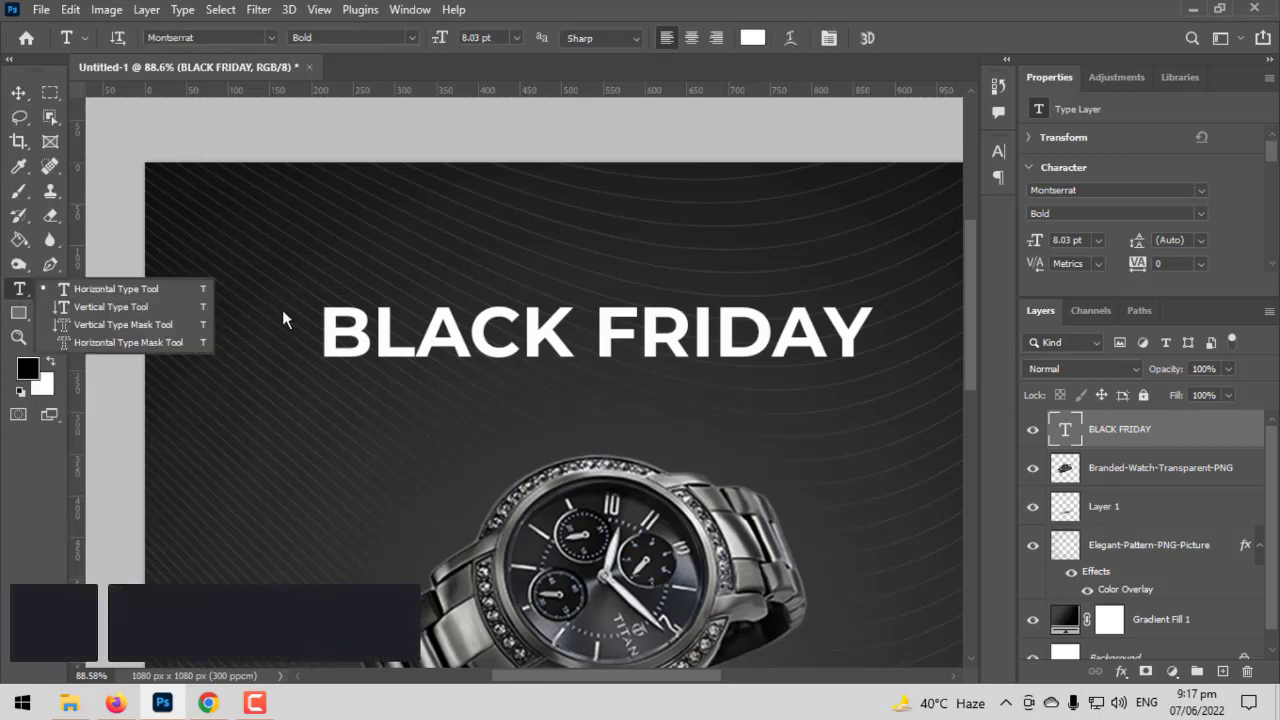
pyautogui.click(318, 340)
pyautogui.hotkey('ctrl', 'a')
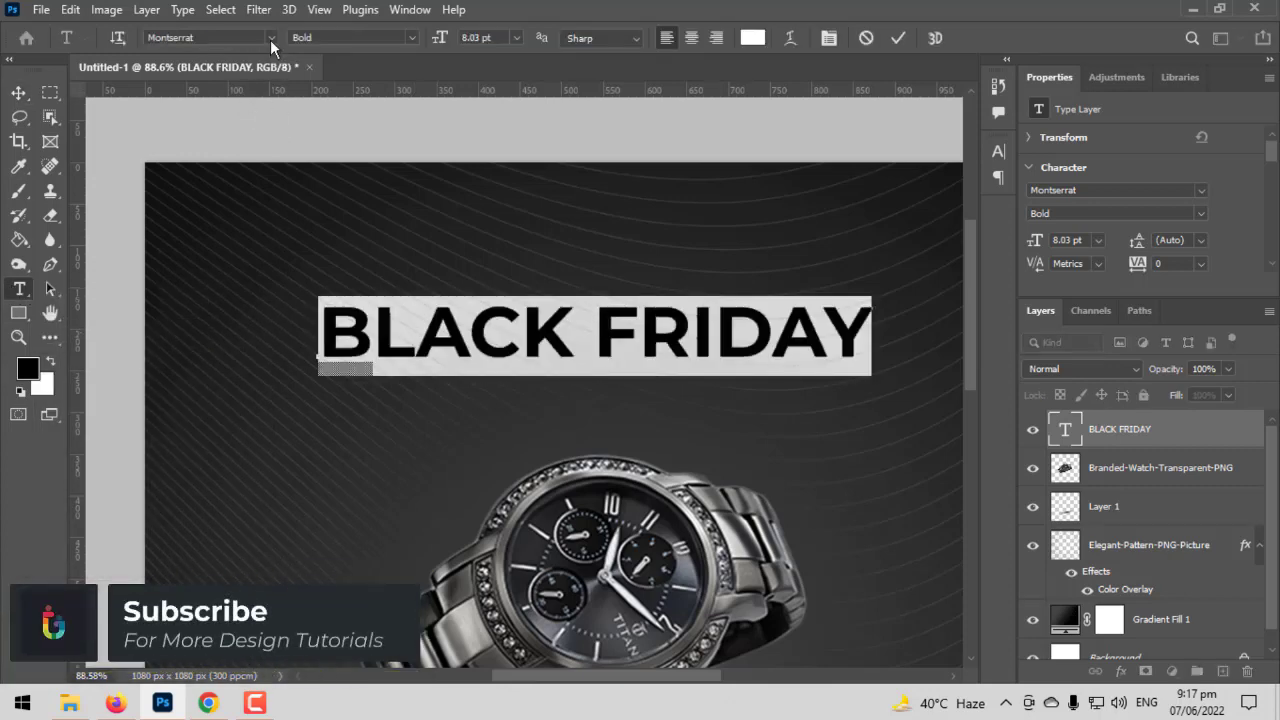
pyautogui.click(270, 39)
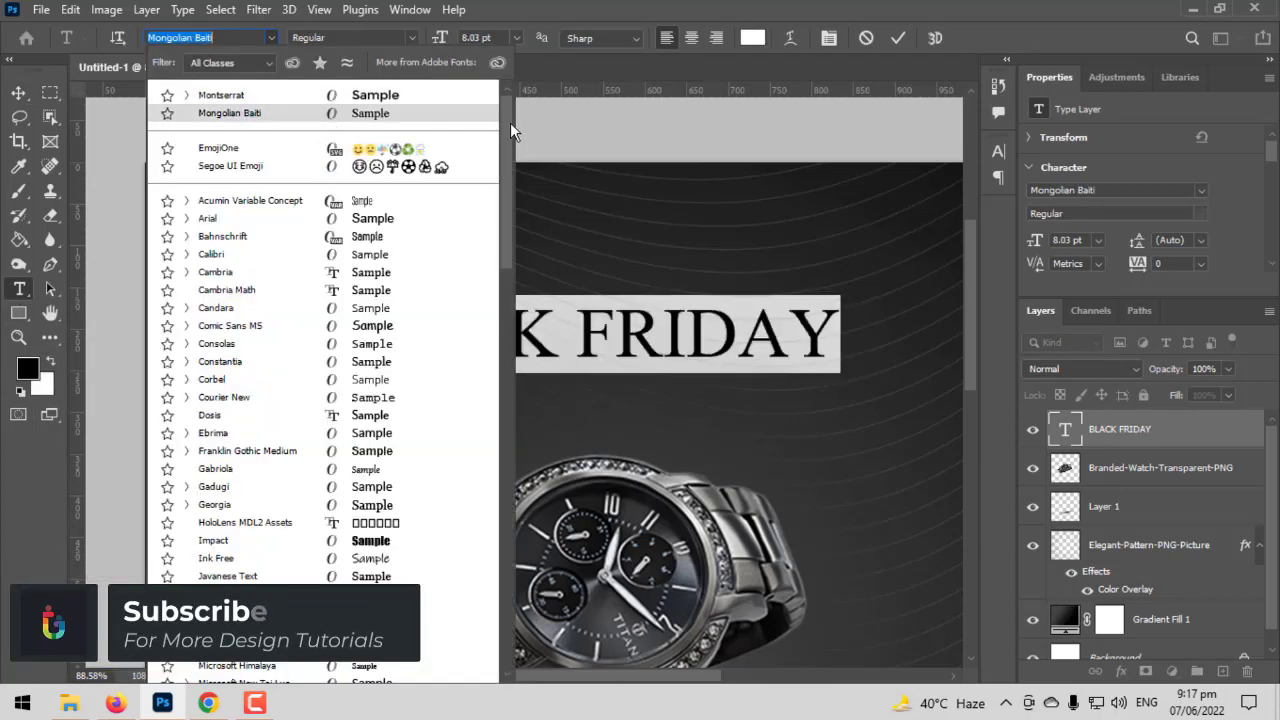
pyautogui.moveTo(509, 125)
pyautogui.mouseDown()
pyautogui.moveTo(523, 379)
pyautogui.moveTo(519, 106)
pyautogui.mouseUp()
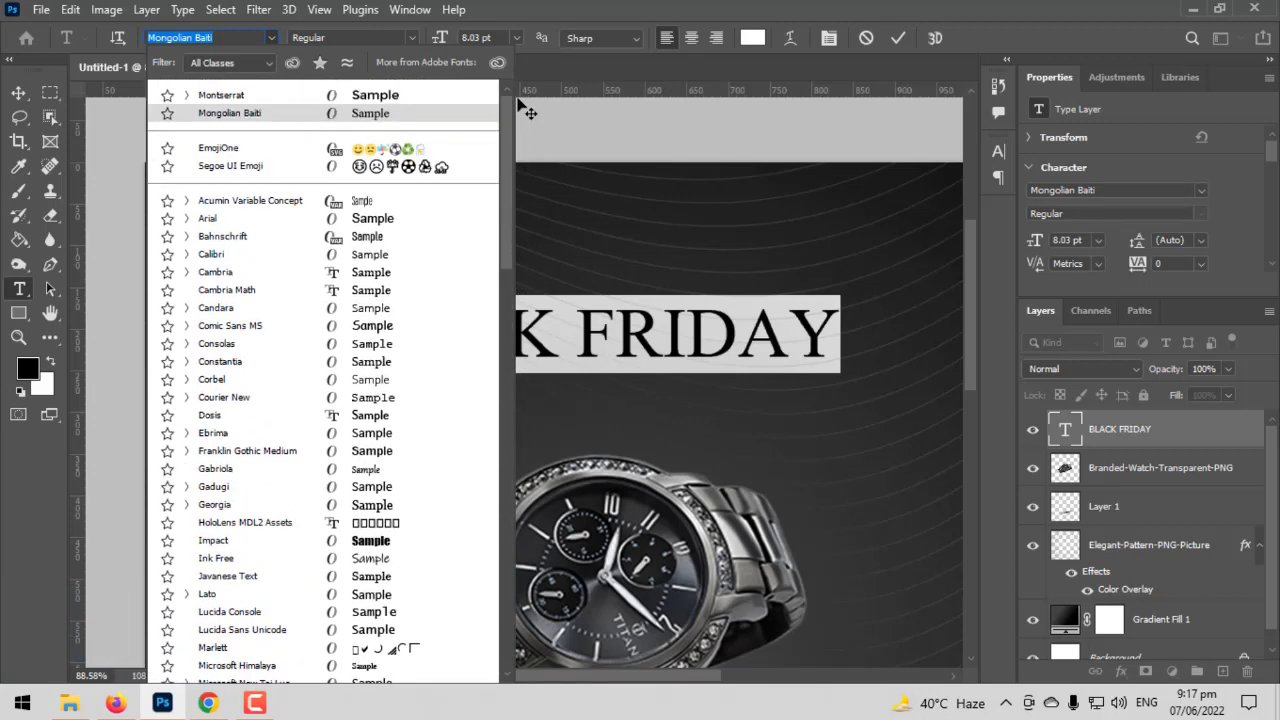
pyautogui.click(420, 96)
pyautogui.click(18, 92)
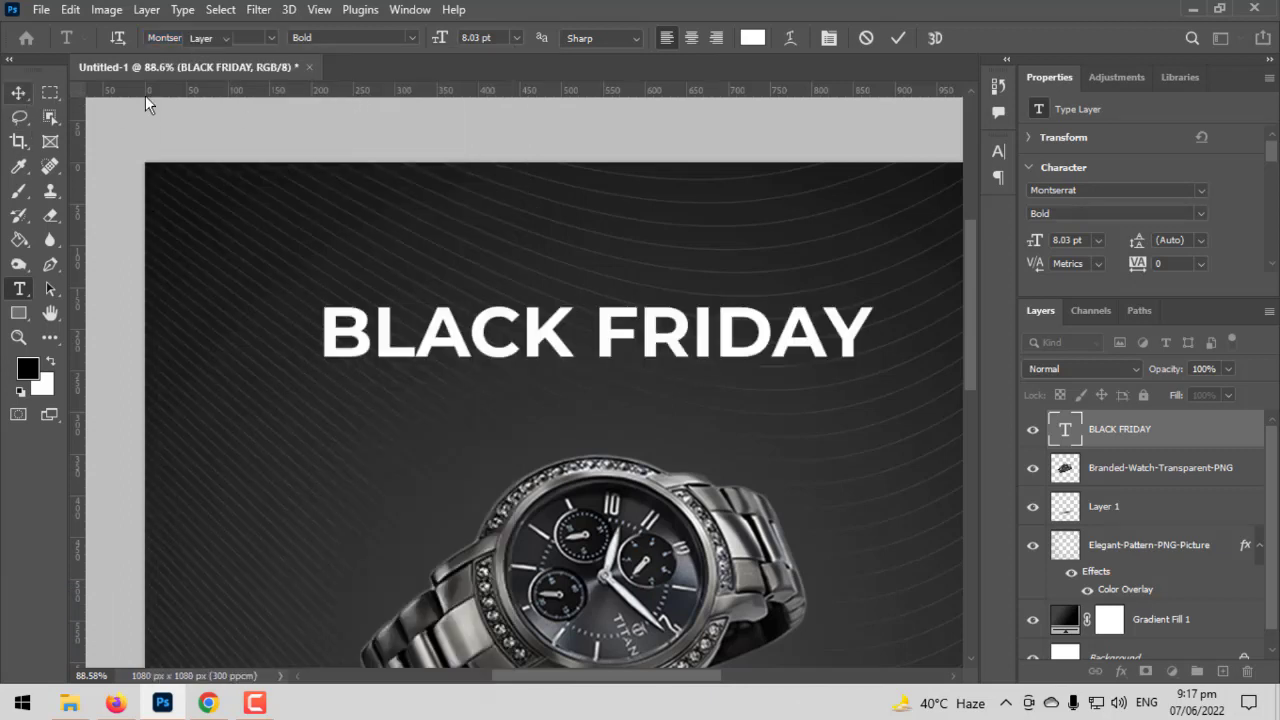
# - Centre the BLACK FRIDAY title horizontally on the canvas and clear the selection
pyautogui.hotkey('ctrl', 'a')
pyautogui.click(428, 40)
pyautogui.hotkey('ctrl', 'd')
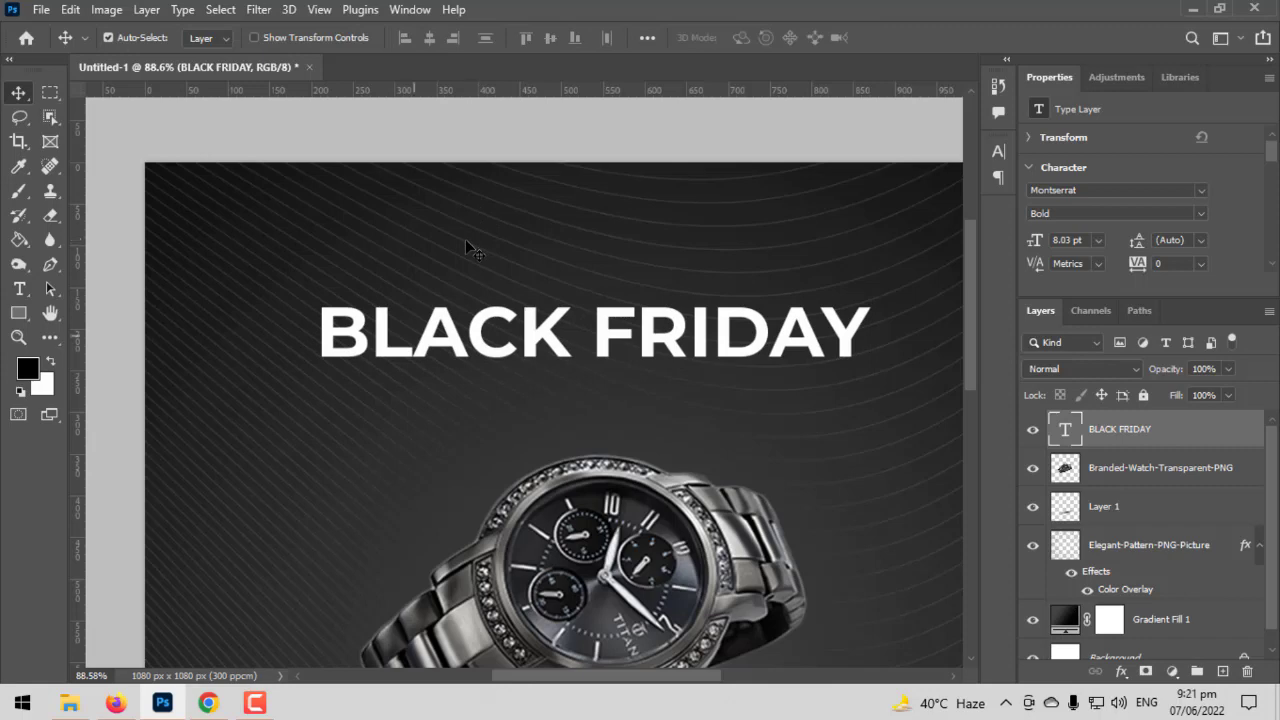
# - Change the BLACK FRIDAY title's font to Heavitas Regular
pyautogui.click(28, 289)
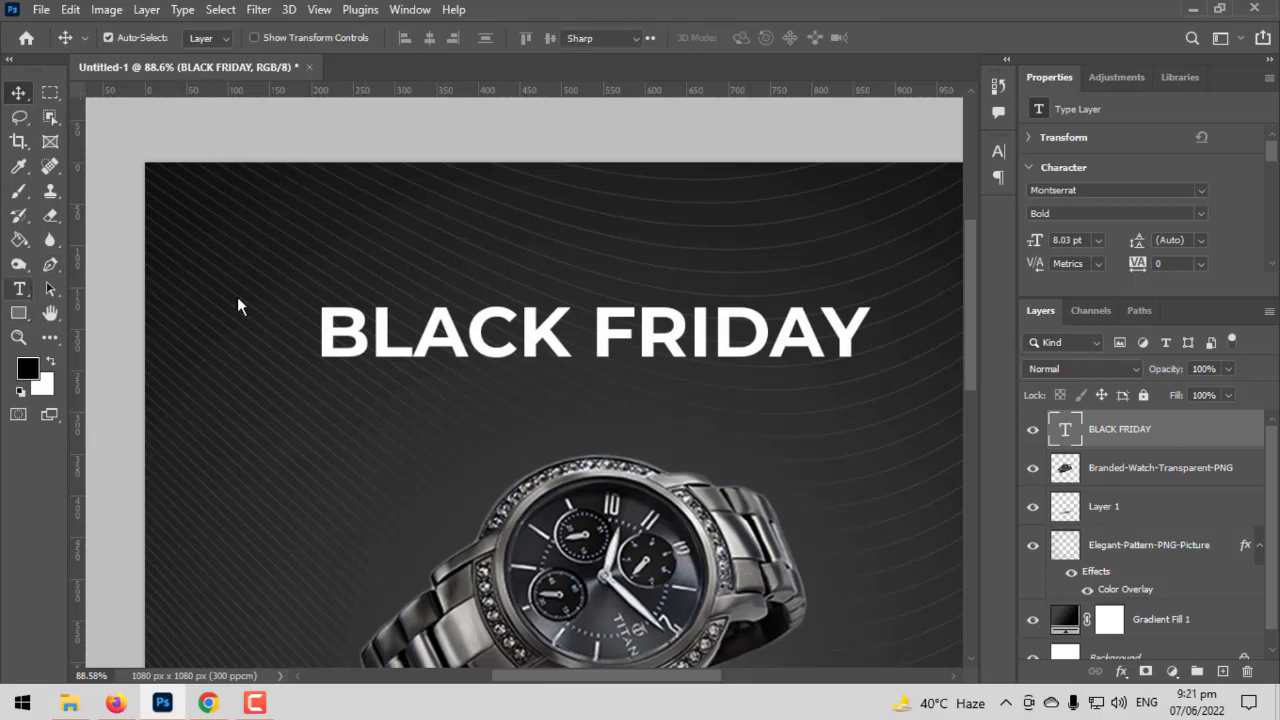
pyautogui.click(380, 304)
pyautogui.hotkey('ctrl', 'a')
pyautogui.click(178, 44)
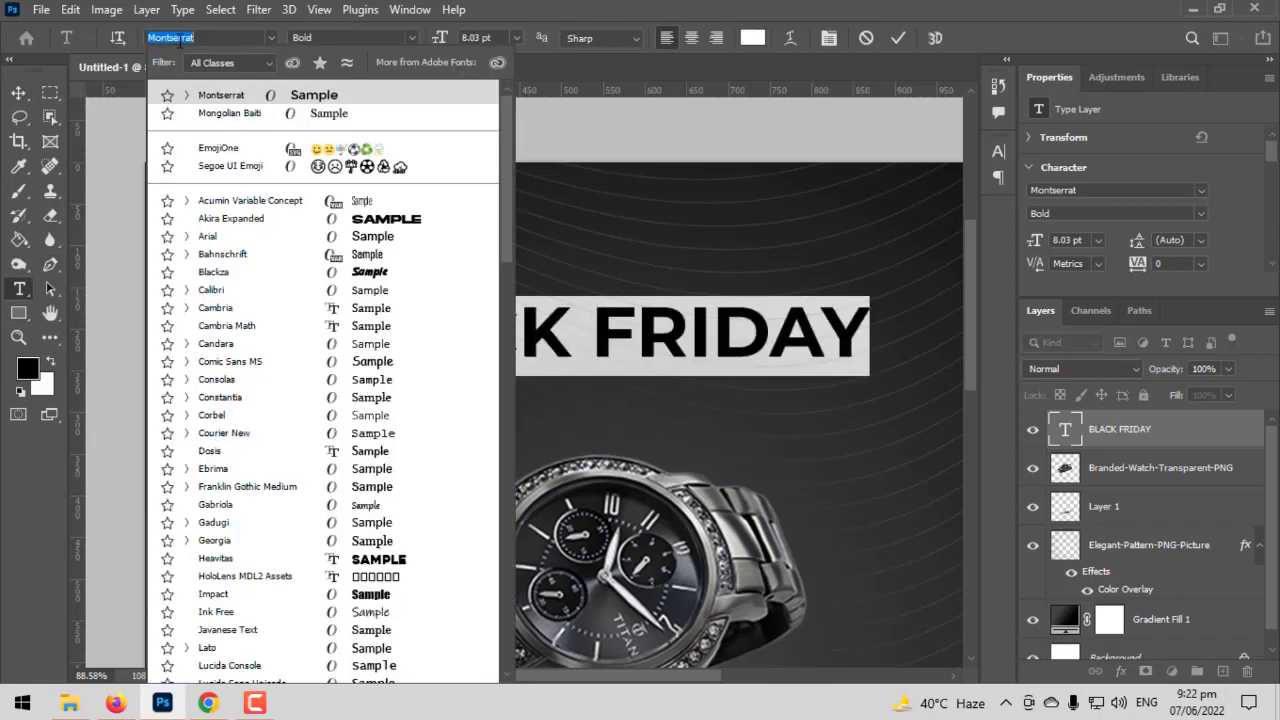
pyautogui.write('hea')
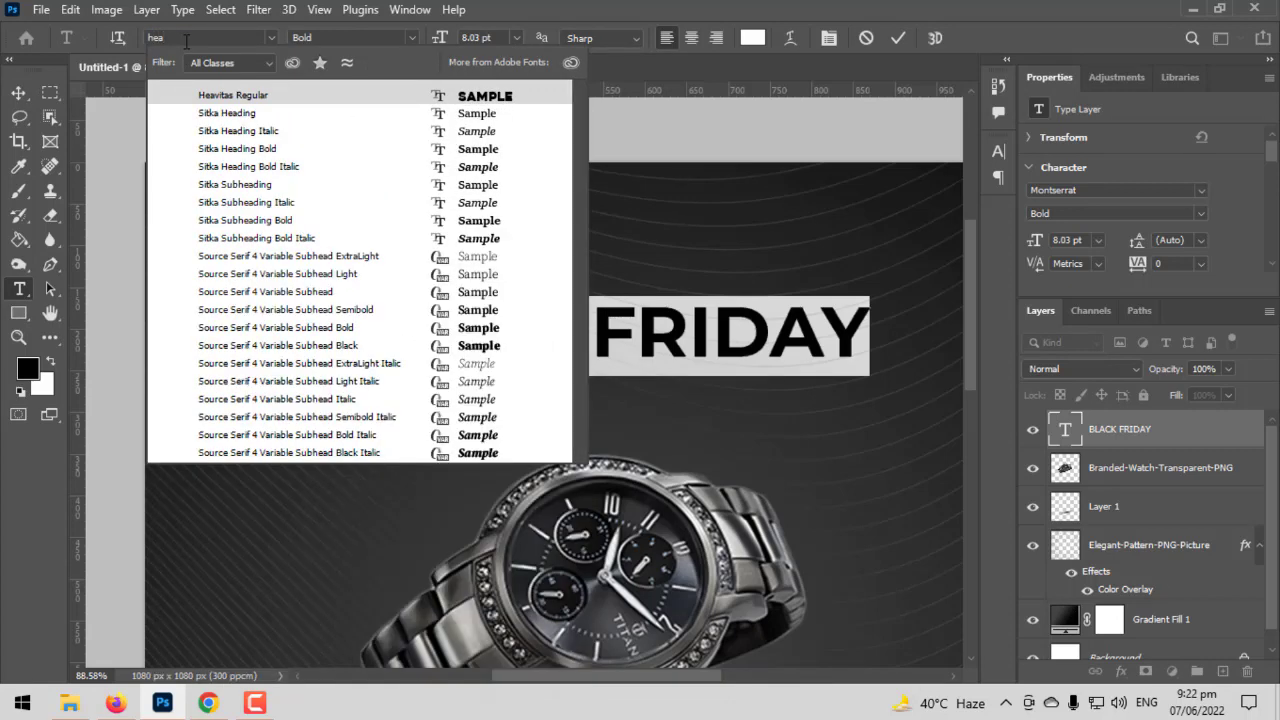
pyautogui.press('Return')
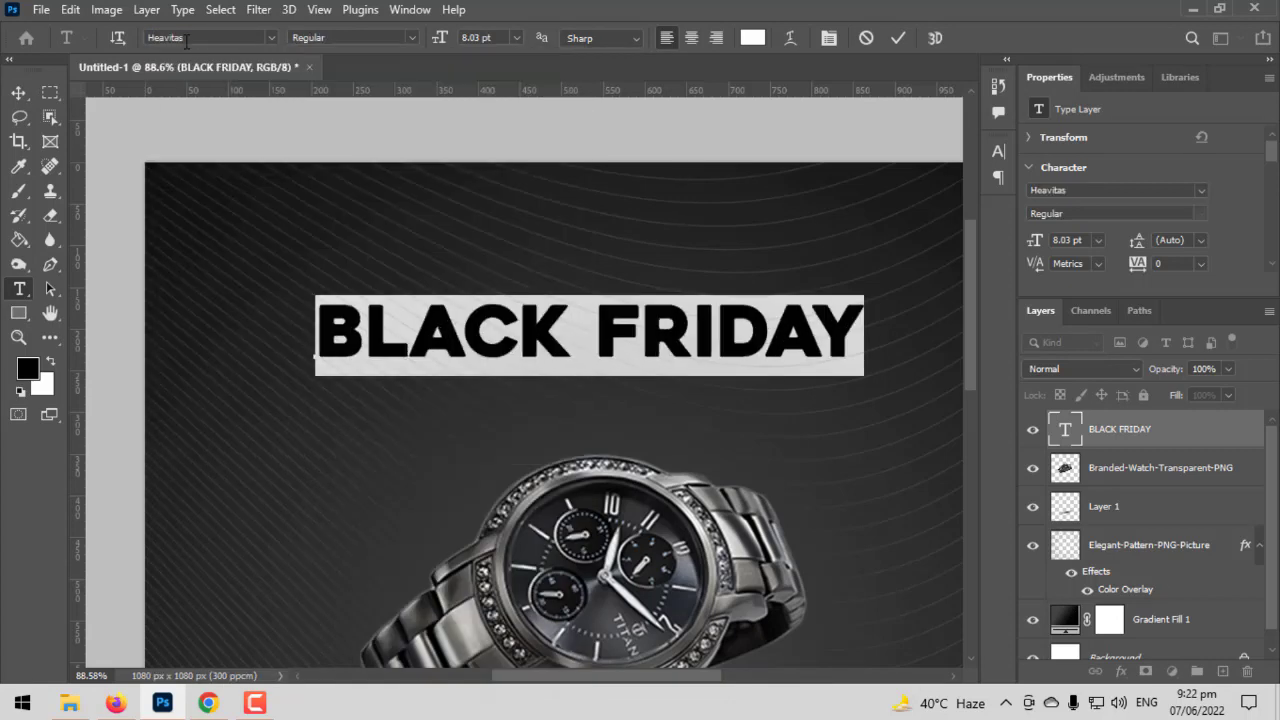
pyautogui.click(18, 92)
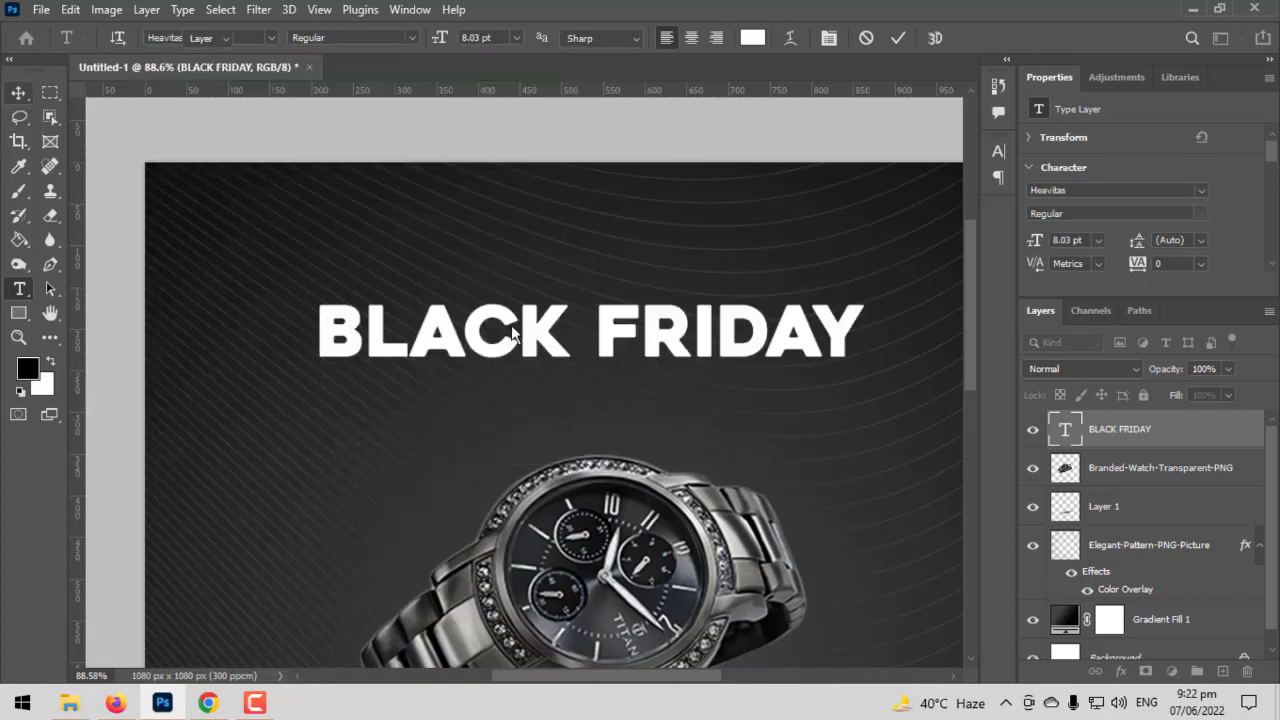
# - Realign the Heavitas title to the horizontal centre of the canvas
pyautogui.hotkey('ctrl', 'a')
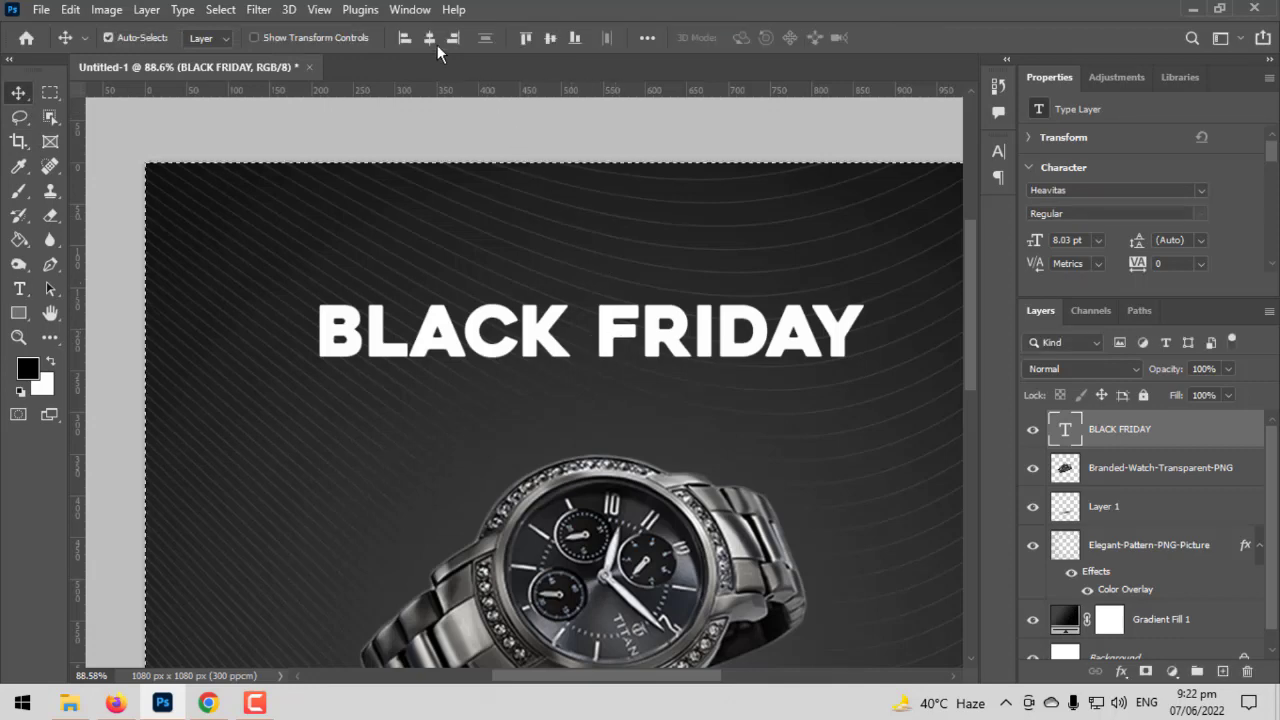
pyautogui.scroll(2, 590, 320)
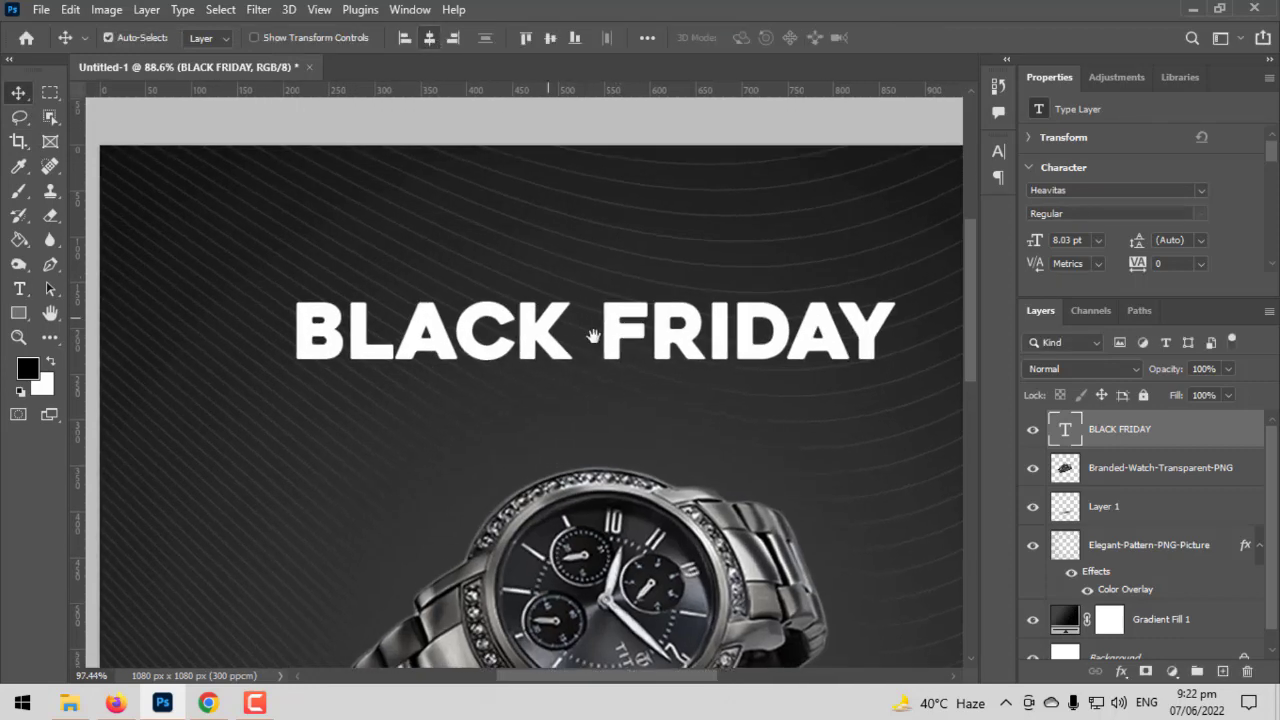
pyautogui.moveTo(600, 320); pyautogui.dragTo(540, 358)
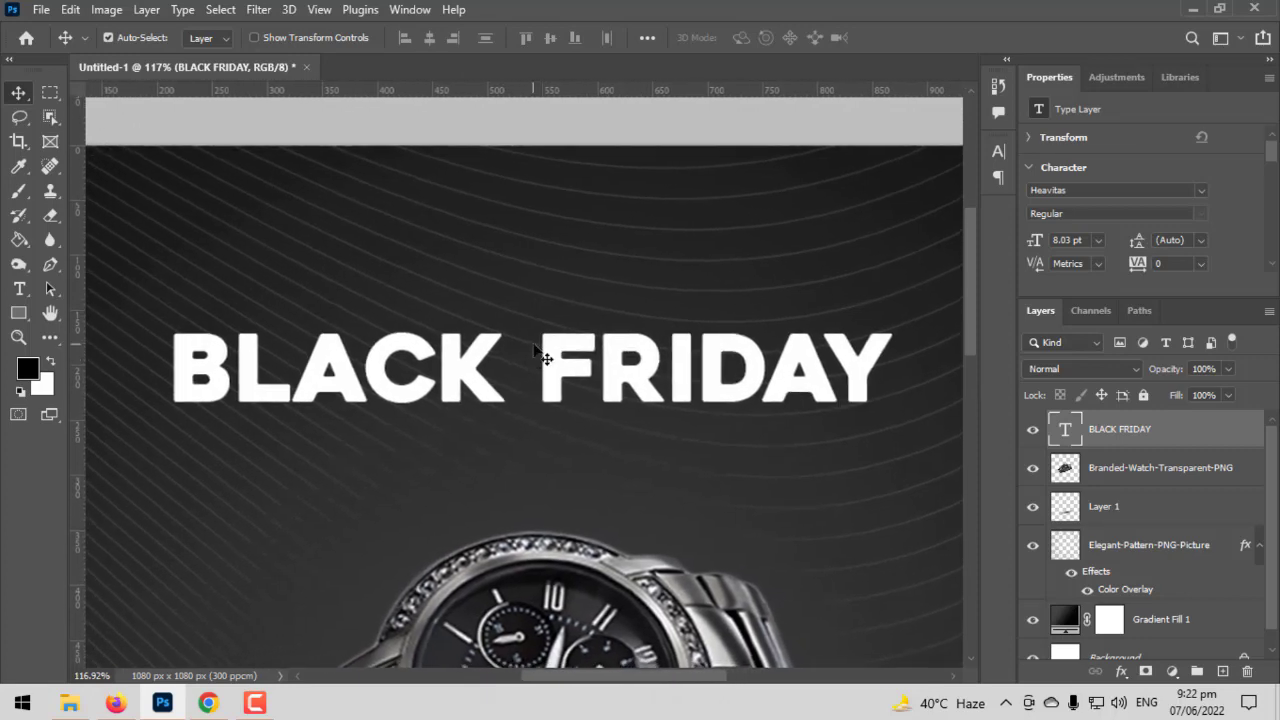
# - Add a second text layer reading "Limited offer" above the BLACK FRIDAY title
pyautogui.click(19, 289)
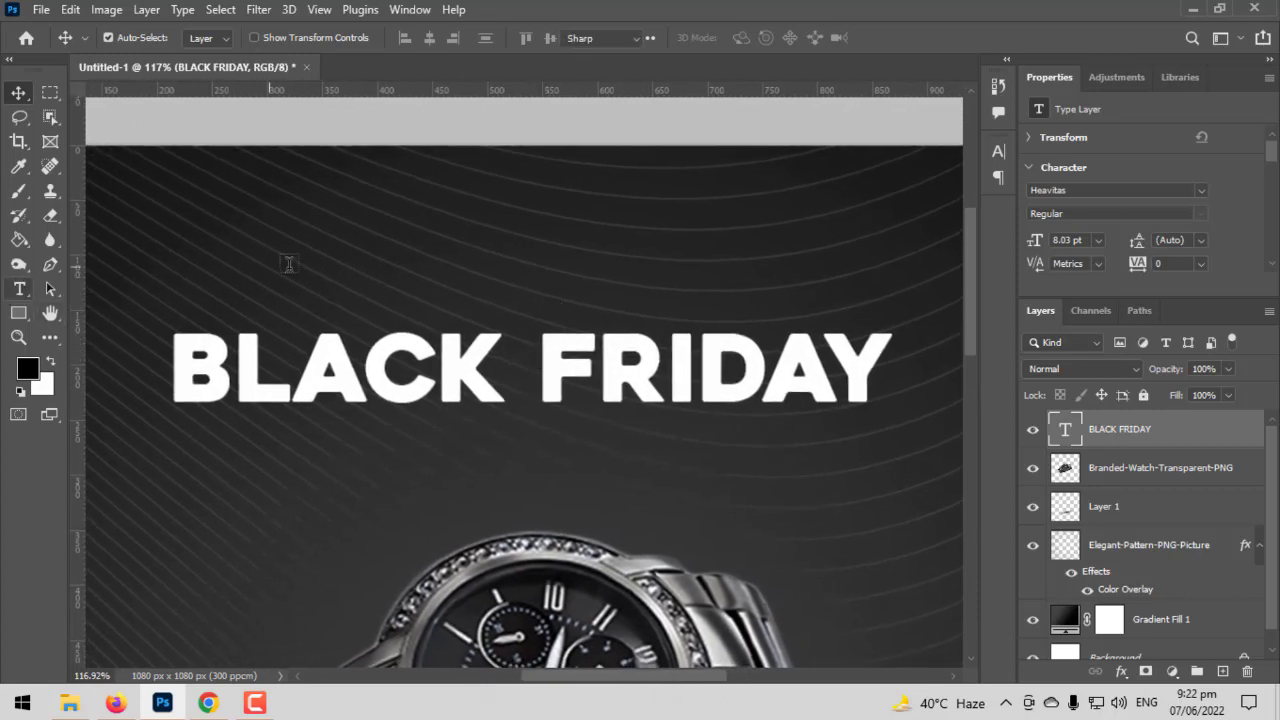
pyautogui.click(305, 270)
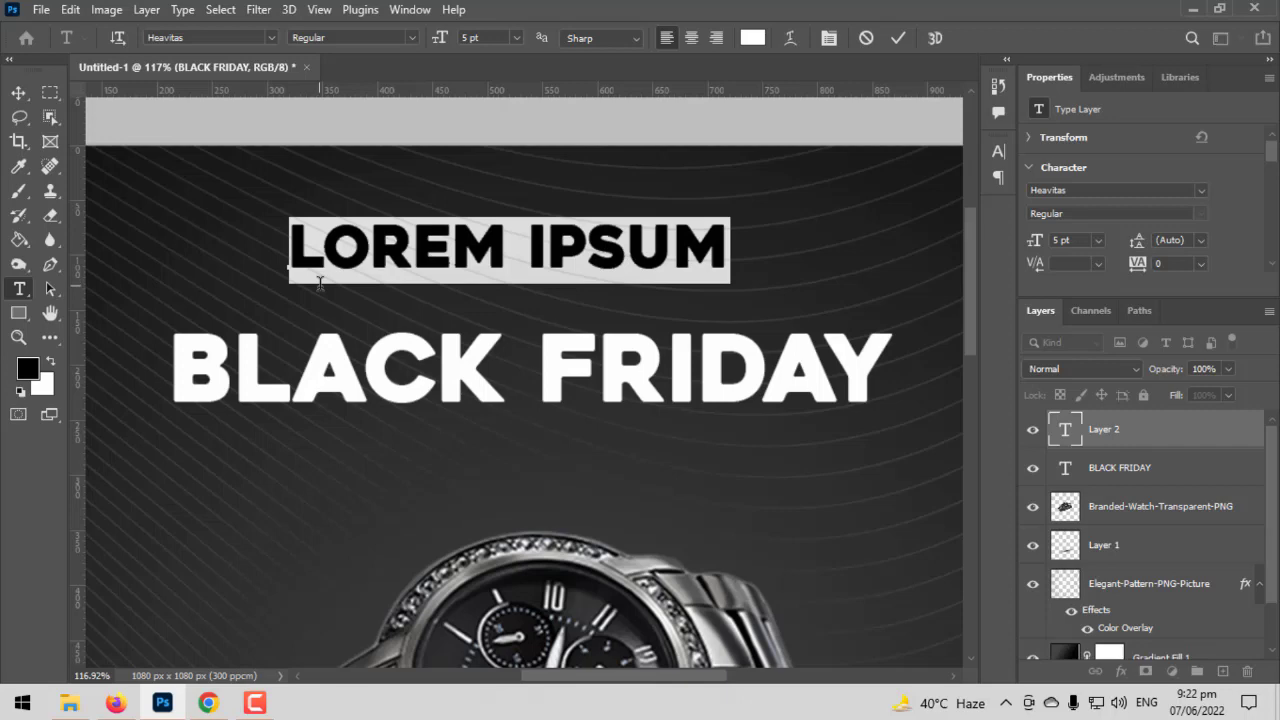
pyautogui.write('LIMI')
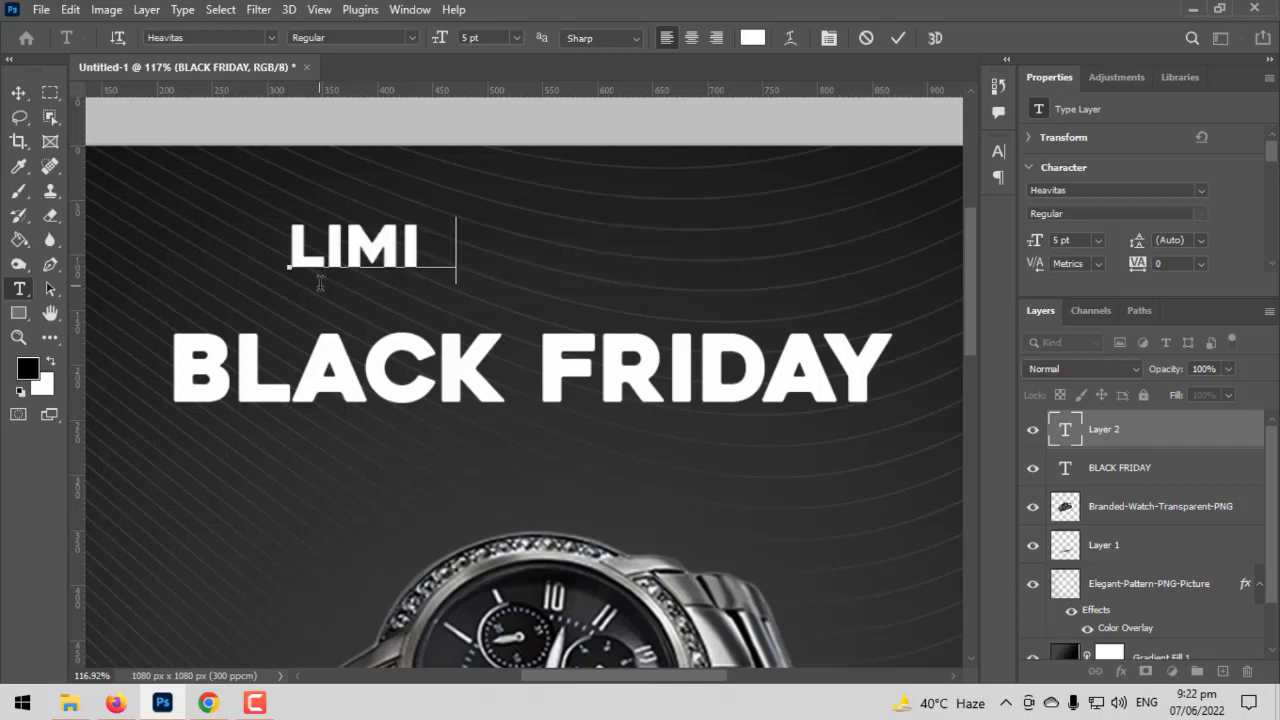
pyautogui.write('TED OFFER')
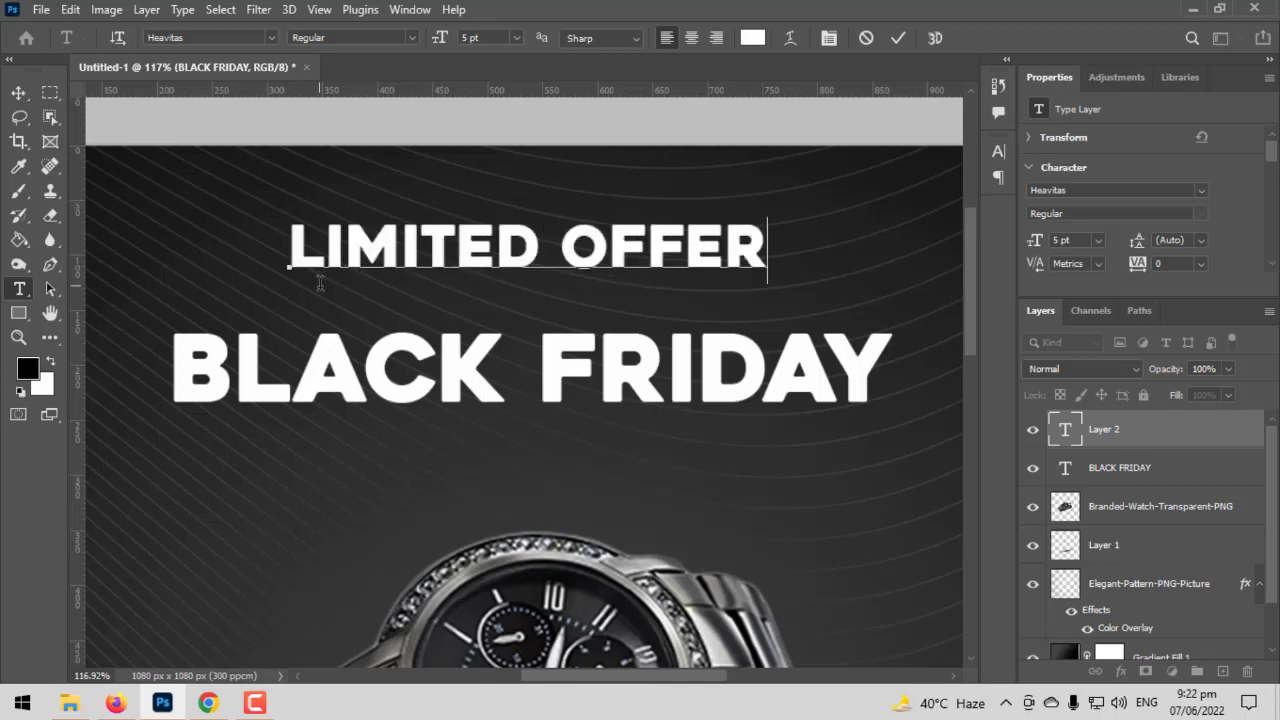
# - Change the "Limited offer" text's font to Acumin Variable Concept Regular
pyautogui.hotkey('ctrl', 'a')
pyautogui.scroll(1, 320, 283)
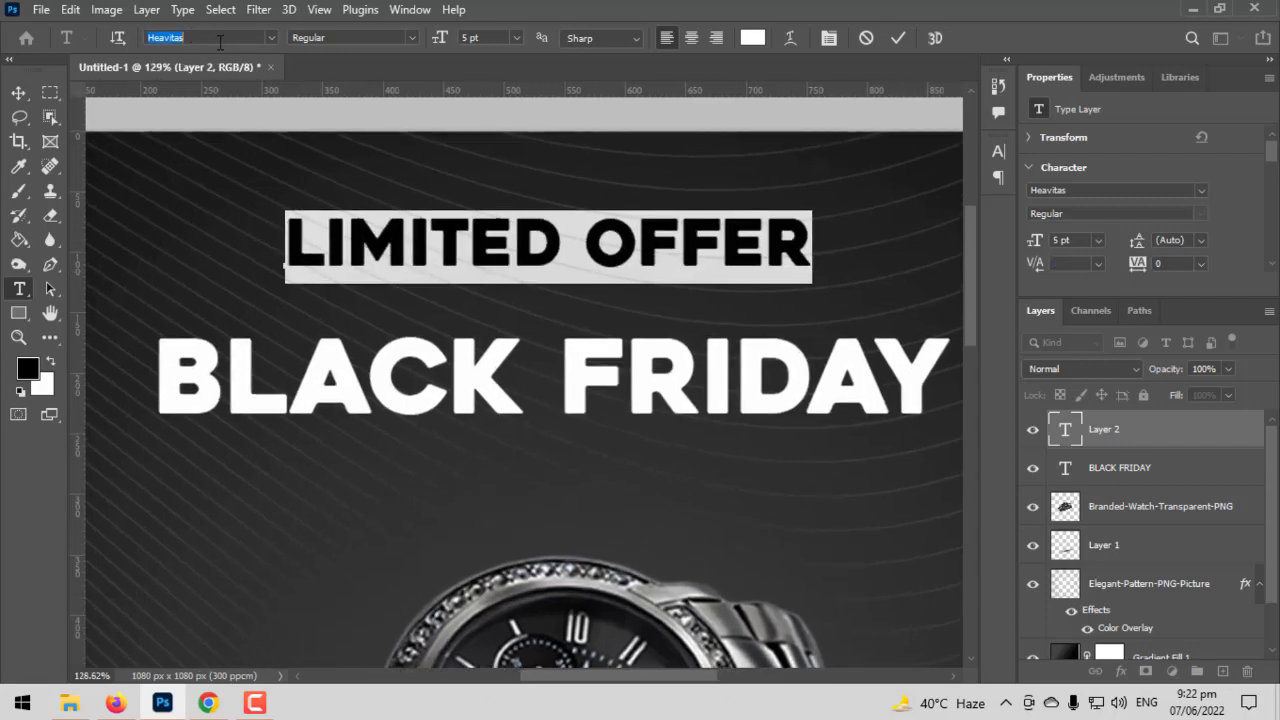
pyautogui.press('Down')
pyautogui.press('Down')
pyautogui.press('Down')
pyautogui.press('Down')
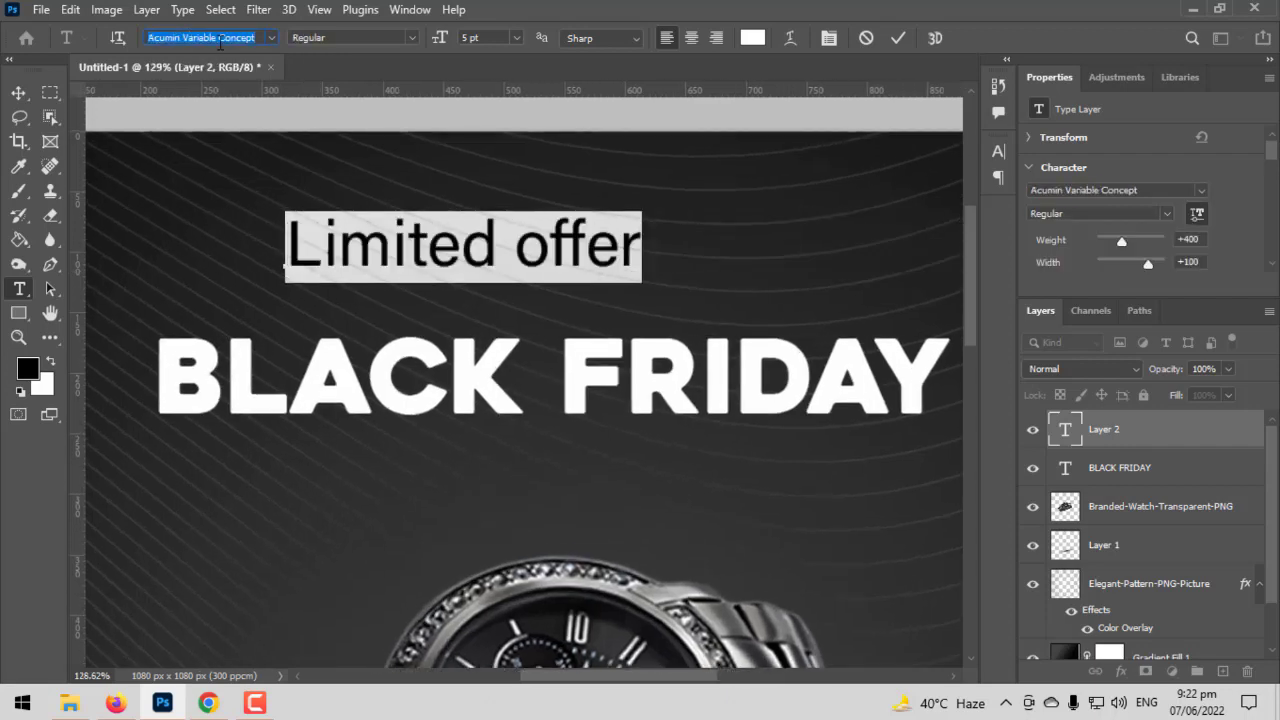
# - Capitalise the second word so the line above the title reads "Limited Offer"
pyautogui.click(547, 240)
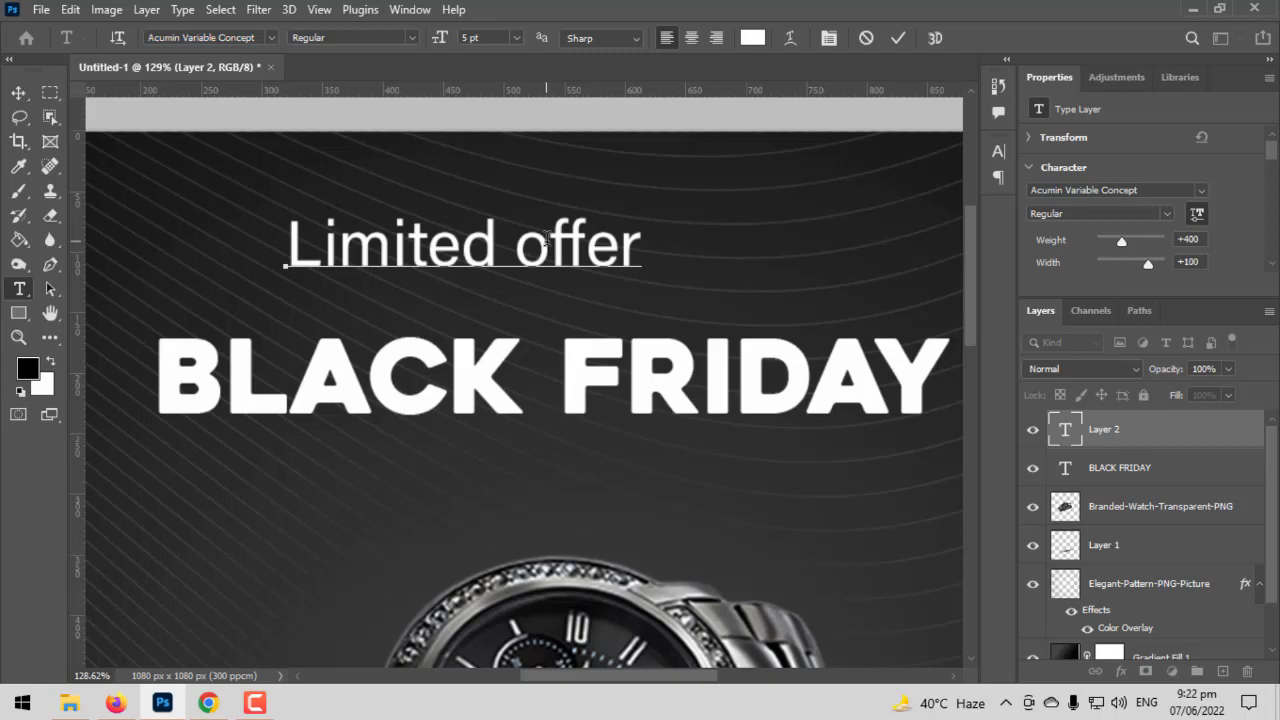
pyautogui.press('BackSpace')
pyautogui.write('O')
# - Change the "Limited Offer" text's font to South Dakota Demo
pyautogui.hotkey('ctrl', 'a')
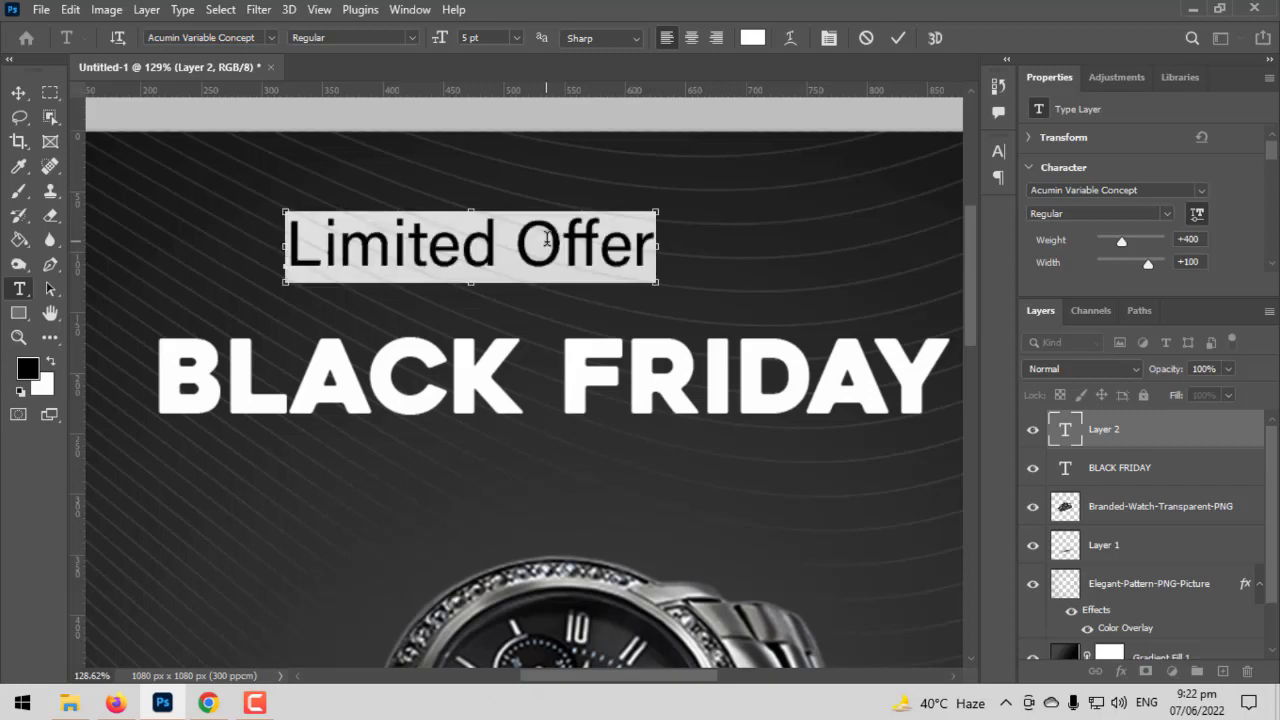
pyautogui.click(273, 38)
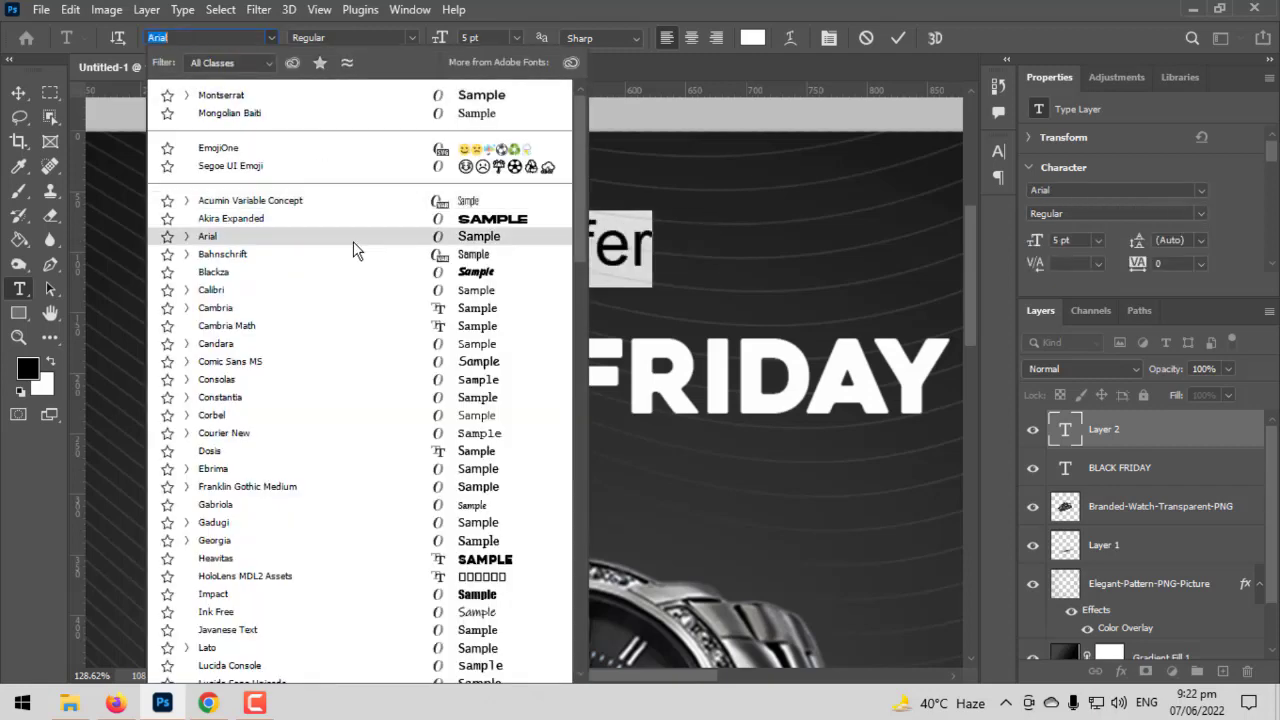
pyautogui.scroll(-2, 355, 255)
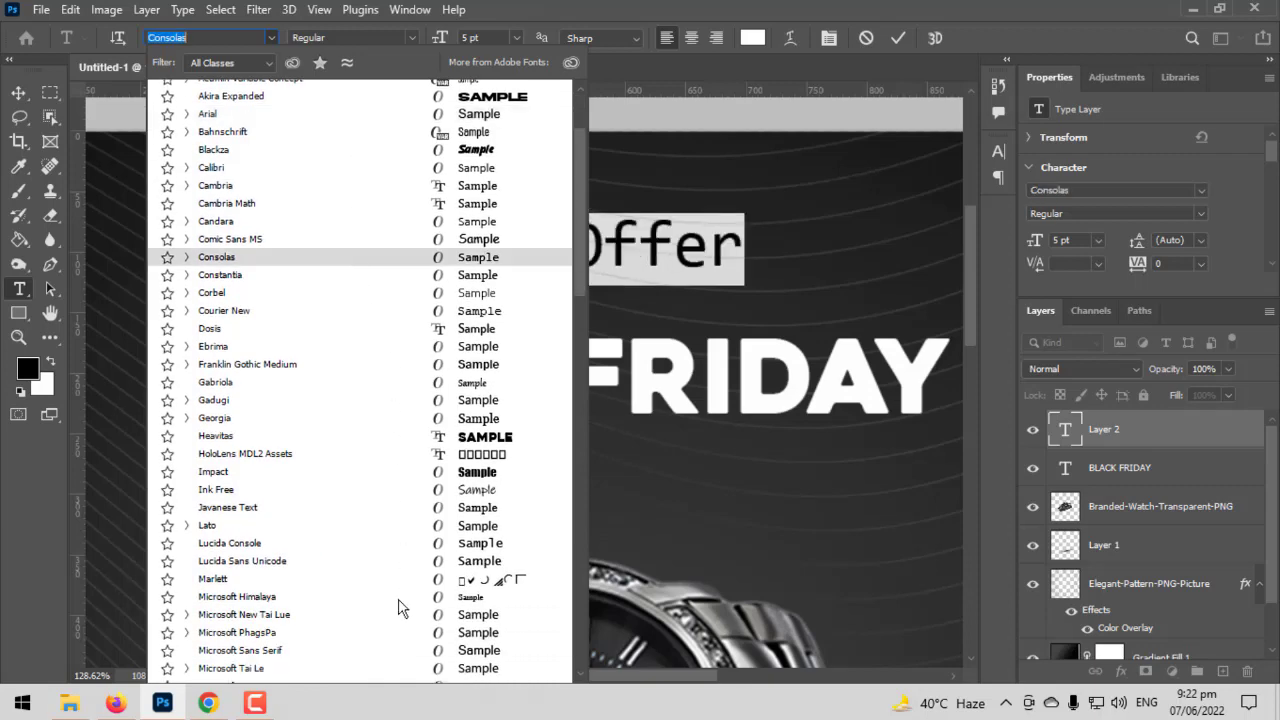
pyautogui.scroll(-6, 398, 607)
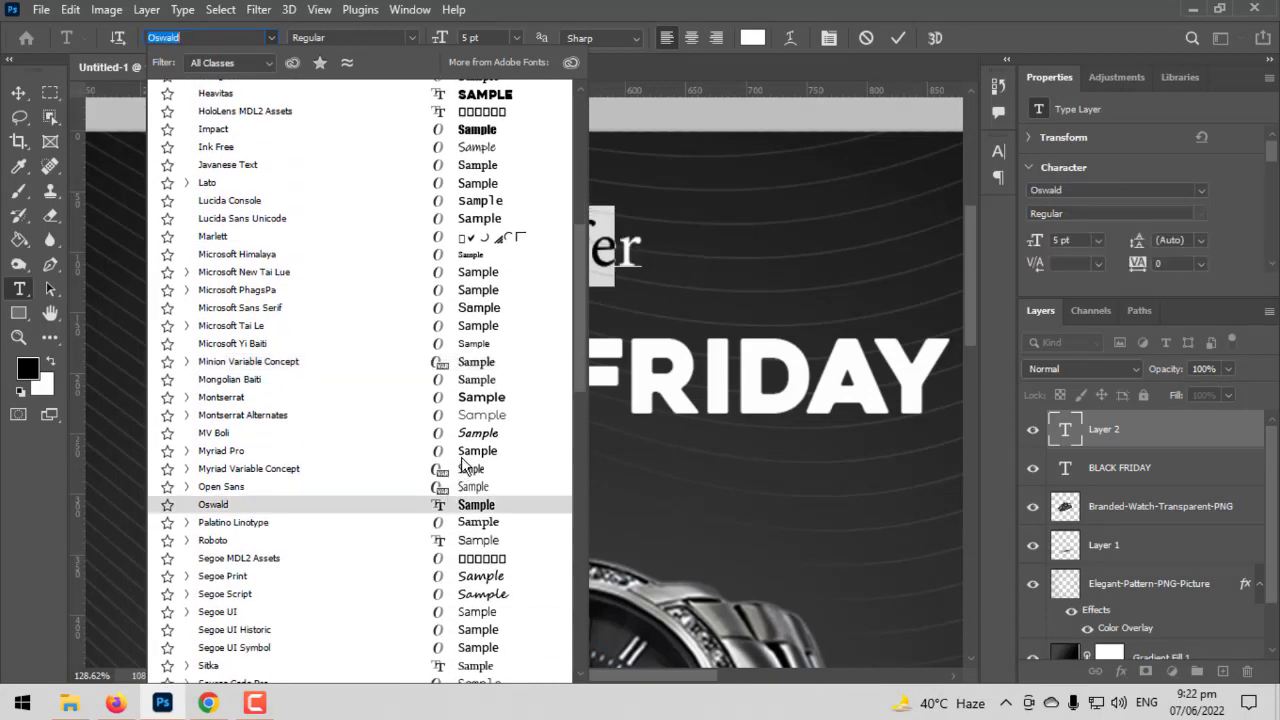
pyautogui.scroll(-5, 482, 422)
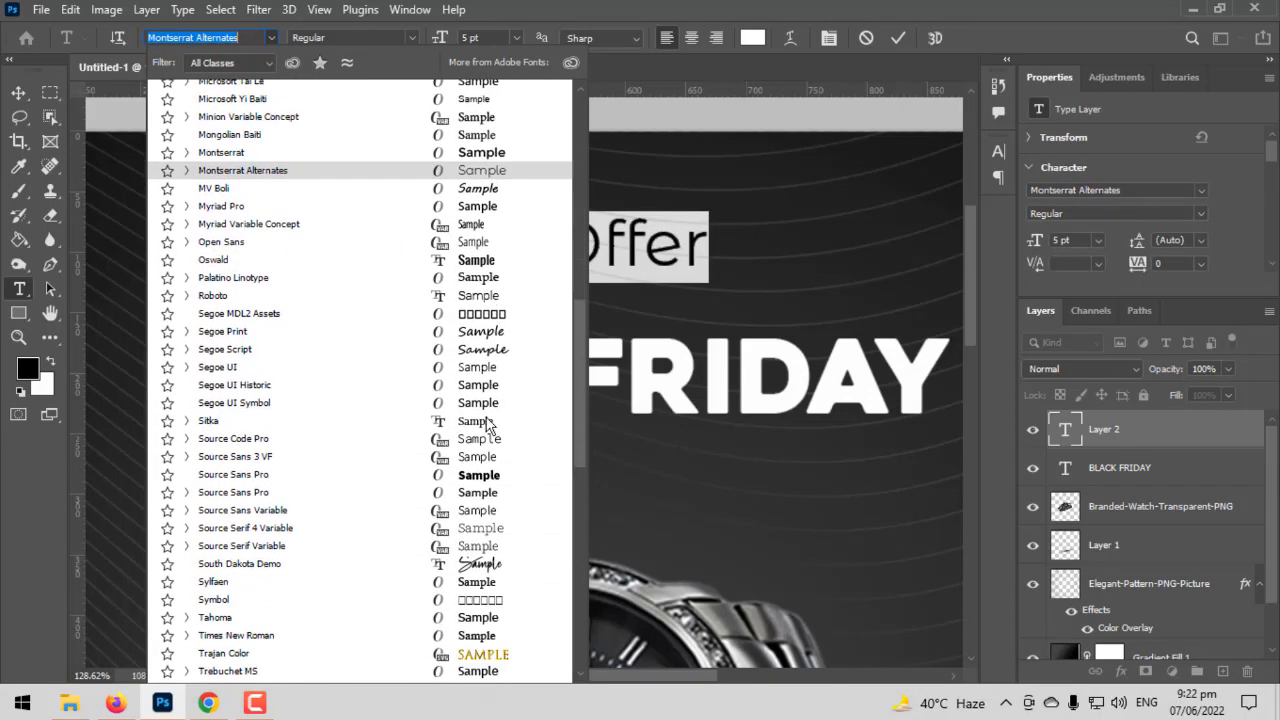
pyautogui.scroll(-2, 486, 424)
pyautogui.click(486, 446)
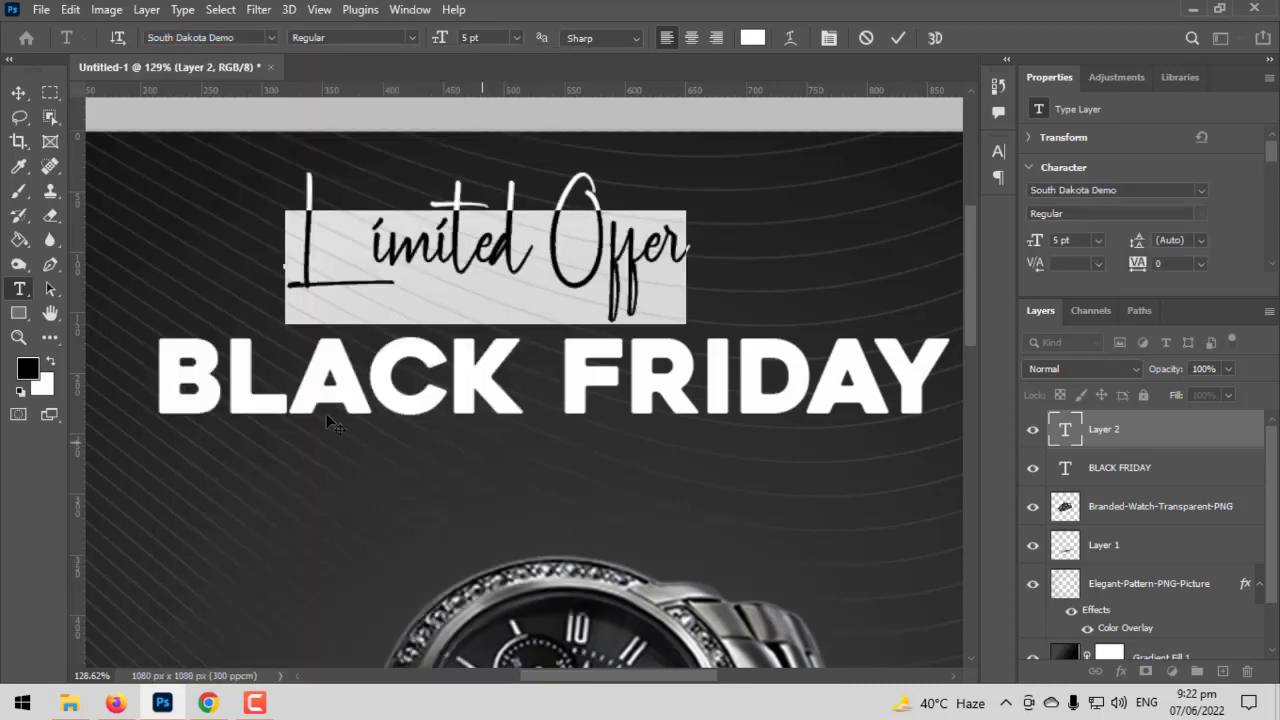
pyautogui.click(19, 92)
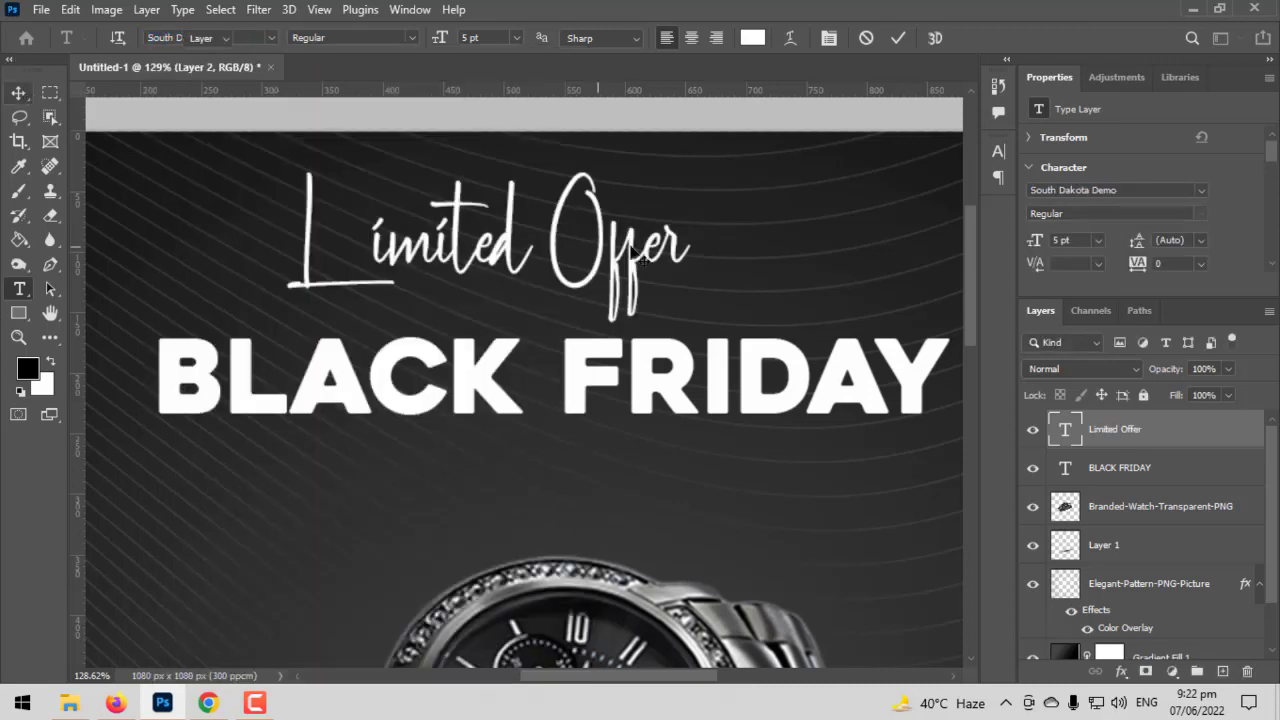
# - Scale the "Limited Offer" text down to 2.71 pt and place it just above the BLACK FRIDAY title
pyautogui.hotkey('ctrl', 't')
pyautogui.moveTo(700, 248); pyautogui.dragTo(606, 283)
pyautogui.press('Return')
pyautogui.scroll(-8, 655, 380)
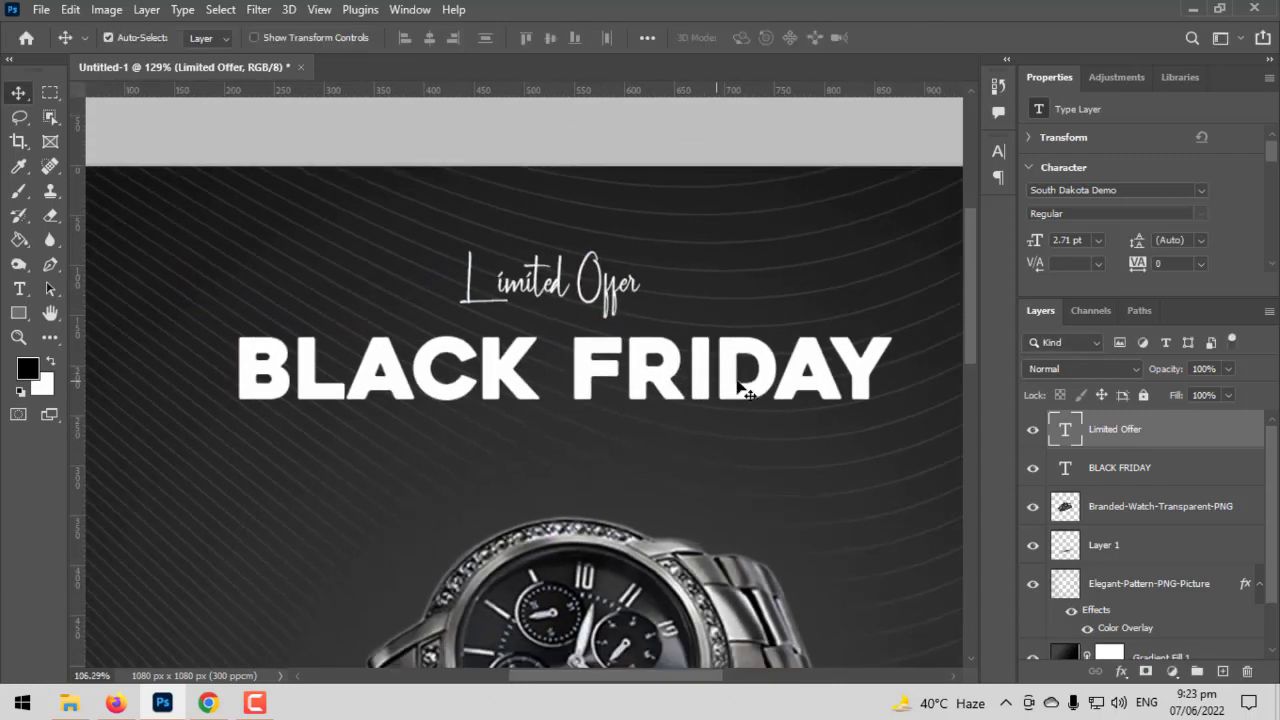
pyautogui.scroll(5, 573, 342)
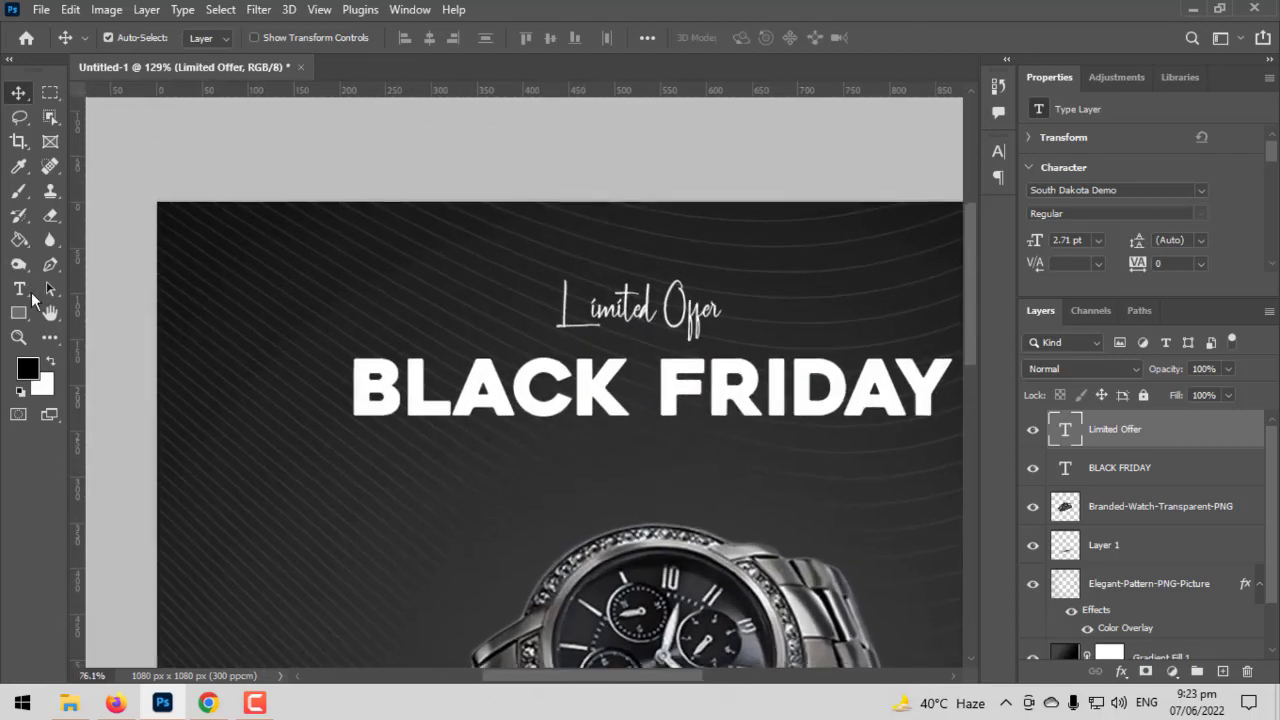
# - Change the "Limited Offer" text's font to Montserrat Regular
pyautogui.press('t')
pyautogui.tripleClick(576, 305)
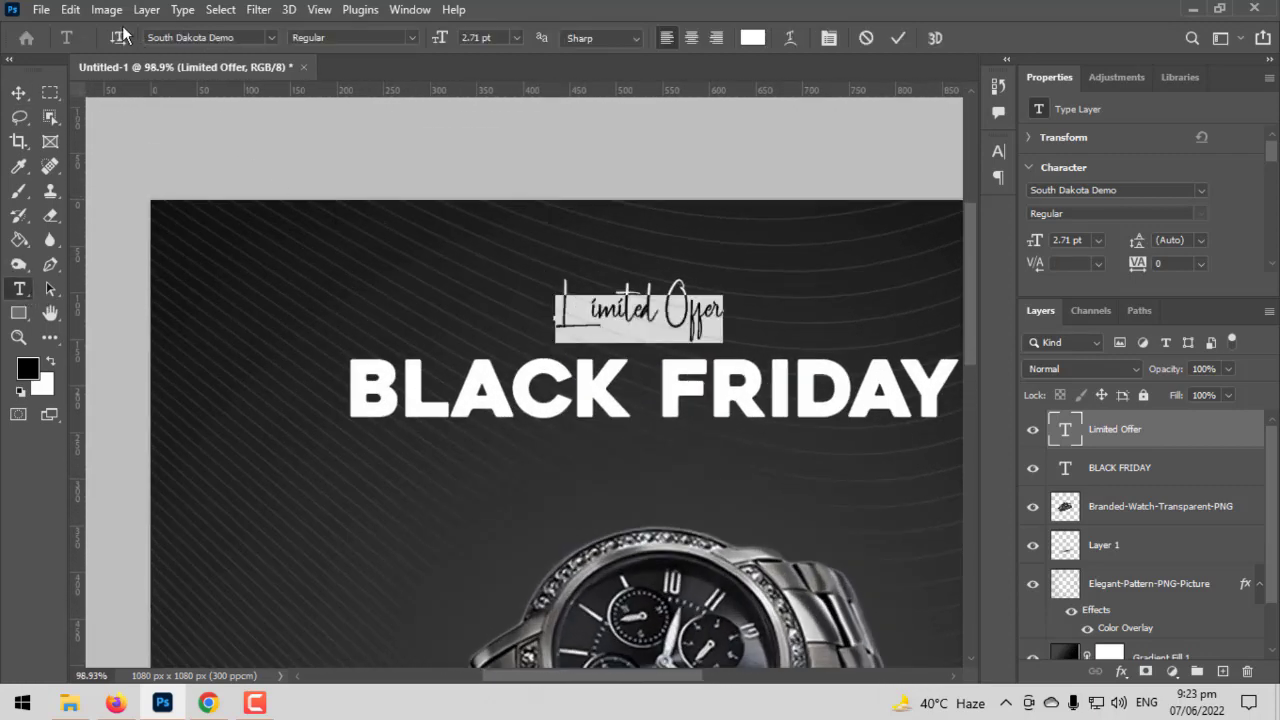
pyautogui.click(269, 38)
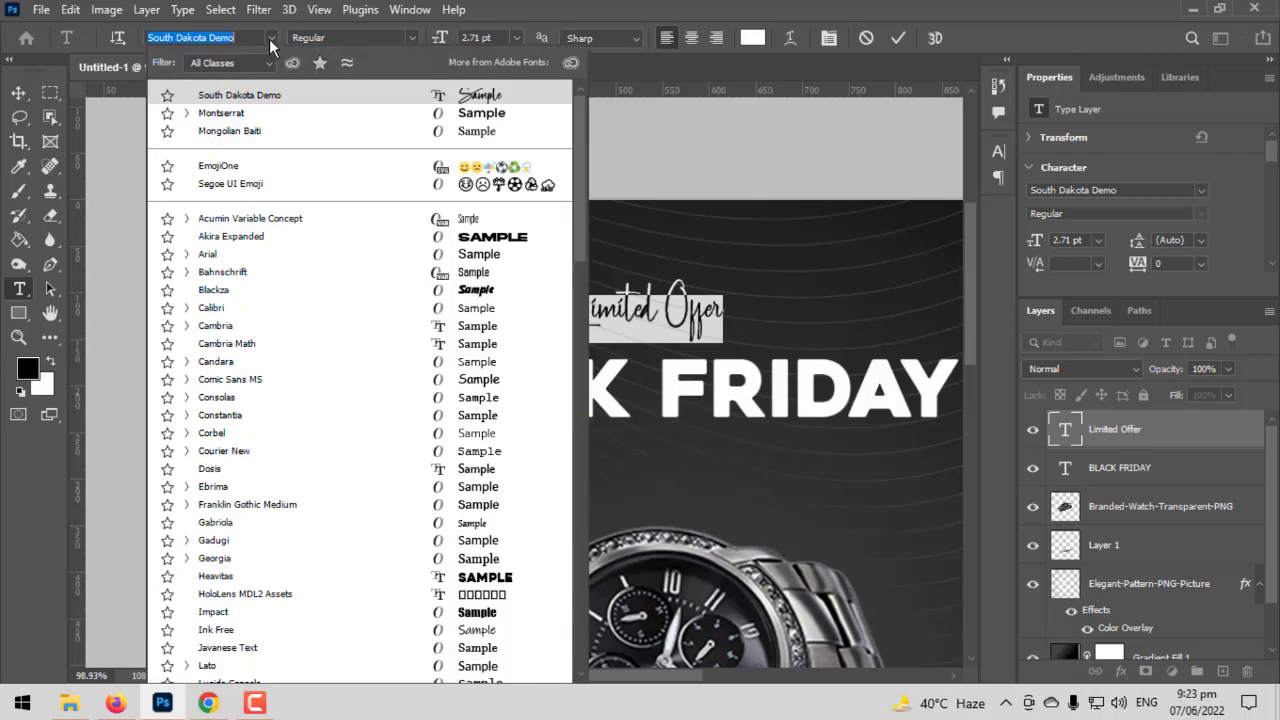
pyautogui.scroll(-2, 394, 514)
pyautogui.scroll(-20, 394, 520)
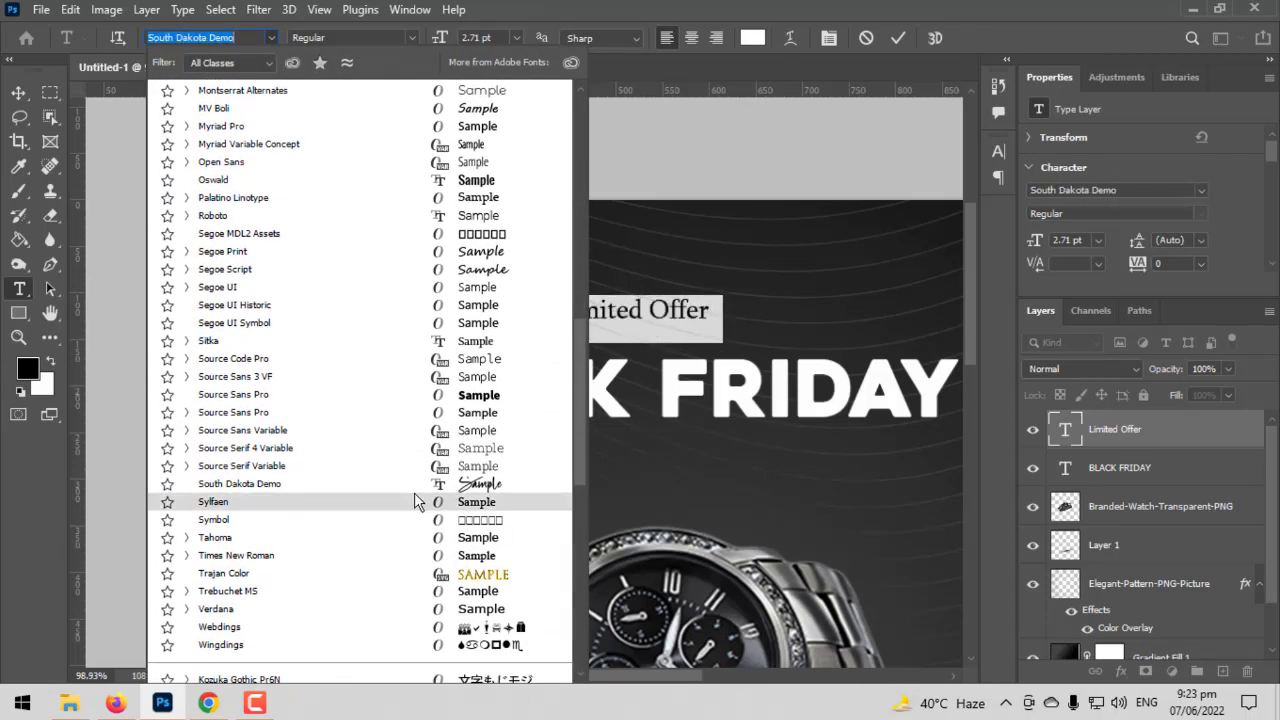
pyautogui.scroll(-2, 400, 520)
pyautogui.scroll(6, 408, 520)
pyautogui.scroll(3, 409, 520)
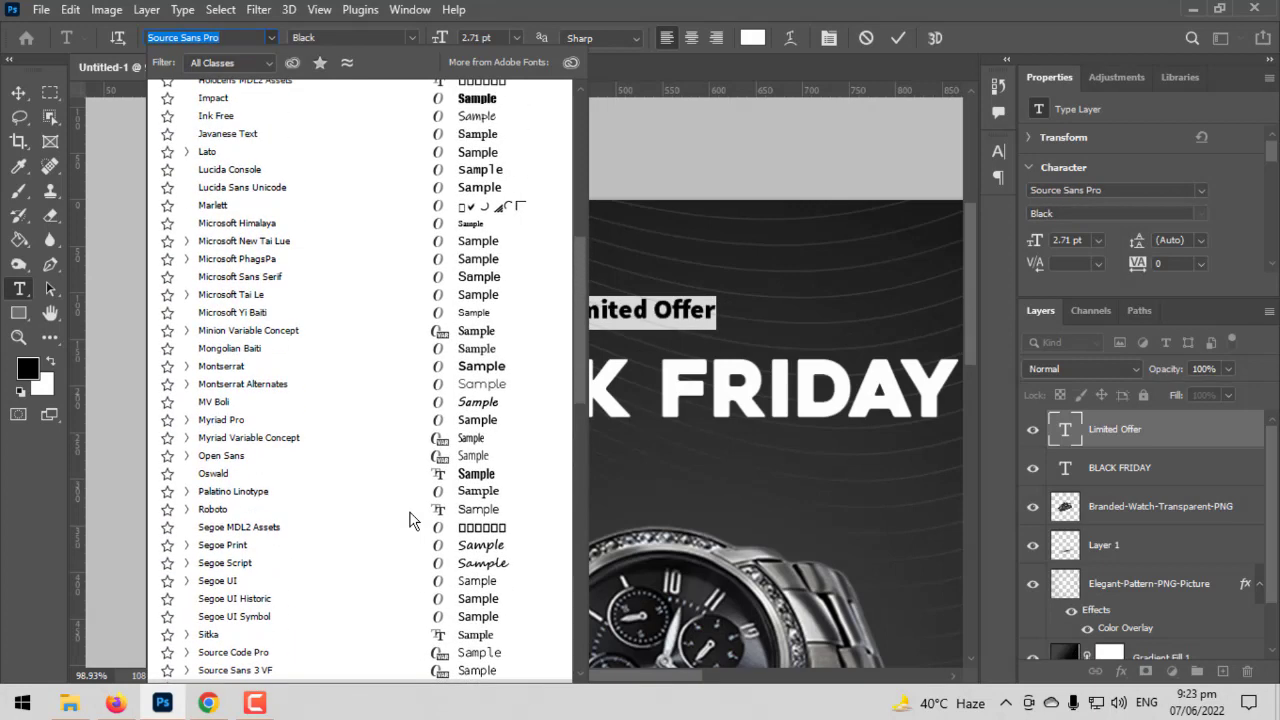
pyautogui.scroll(10, 485, 458)
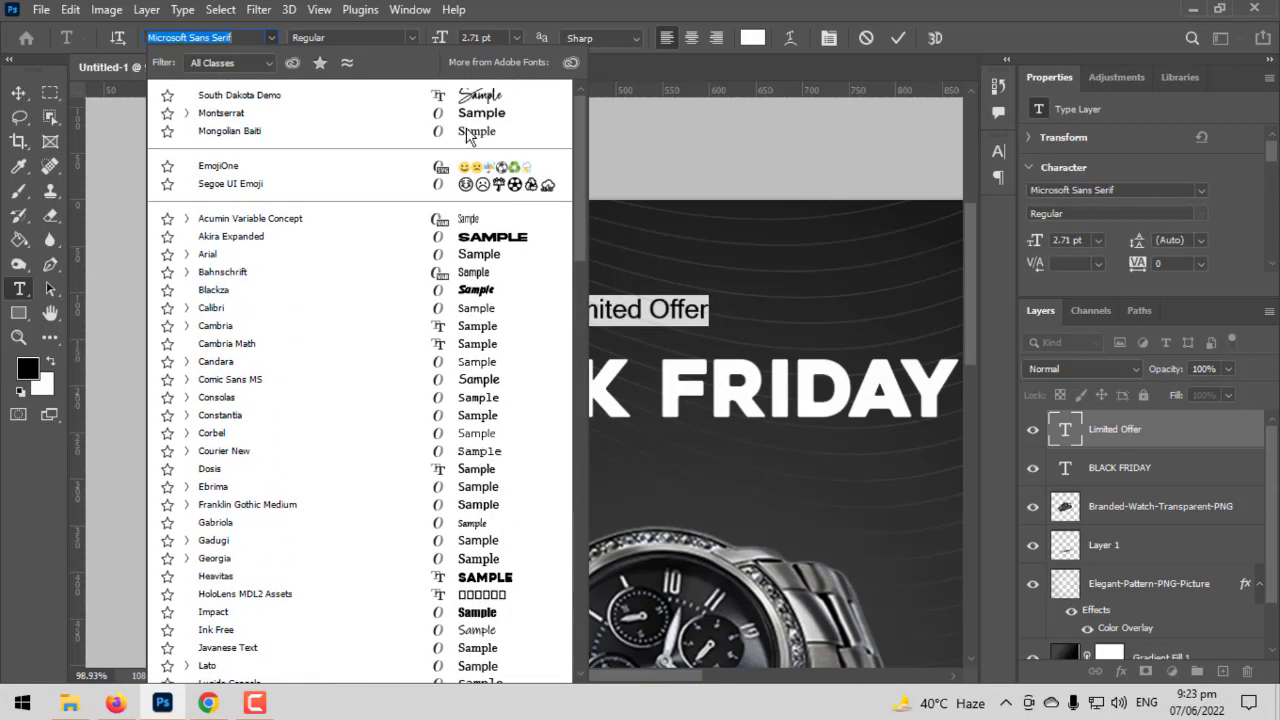
pyautogui.click(467, 117)
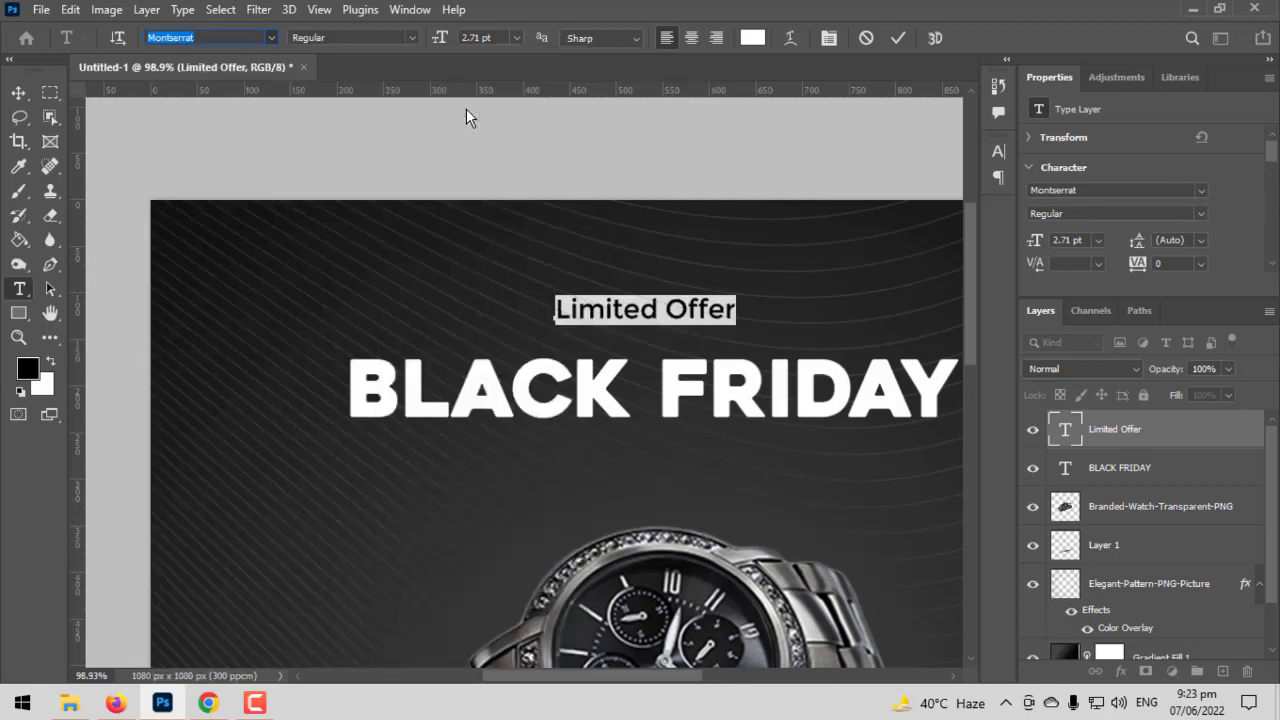
pyautogui.click(18, 92)
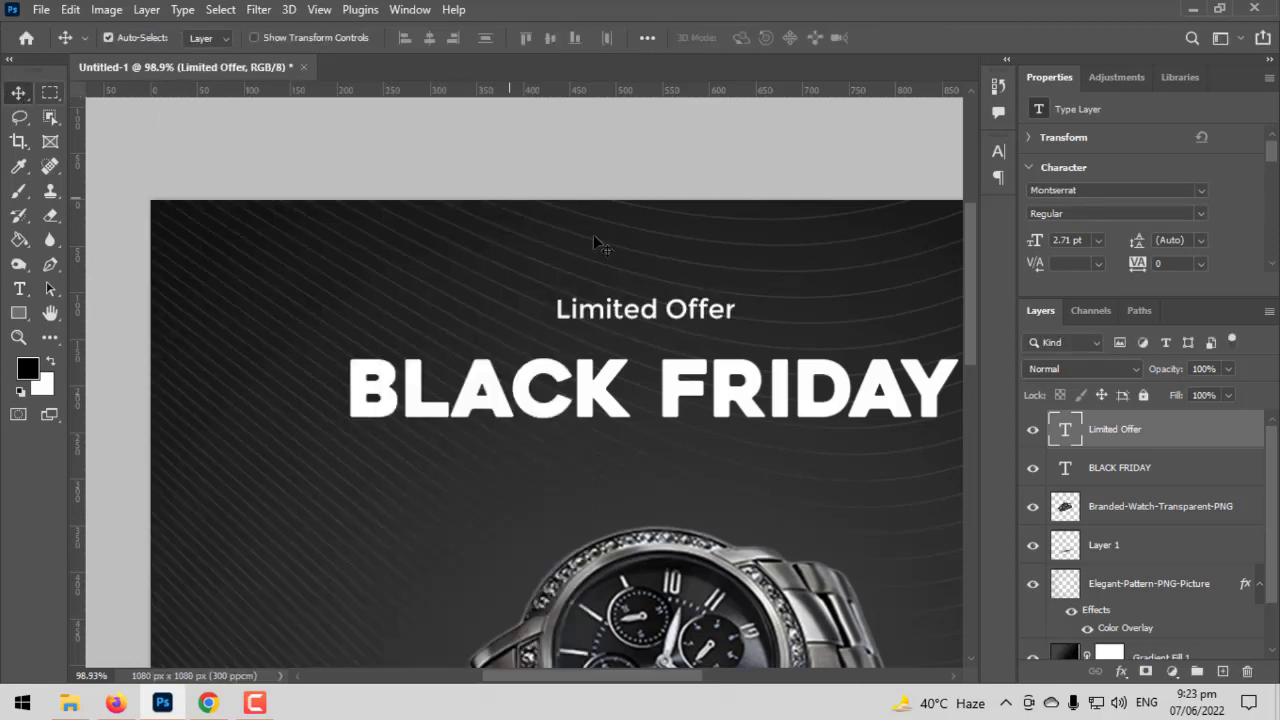
# - Scale the "Limited Offer" text up to about 144%, giving a size of 3.9 pt
pyautogui.hotkey('ctrl', 't')
pyautogui.moveTo(737, 309); pyautogui.dragTo(783, 303)
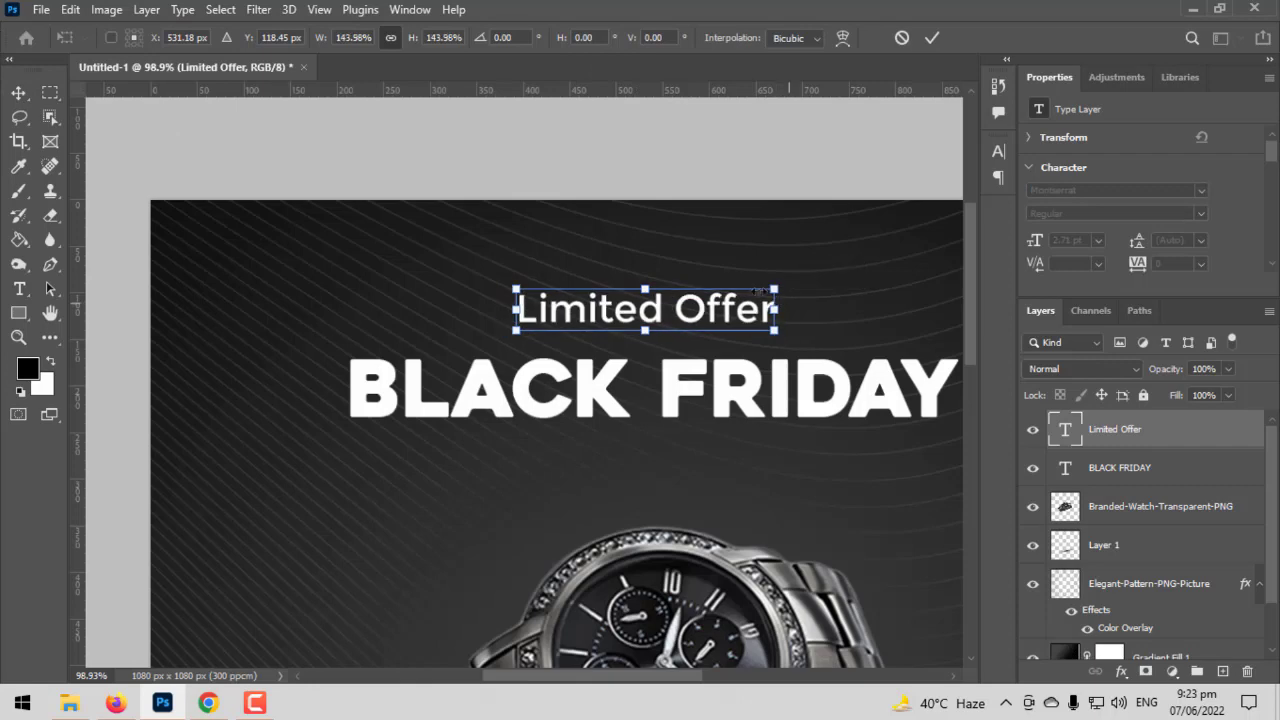
pyautogui.press('Return')
# - Draw a rectangle of about 265 × 56 px above the BLACK FRIDAY title and fill it with white
pyautogui.scroll(1, 362, 308)
pyautogui.scroll(3, 362, 308)
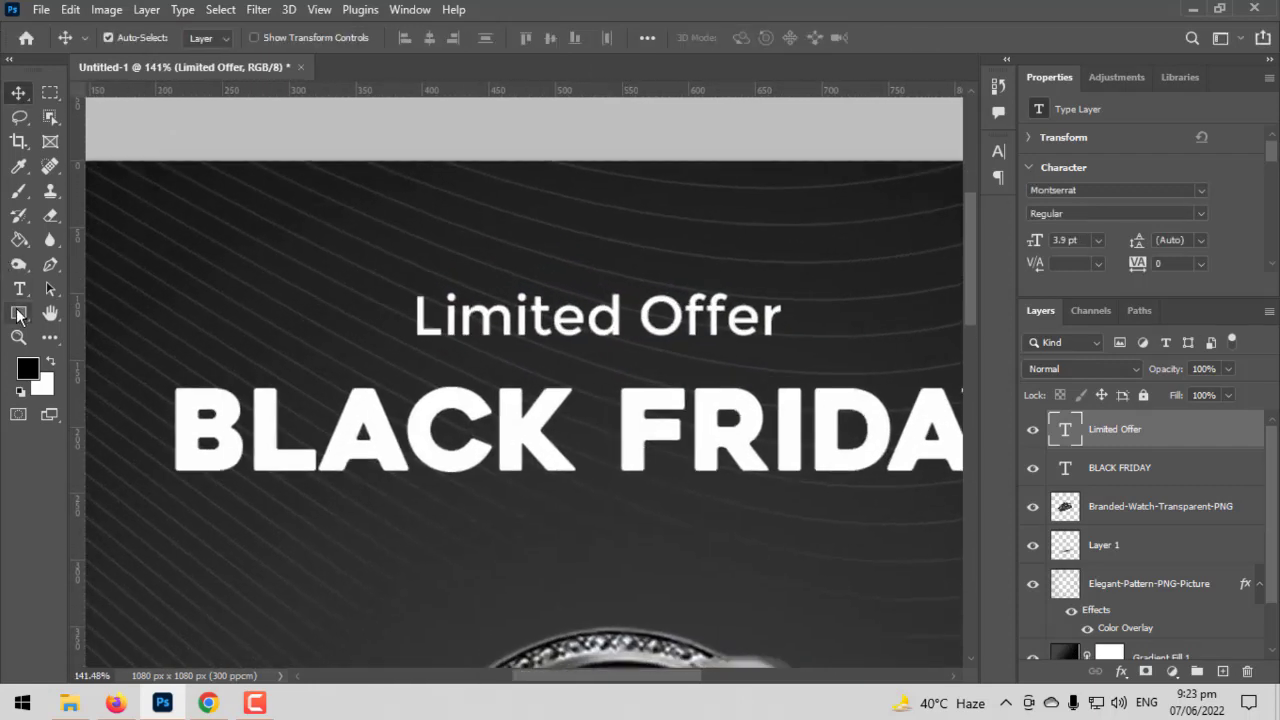
pyautogui.moveTo(18, 313); pyautogui.dragTo(90, 317)
pyautogui.moveTo(181, 282); pyautogui.dragTo(532, 353)
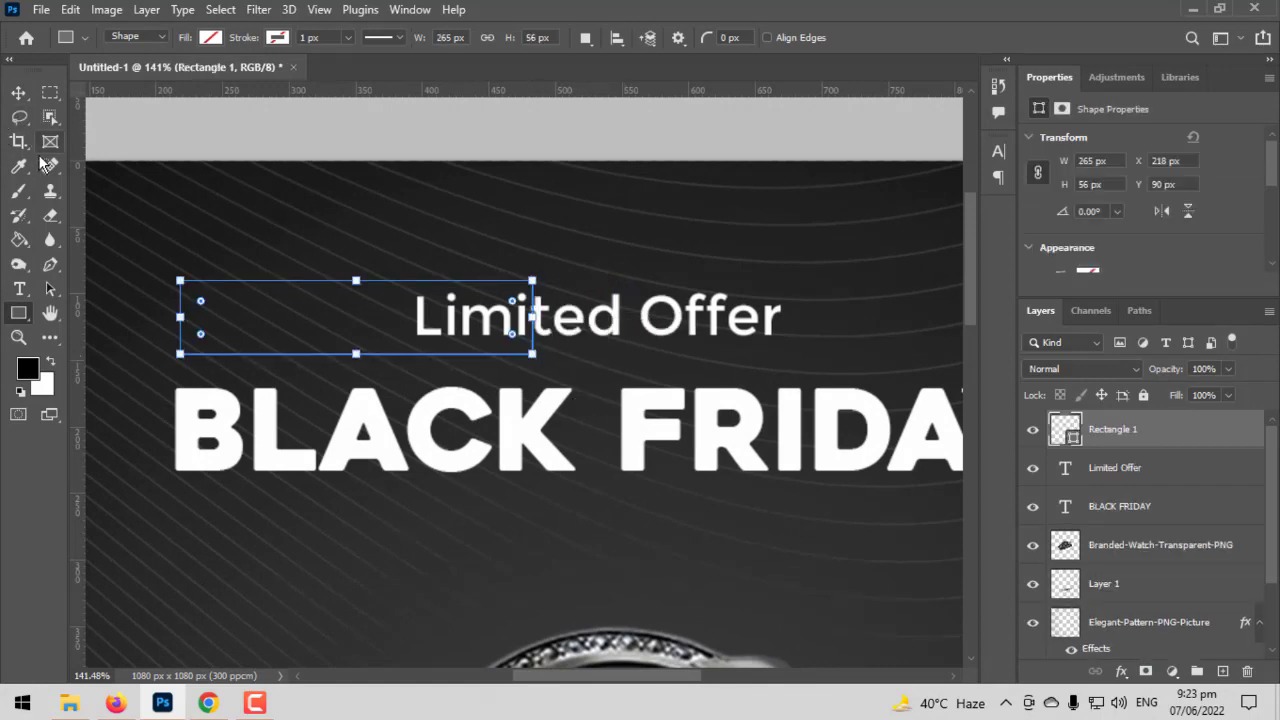
pyautogui.click(209, 38)
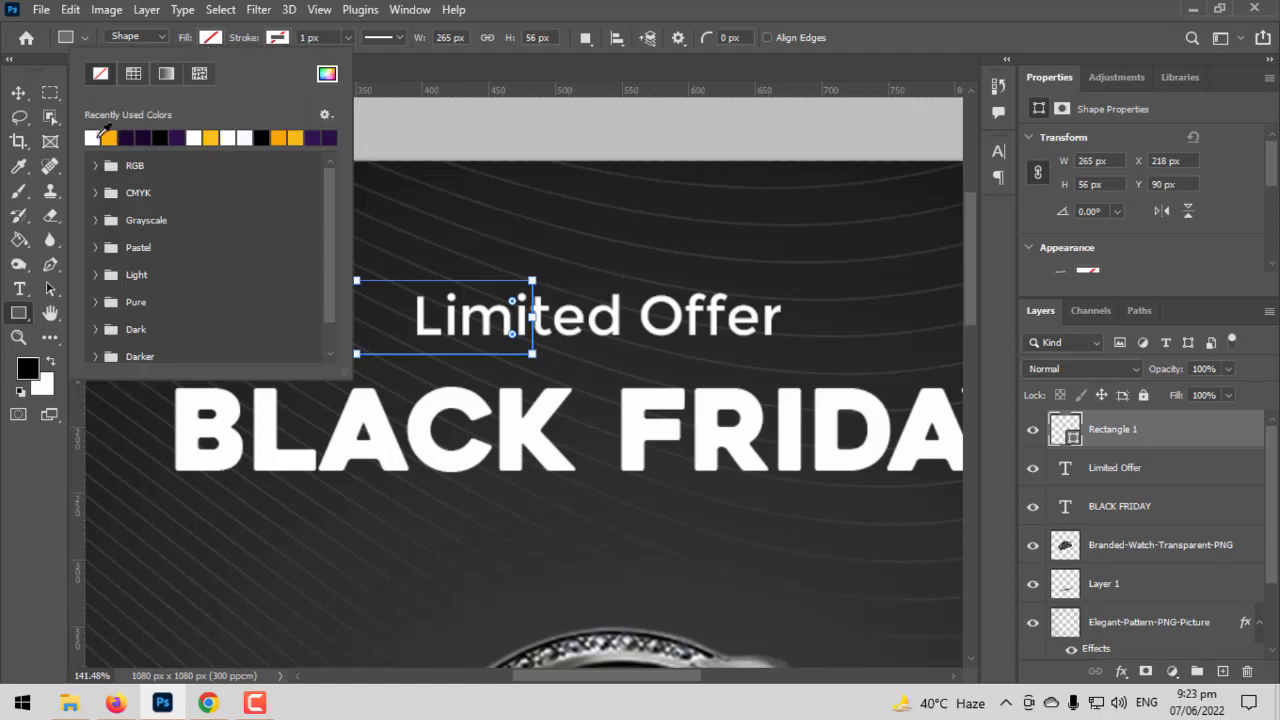
pyautogui.click(97, 138)
# - Move the "Limited Offer" layer above the rectangle layer and align both on their horizontal and vertical centres
pyautogui.click(14, 97)
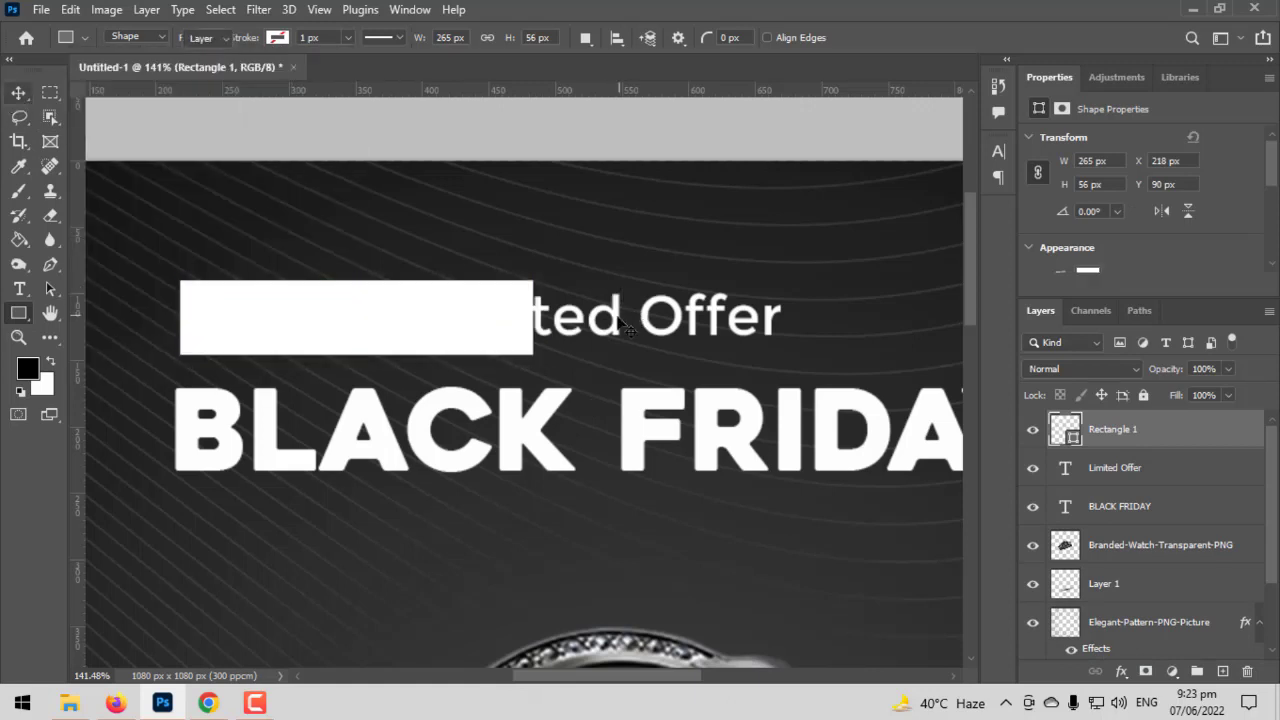
pyautogui.moveTo(625, 328); pyautogui.dragTo(727, 315)
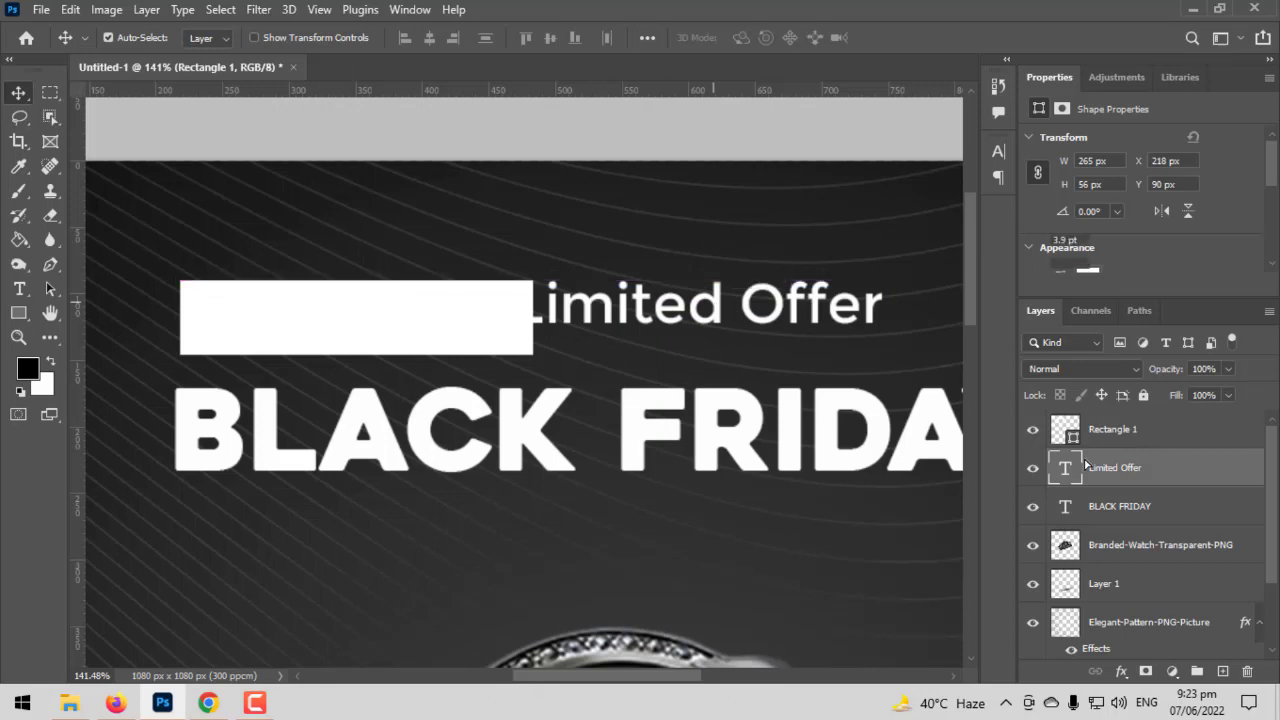
pyautogui.moveTo(1086, 466); pyautogui.dragTo(1122, 437)
pyautogui.keyDown('shift'); pyautogui.click(1125, 468); pyautogui.keyUp('shift')
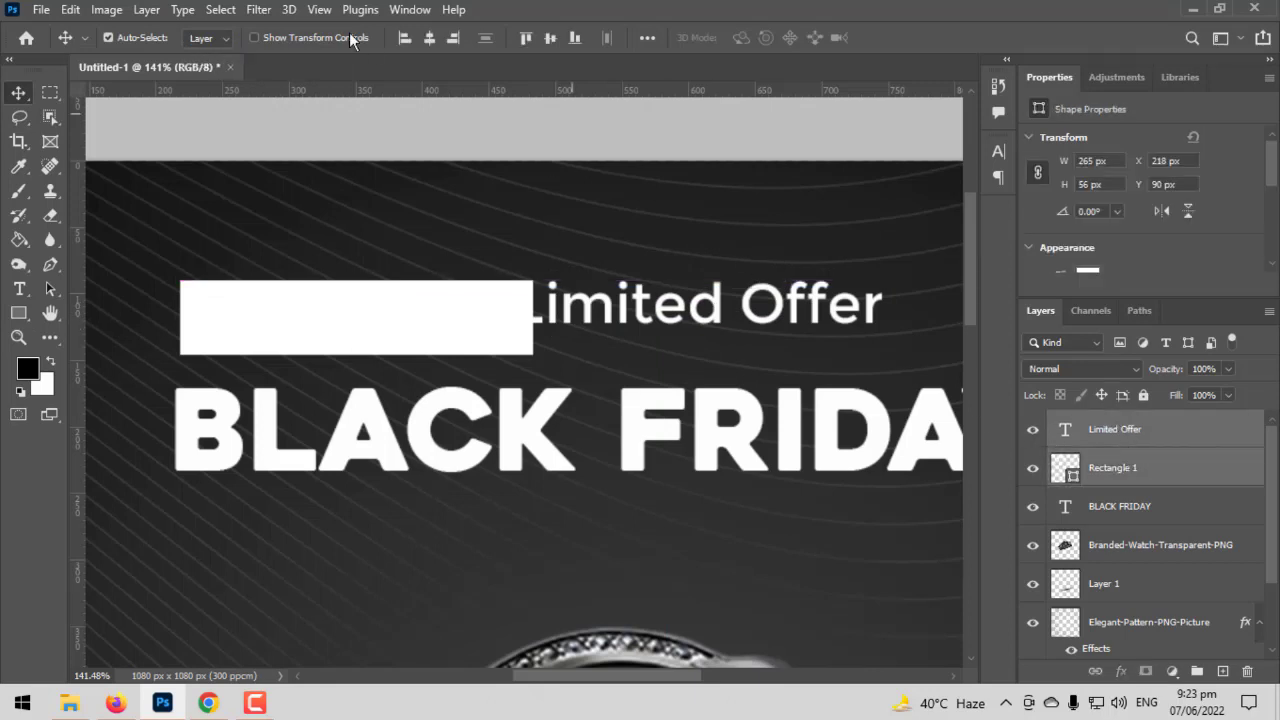
pyautogui.click(426, 38)
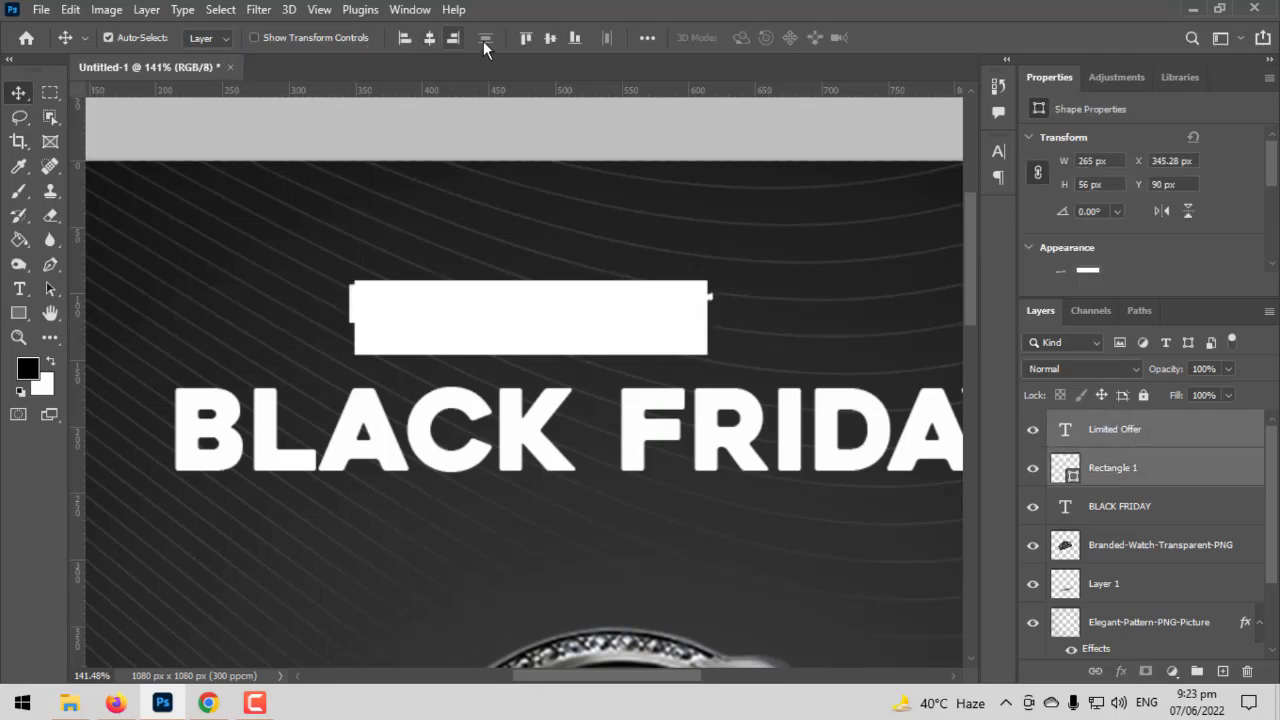
pyautogui.click(551, 39)
# - Recolour the "Limited Offer" text to dark grey #1d1d1d, sampled from the background
pyautogui.click(1156, 436)
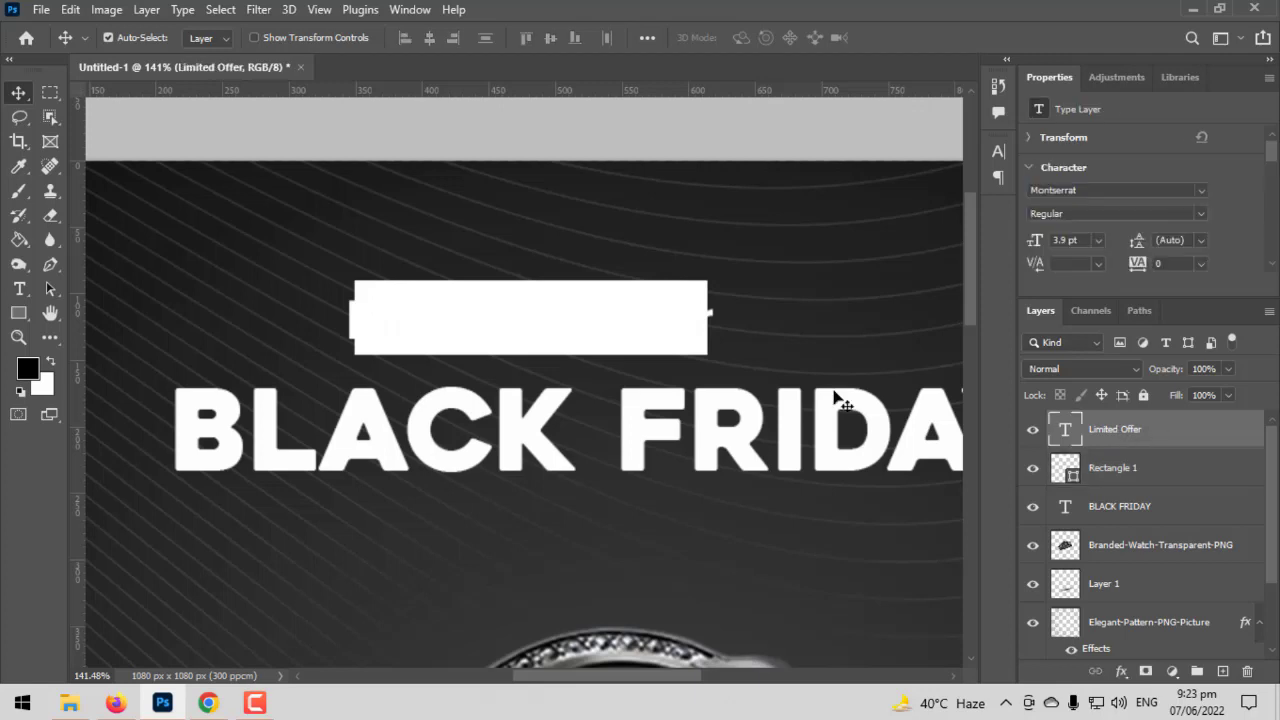
pyautogui.press('t')
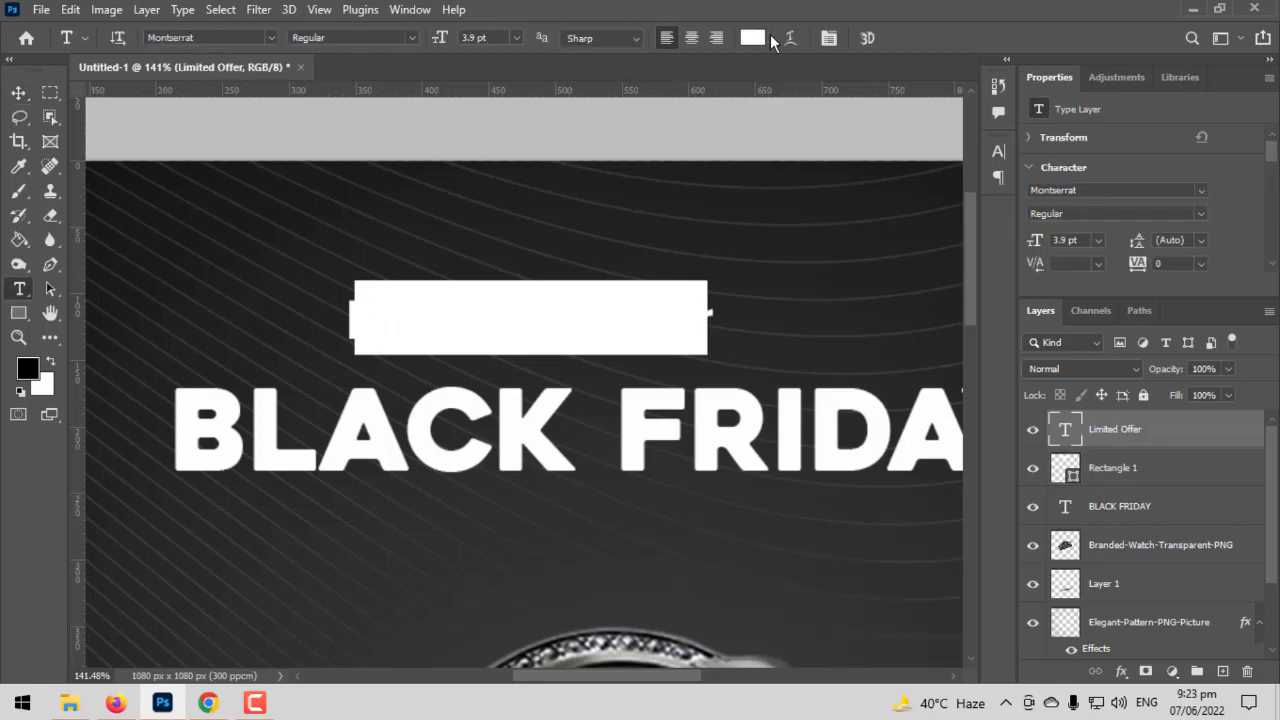
pyautogui.click(752, 38)
pyautogui.click(262, 256)
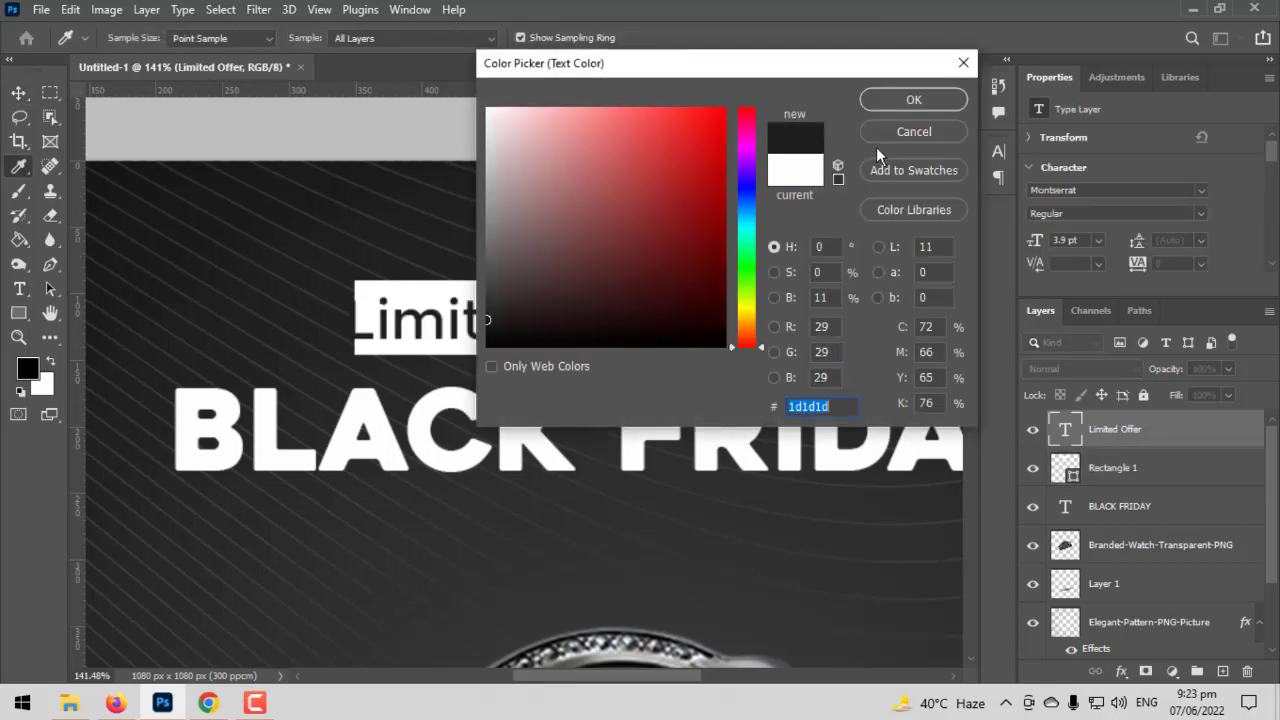
pyautogui.click(913, 100)
# - Scale the "Limited Offer" text to about 91% (3.55 pt) so it fits inside the white rectangle
pyautogui.click(18, 93)
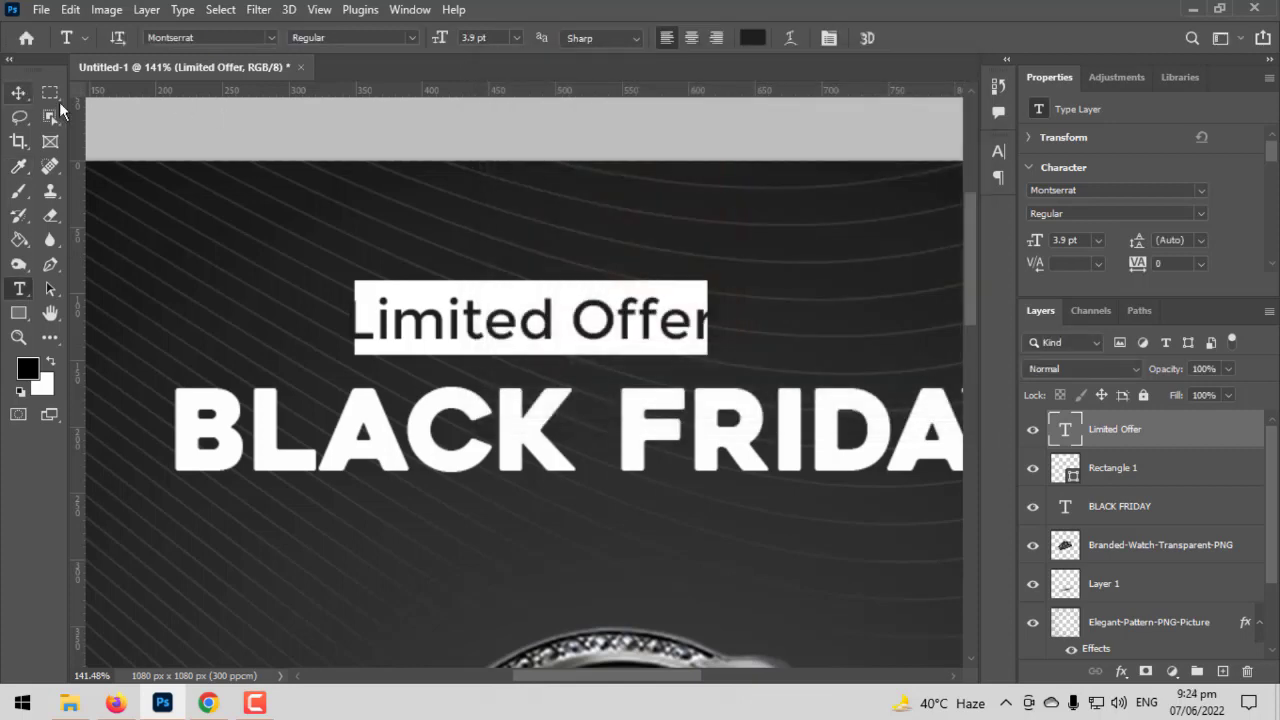
pyautogui.hotkey('ctrl', 't')
pyautogui.scroll(2, 734, 331)
pyautogui.scroll(1, 706, 320)
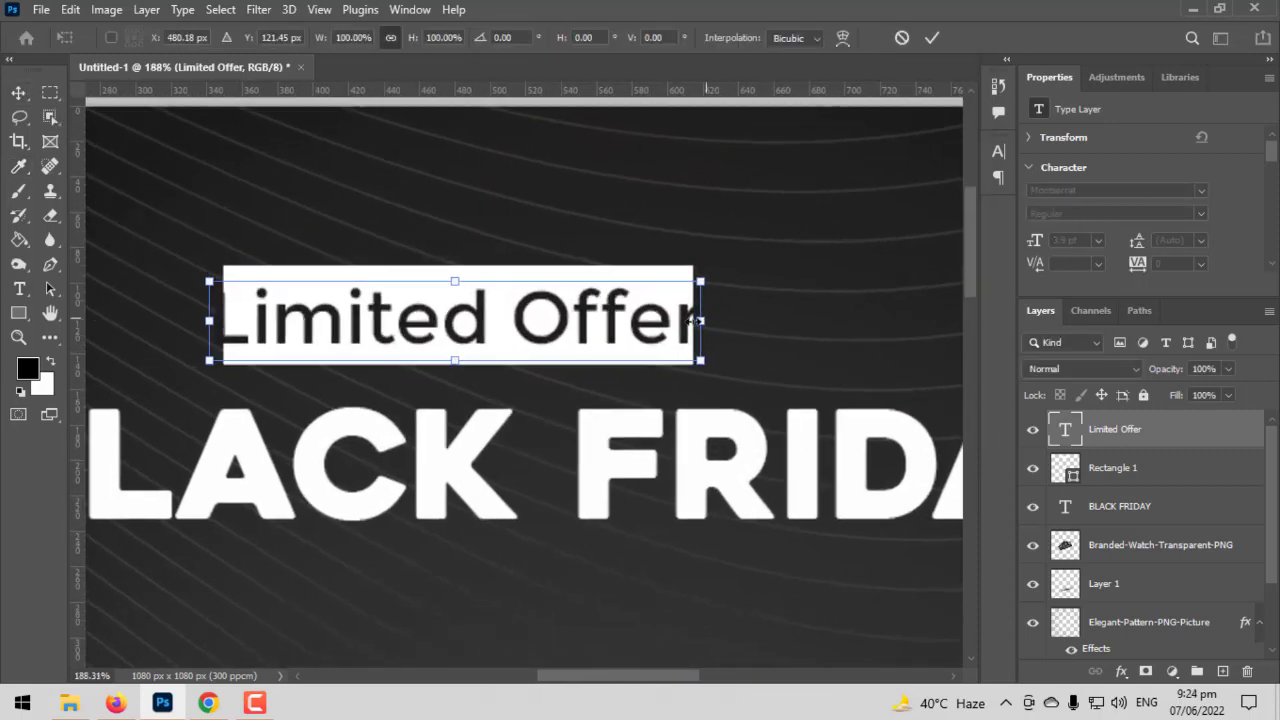
pyautogui.moveTo(702, 320)
pyautogui.mouseDown()
pyautogui.moveTo(663, 320)
pyautogui.moveTo(684, 321)
pyautogui.mouseUp()
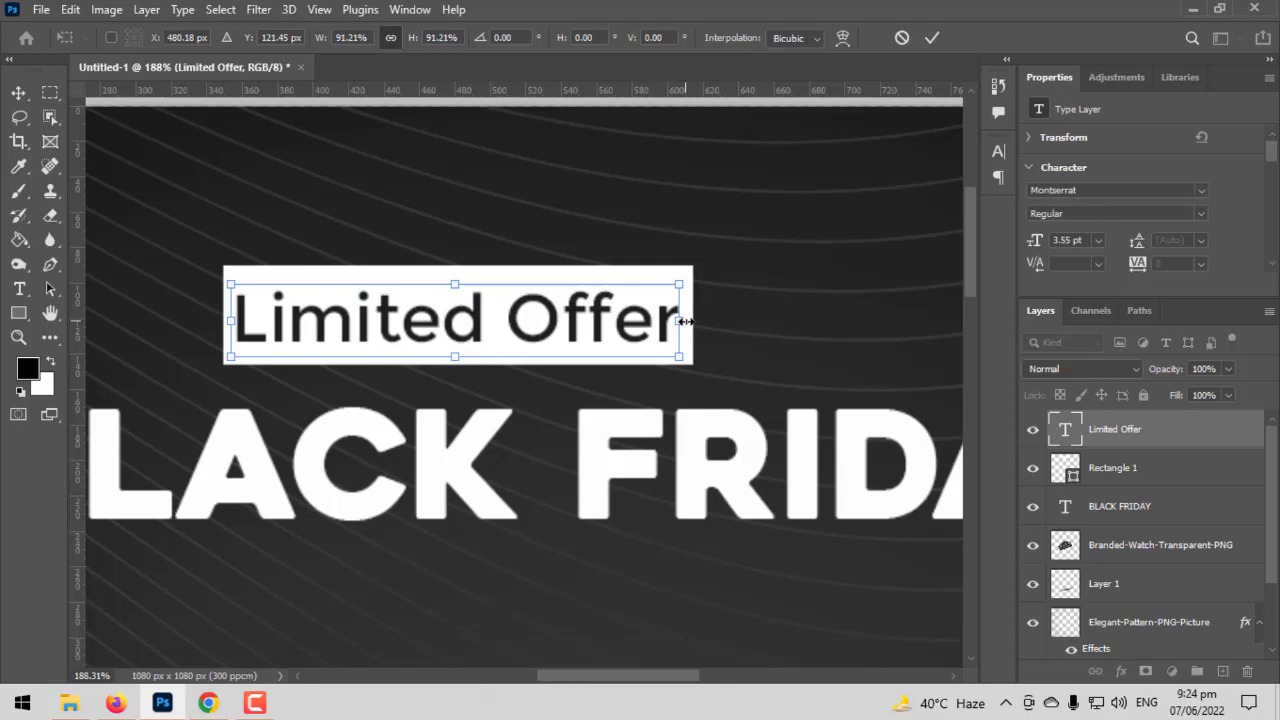
pyautogui.press('Return')
# - Fill the rectangle behind "Limited Offer" with a light silver-white linear gradient preset
pyautogui.keyDown('shift'); pyautogui.click(1108, 470); pyautogui.keyUp('shift')
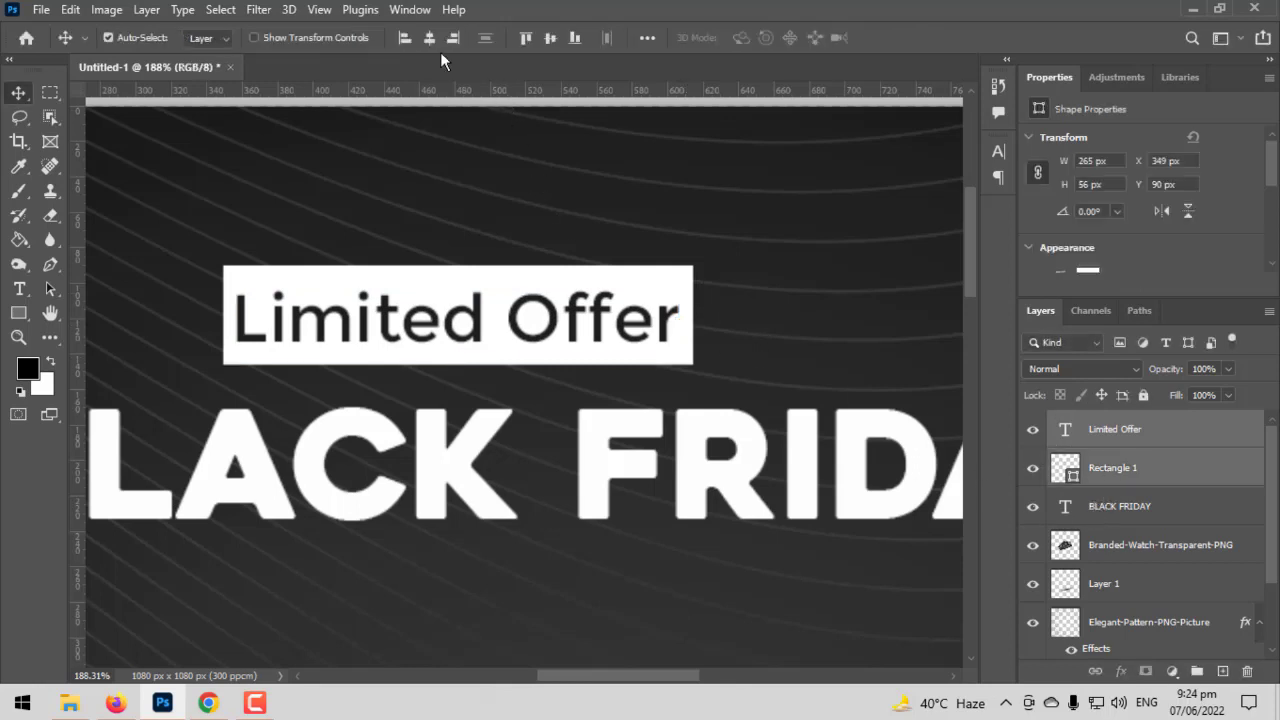
pyautogui.click(1130, 478)
pyautogui.doubleClick(1069, 473)
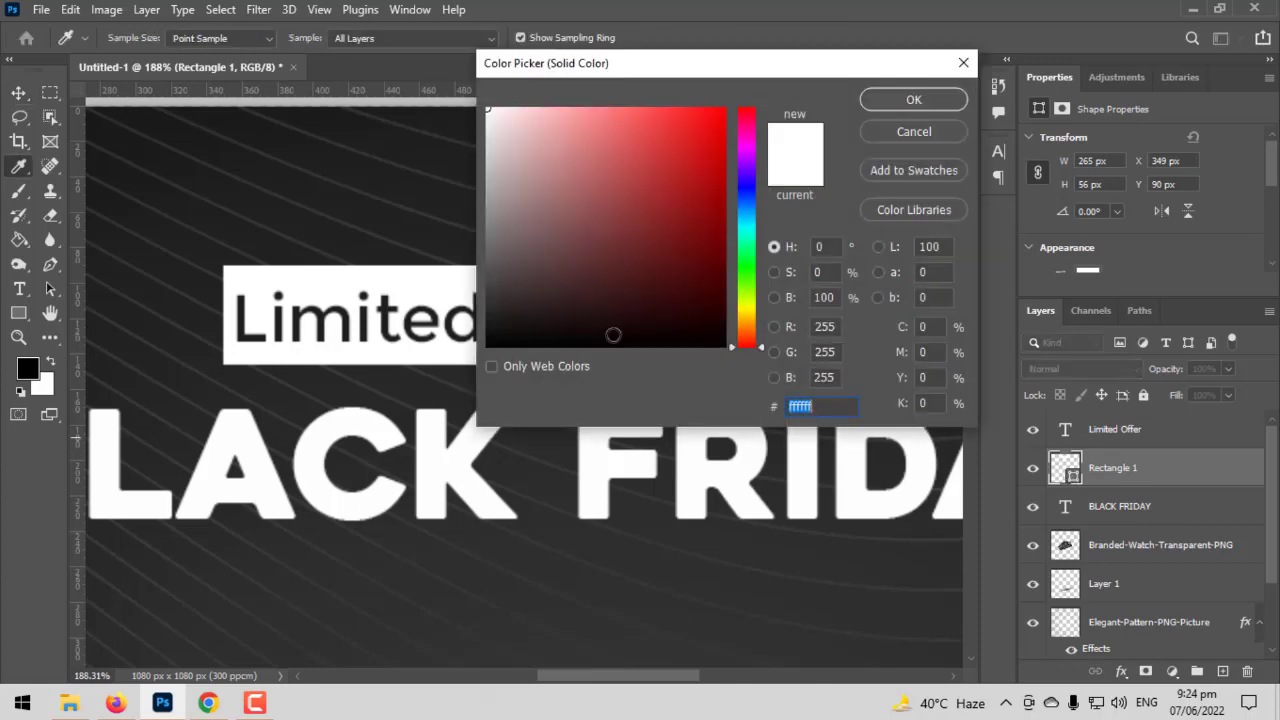
pyautogui.click(913, 132)
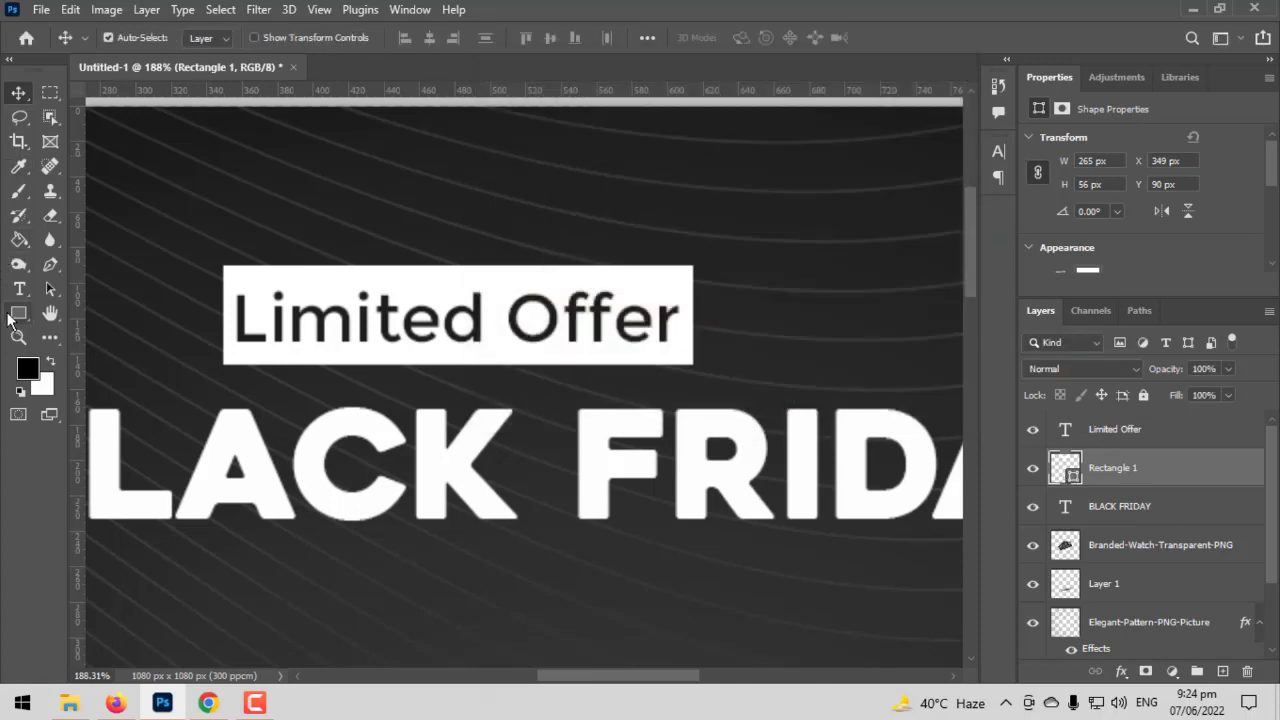
pyautogui.click(18, 312)
pyautogui.click(210, 37)
pyautogui.click(168, 73)
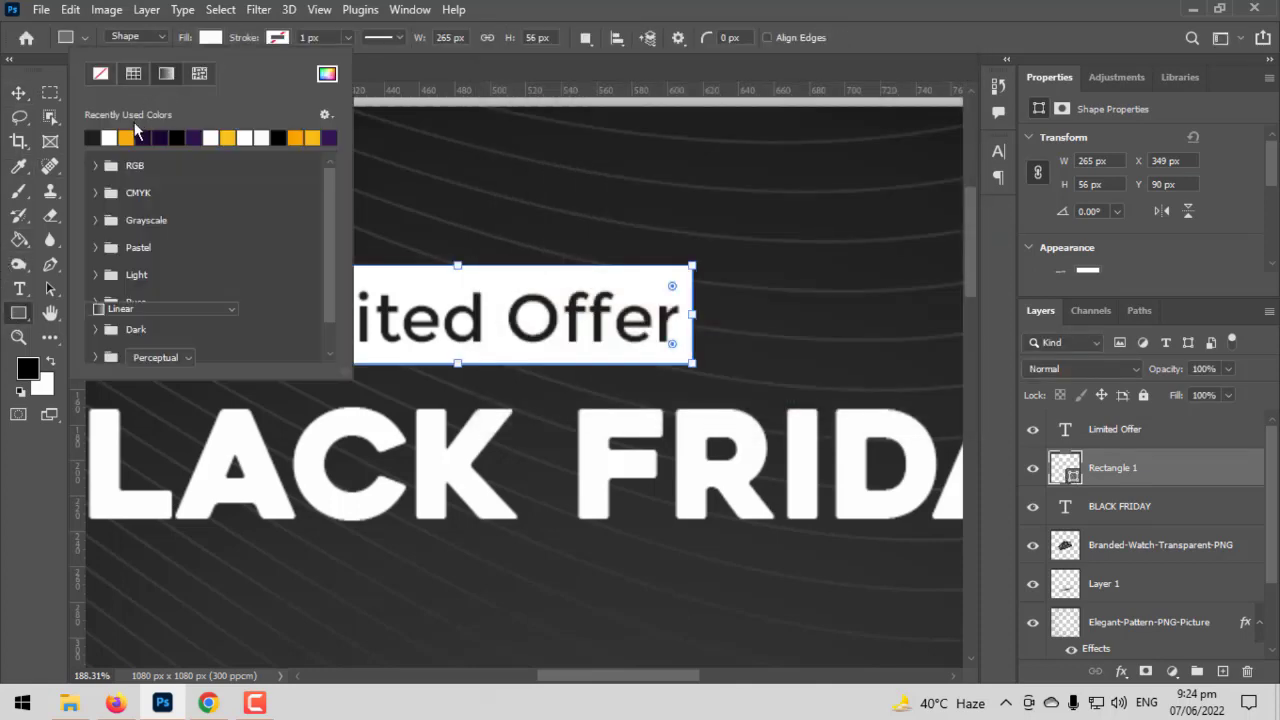
pyautogui.click(224, 138)
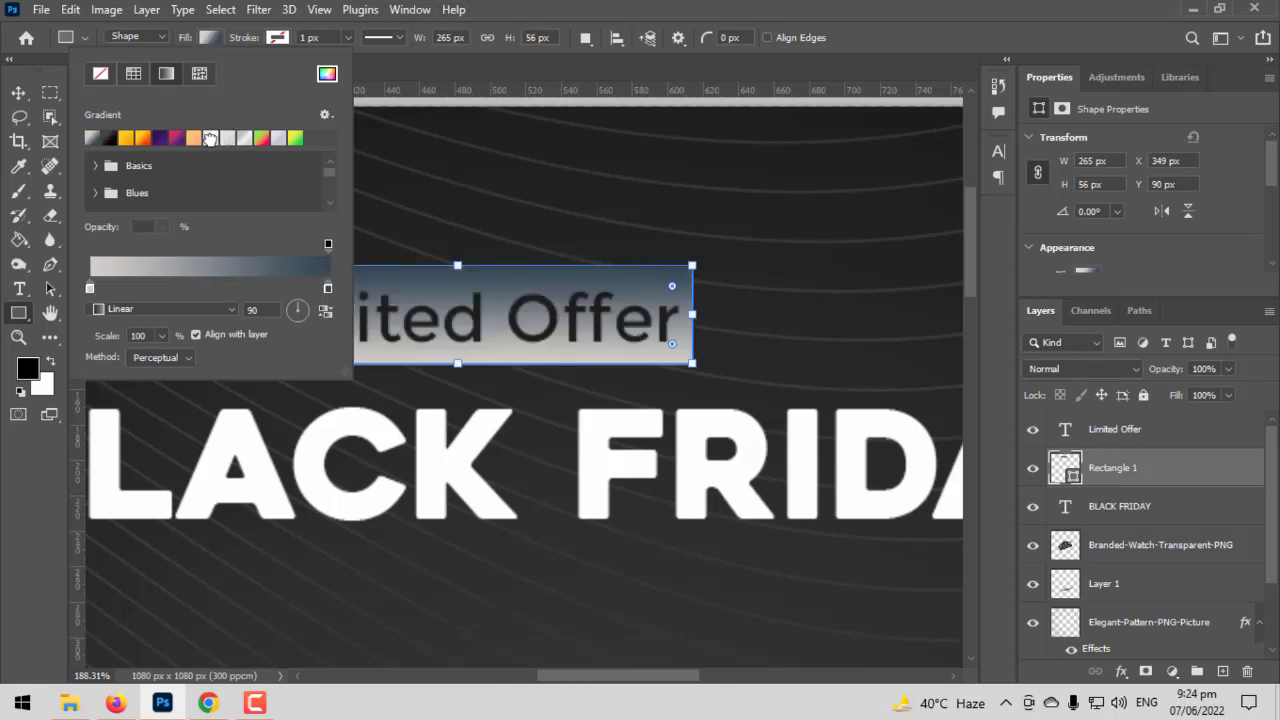
pyautogui.click(210, 138)
pyautogui.click(853, 8)
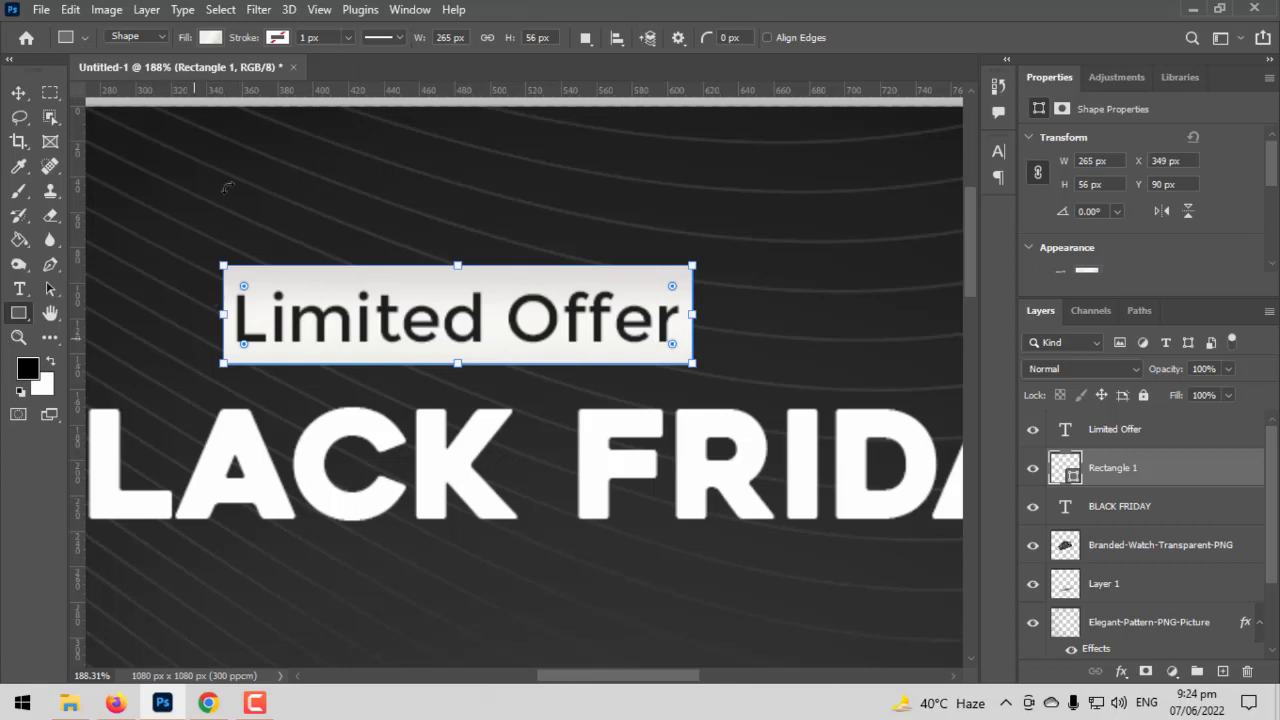
# - Rotate the rectangle's linear gradient to a diagonal angle of about 53°
pyautogui.click(211, 38)
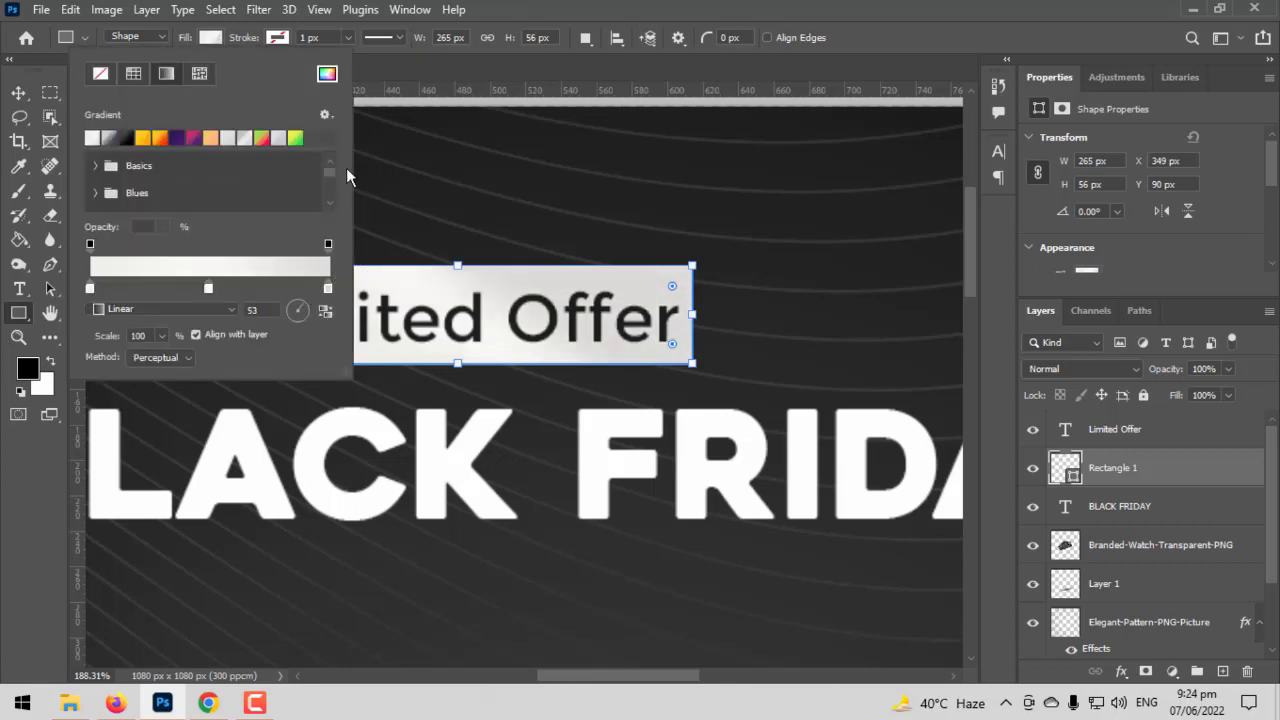
pyautogui.click(735, 7)
pyautogui.click(22, 91)
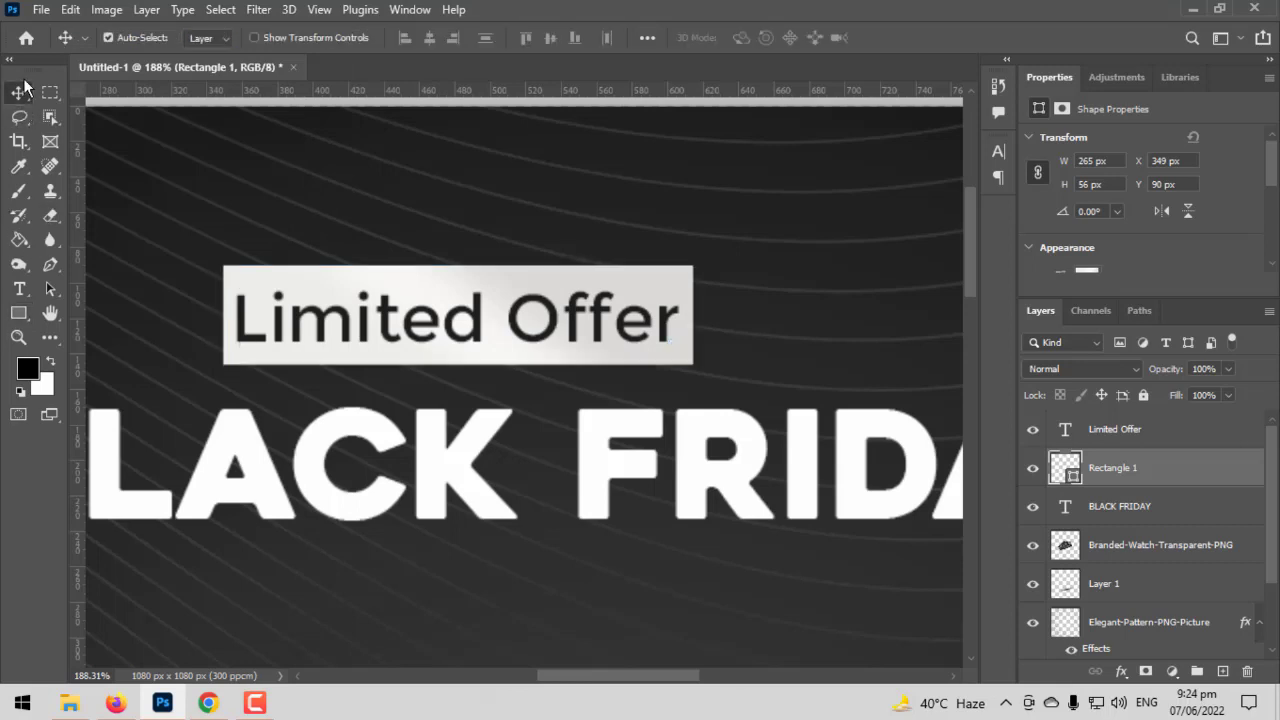
# - Group the "Limited Offer" text layer with its rectangle layer
pyautogui.hotkey('ctrl', '0')
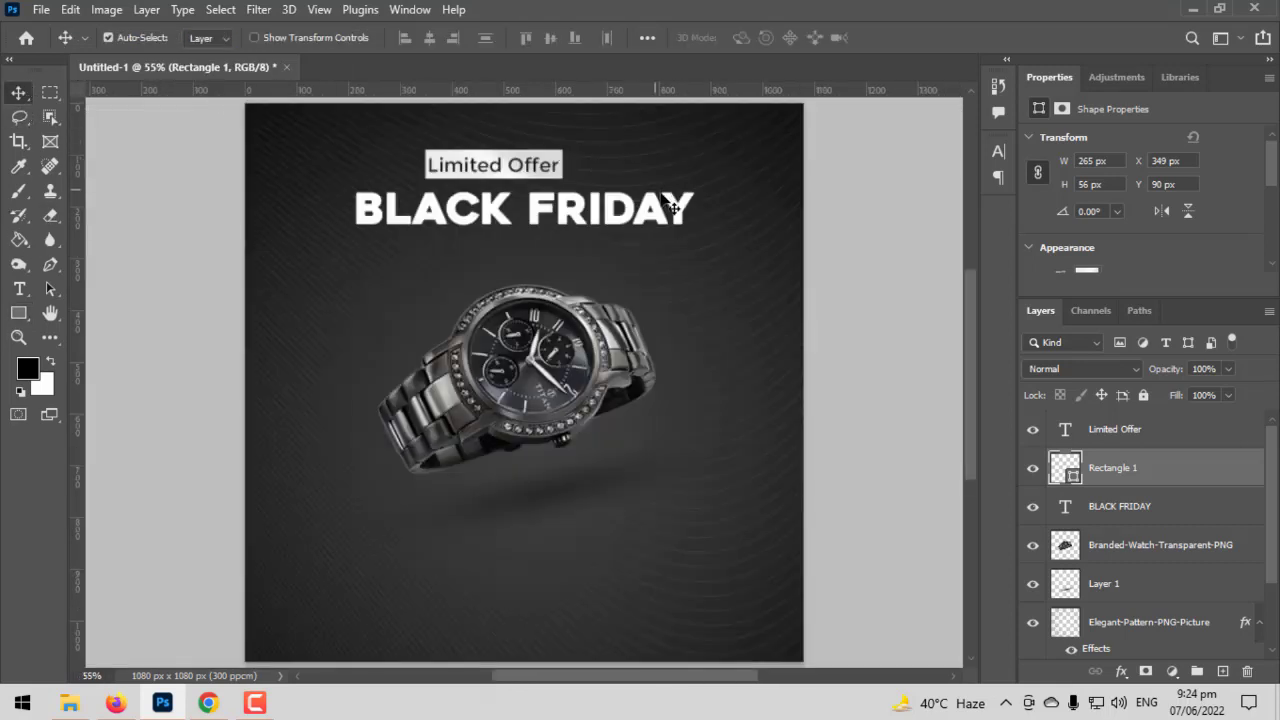
pyautogui.click(1153, 436)
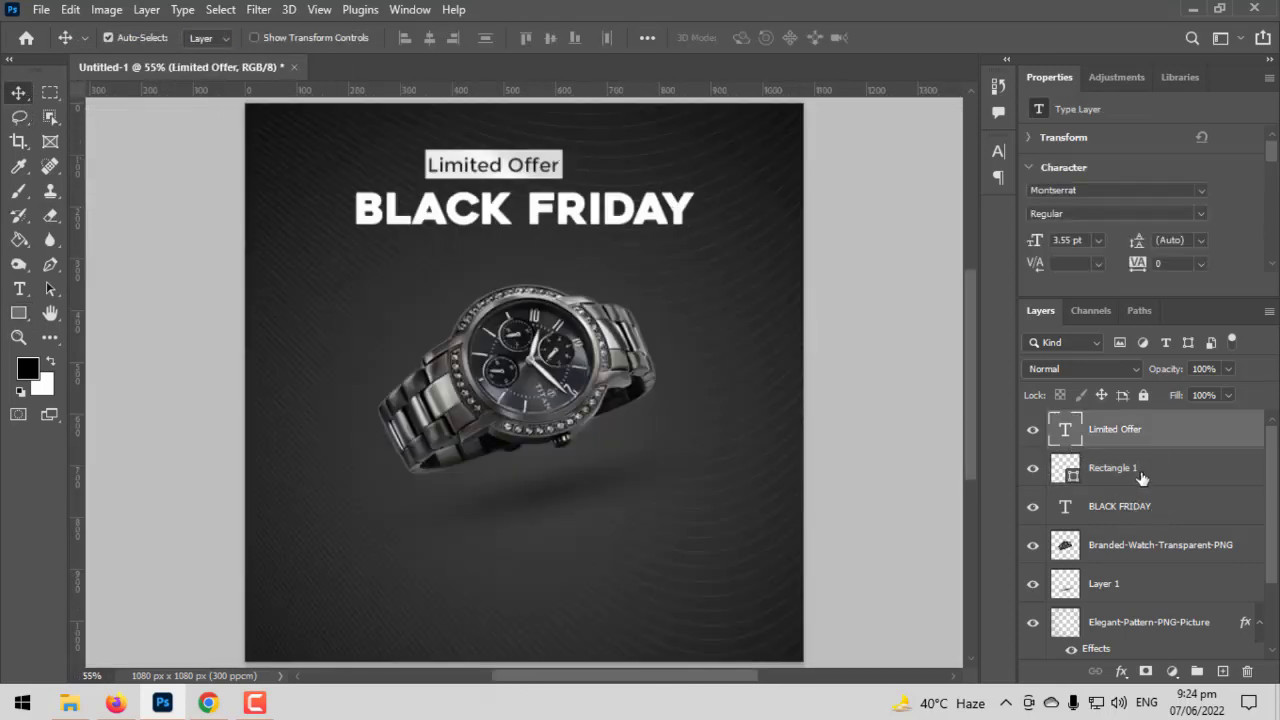
pyautogui.keyDown('shift'); pyautogui.click(1170, 470); pyautogui.keyUp('shift')
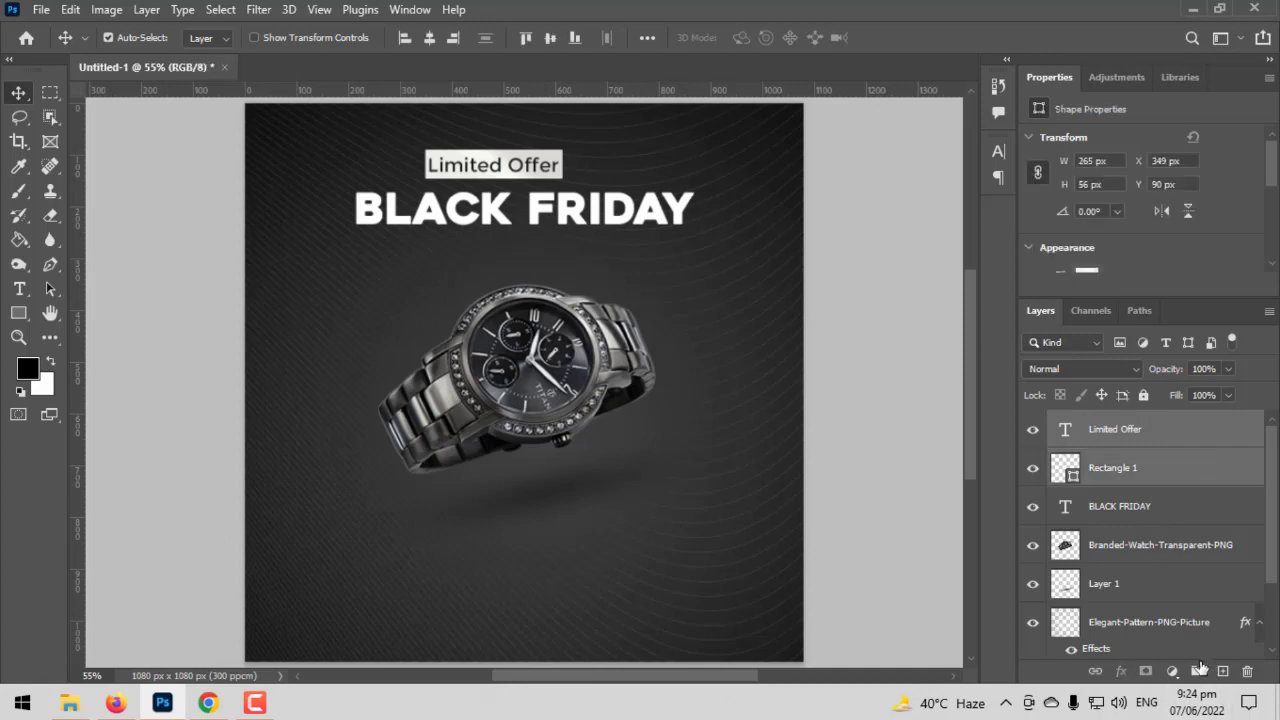
pyautogui.click(1198, 671)
# - Try placing the "Limited Offer" group about 44 px further right and below the BLACK FRIDAY title
pyautogui.hotkey('ctrl', 't')
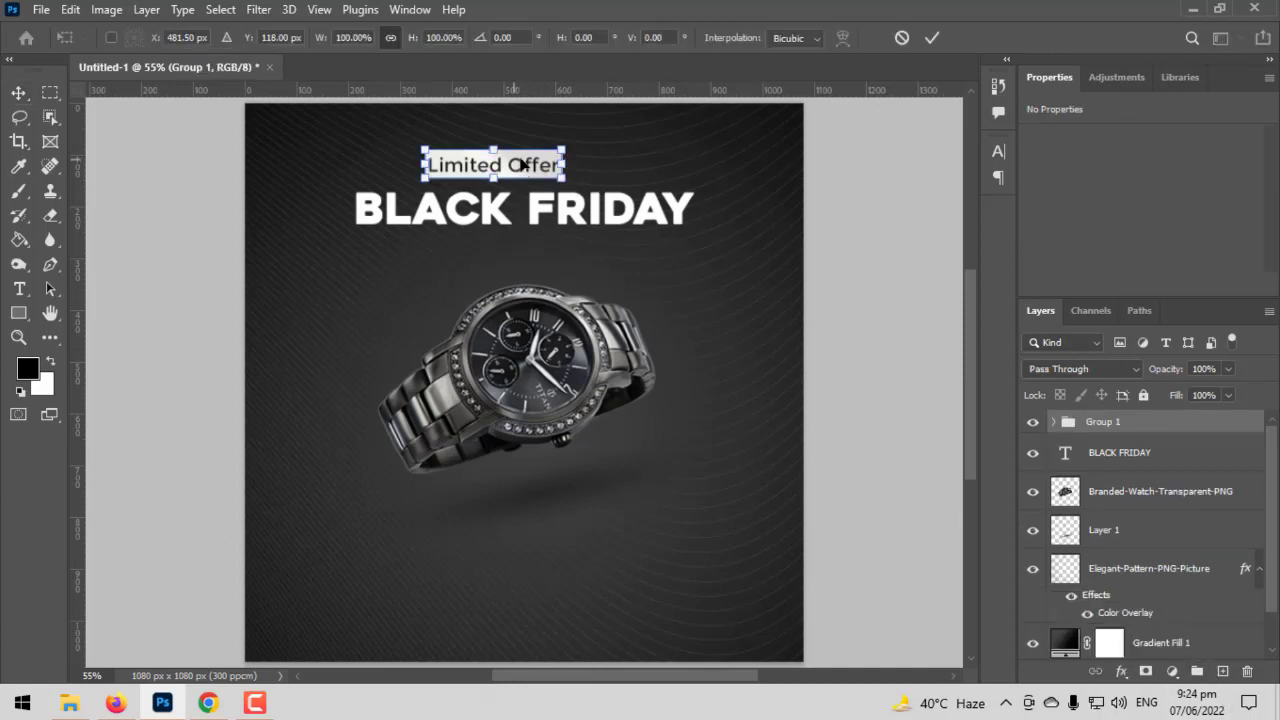
pyautogui.moveTo(521, 165)
pyautogui.mouseDown()
pyautogui.moveTo(554, 166)
pyautogui.moveTo(537, 165)
pyautogui.mouseUp()
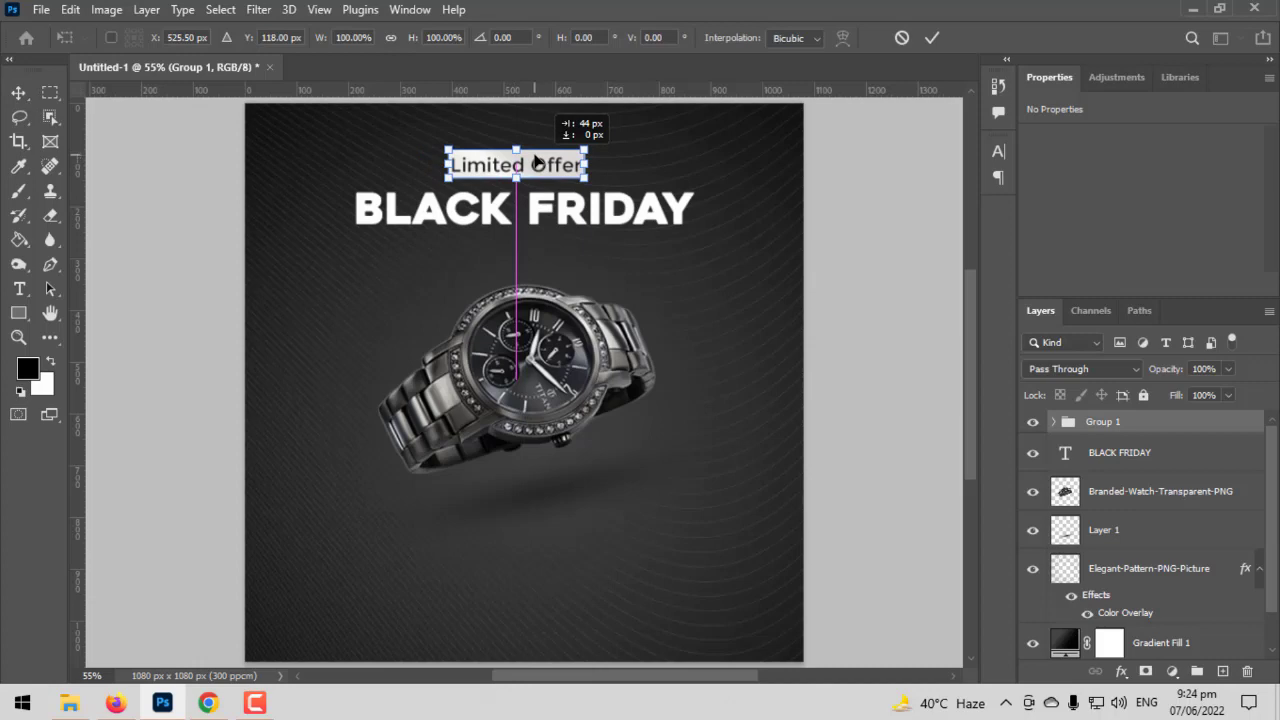
pyautogui.moveTo(537, 161); pyautogui.dragTo(539, 253)
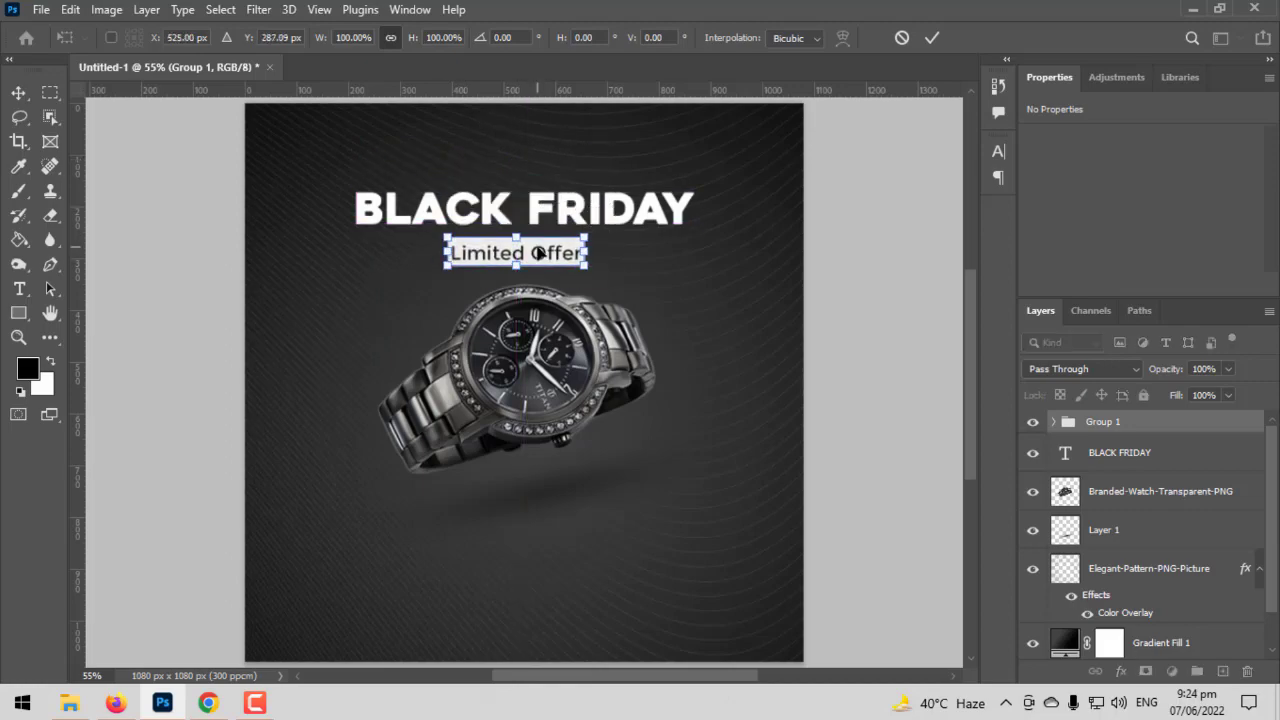
pyautogui.press('Return')
# - Move the "Limited Offer" group back above the BLACK FRIDAY title, leaving a small gap
pyautogui.scroll(3, 539, 255)
pyautogui.scroll(1, 539, 255)
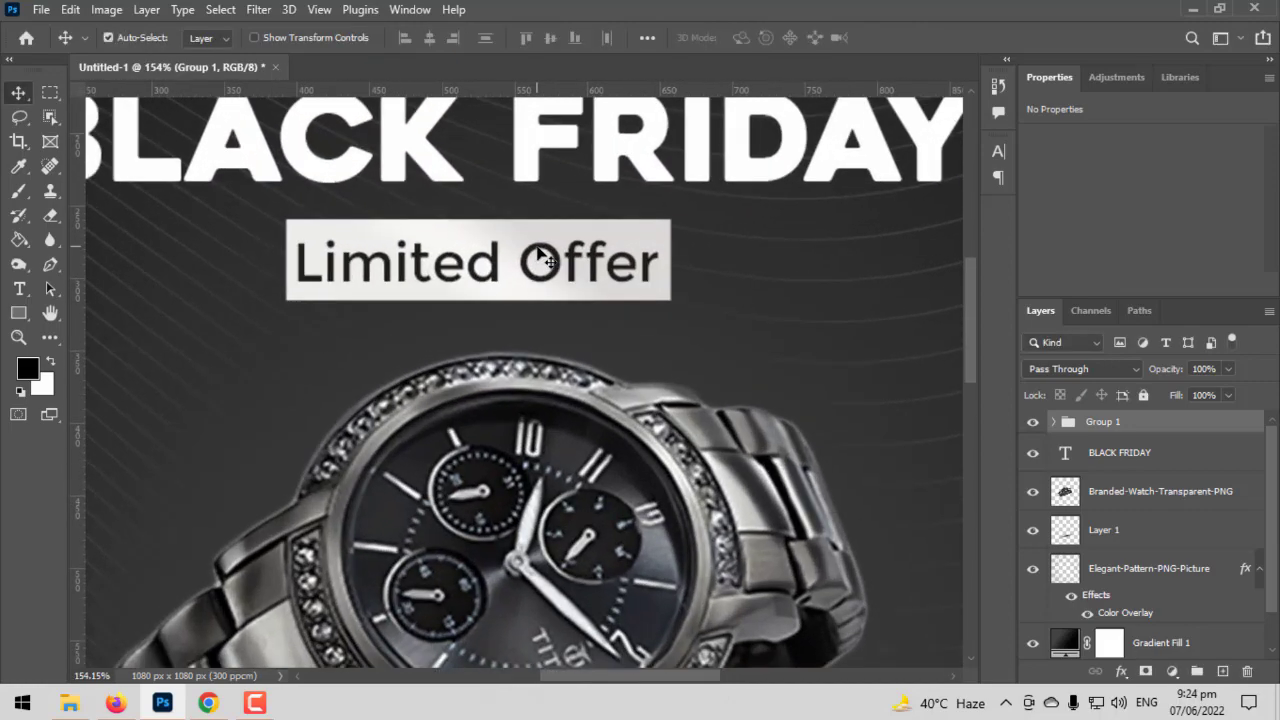
pyautogui.scroll(-5, 542, 254)
pyautogui.moveTo(549, 254); pyautogui.dragTo(576, 341)
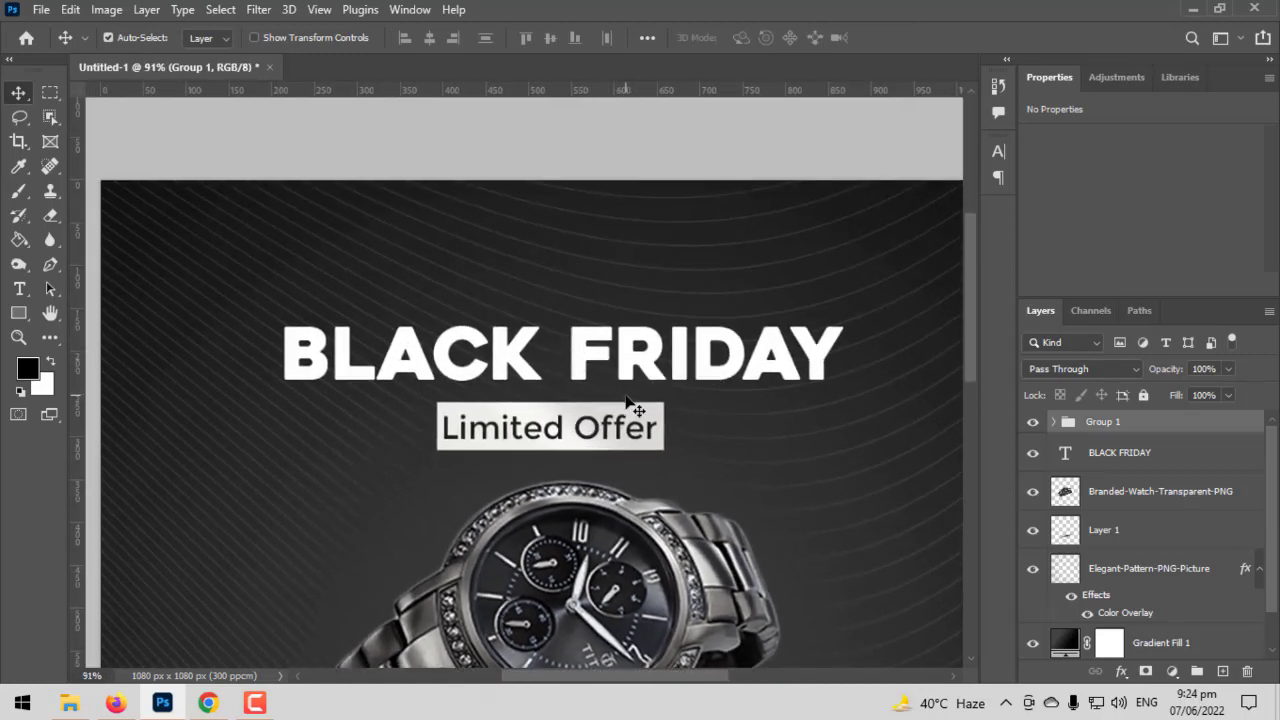
pyautogui.hotkey('ctrl', 't')
pyautogui.moveTo(600, 427); pyautogui.dragTo(586, 271)
pyautogui.press('Return')
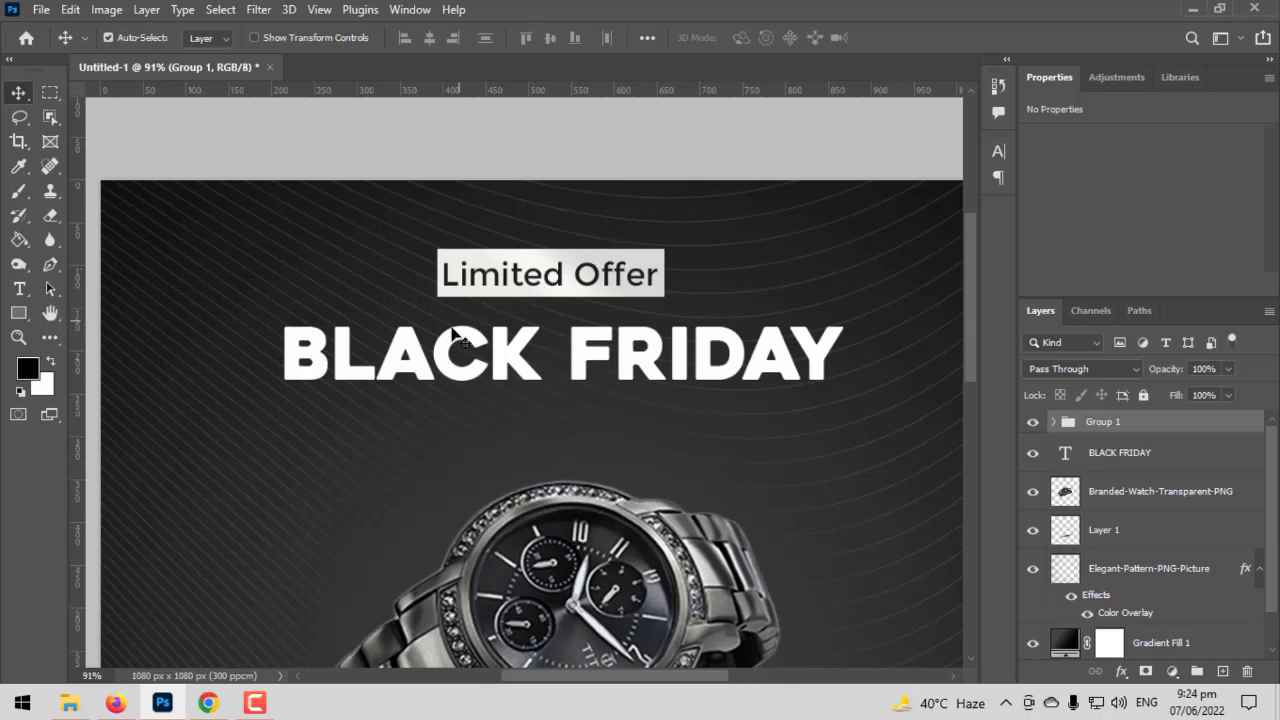
# - Add a new text line reading "SUPER SALE" in Montserrat Regular just above the watch
pyautogui.scroll(-2, 453, 335)
pyautogui.click(19, 289)
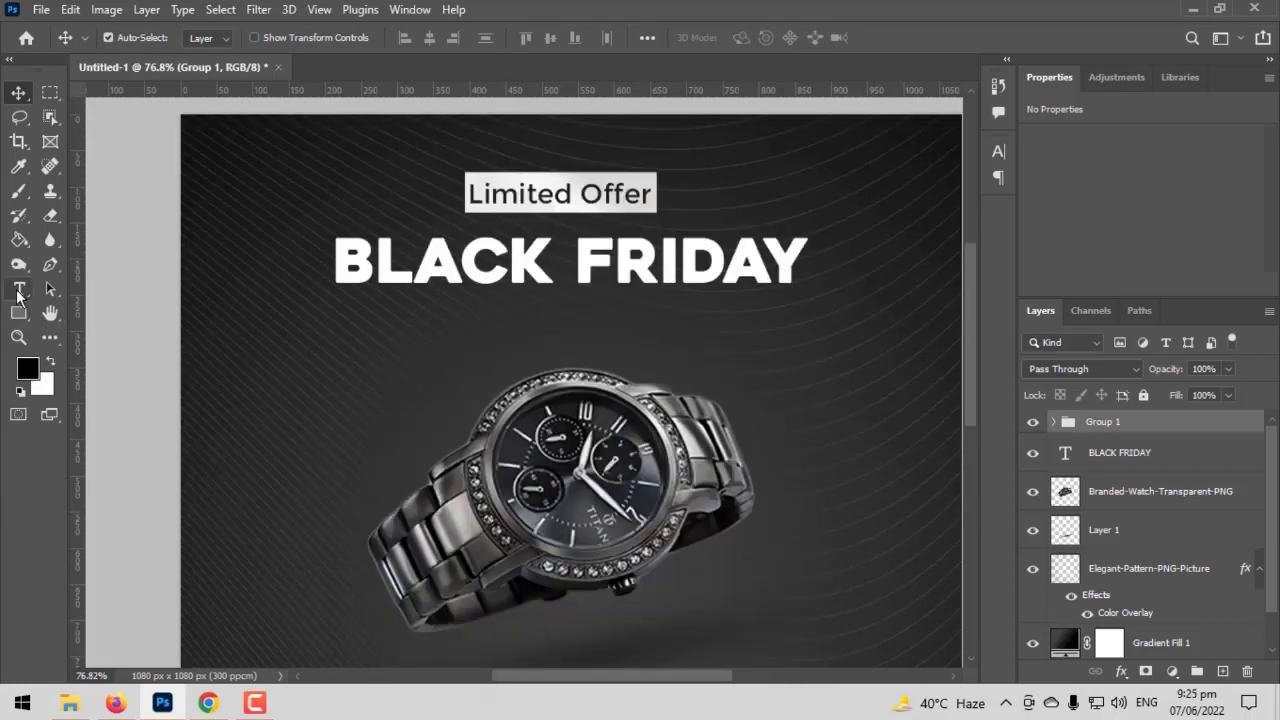
pyautogui.click(436, 375)
pyautogui.write('SUP')
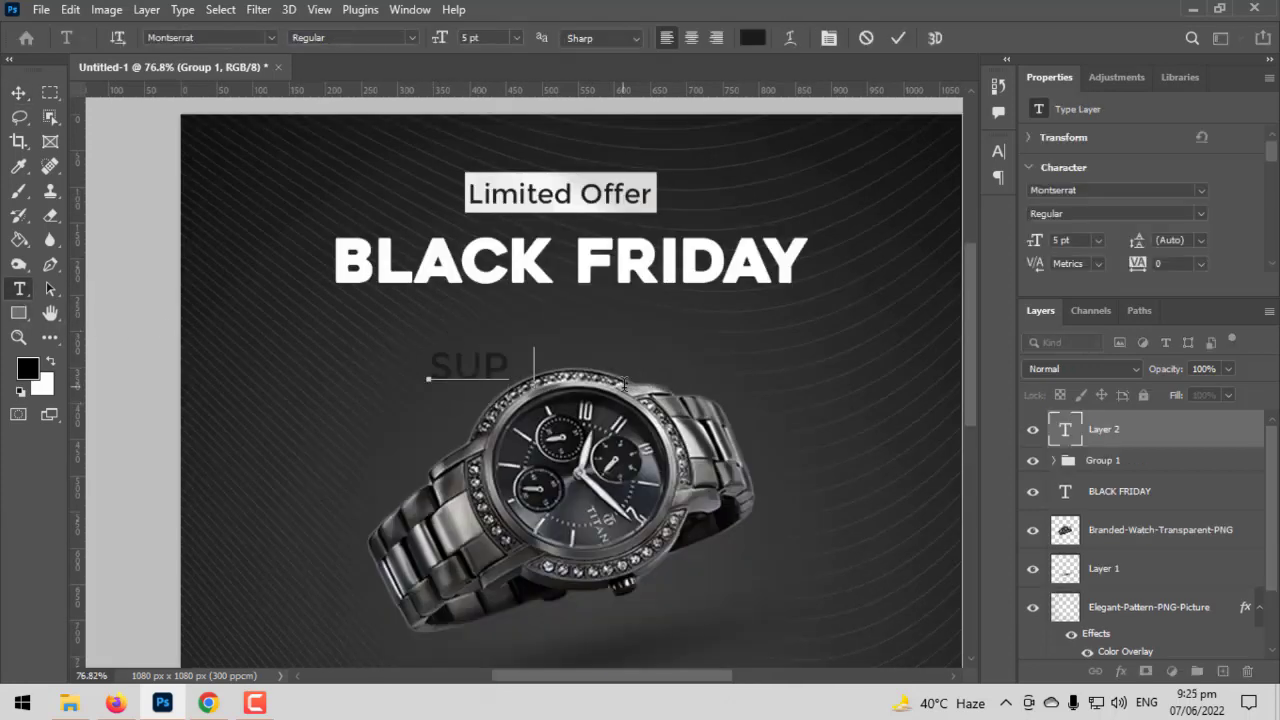
pyautogui.write('ER SALE')
# - Recolour the whole "SUPER SALE" text to white #ffffff
pyautogui.hotkey('ctrl', 'a')
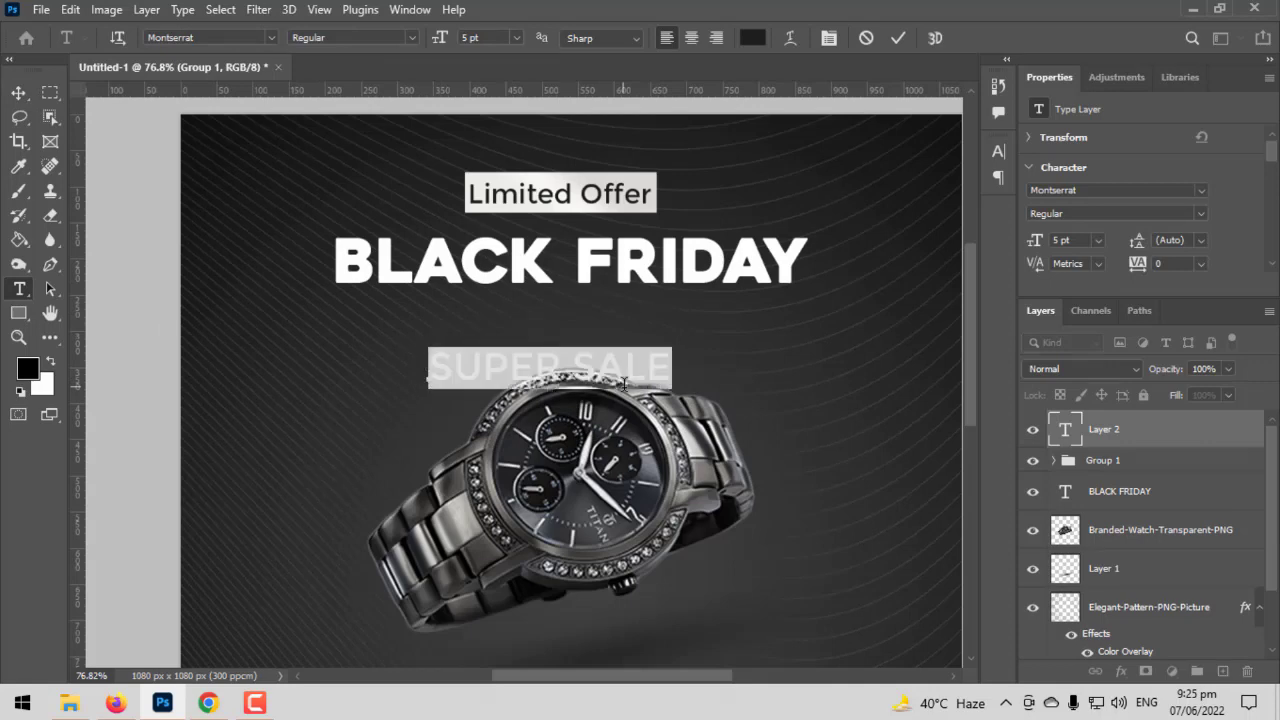
pyautogui.click(753, 38)
pyautogui.write('ffffff')
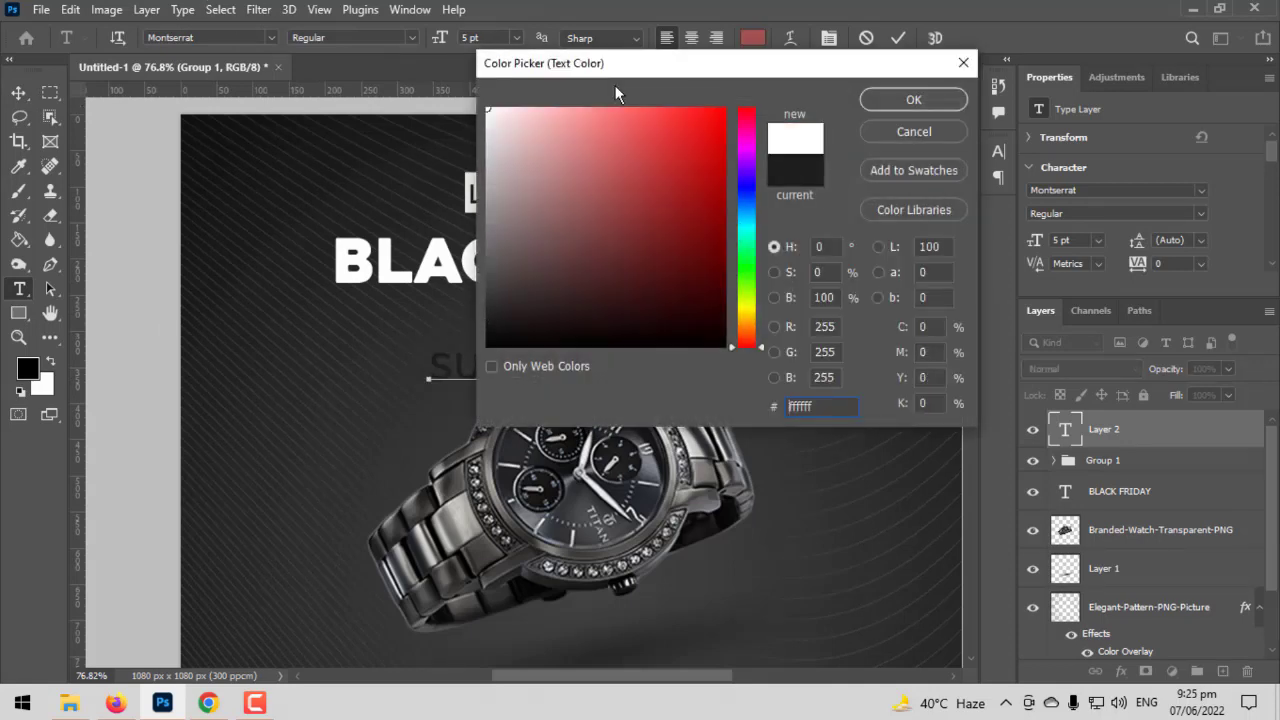
pyautogui.click(894, 99)
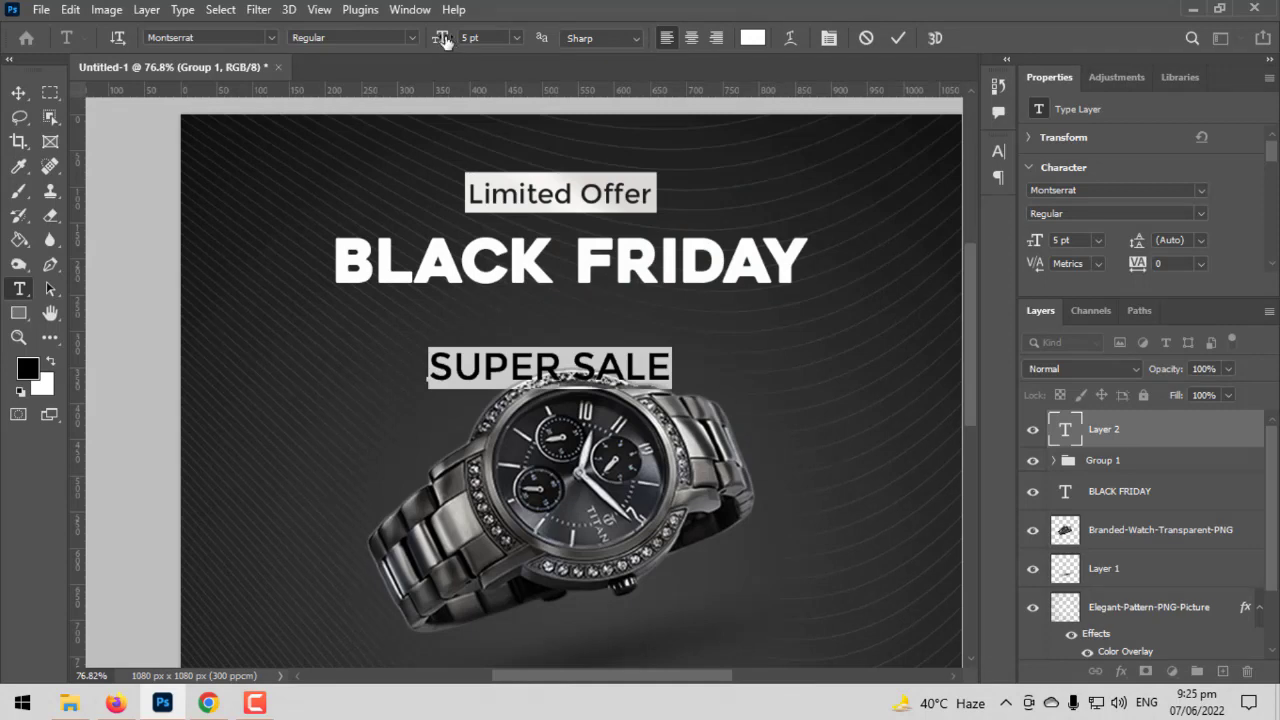
# - Set the "SUPER SALE" text to a 2 pt font size with letter tracking of 860
pyautogui.moveTo(445, 40); pyautogui.dragTo(440, 42)
pyautogui.click(828, 38)
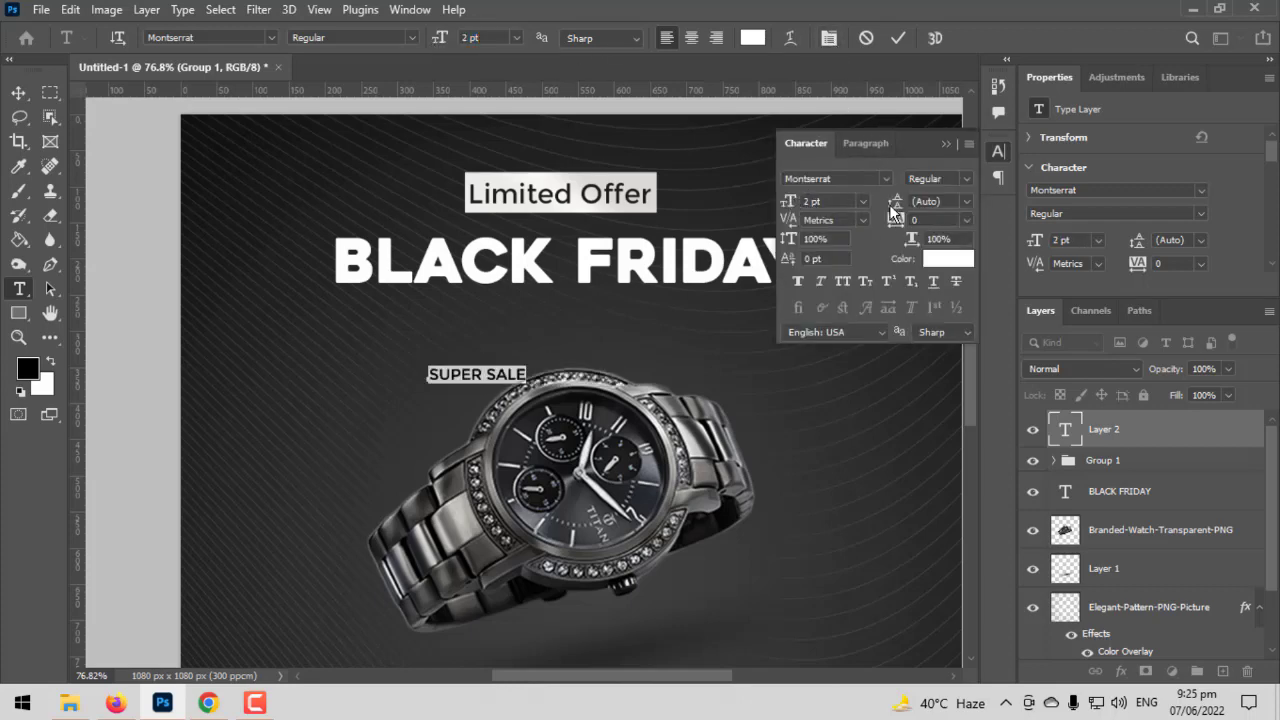
pyautogui.moveTo(788, 205); pyautogui.dragTo(790, 215)
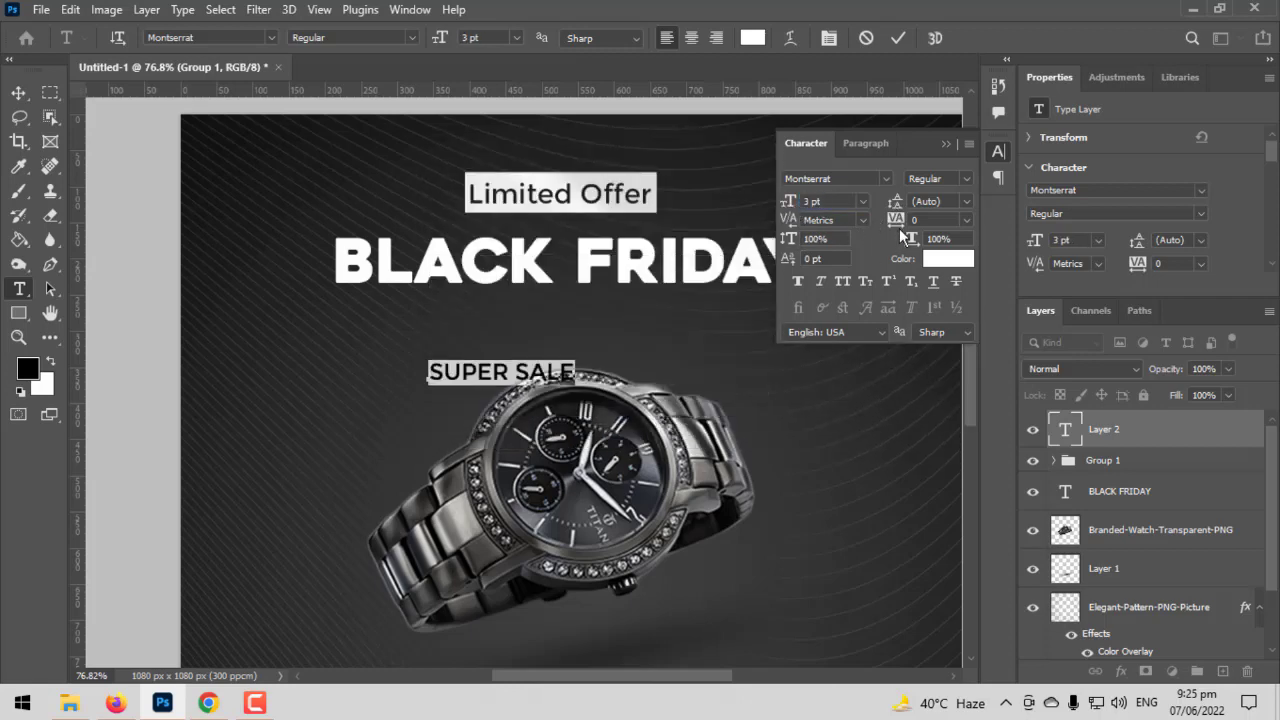
pyautogui.moveTo(894, 201); pyautogui.dragTo(917, 205)
pyautogui.moveTo(952, 265); pyautogui.dragTo(938, 222)
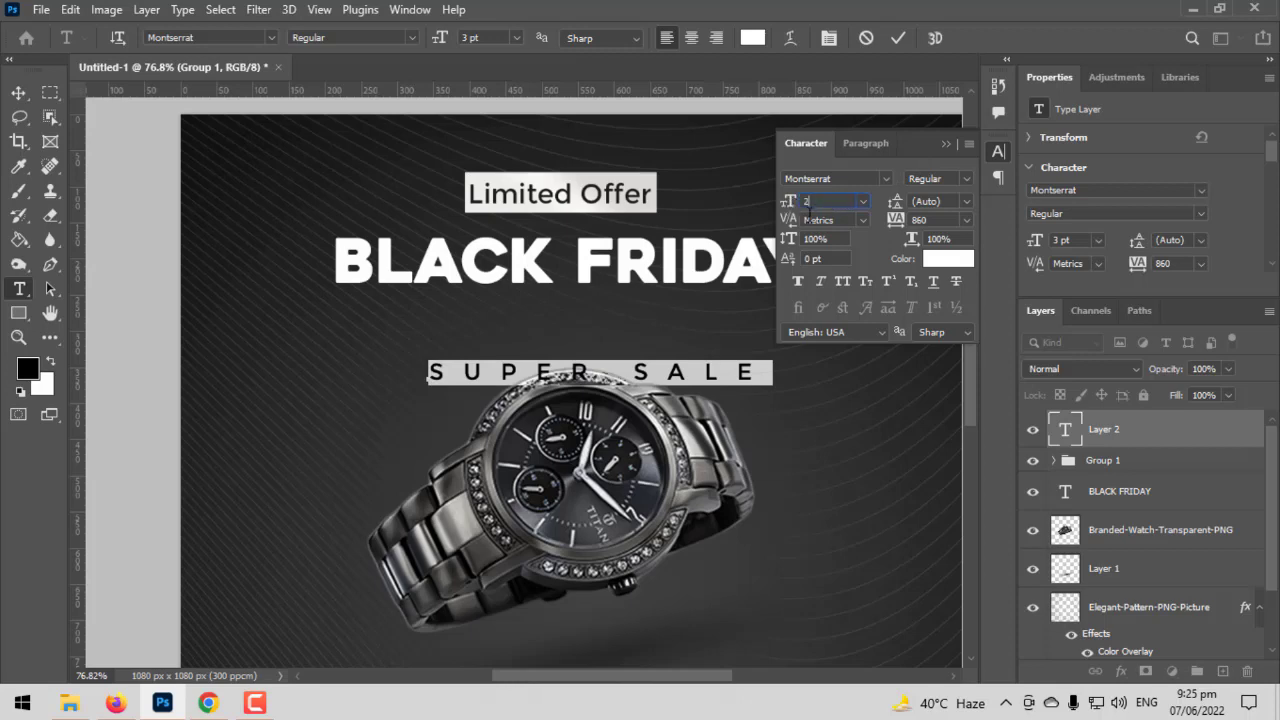
pyautogui.click(806, 203)
pyautogui.write('2')
pyautogui.press('Return')
# - Centre the "SUPER SALE" text horizontally on the whole canvas
pyautogui.click(18, 92)
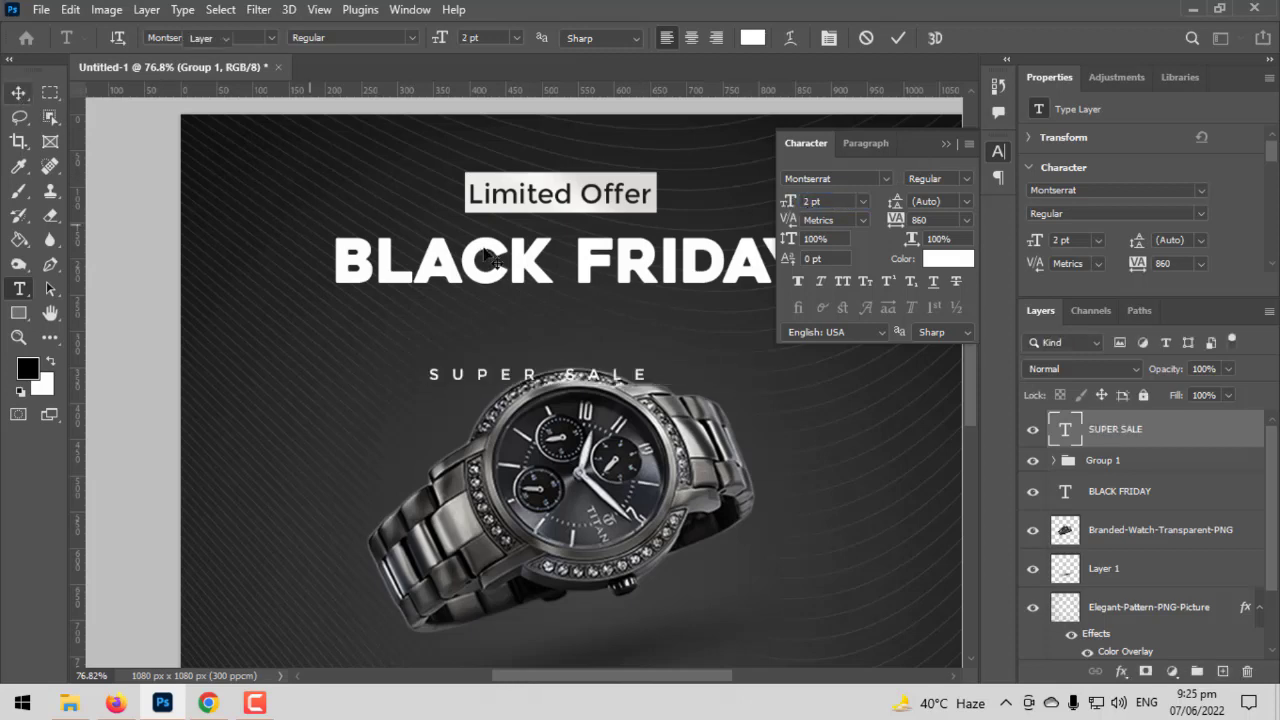
pyautogui.hotkey('ctrl', 'a')
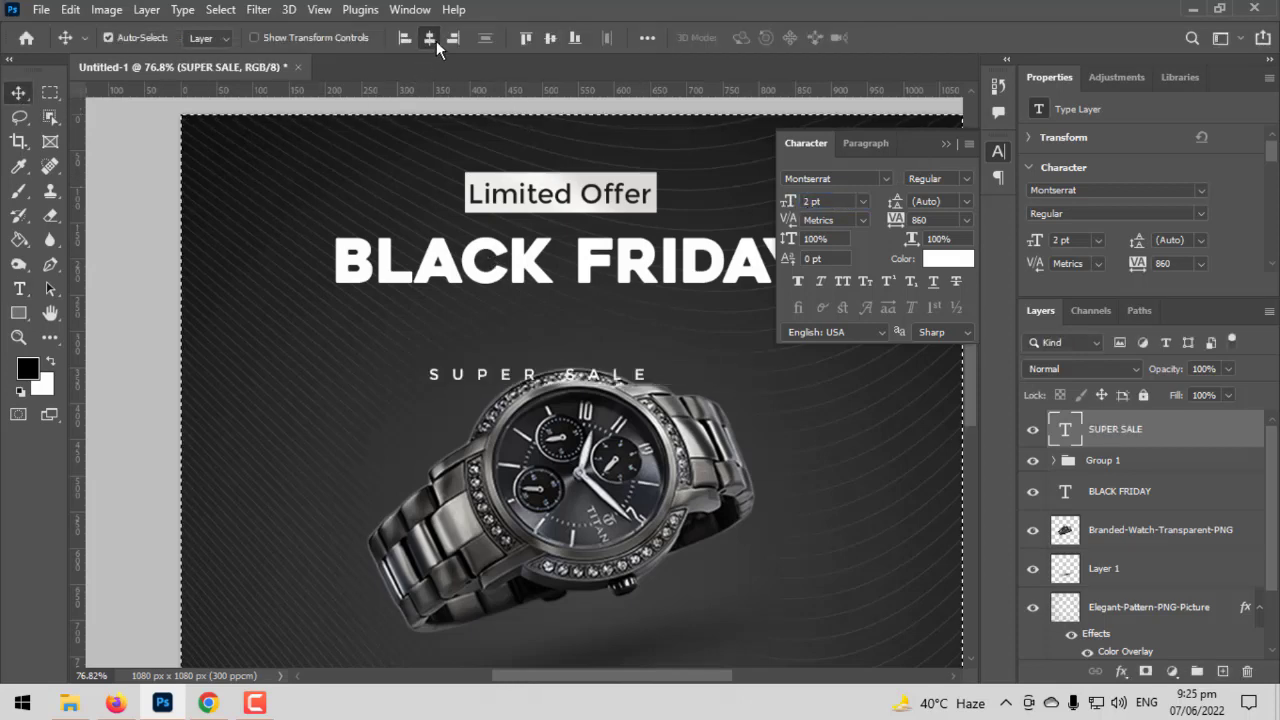
pyautogui.click(430, 38)
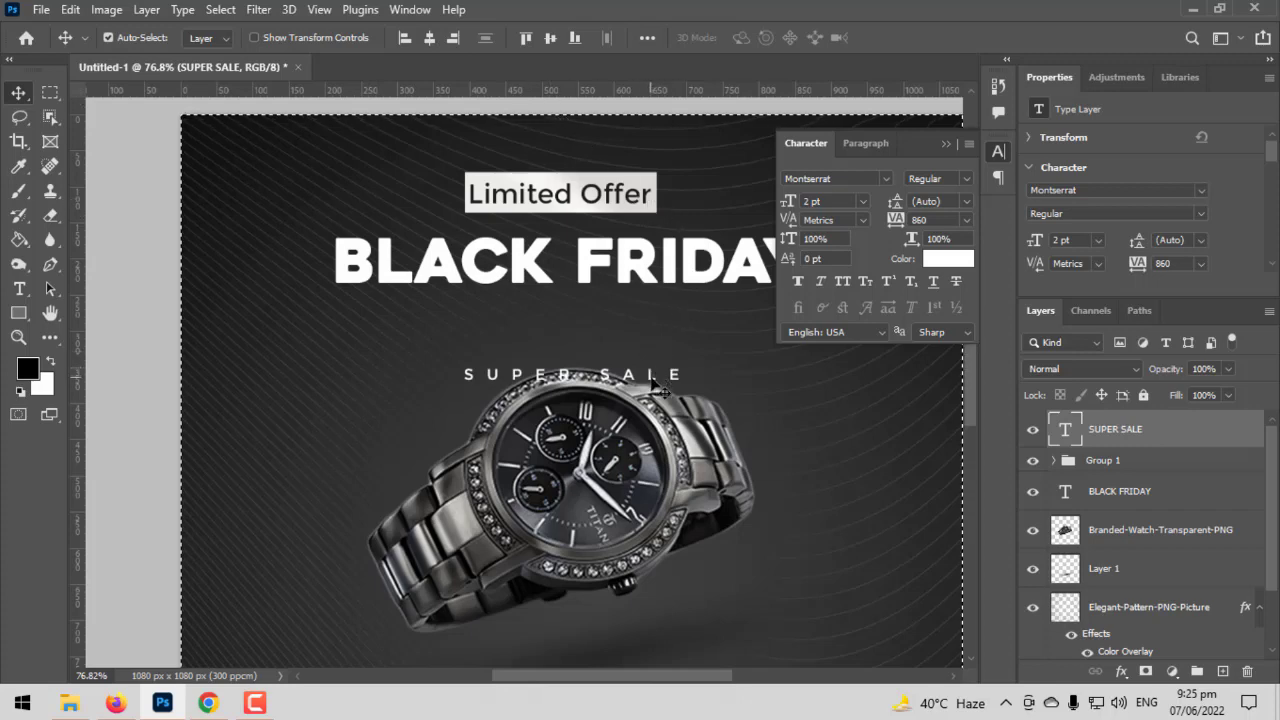
# - Enlarge the "SUPER SALE" text to 2.4 pt and place it between the BLACK FRIDAY title and the watch
pyautogui.hotkey('ctrl', 't')
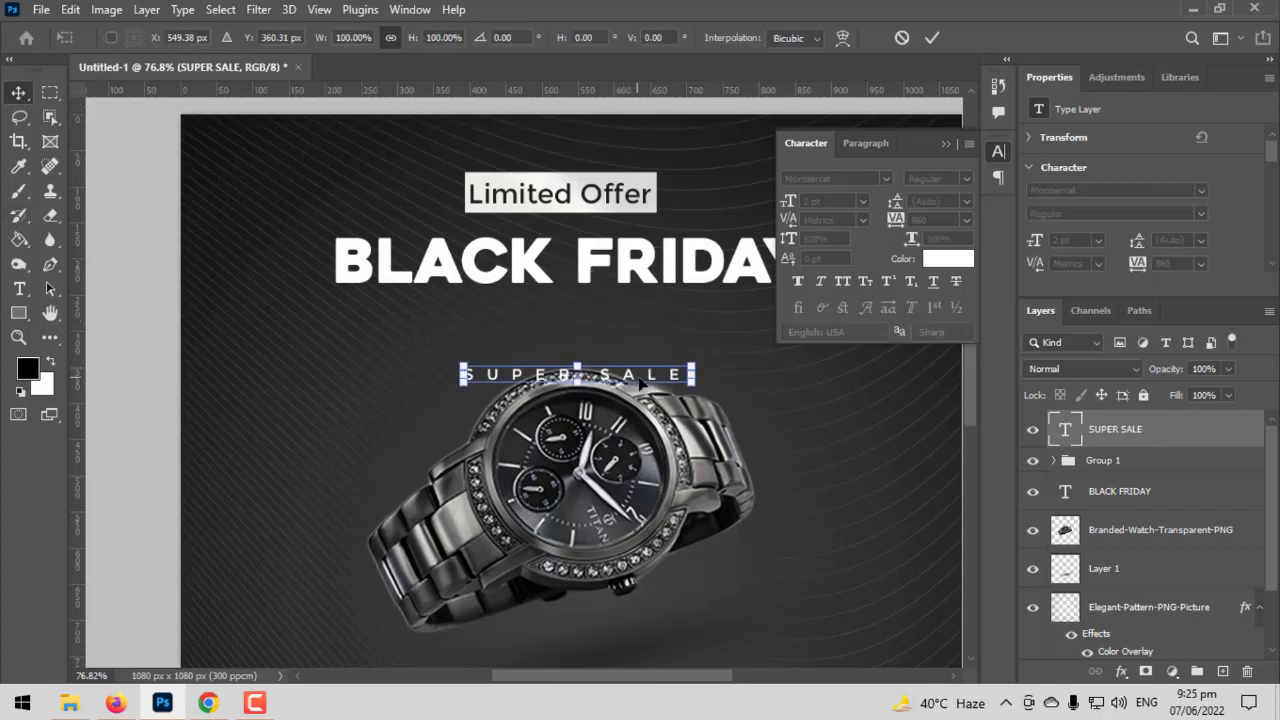
pyautogui.moveTo(640, 383); pyautogui.dragTo(701, 313)
pyautogui.press('Return')
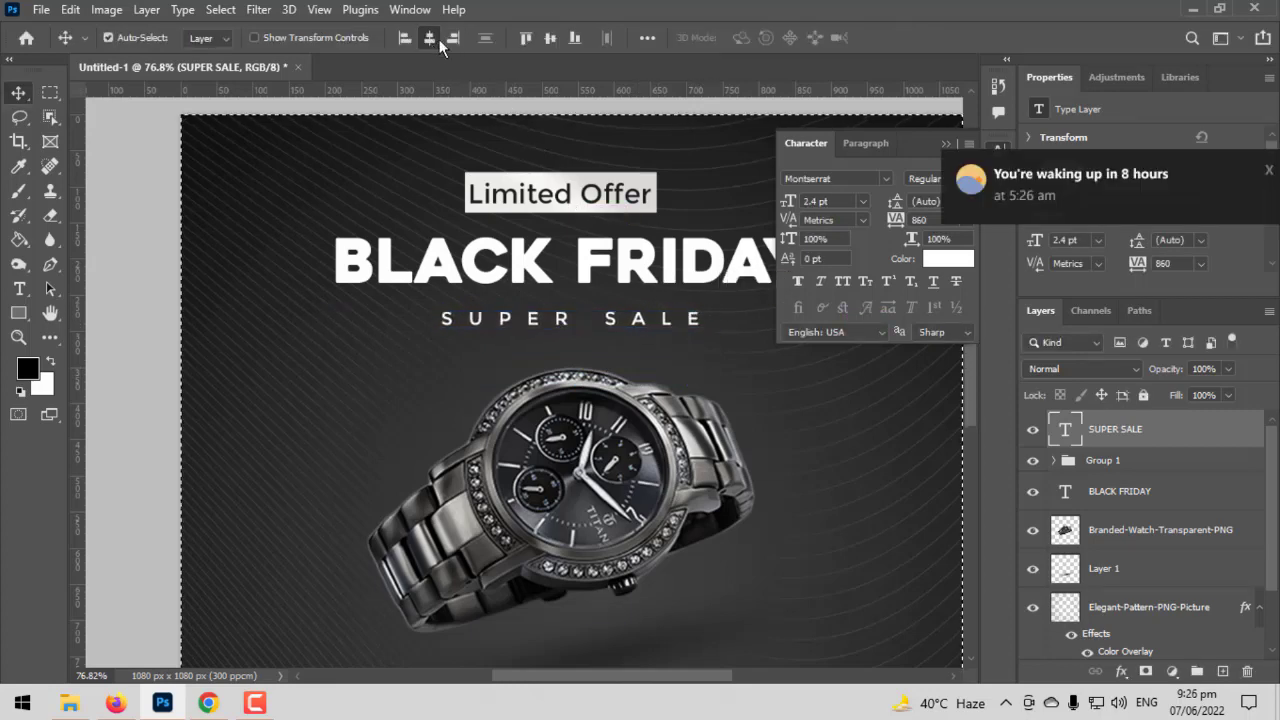
# - Nudge the "SUPER SALE" text up closer to the BLACK FRIDAY title and collapse the character settings
pyautogui.click(1267, 172)
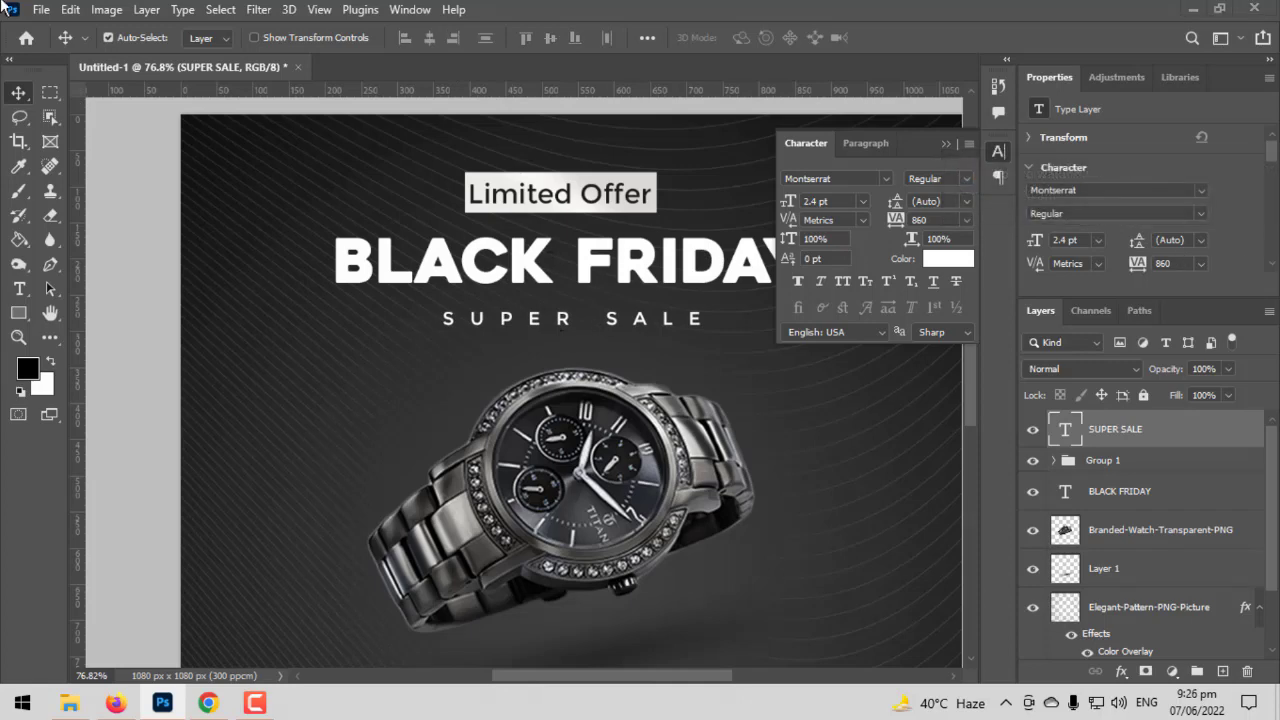
pyautogui.click(573, 321)
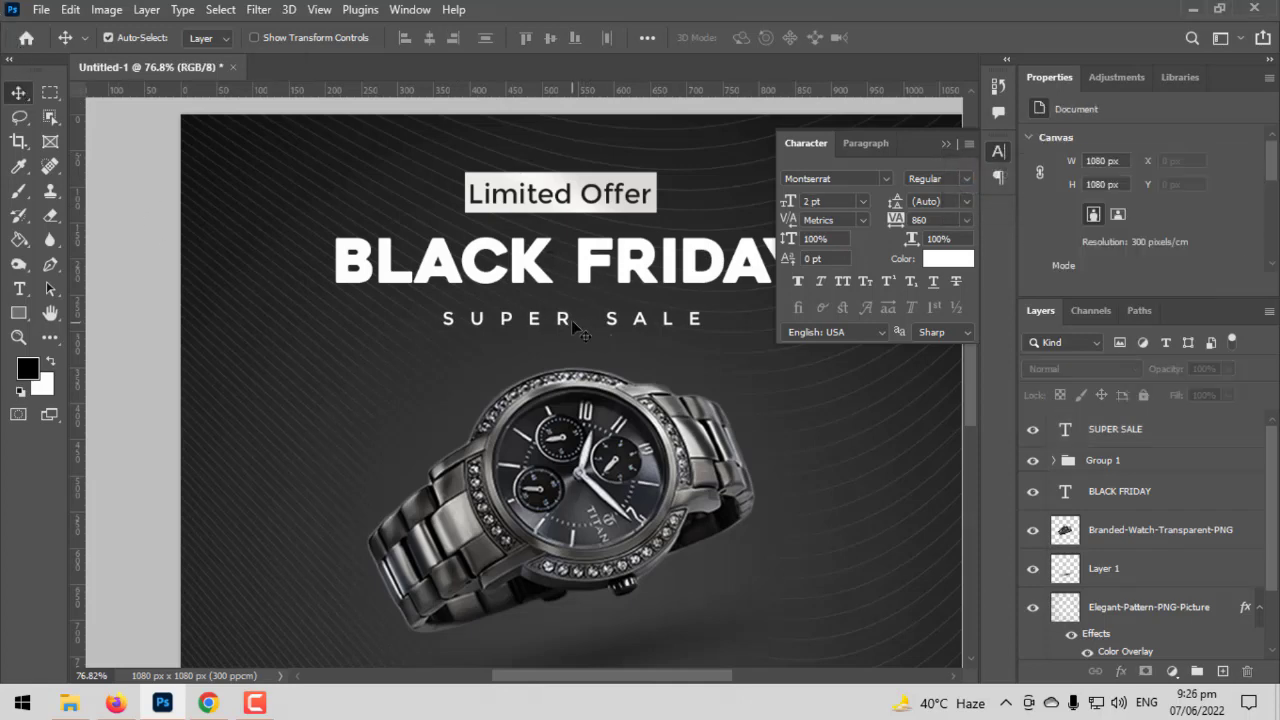
pyautogui.moveTo(566, 322); pyautogui.dragTo(570, 316)
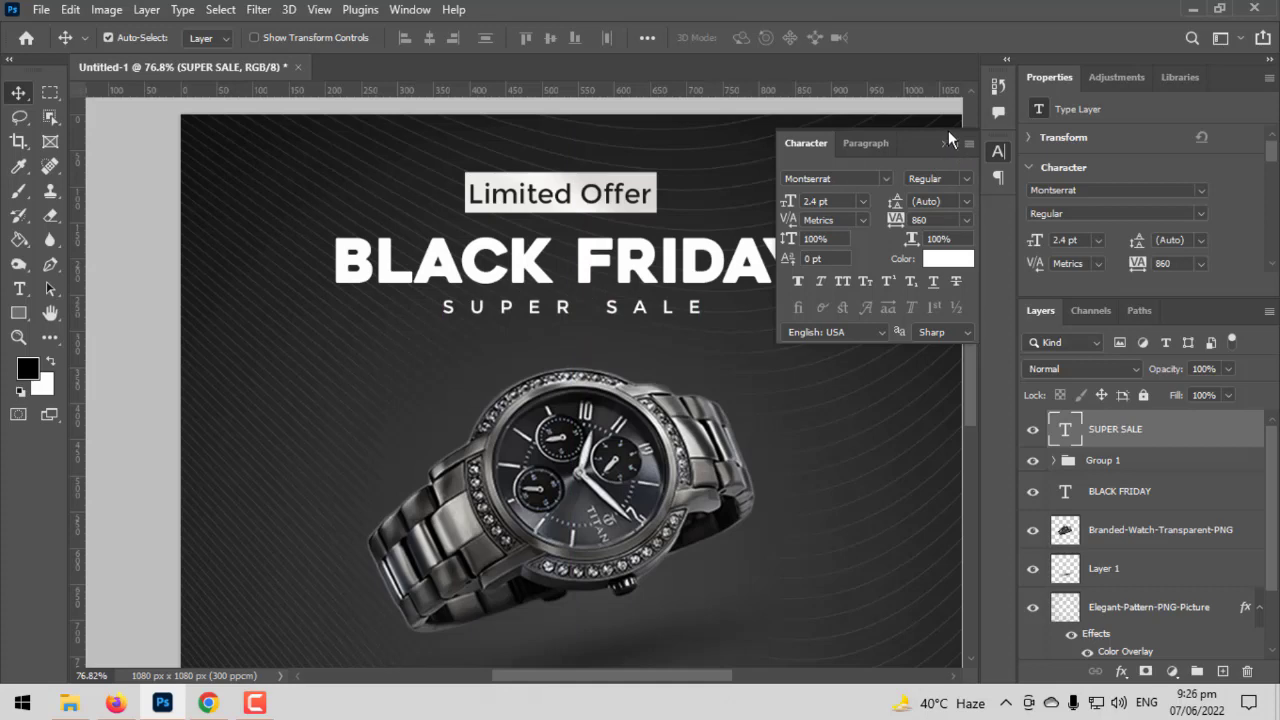
pyautogui.click(946, 143)
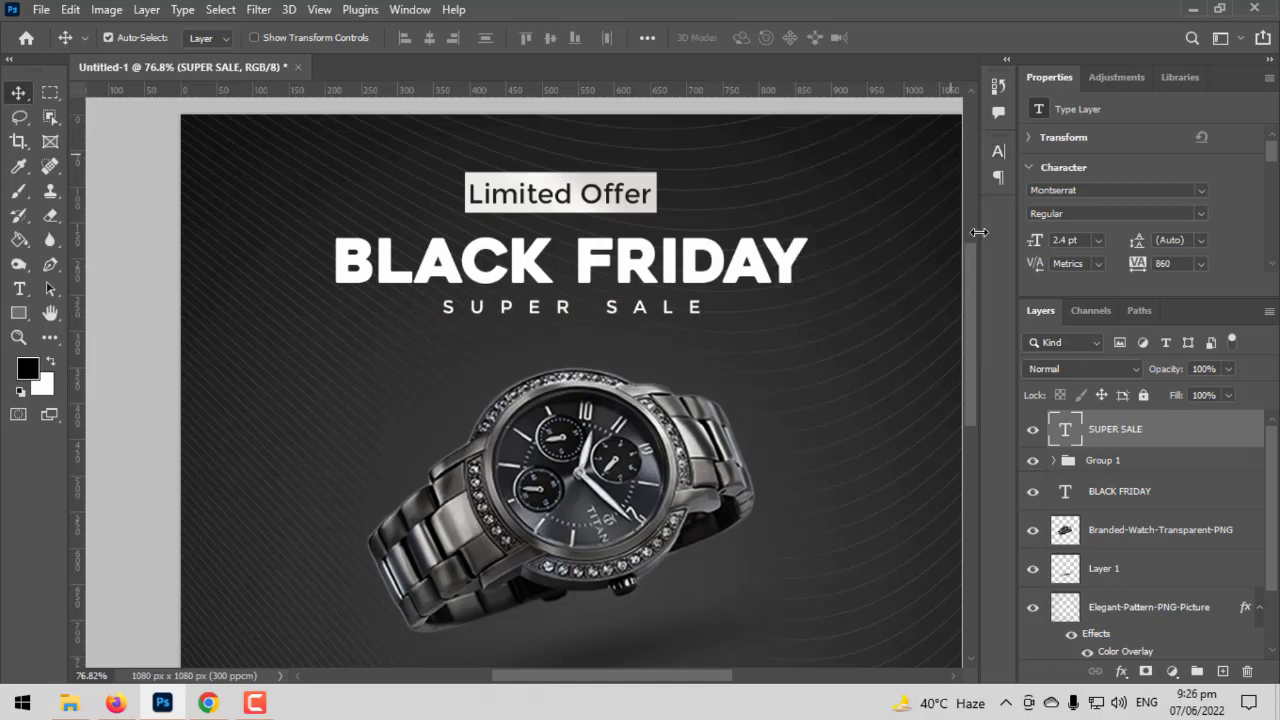
# - Align the "SUPER SALE" text, the "Limited Offer" group and the BLACK FRIDAY title on their horizontal centres
pyautogui.click(1128, 488)
pyautogui.click(1128, 456)
pyautogui.click(1135, 435)
pyautogui.keyDown('shift'); pyautogui.click(1123, 489); pyautogui.keyUp('shift')
pyautogui.click(429, 38)
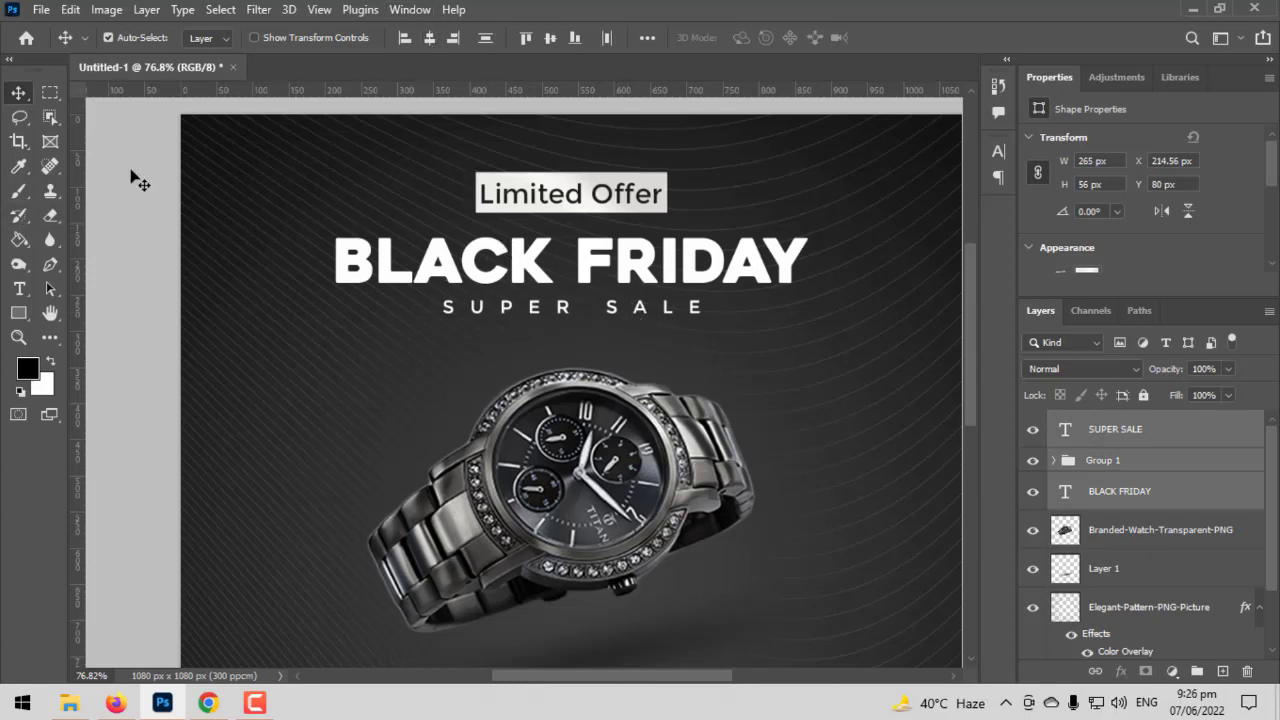
# - Move the "SUPER SALE" text about 12 px down, away from the BLACK FRIDAY title
pyautogui.click(580, 352)
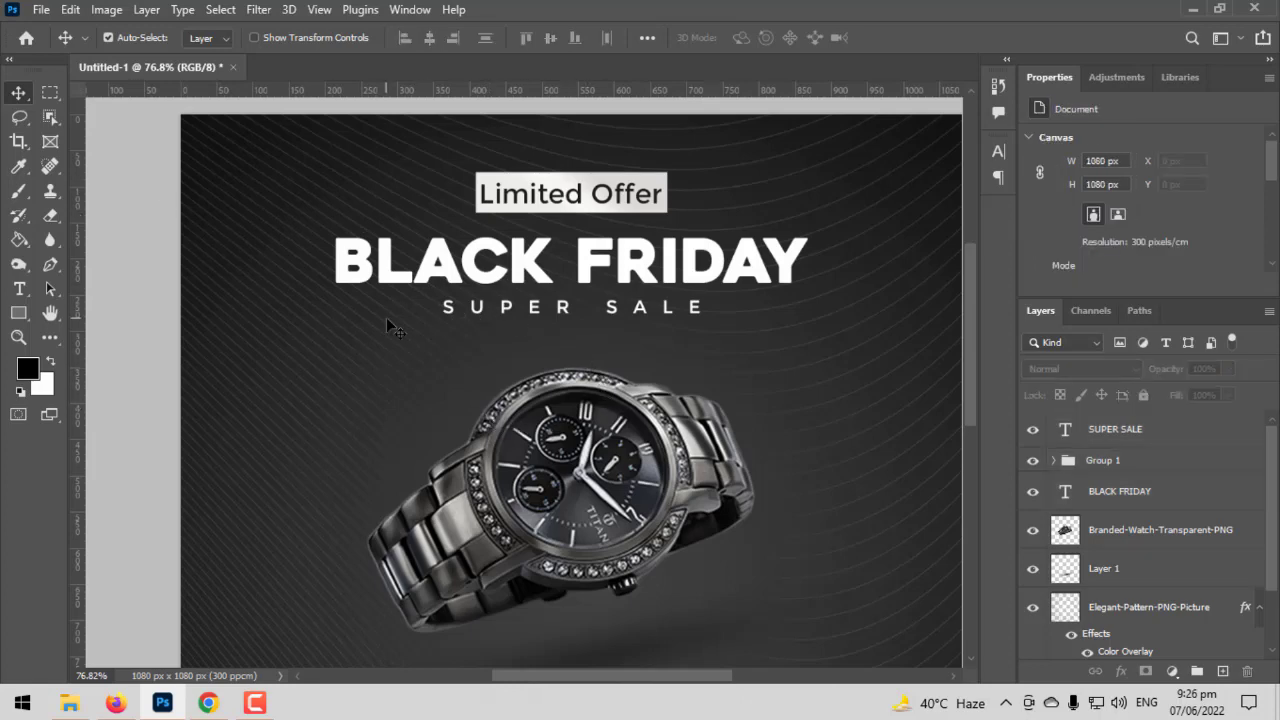
pyautogui.scroll(-2, 721, 367)
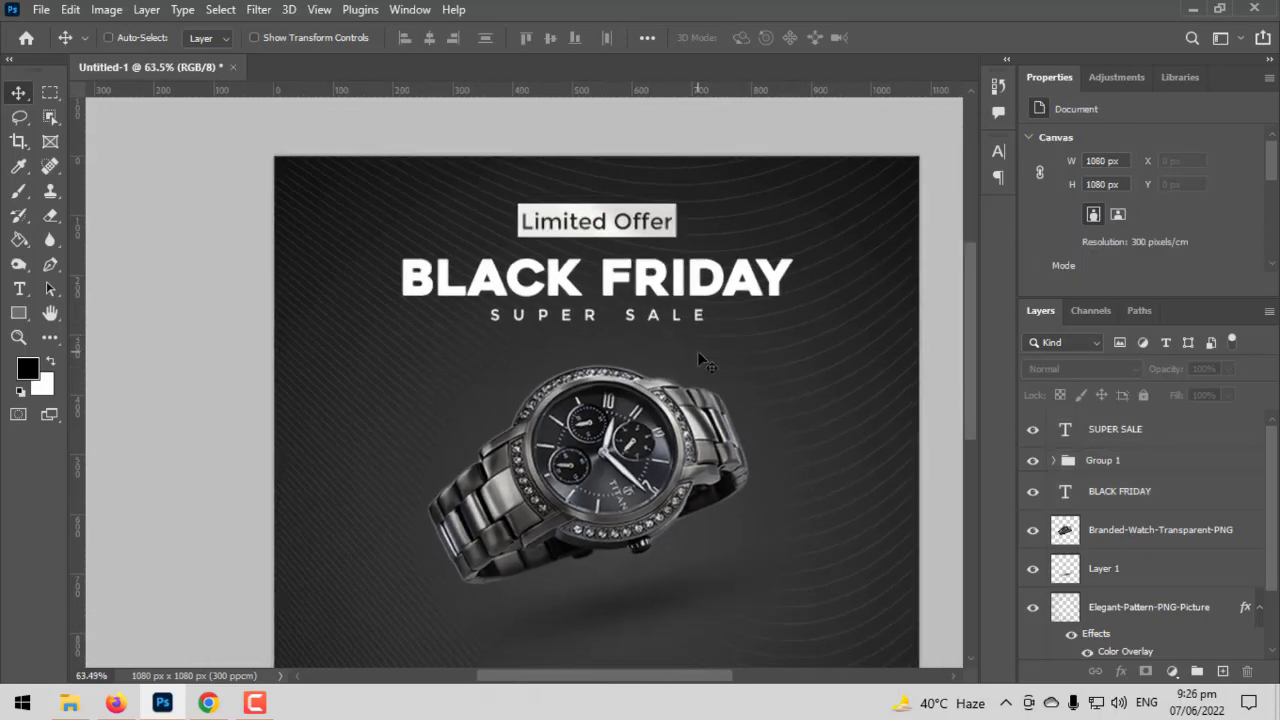
pyautogui.scroll(-2, 700, 360)
pyautogui.scroll(9, 640, 354)
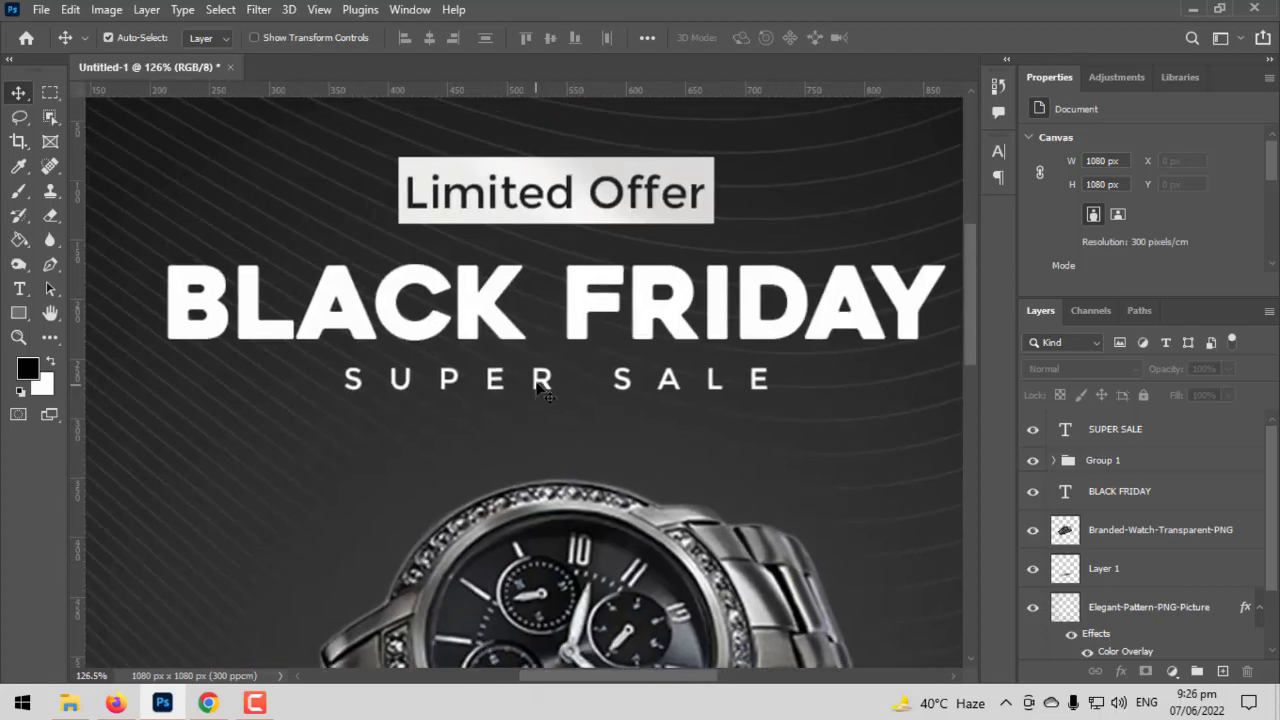
pyautogui.moveTo(540, 388); pyautogui.dragTo(537, 408)
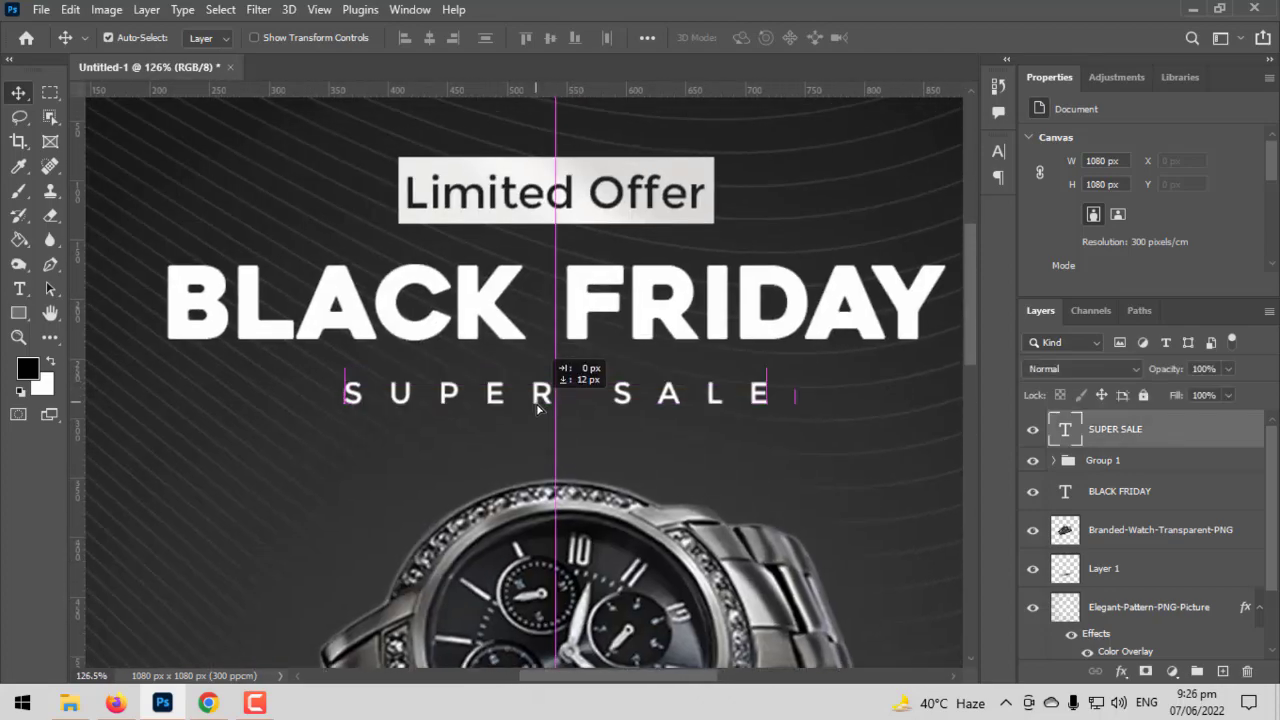
pyautogui.hotkey('ctrl', '0')
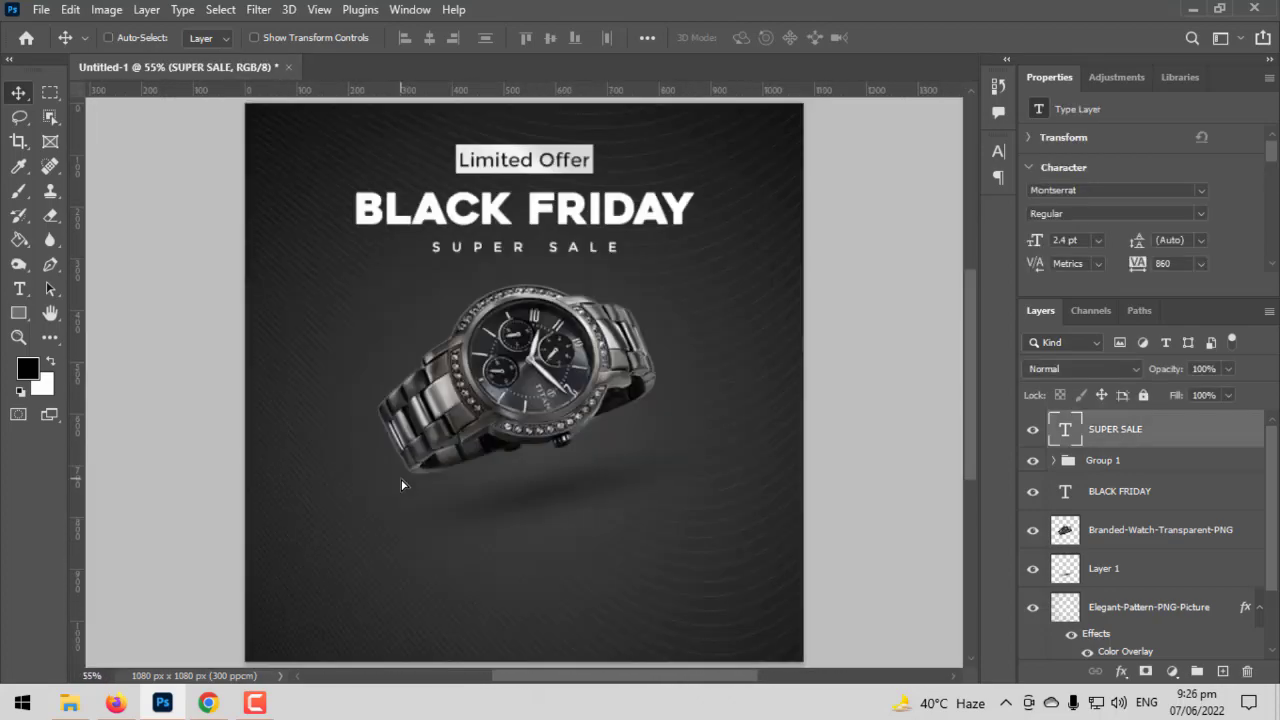
pyautogui.scroll(2, 415, 269)
pyautogui.moveTo(525, 366); pyautogui.dragTo(529, 296)
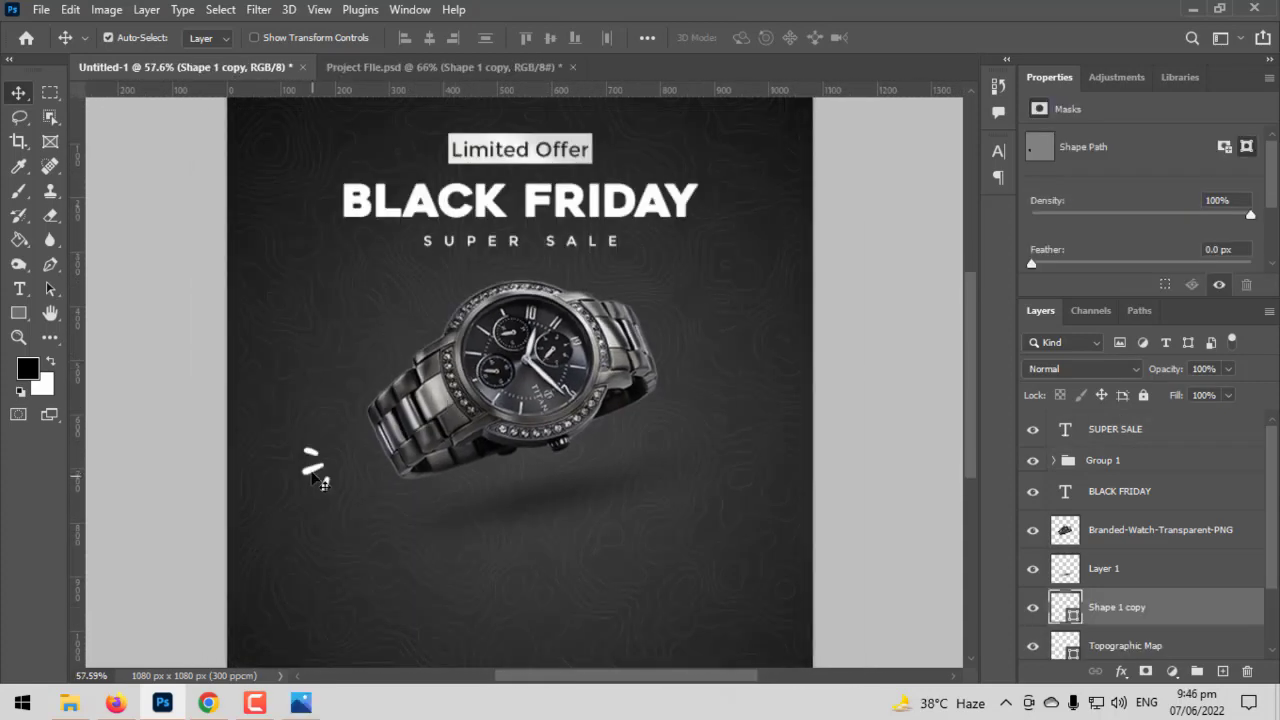
# - Move and rotate the white accent strokes so they radiate from the lower-left end of the watch strap
pyautogui.moveTo(336, 508); pyautogui.dragTo(468, 522)
pyautogui.hotkey('ctrl', 't')
pyautogui.press('Return')
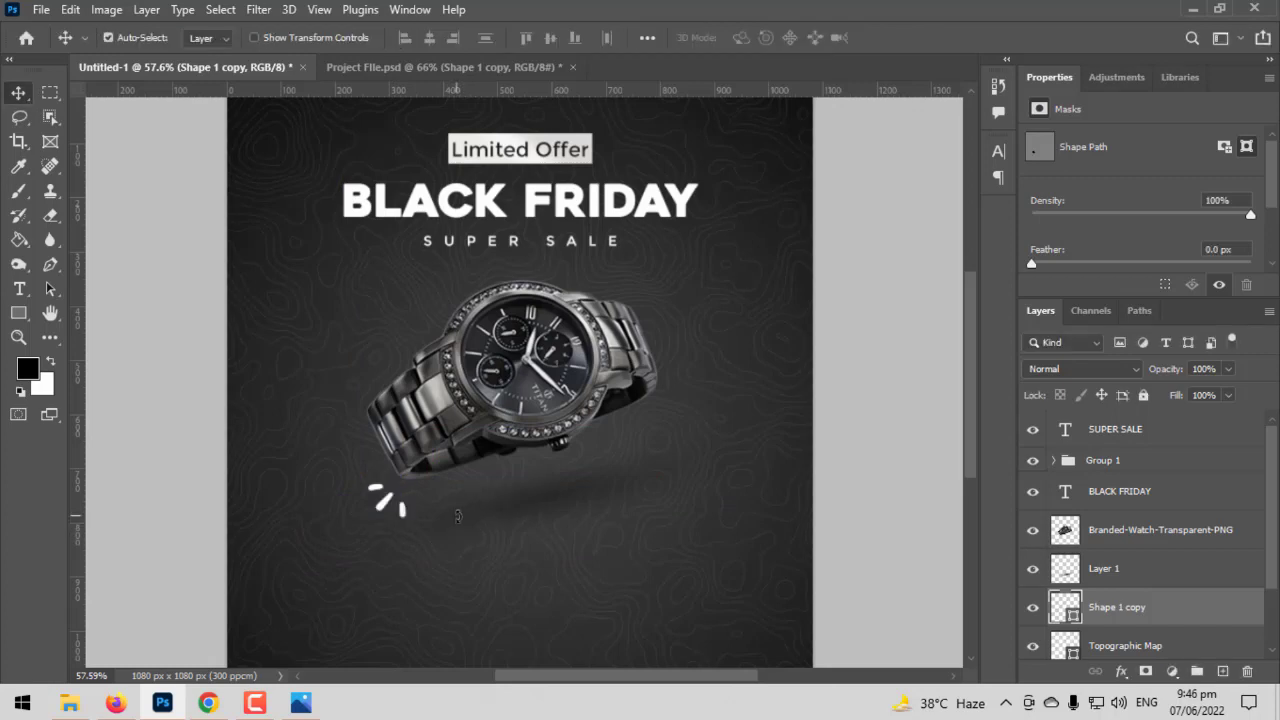
pyautogui.moveTo(393, 511); pyautogui.dragTo(388, 505)
# - Duplicate the accent strokes, flip the copy both ways, and place it by the upper-right end of the watch strap
pyautogui.moveTo(537, 412); pyautogui.dragTo(612, 336)
pyautogui.scroll(3, 363, 494)
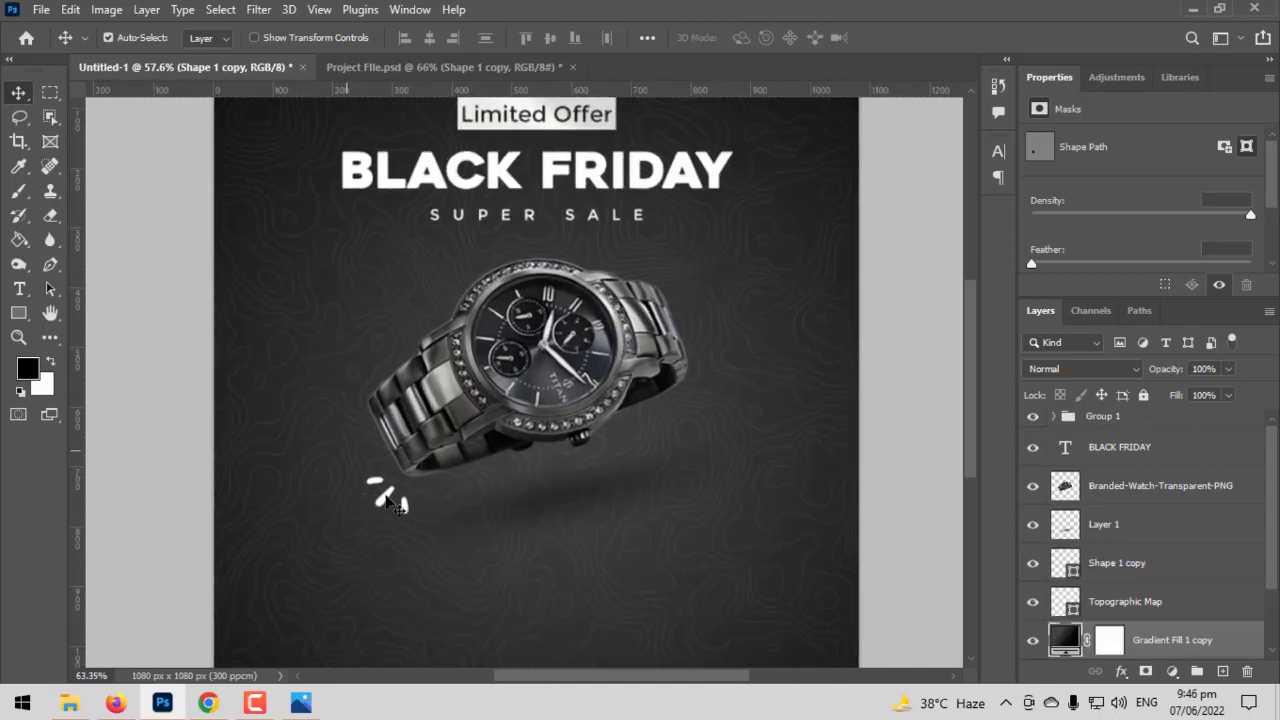
pyautogui.moveTo(390, 505)
pyautogui.mouseDown()
pyautogui.moveTo(560, 350)
pyautogui.moveTo(700, 255)
pyautogui.moveTo(757, 245)
pyautogui.moveTo(749, 234)
pyautogui.moveTo(745, 365)
pyautogui.moveTo(612, 375)
pyautogui.moveTo(568, 358)
pyautogui.mouseUp()
pyautogui.hotkey('ctrl', 't')
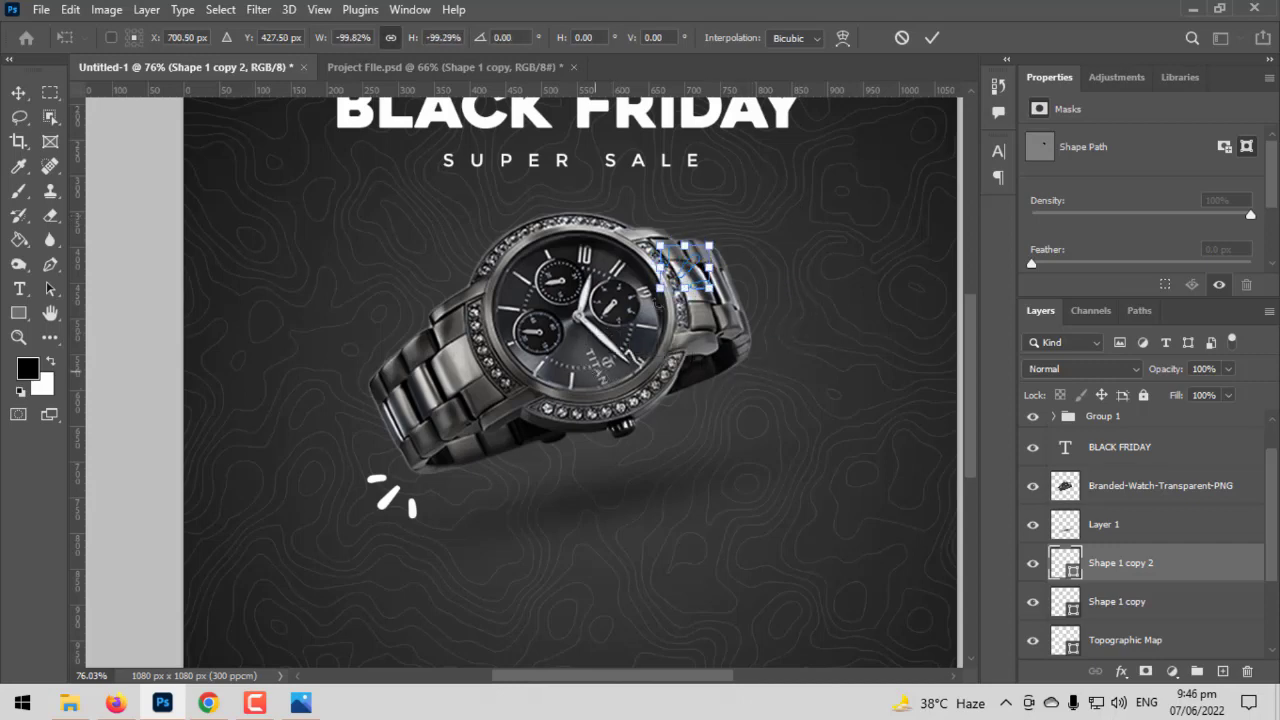
pyautogui.moveTo(704, 269); pyautogui.dragTo(804, 215)
pyautogui.moveTo(704, 241); pyautogui.dragTo(760, 244)
pyautogui.press('Return')
pyautogui.scroll(-5, 660, 375)
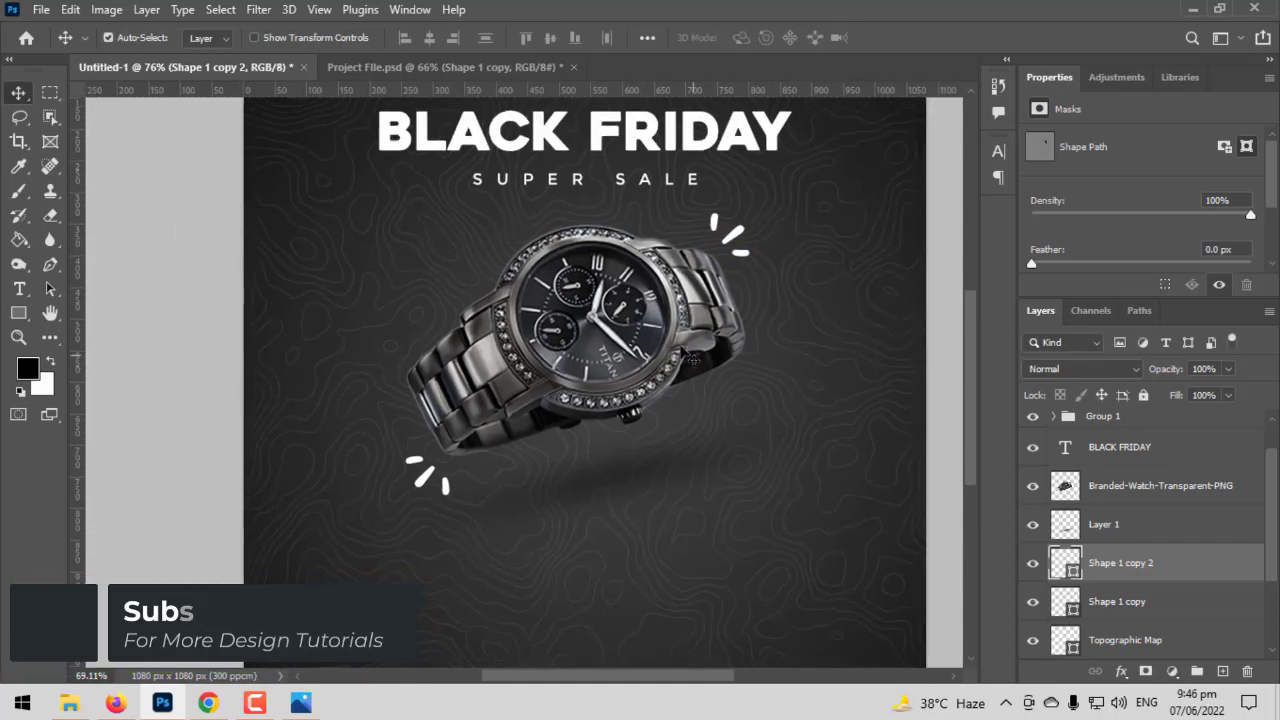
pyautogui.moveTo(660, 375); pyautogui.dragTo(627, 412)
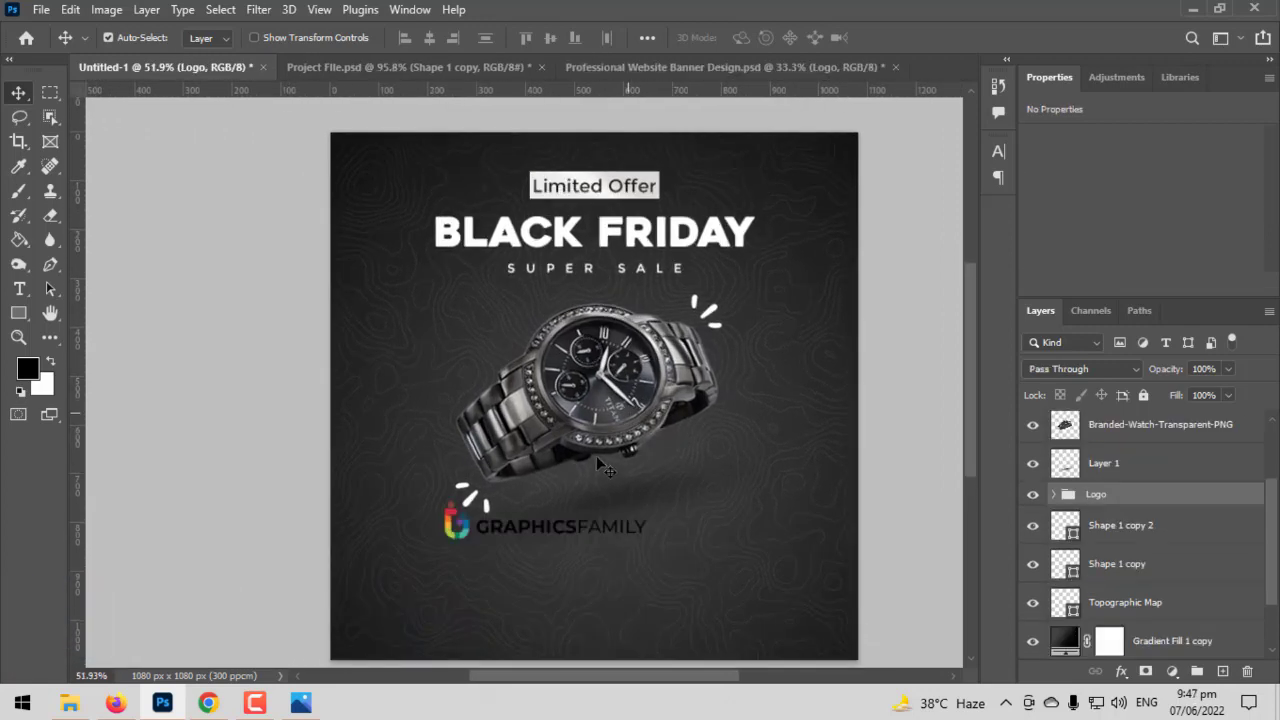
pyautogui.scroll(5, 556, 512)
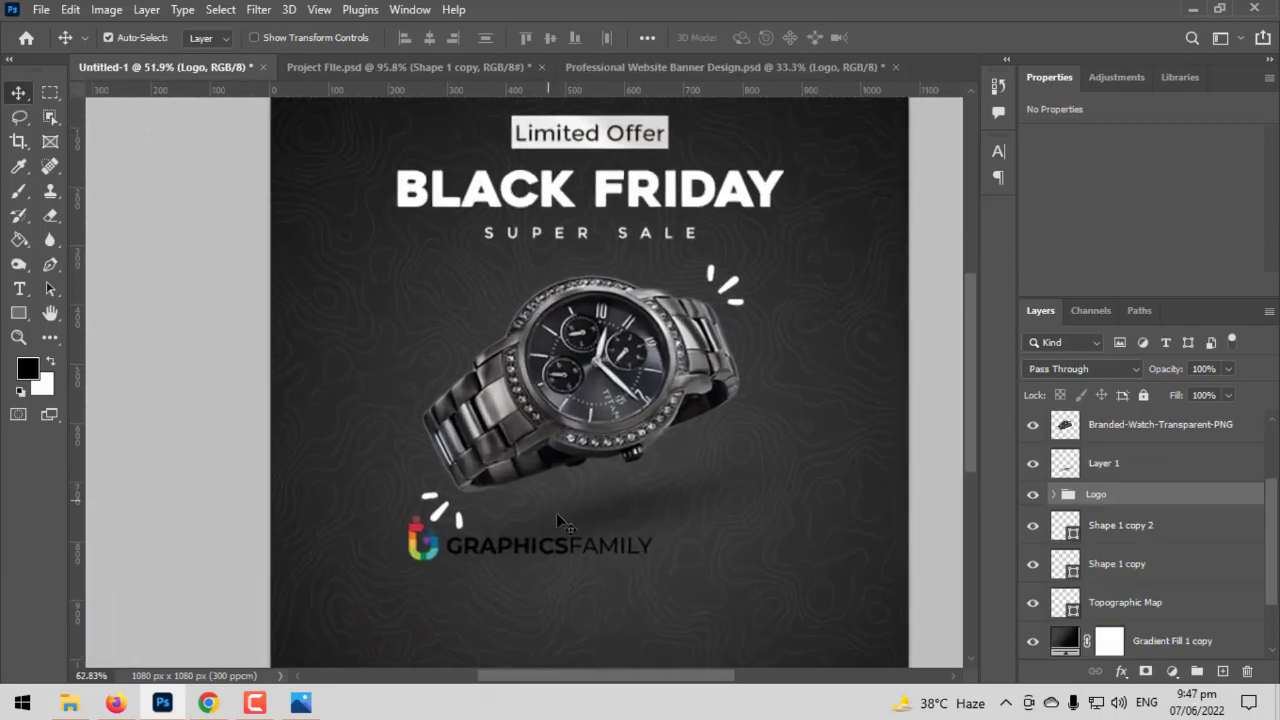
# - Break the logo's "GRAPHICSFAMILY" text into two lines, GRAPHICS above FAMILY
pyautogui.moveTo(556, 512); pyautogui.dragTo(558, 373)
pyautogui.click(20, 290)
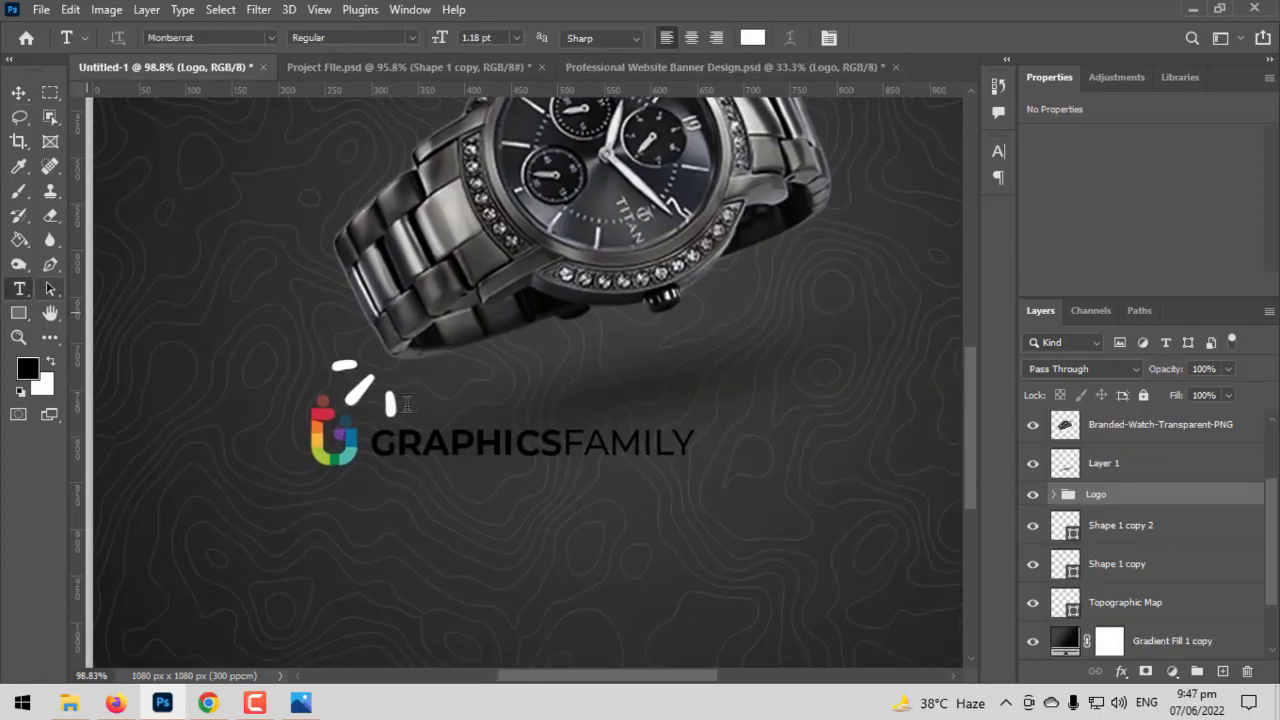
pyautogui.click(563, 442)
pyautogui.press('Return')
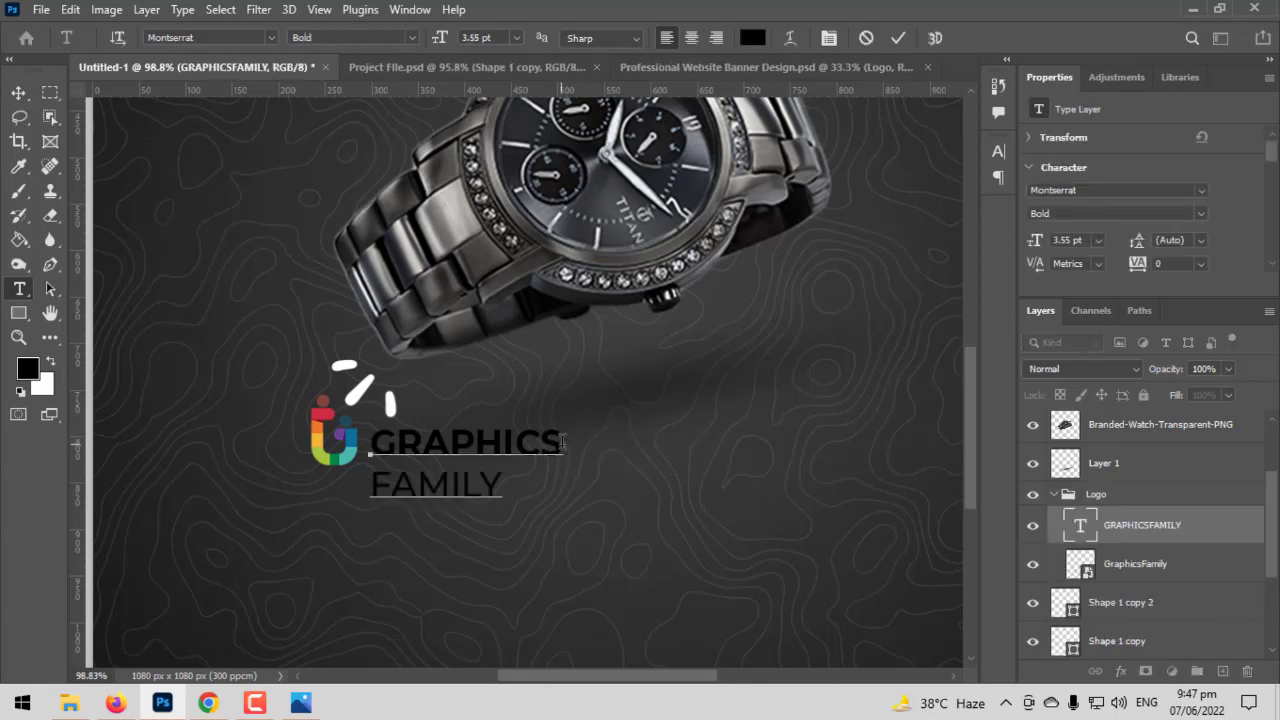
# - Set the two-line logo text to 2 pt and move it up level with the logo icon
pyautogui.hotkey('ctrl', 't')
pyautogui.hotkey('ctrl', 'a')
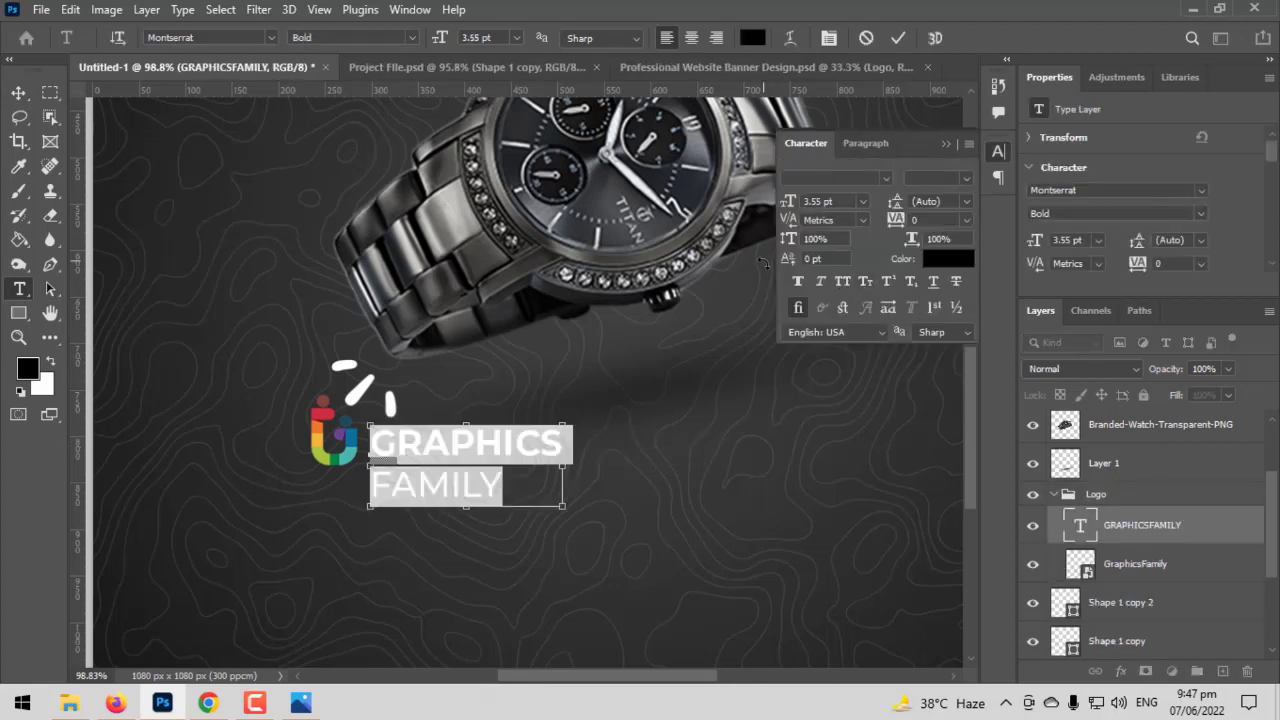
pyautogui.moveTo(788, 208); pyautogui.dragTo(787, 218)
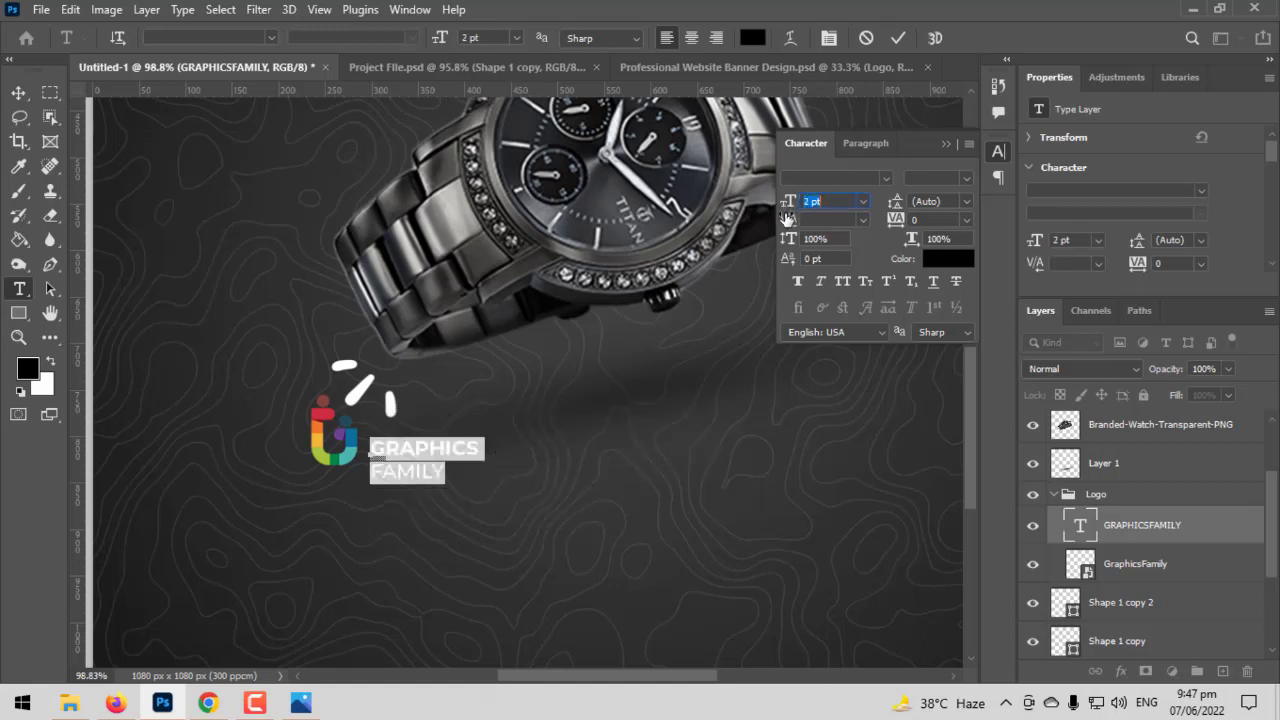
pyautogui.click(18, 92)
pyautogui.moveTo(410, 407); pyautogui.dragTo(405, 440)
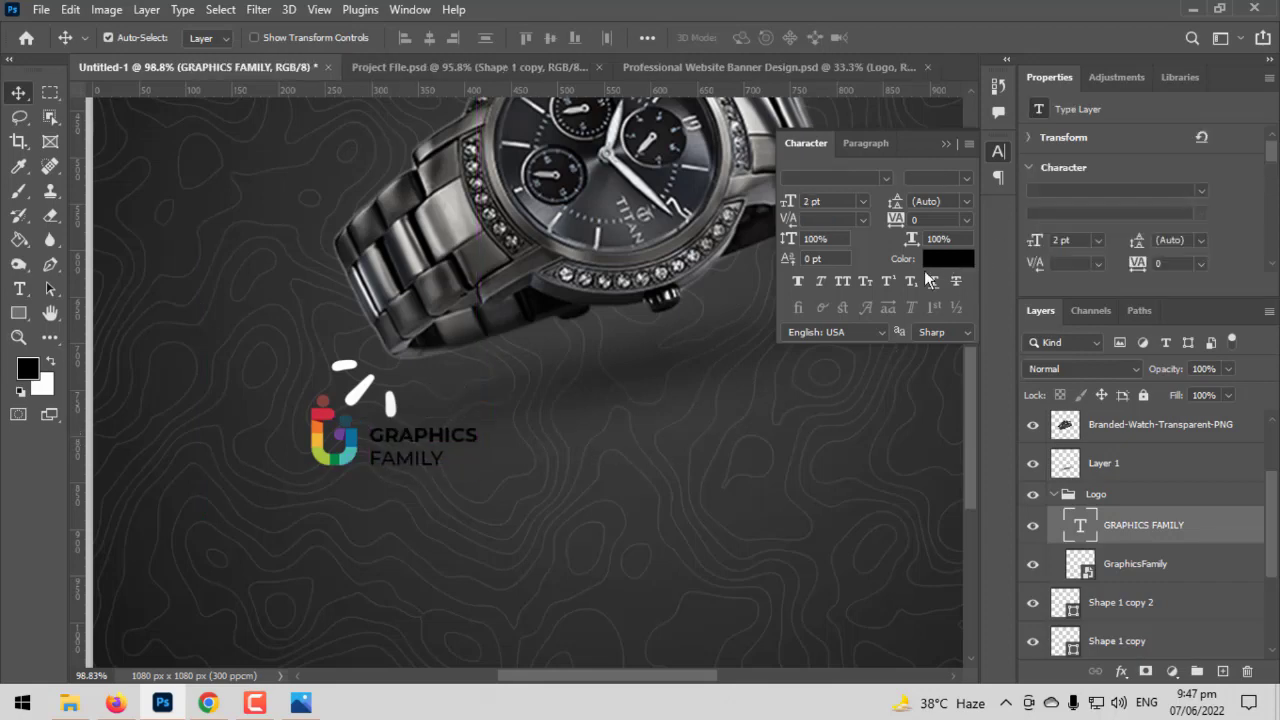
# - Change the logo text colour to white (ffffff)
pyautogui.click(935, 259)
pyautogui.write('ffffff')
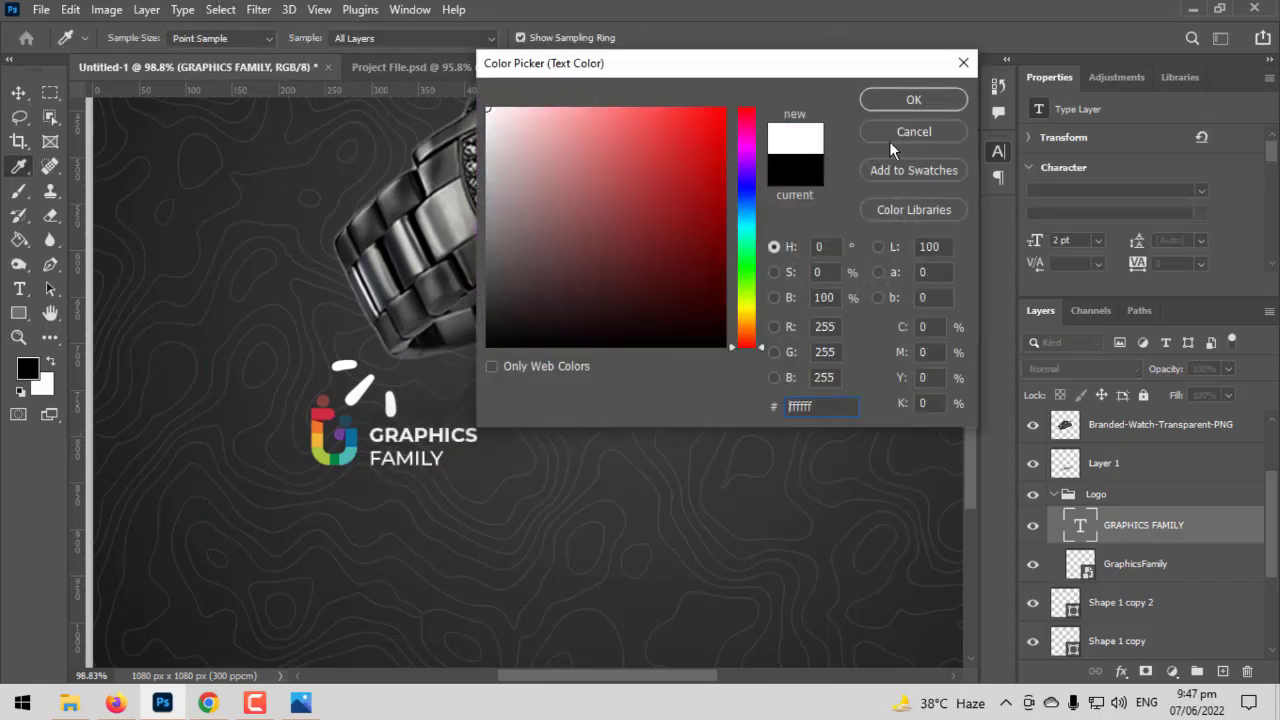
pyautogui.click(913, 100)
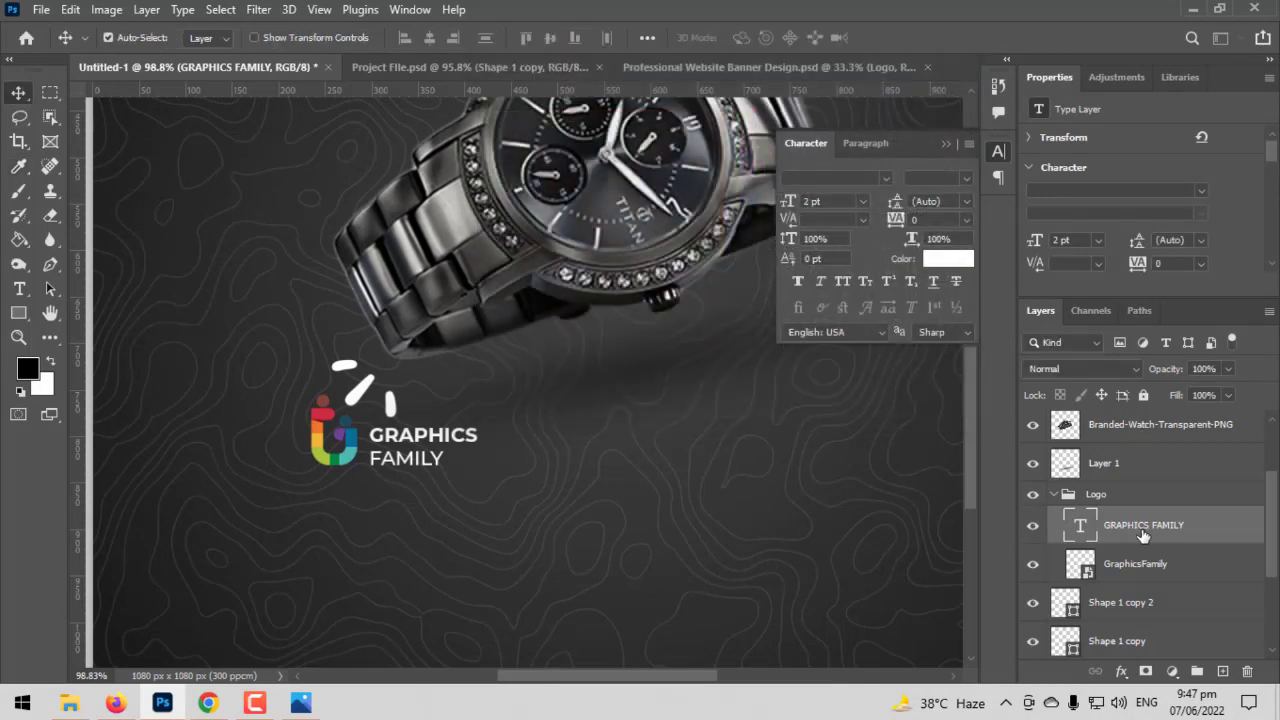
# - Bring the Logo group to the top of the layer stack and move it to the canvas's lower-left corner
pyautogui.click(1053, 497)
pyautogui.click(1055, 497)
pyautogui.moveTo(1092, 497); pyautogui.dragTo(1105, 412)
pyautogui.hotkey('ctrl', 't')
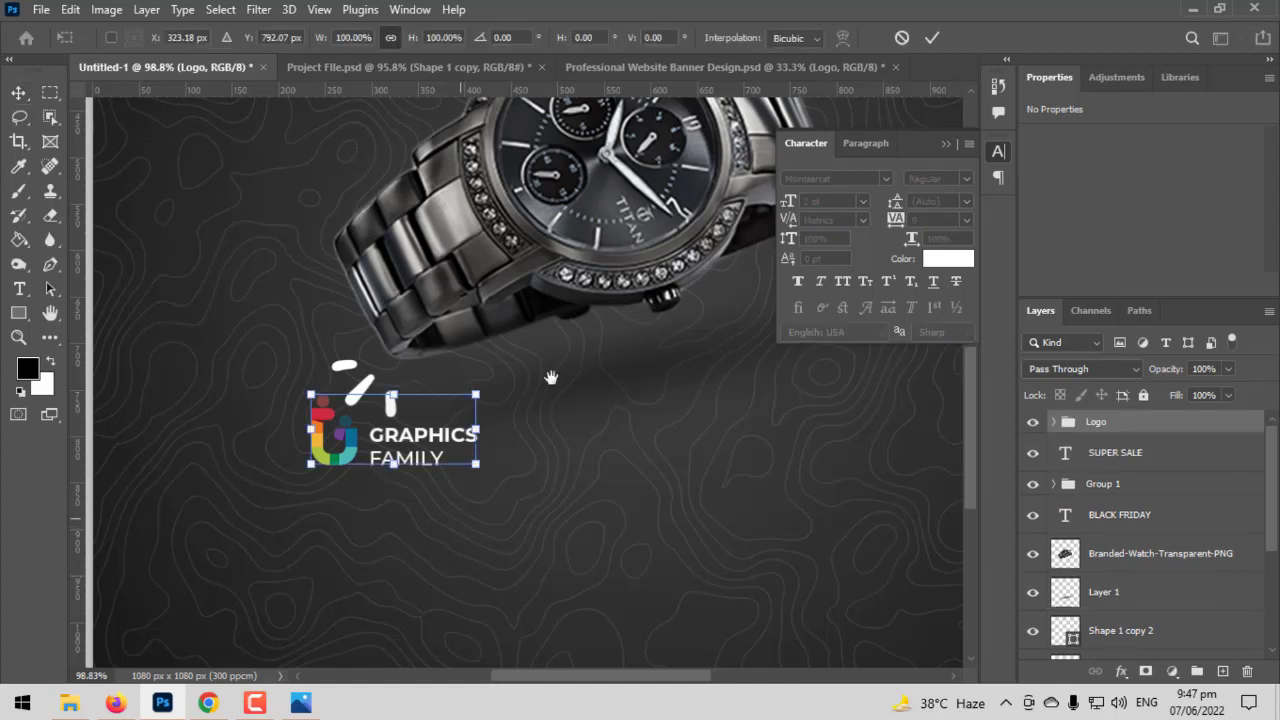
pyautogui.moveTo(551, 378); pyautogui.dragTo(283, 511)
pyautogui.press('Return')
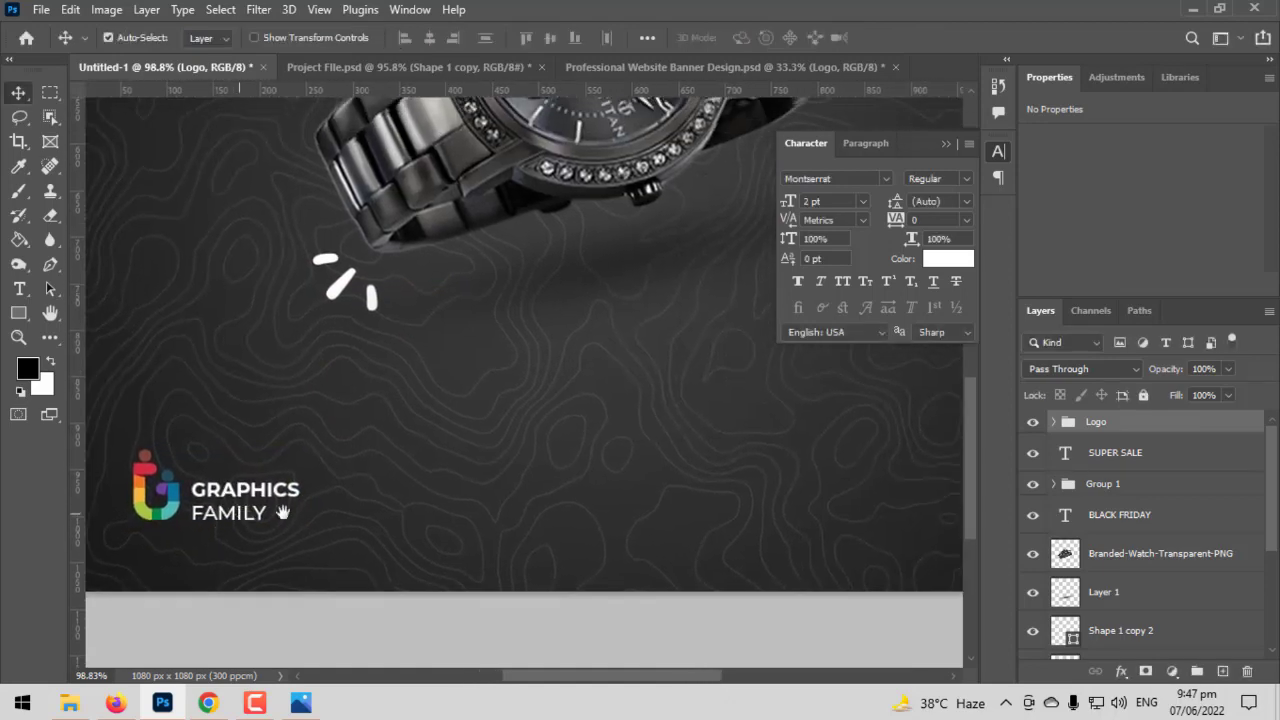
# - Move the "50% Off" group to the bottom centre of the canvas, level with the logo, transforming it despite the missing NexaBlack font
pyautogui.scroll(-3, 283, 511)
pyautogui.moveTo(468, 408); pyautogui.dragTo(450, 493)
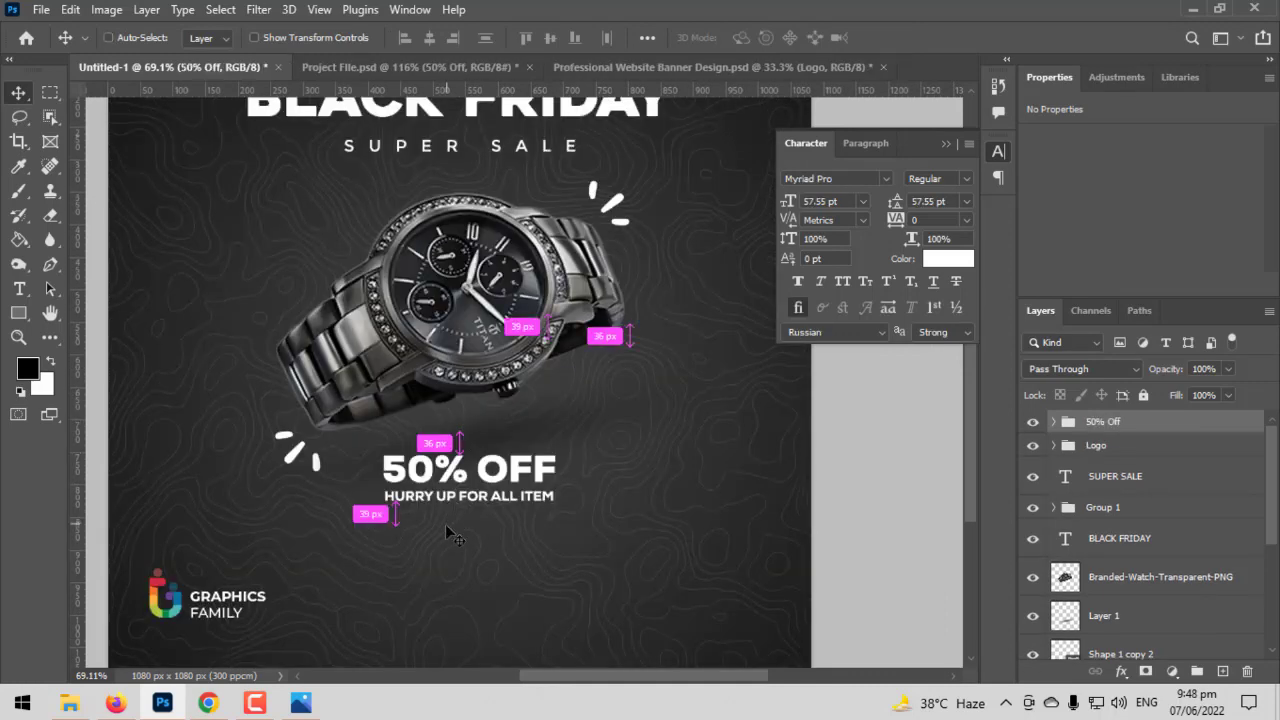
pyautogui.hotkey('ctrl', 't')
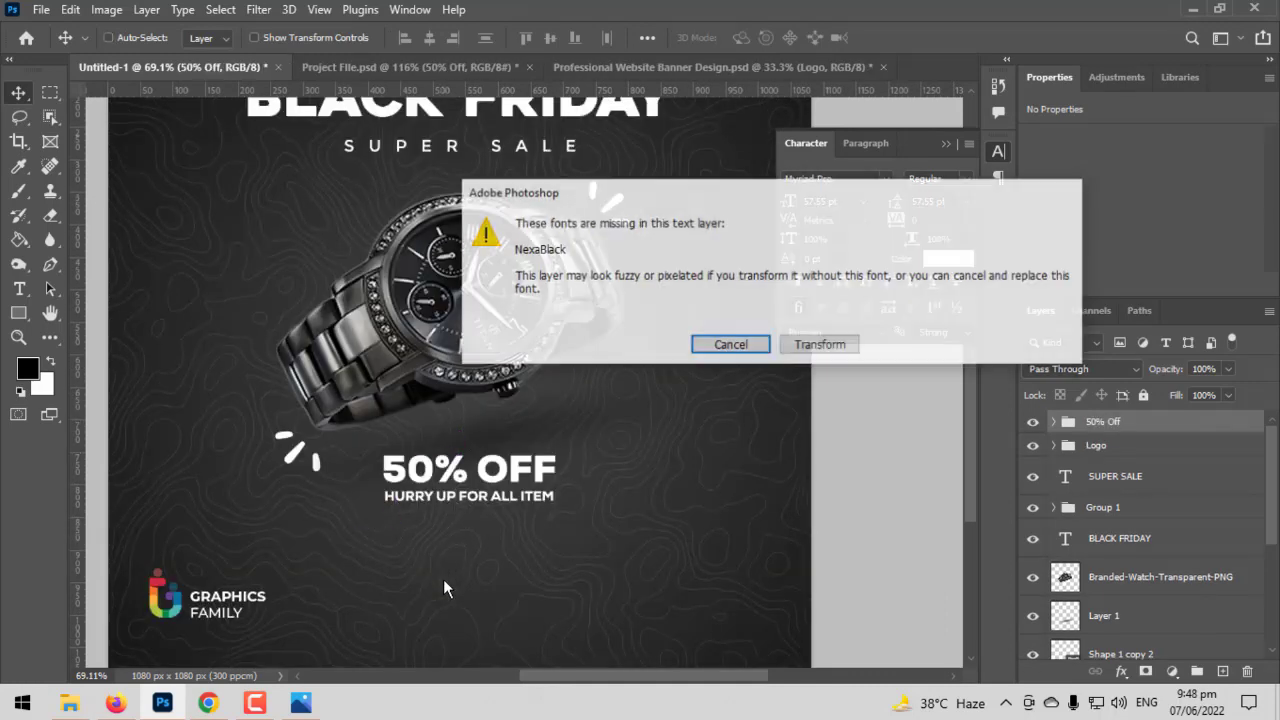
pyautogui.click(820, 343)
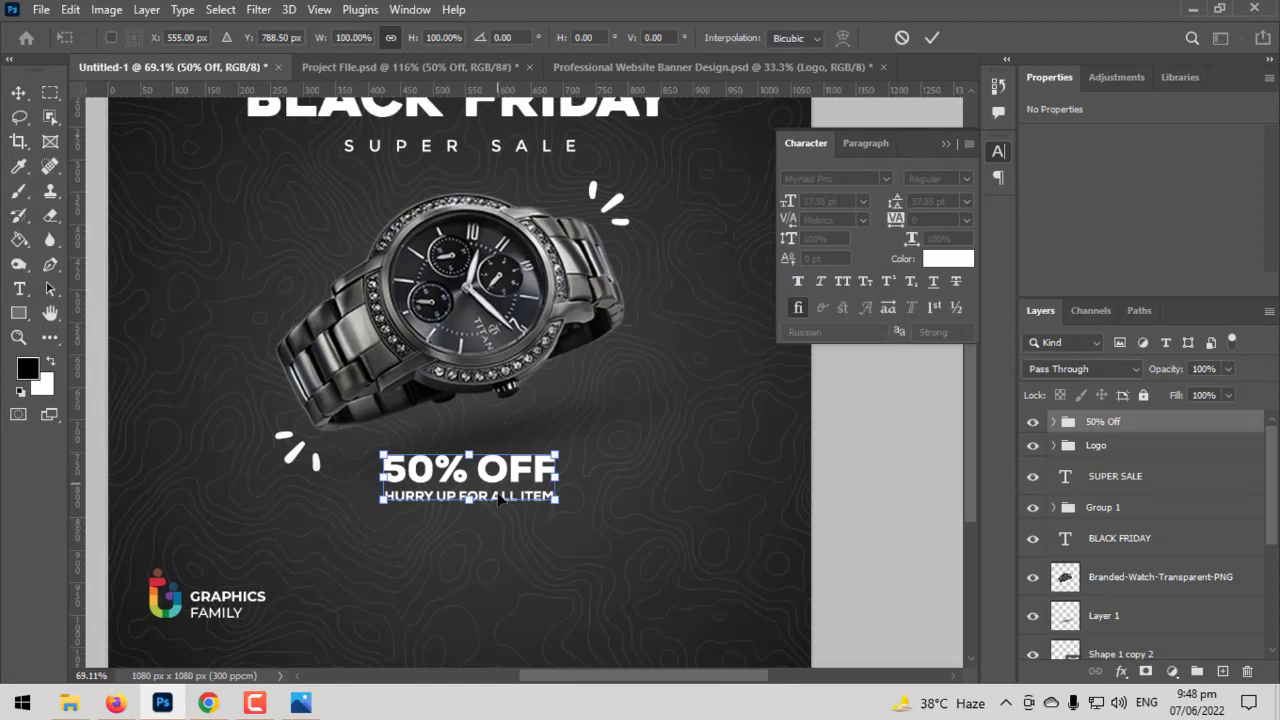
pyautogui.moveTo(497, 500); pyautogui.dragTo(577, 483)
pyautogui.press('Return')
pyautogui.scroll(1, 478, 602)
pyautogui.scroll(2, 591, 552)
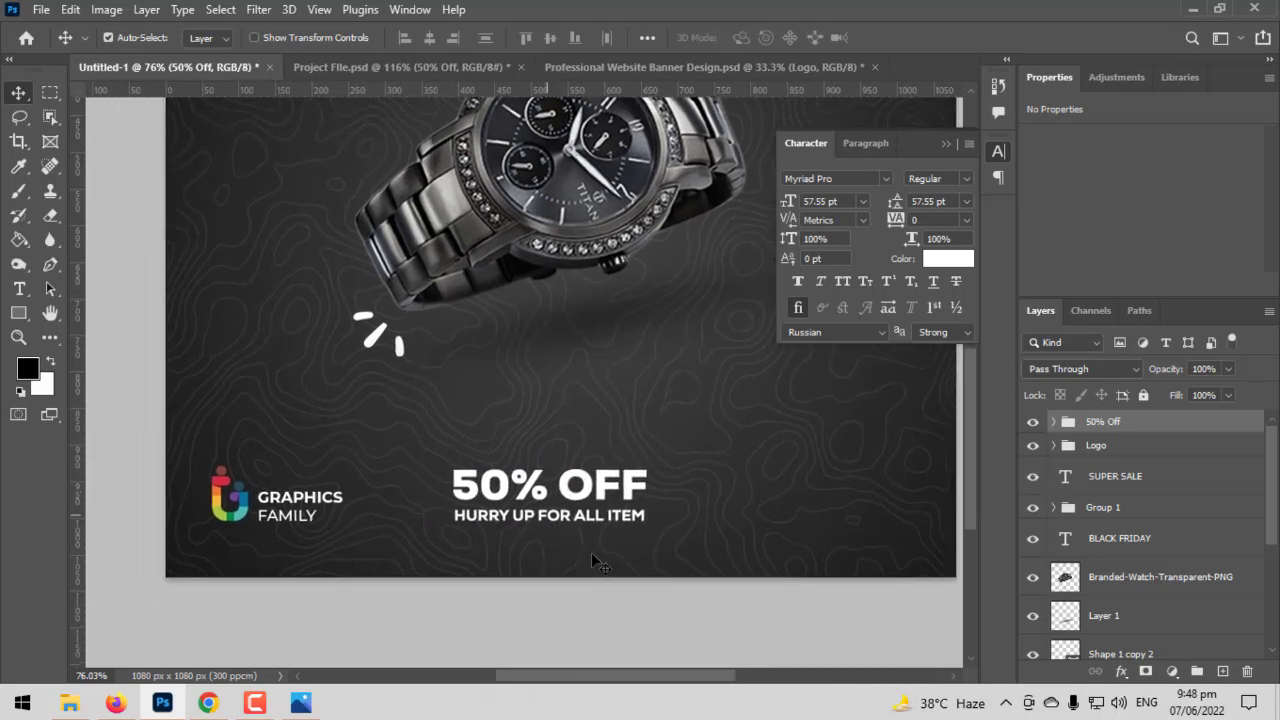
pyautogui.moveTo(612, 558); pyautogui.dragTo(596, 593)
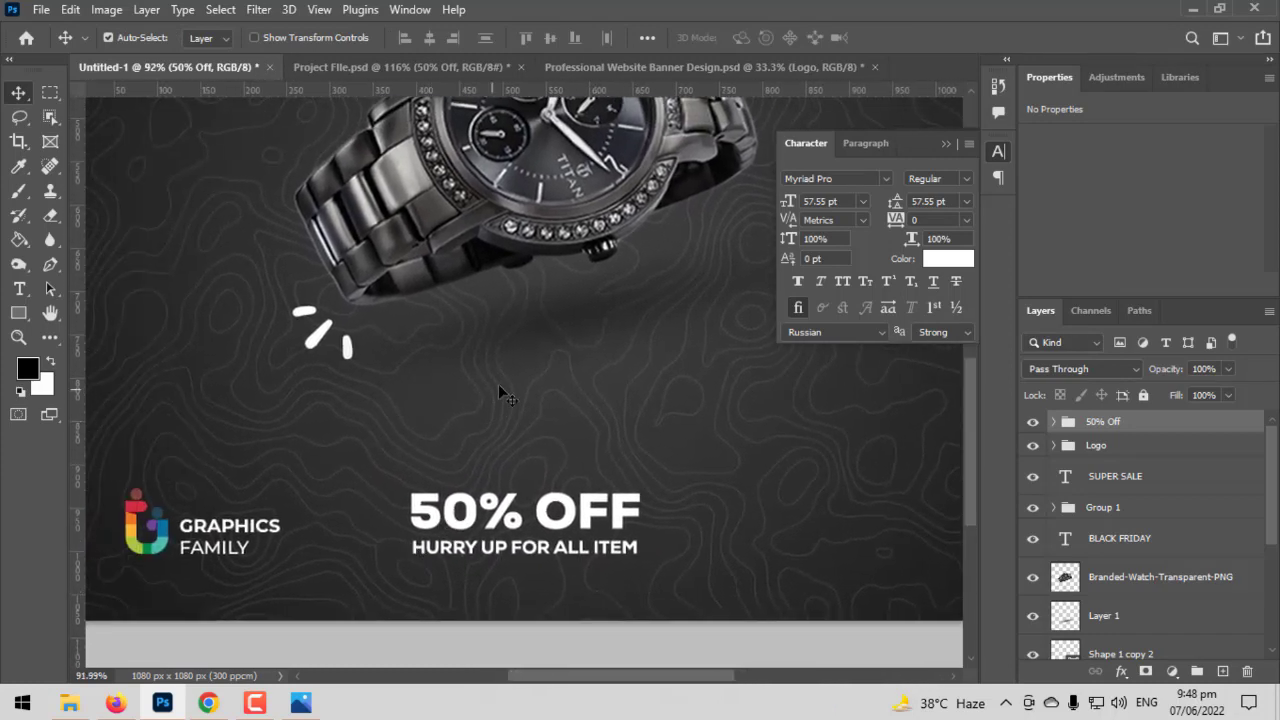
# - Draw a rectangle about 228 × 71 px to the right of the "50% OFF" text
pyautogui.scroll(1, 604, 418)
pyautogui.moveTo(609, 466); pyautogui.dragTo(516, 425)
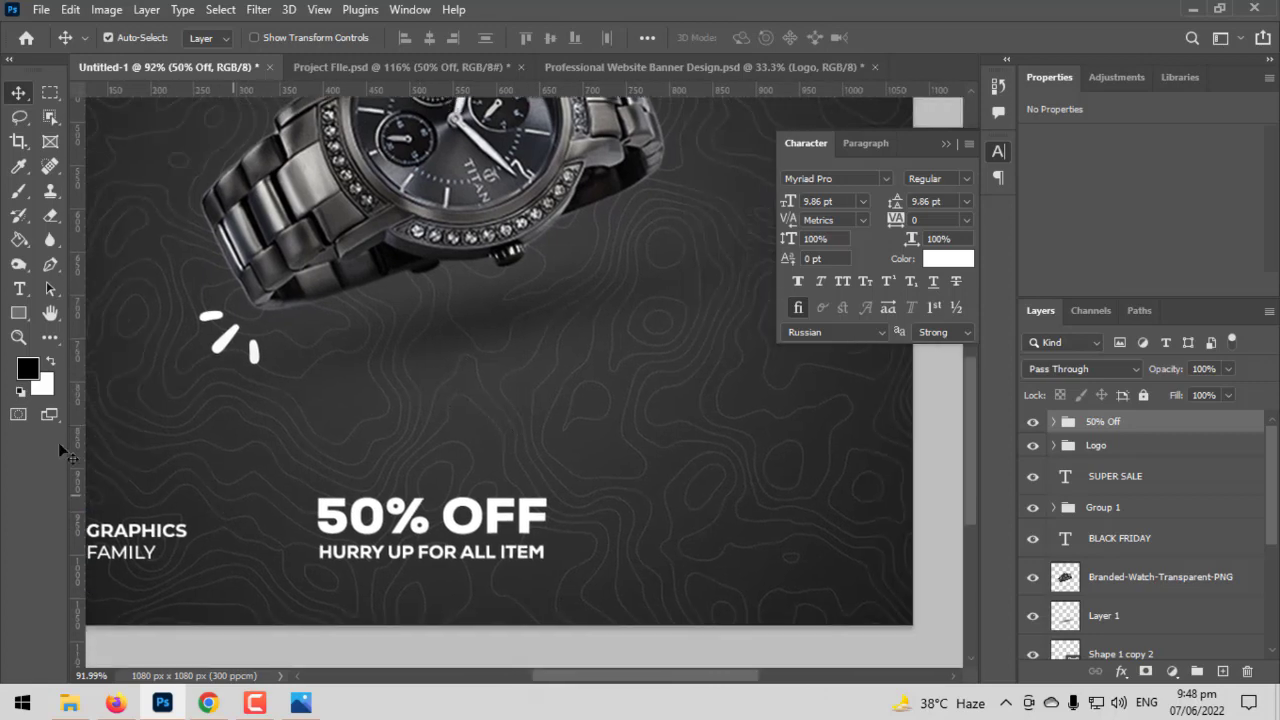
pyautogui.rightClick(22, 313)
pyautogui.click(134, 318)
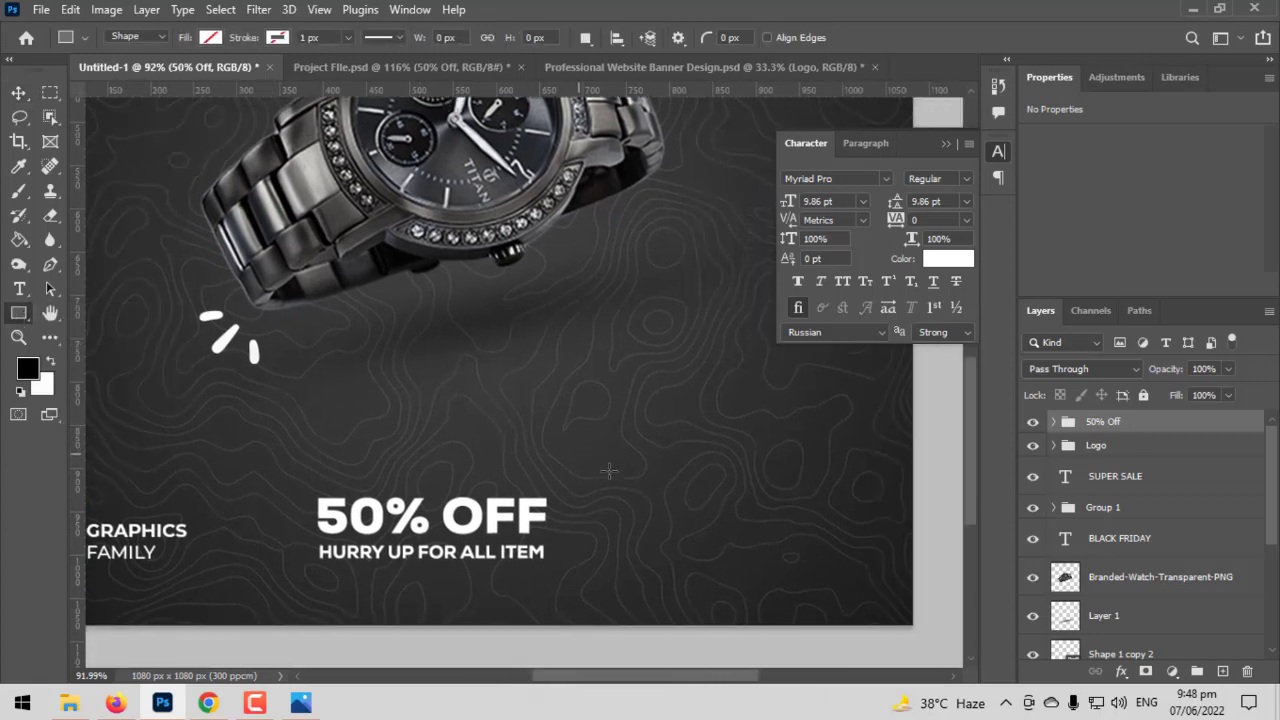
pyautogui.moveTo(582, 455); pyautogui.dragTo(779, 516)
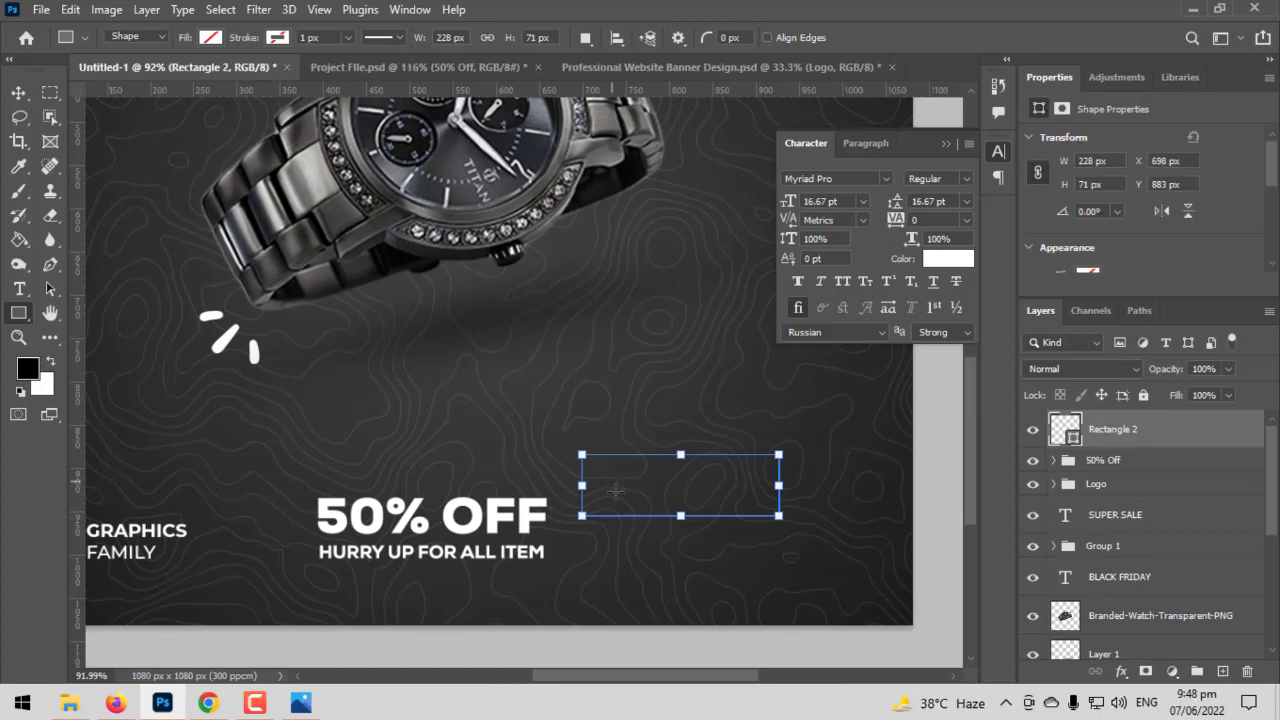
# - Fully round the rectangle's corners into a pill shape and fill it with white
pyautogui.scroll(6, 615, 490)
pyautogui.moveTo(543, 421); pyautogui.dragTo(676, 468)
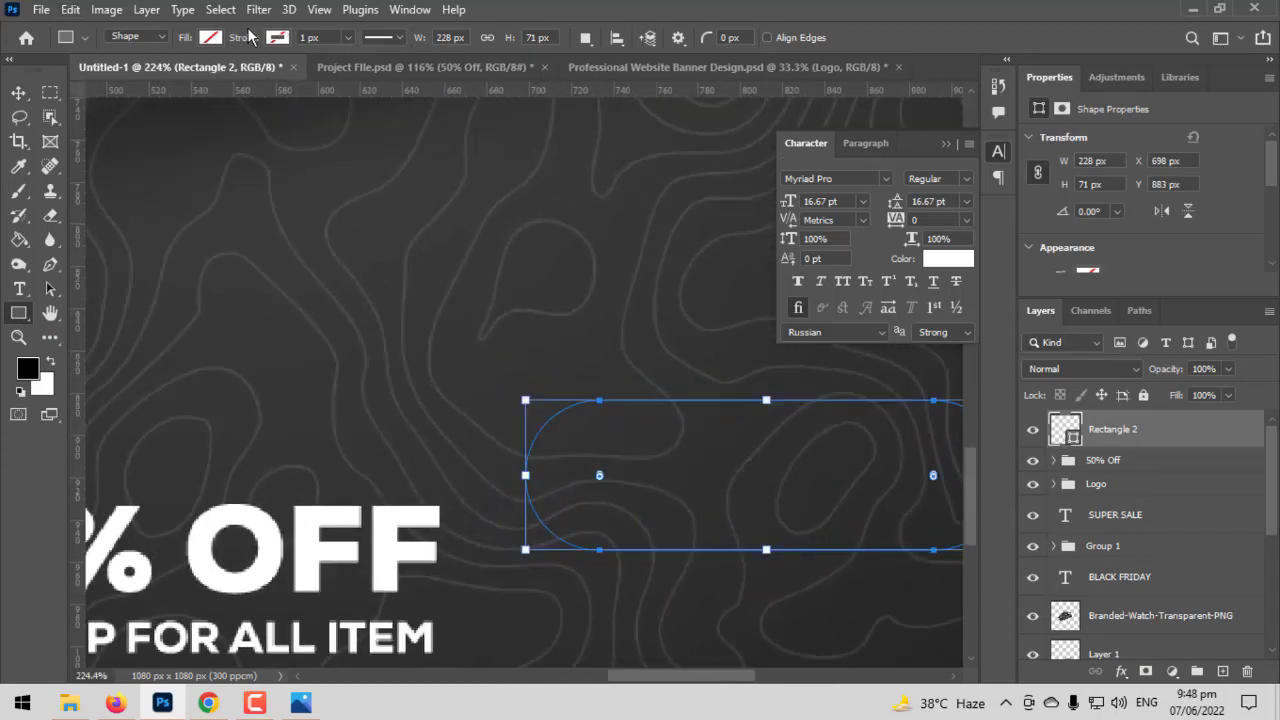
pyautogui.click(211, 38)
pyautogui.click(92, 137)
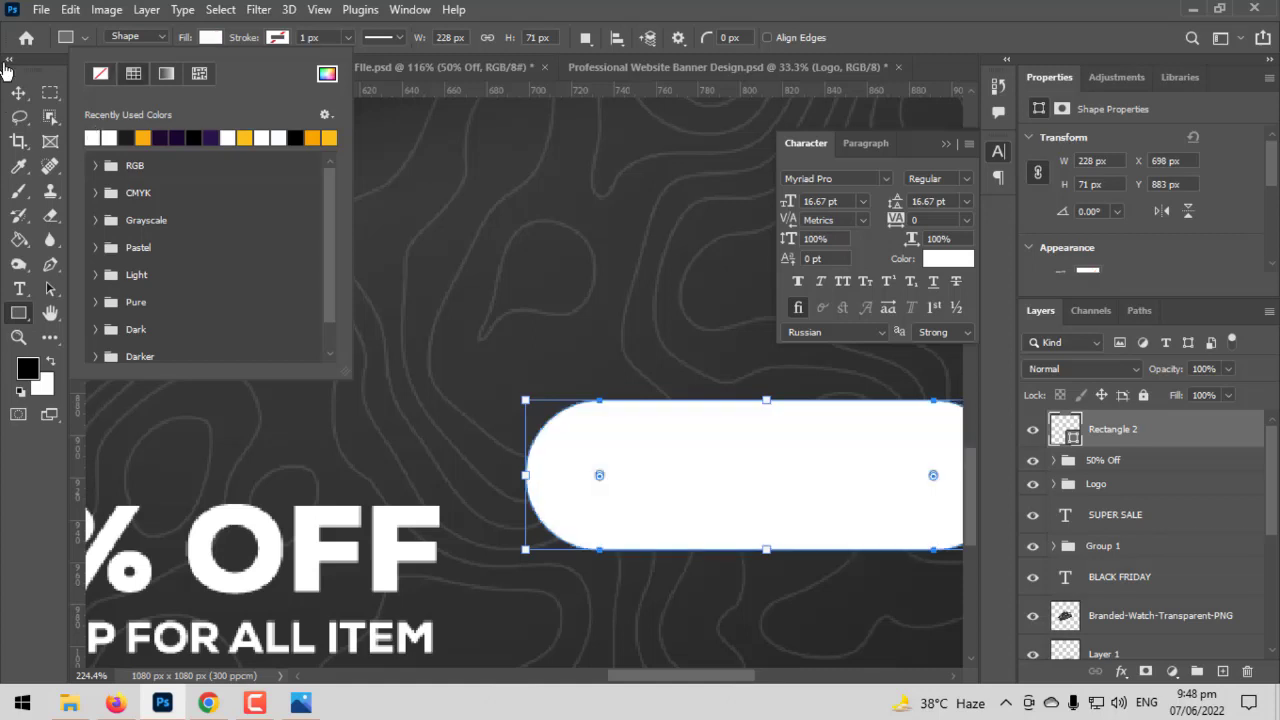
pyautogui.press('Return')
# - Add the text "SHOP NOW" on the canvas near the white pill shape
pyautogui.click(18, 288)
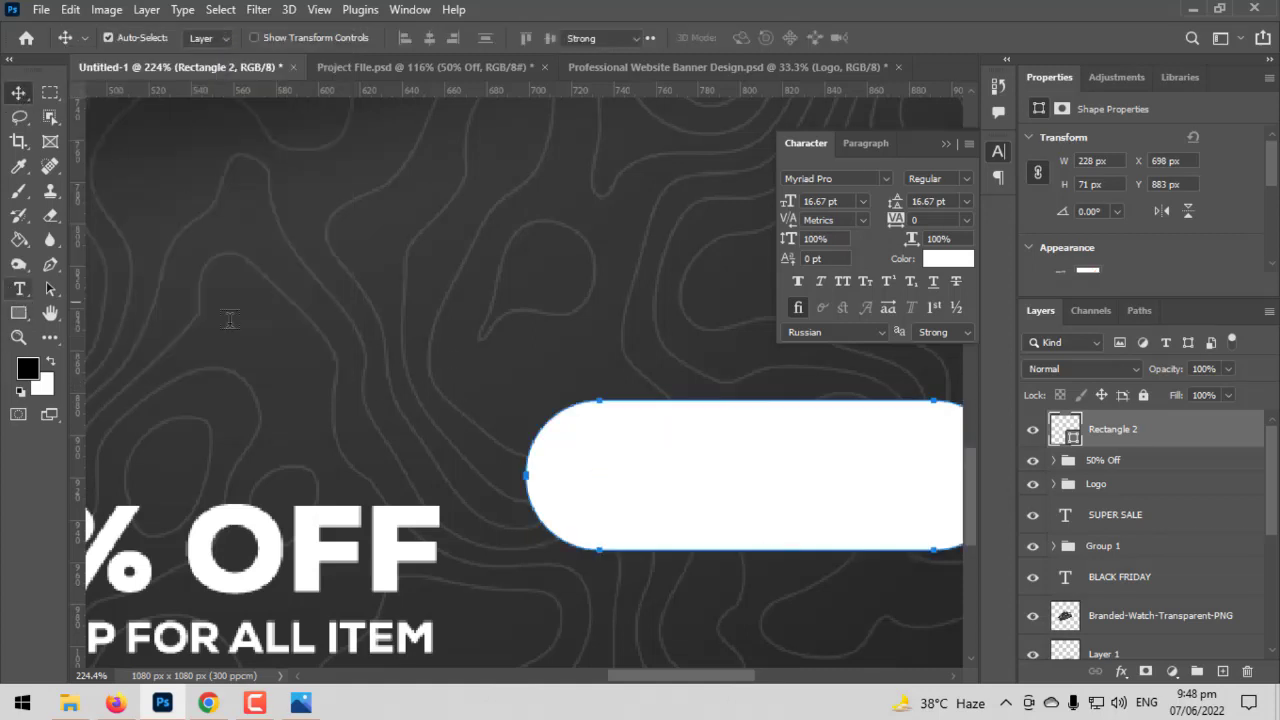
pyautogui.click(392, 339)
pyautogui.write('S')
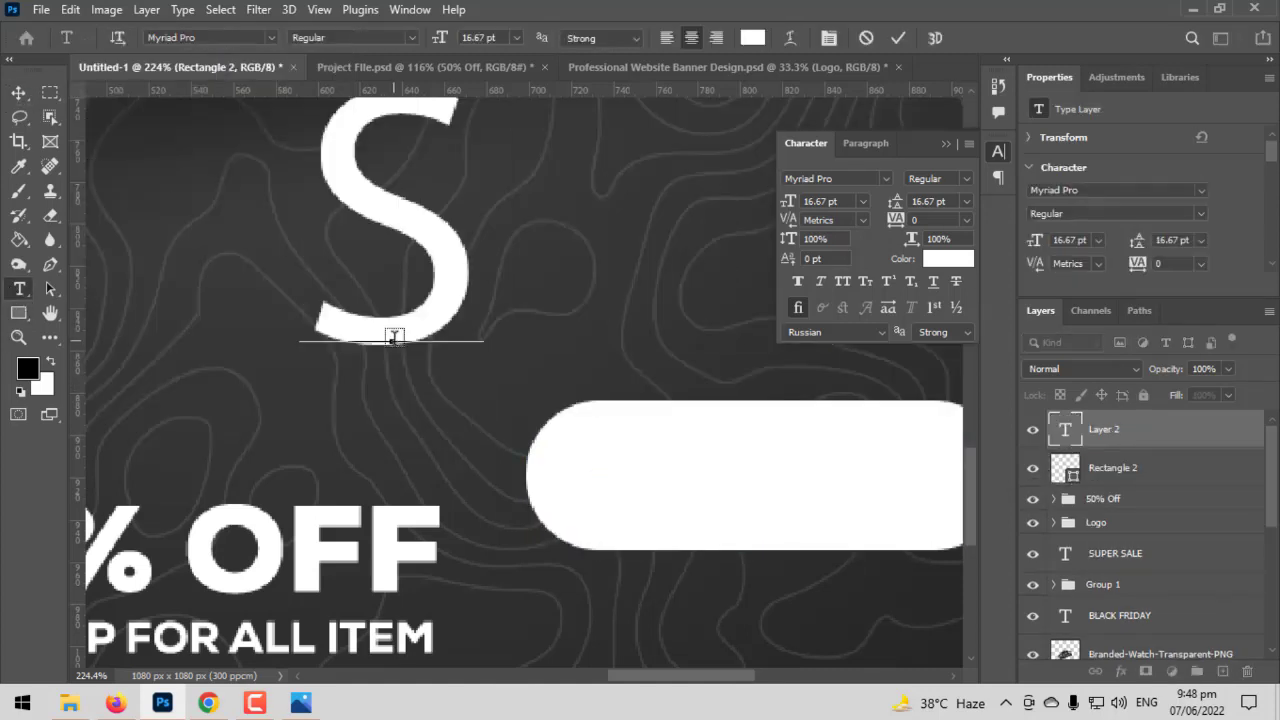
pyautogui.write('HOP NOW')
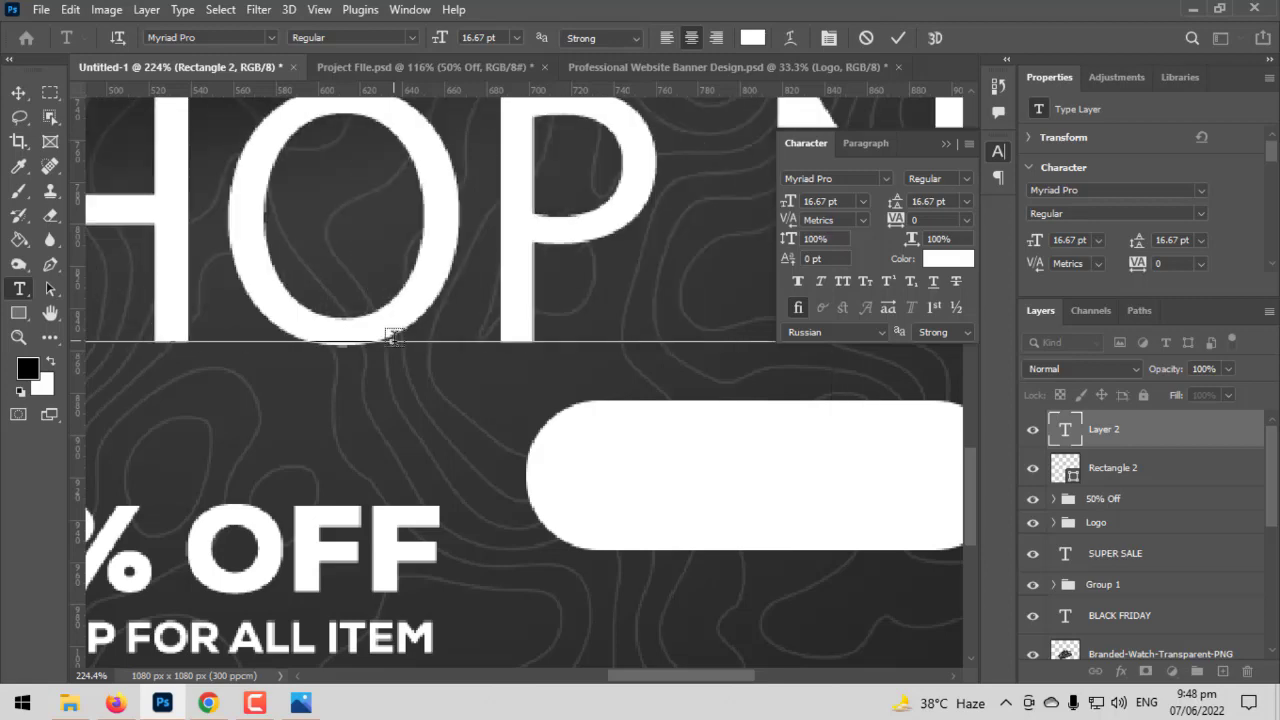
# - Set the "SHOP NOW" text in Montserrat Bold at 2 pt
pyautogui.hotkey('ctrl', 'a')
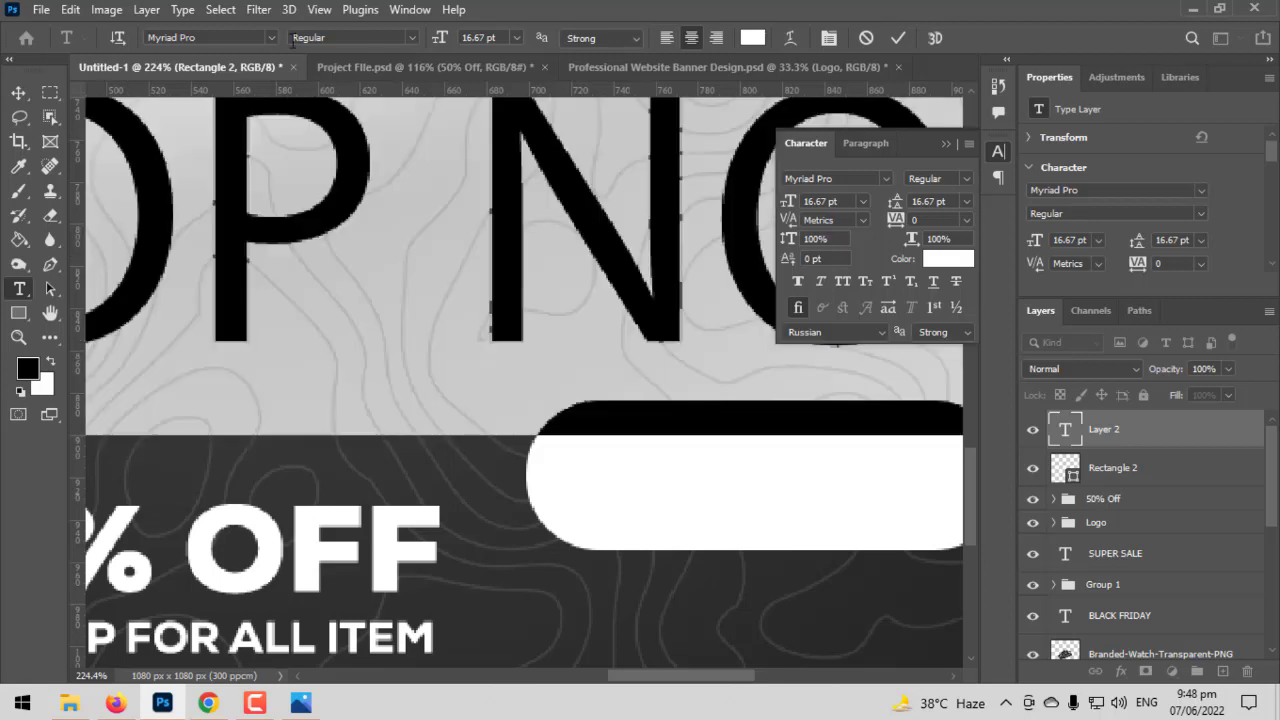
pyautogui.click(275, 39)
pyautogui.scroll(3, 362, 166)
pyautogui.scroll(3, 362, 170)
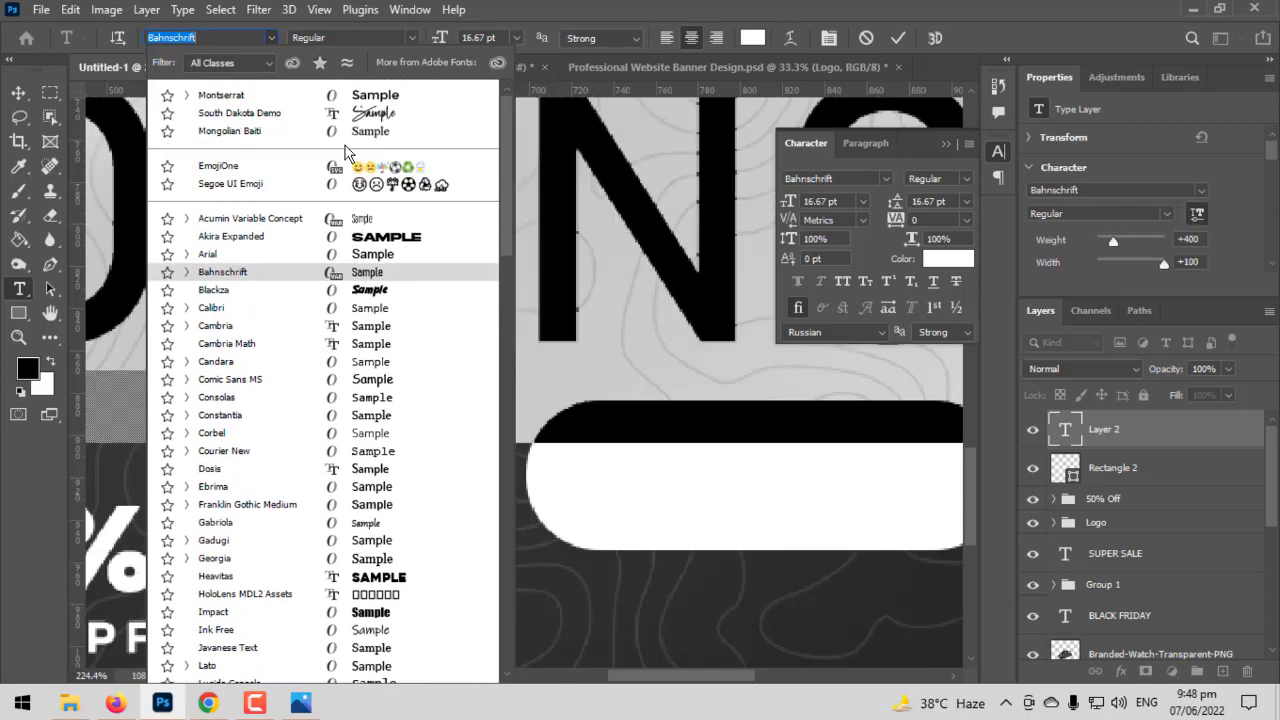
pyautogui.click(300, 83)
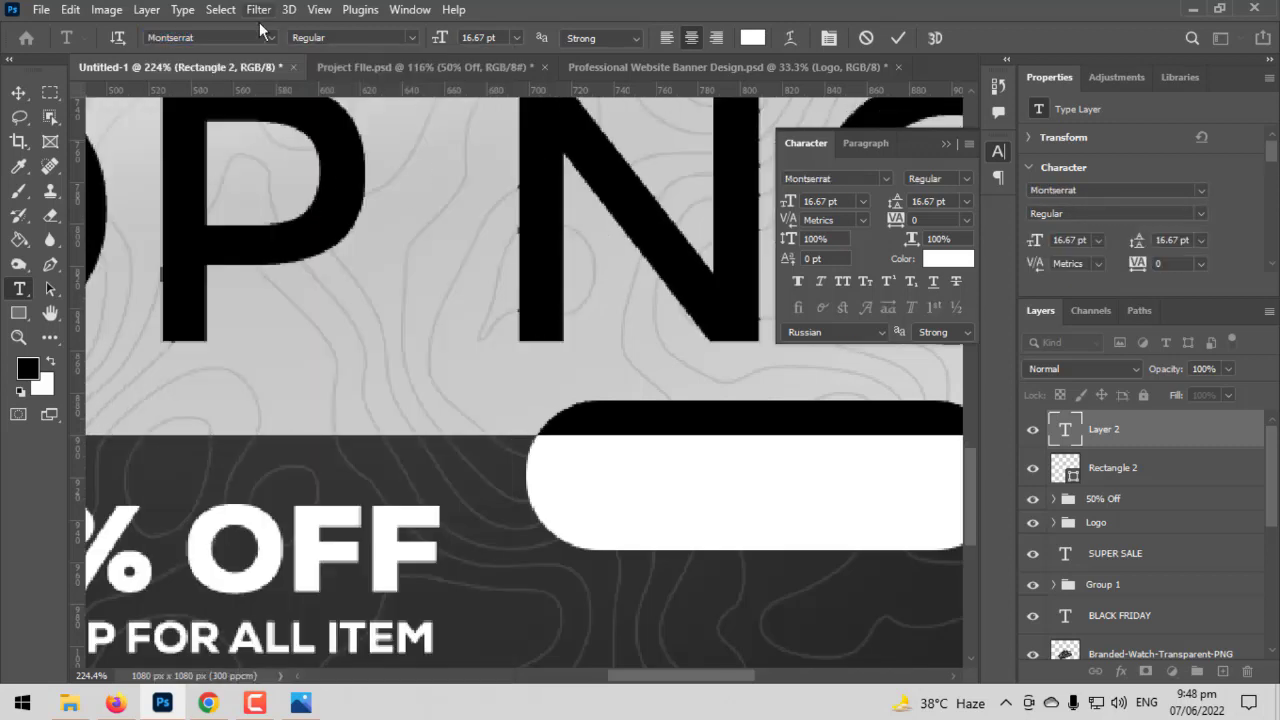
pyautogui.click(414, 37)
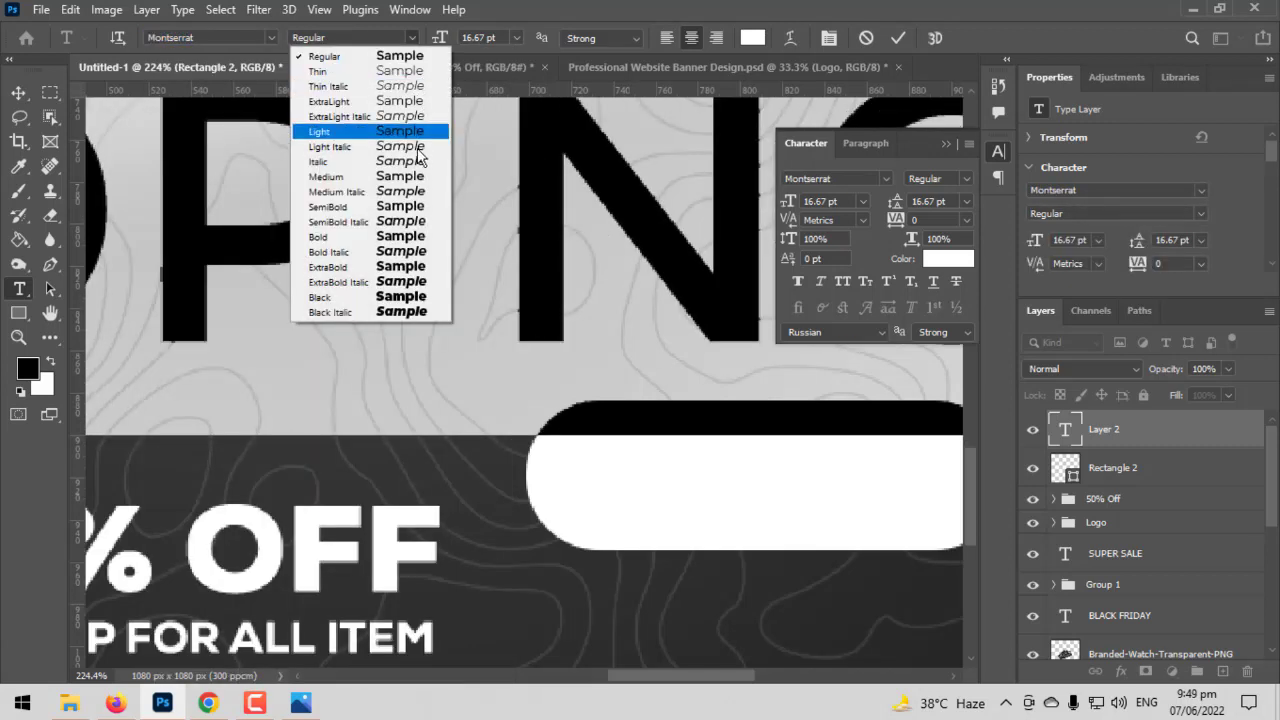
pyautogui.click(360, 238)
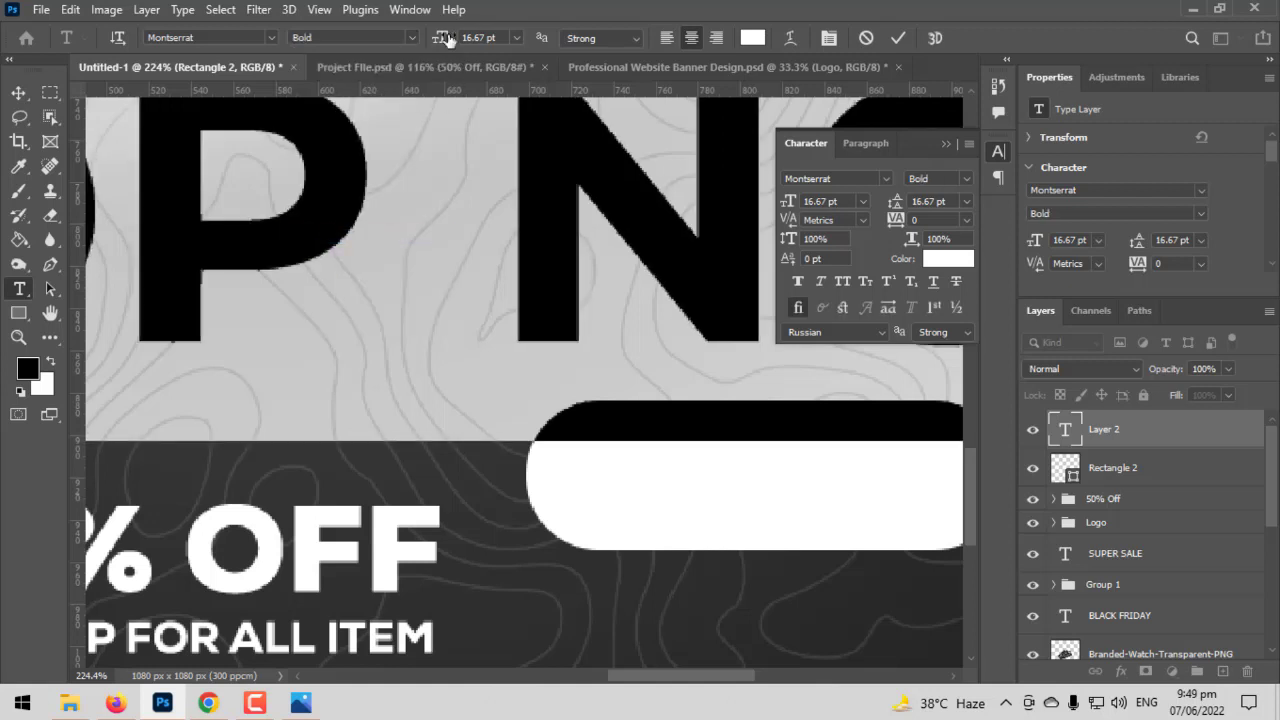
pyautogui.moveTo(443, 37); pyautogui.dragTo(437, 43)
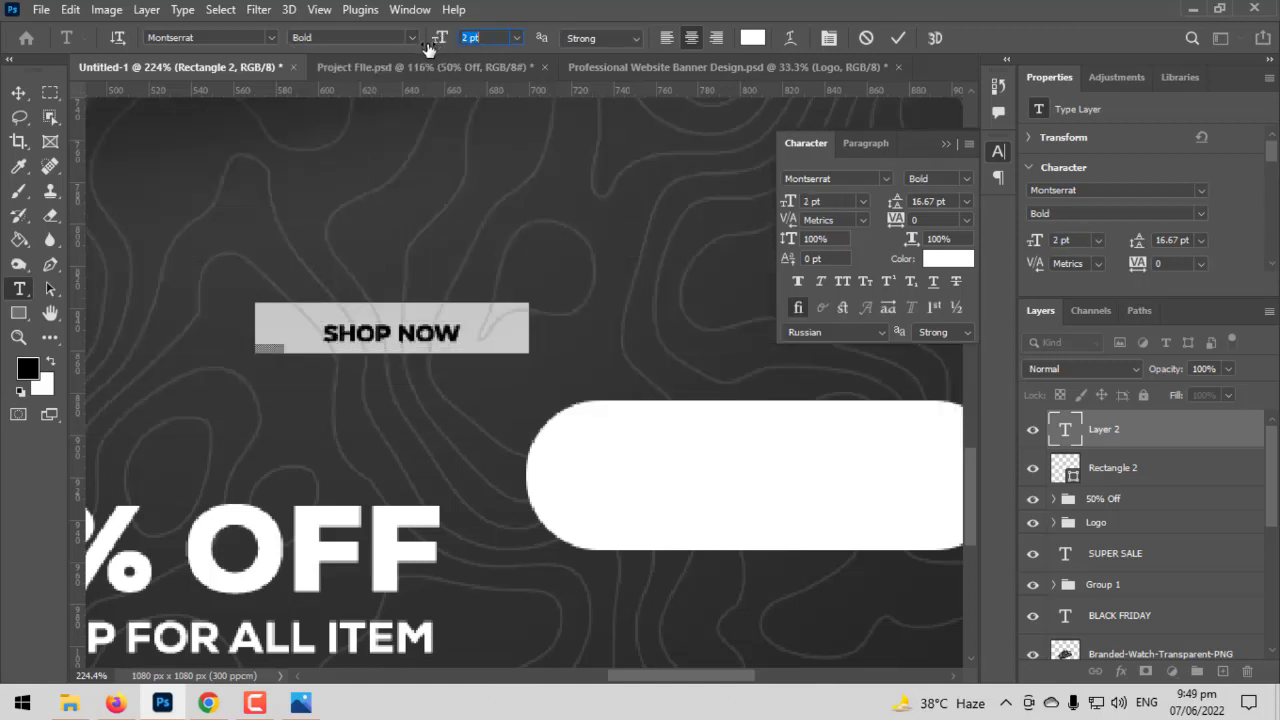
# - Move the "SHOP NOW" text onto the white pill and colour it dark grey #393939, sampled from the background
pyautogui.click(18, 93)
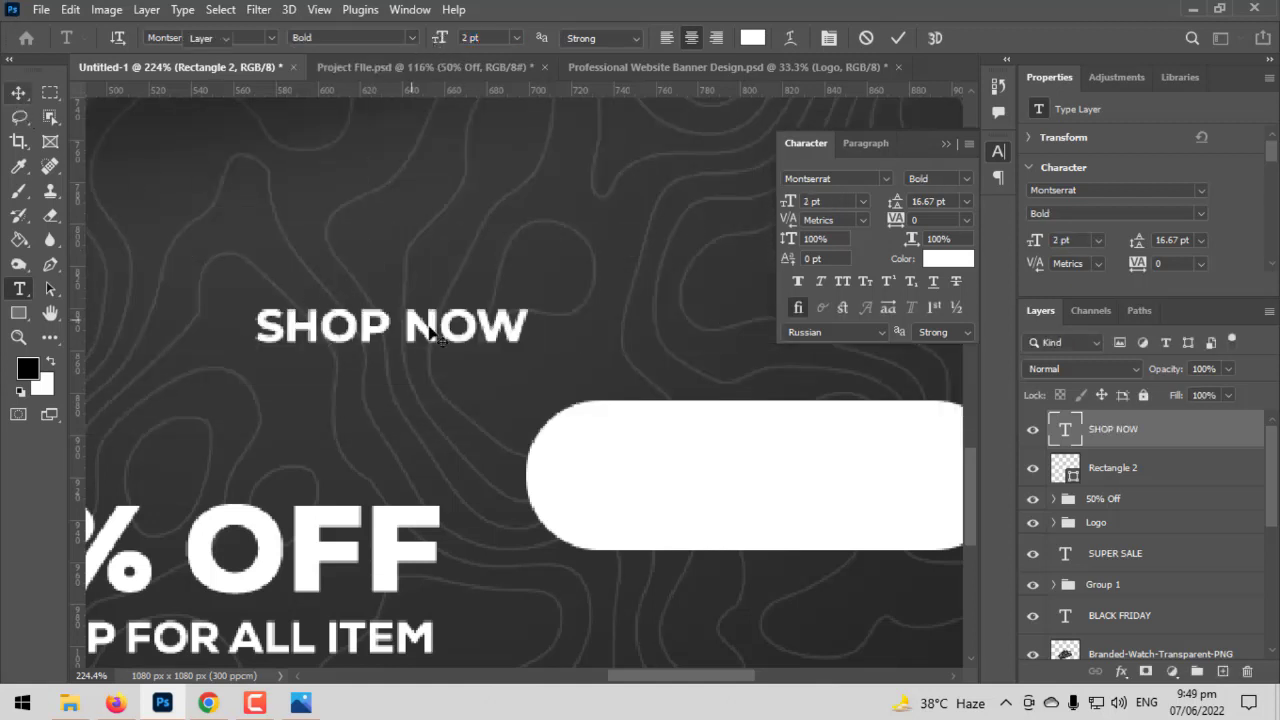
pyautogui.moveTo(530, 349); pyautogui.dragTo(928, 496)
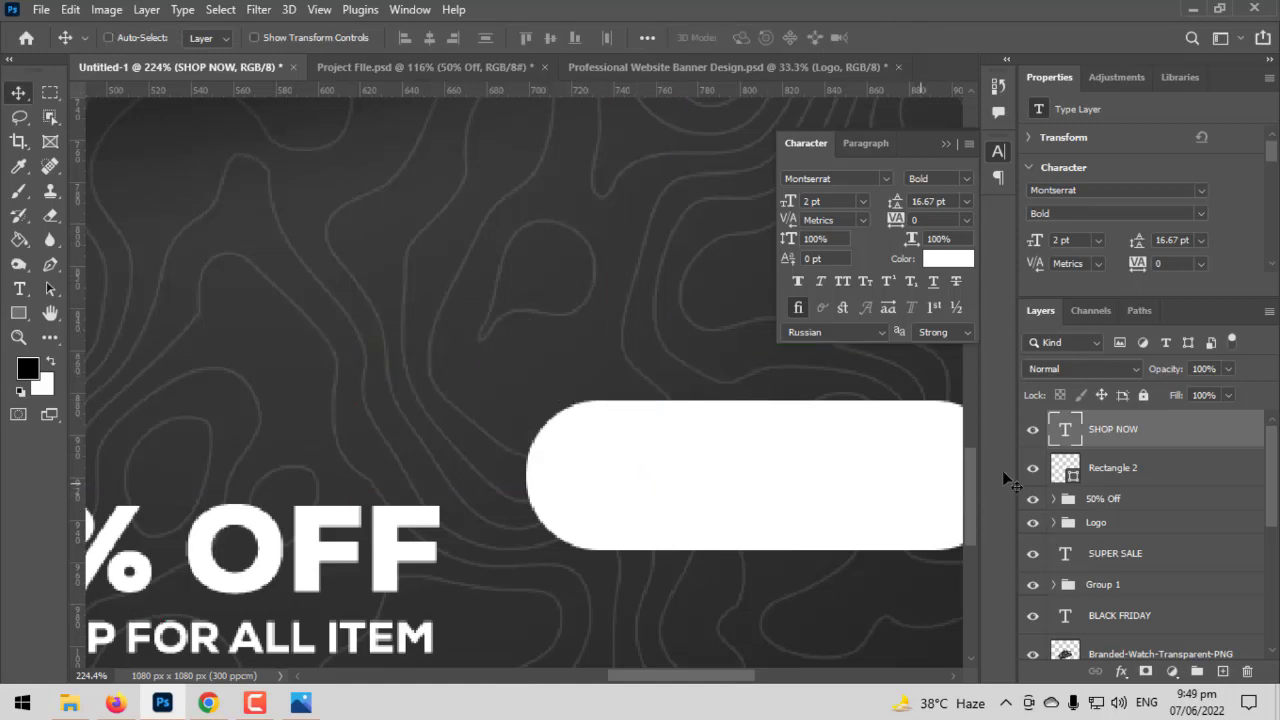
pyautogui.click(960, 262)
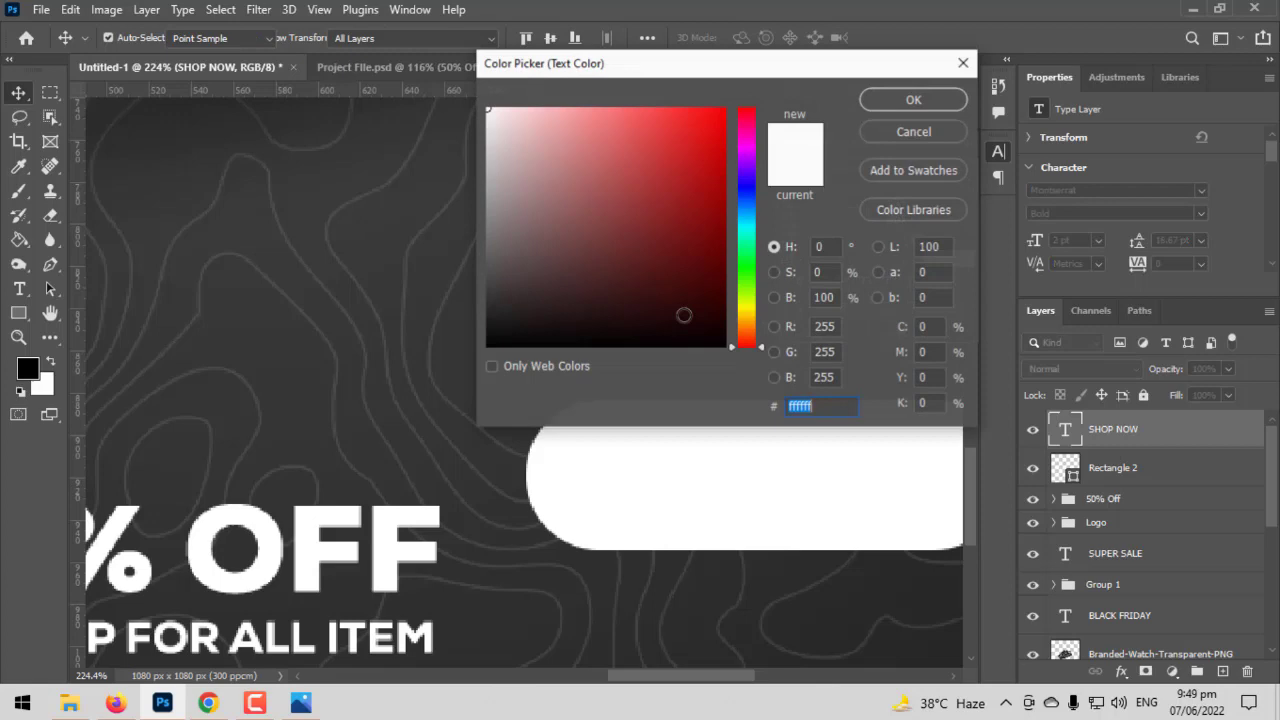
pyautogui.click(328, 285)
pyautogui.click(918, 98)
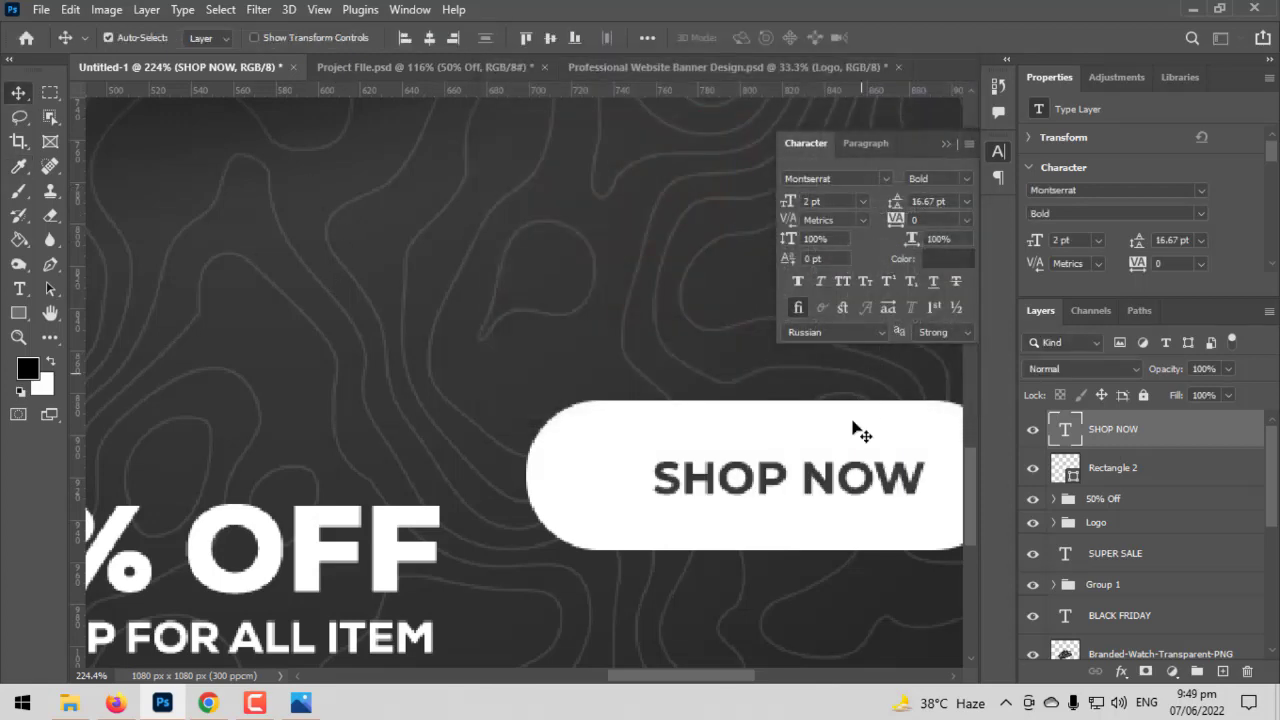
# - Try a 7 pt size for the "SHOP NOW" text and return it to 2 pt
pyautogui.scroll(-3, 612, 432)
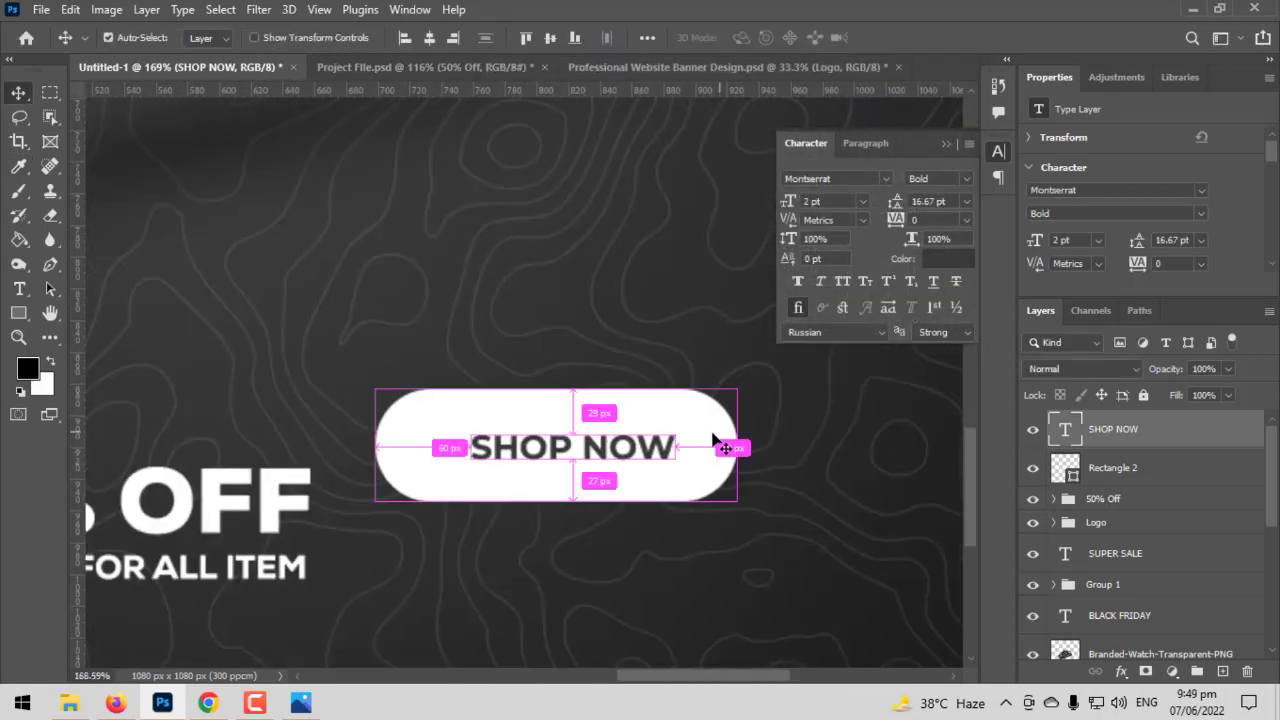
pyautogui.click(805, 202)
pyautogui.write('7')
pyautogui.press('Return')
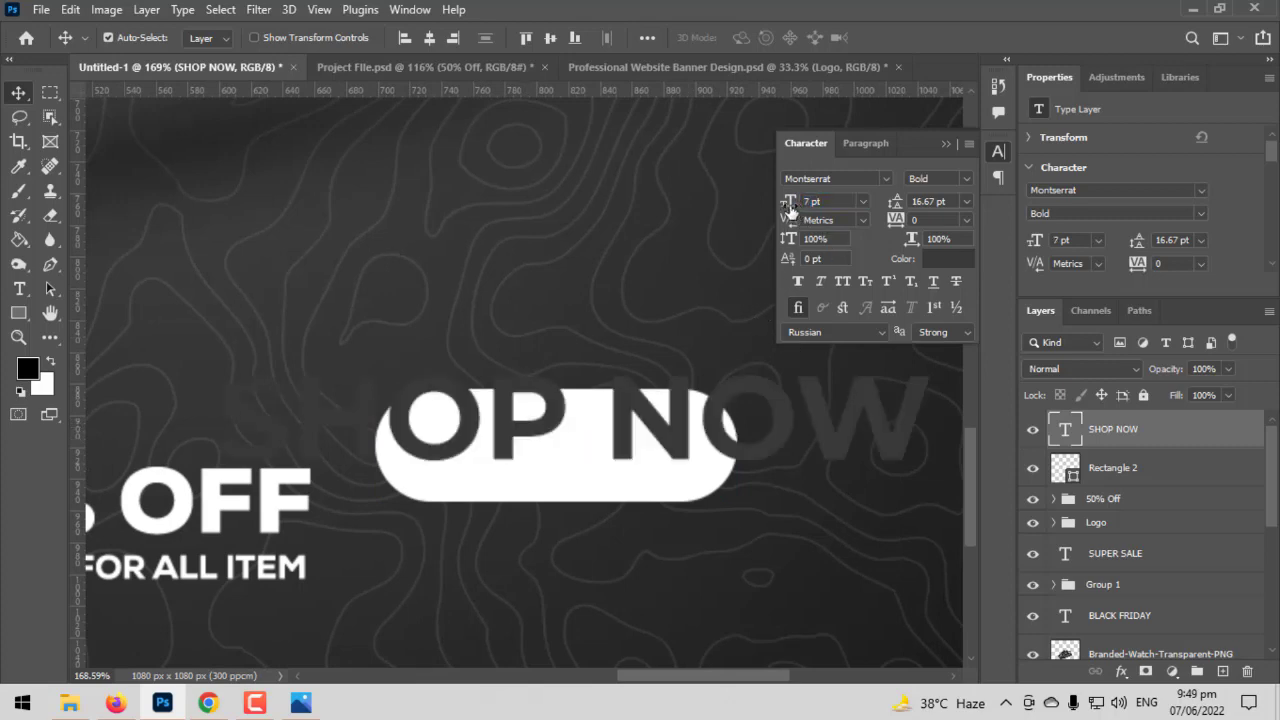
pyautogui.moveTo(788, 210); pyautogui.dragTo(783, 210)
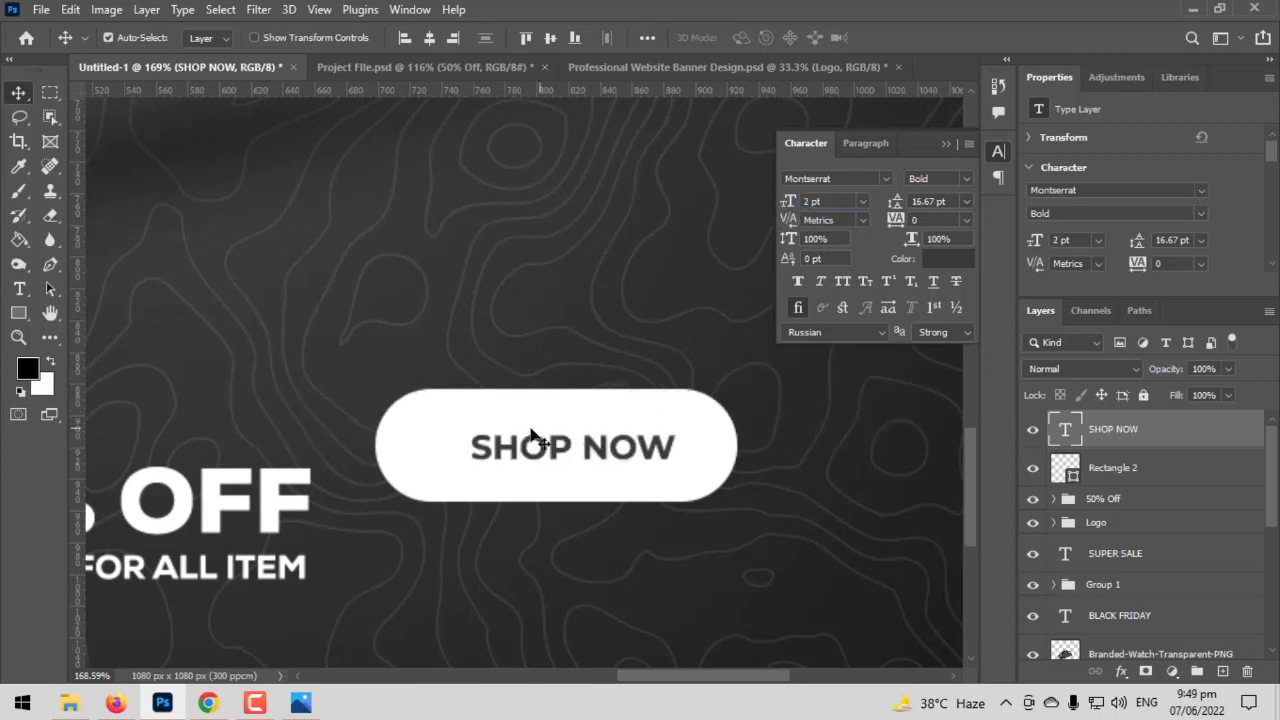
# - Enlarge the "SHOP NOW" text to about 2.5 pt and centre it vertically within the white pill
pyautogui.hotkey('shift', 'Left')
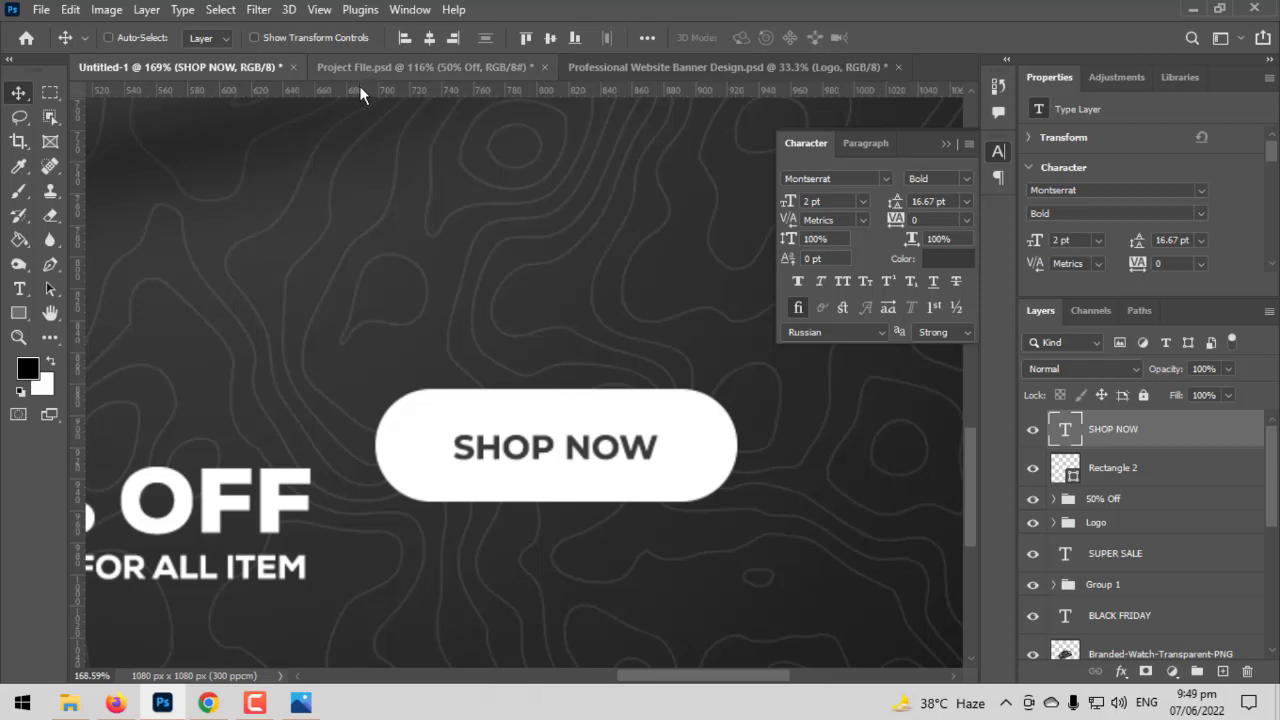
pyautogui.hotkey('ctrl', 't')
pyautogui.moveTo(663, 429)
pyautogui.mouseDown()
pyautogui.moveTo(677, 434)
pyautogui.moveTo(652, 445)
pyautogui.moveTo(678, 425)
pyautogui.mouseUp()
pyautogui.press('Return')
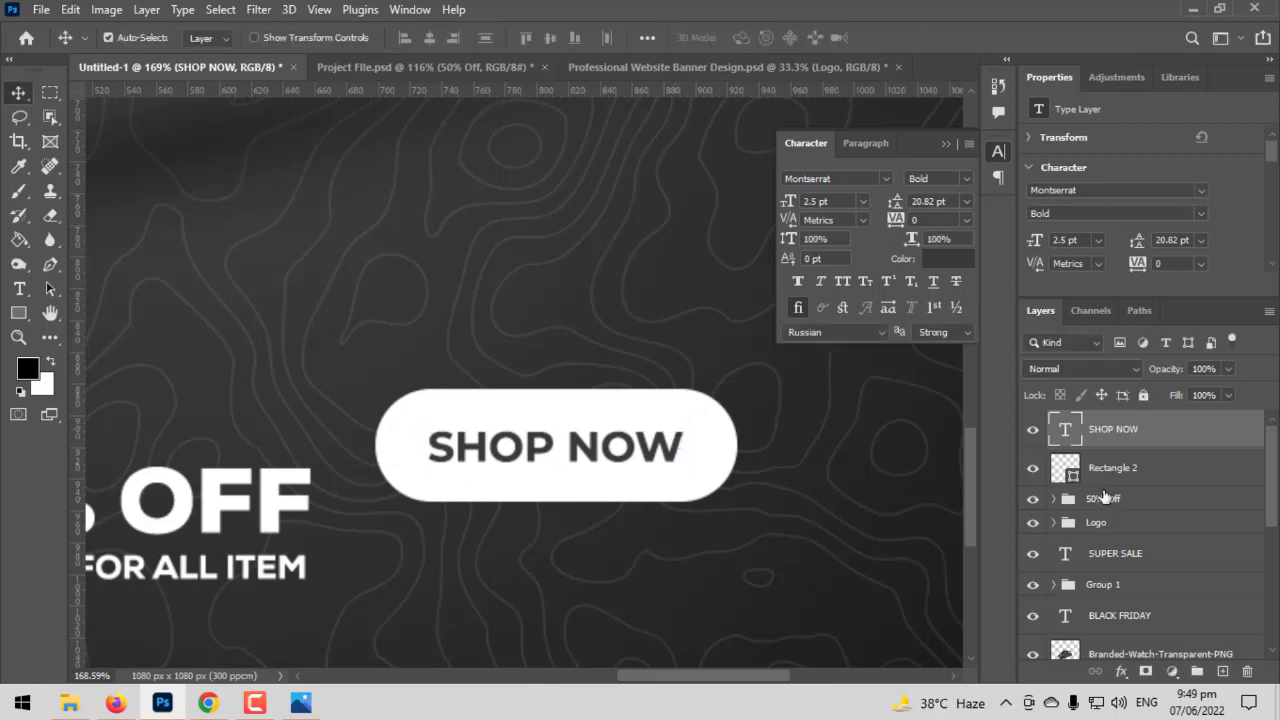
pyautogui.keyDown('shift'); pyautogui.click(1110, 468); pyautogui.keyUp('shift')
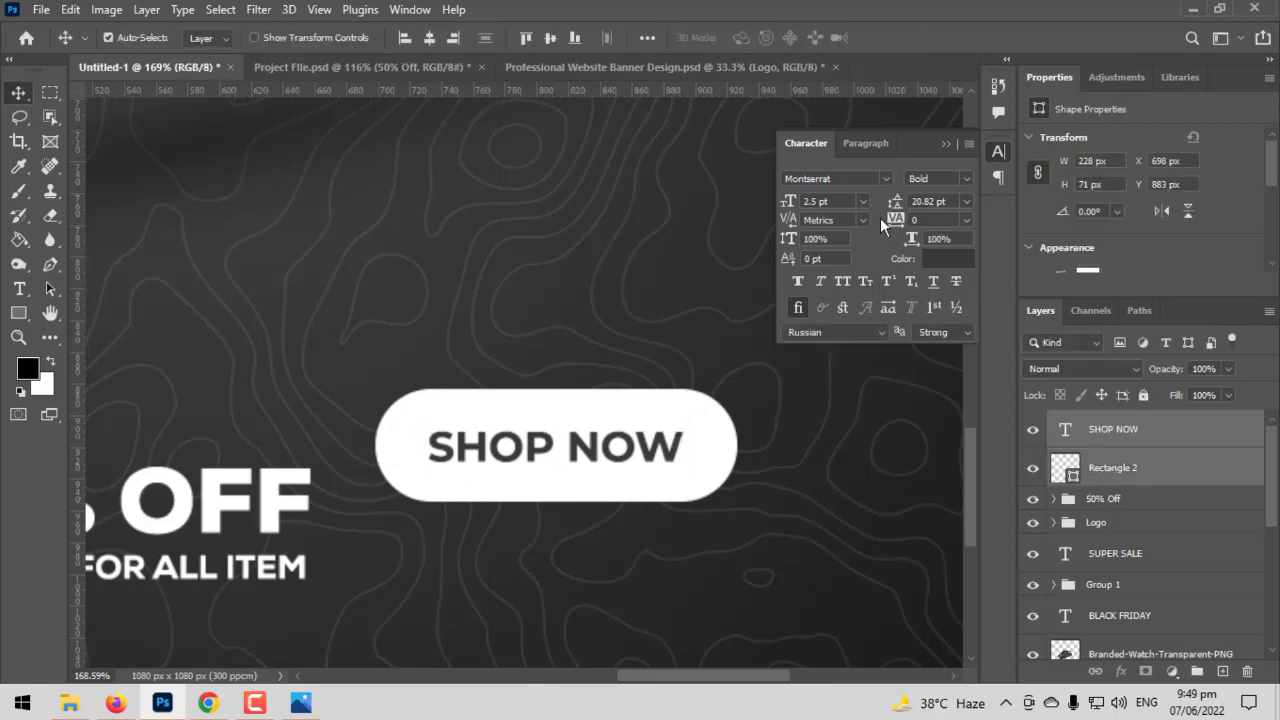
pyautogui.click(549, 40)
# - Scale the pill and its text together to about 195 × 61 px and place them in the canvas's lower-right corner, level with "50% OFF"
pyautogui.hotkey('ctrl', 't')
pyautogui.scroll(-3, 628, 465)
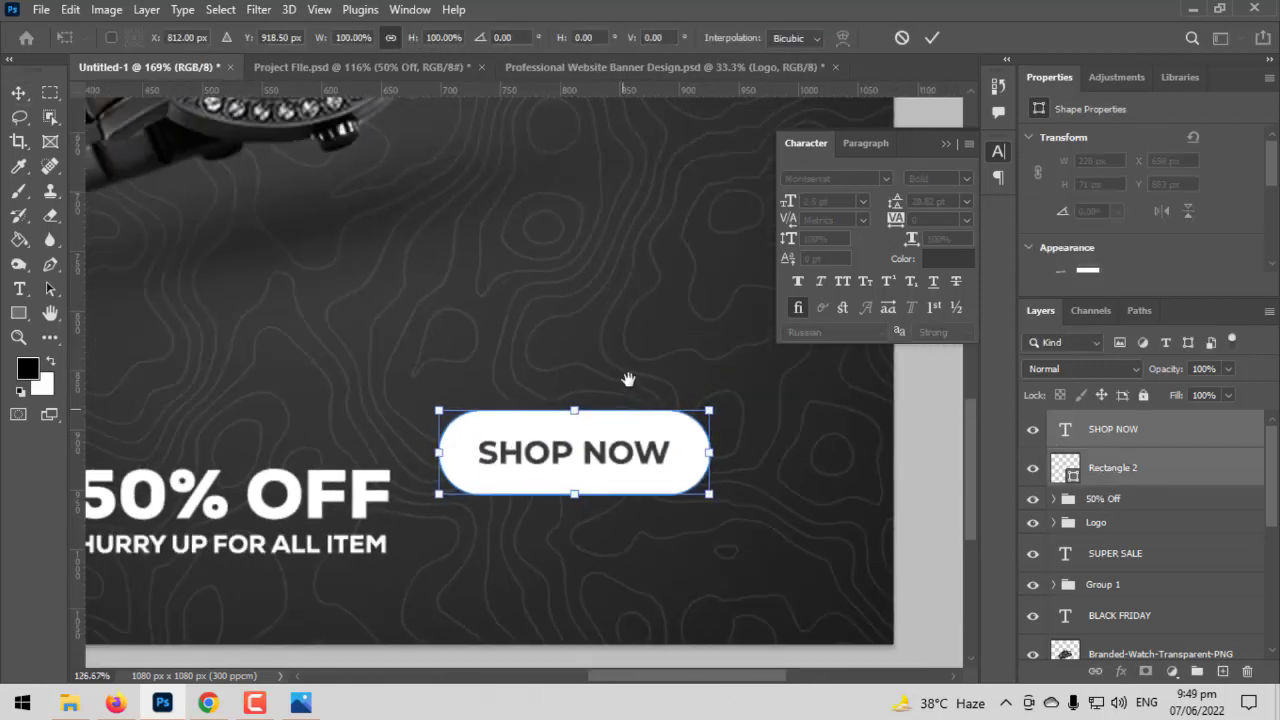
pyautogui.scroll(-4, 628, 379)
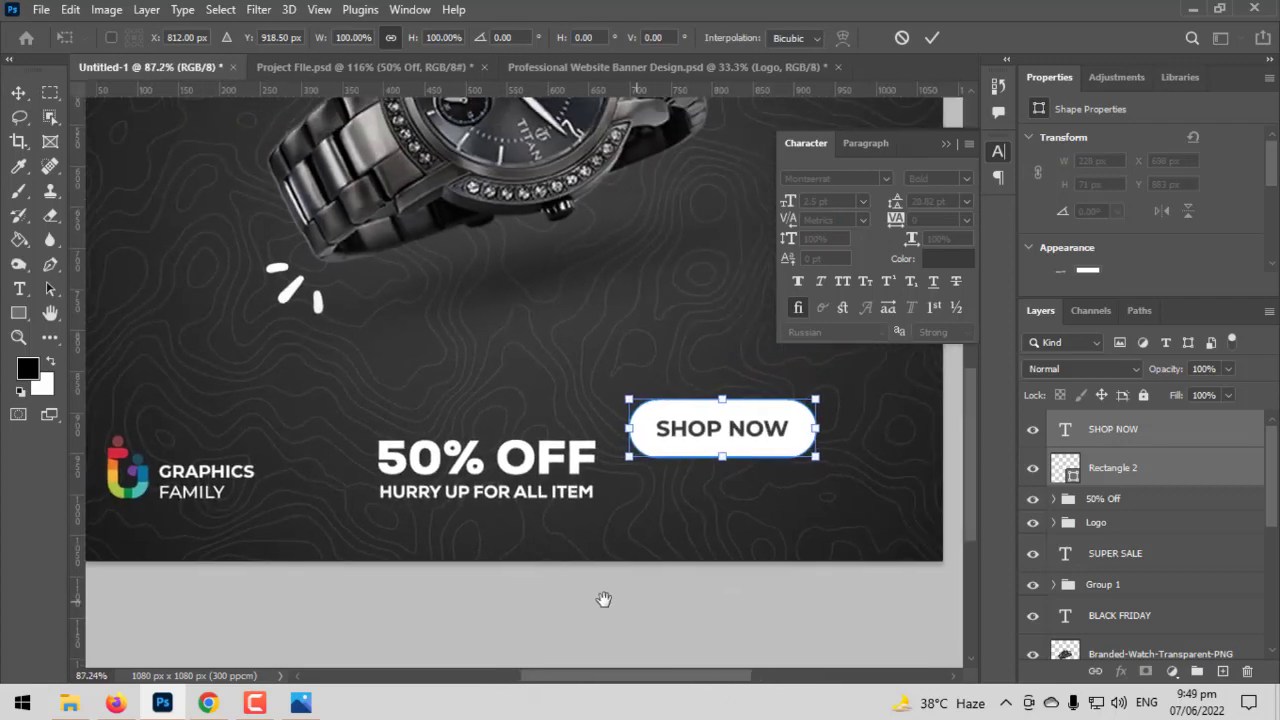
pyautogui.moveTo(650, 602); pyautogui.dragTo(604, 600)
pyautogui.moveTo(703, 439); pyautogui.dragTo(788, 465)
pyautogui.press('Return')
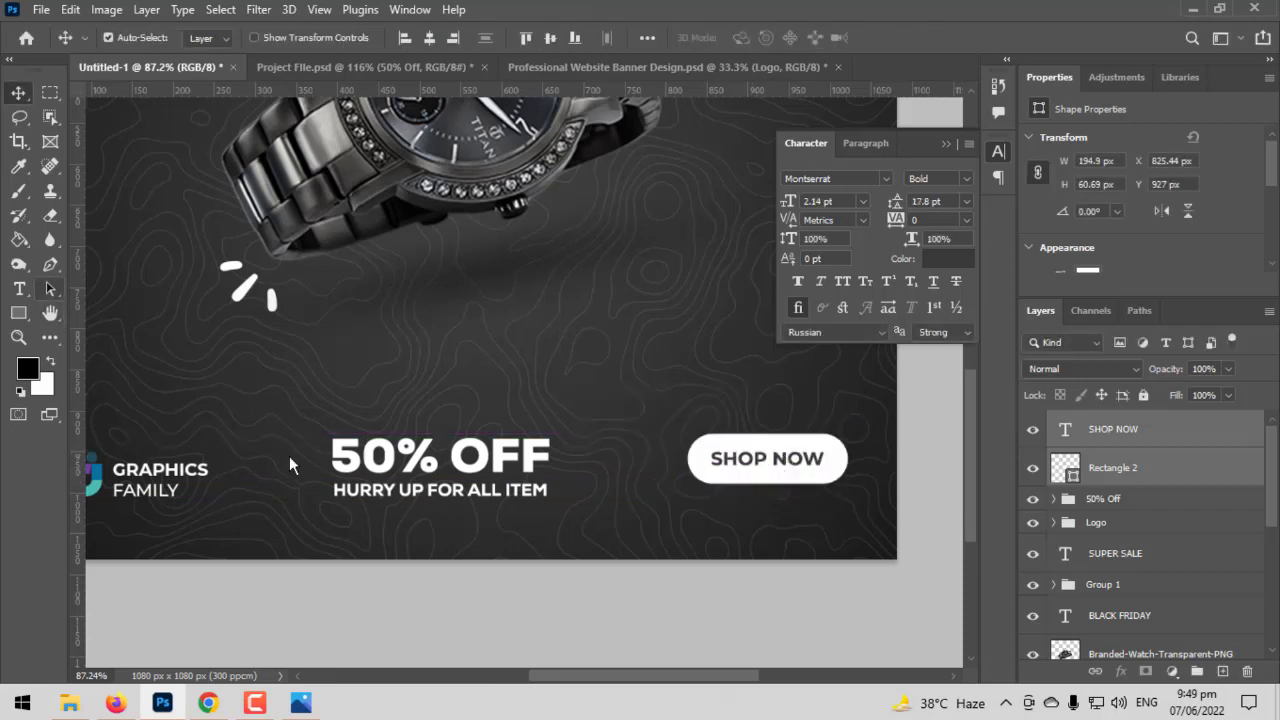
pyautogui.press('a')
pyautogui.click(19, 289)
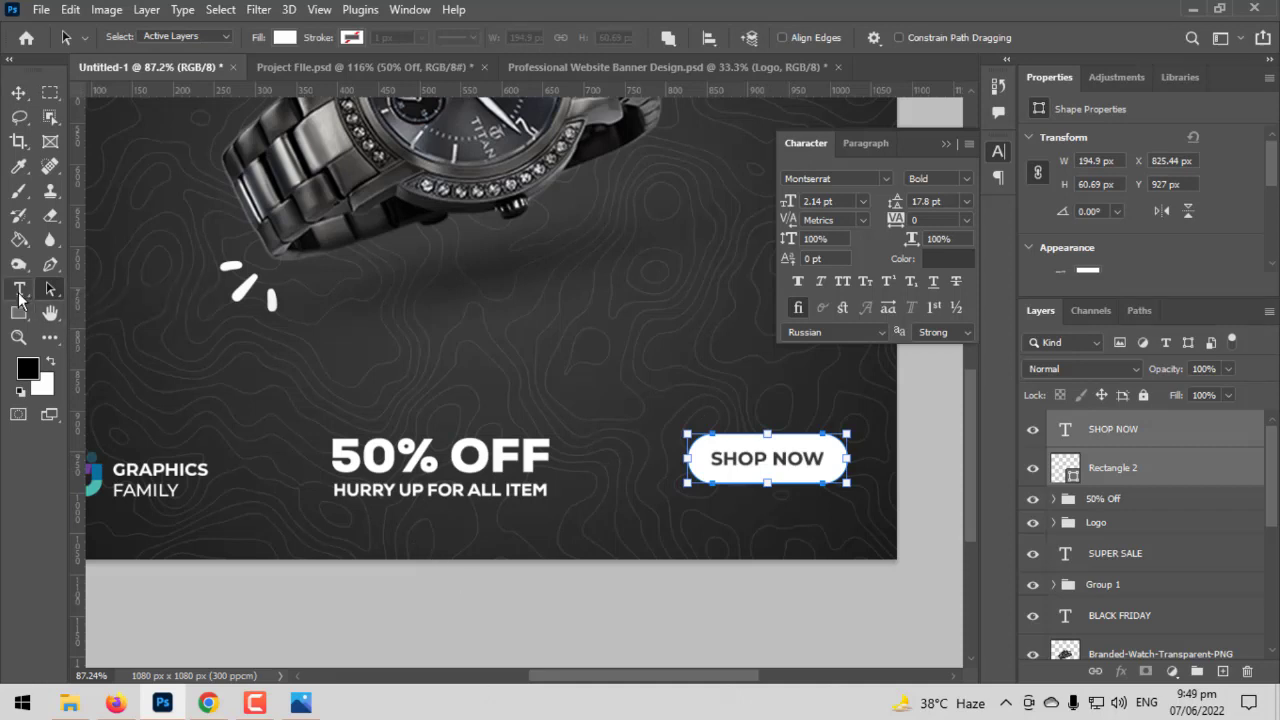
pyautogui.click(399, 538)
pyautogui.press('BackSpace')
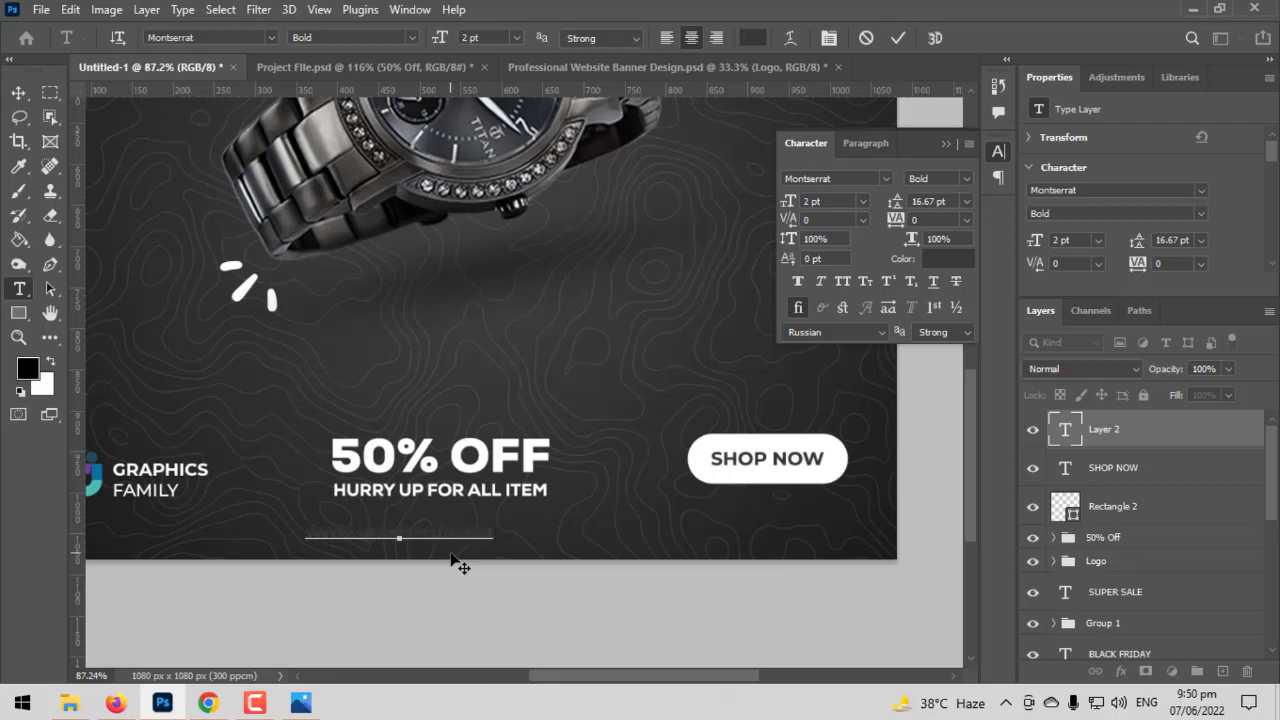
# - Colour the website address white (ffffff) and set its font style to Medium
pyautogui.hotkey('ctrl', 'a')
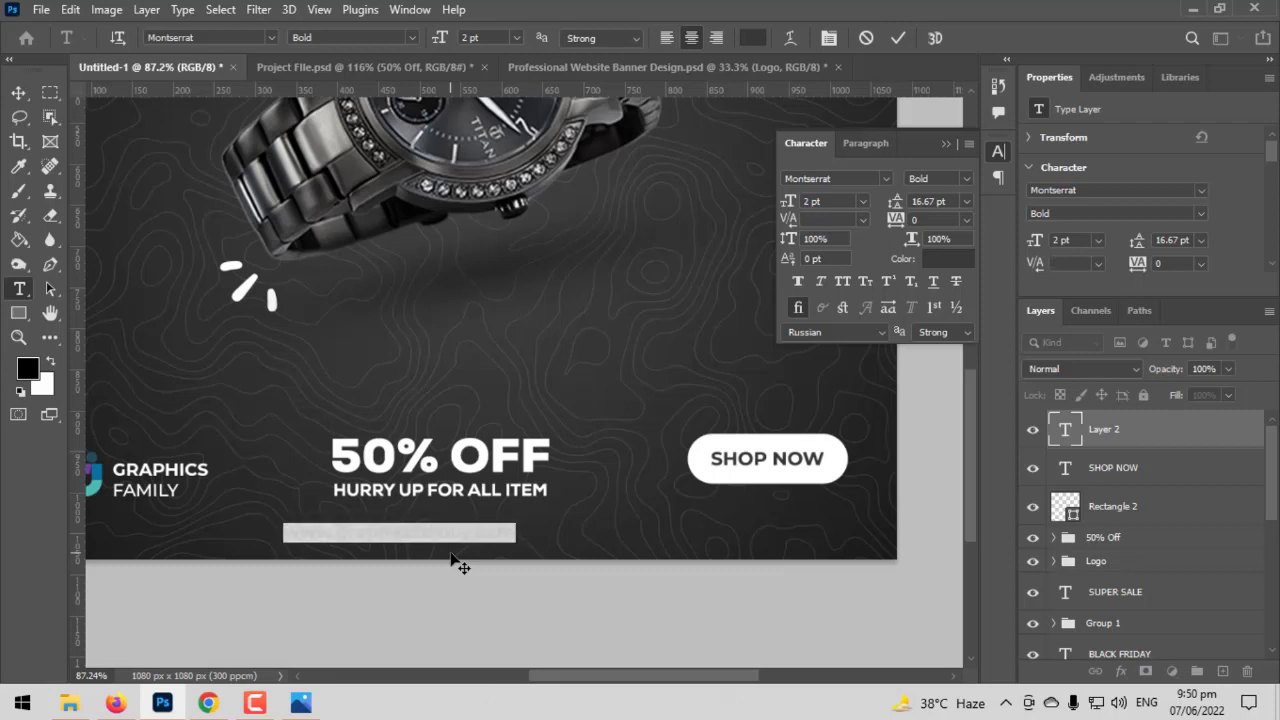
pyautogui.click(752, 37)
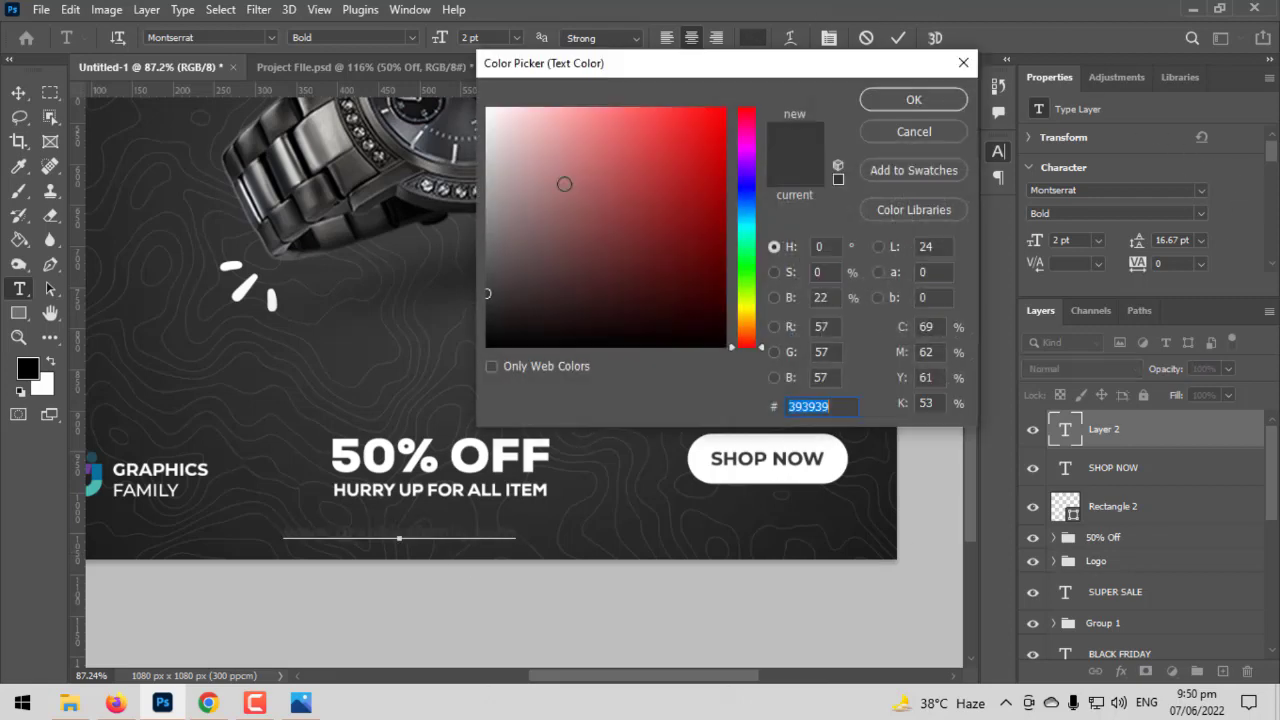
pyautogui.write('ffffff')
pyautogui.click(916, 100)
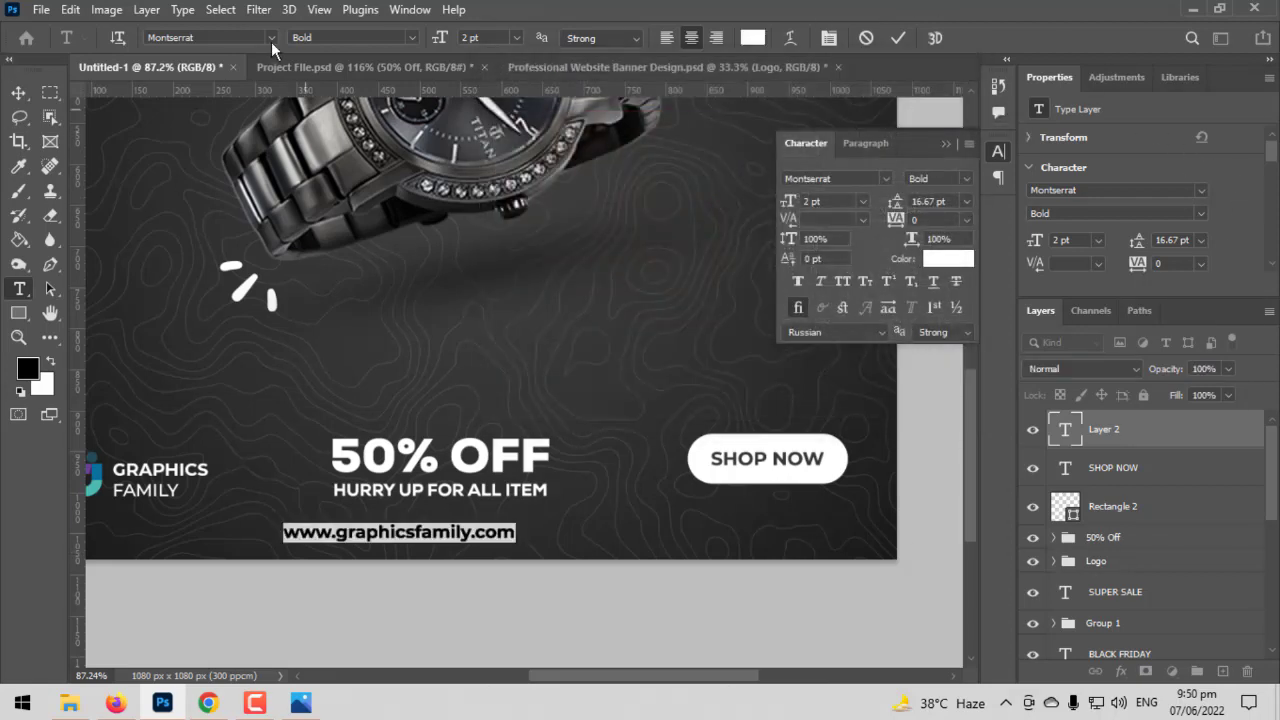
pyautogui.click(409, 37)
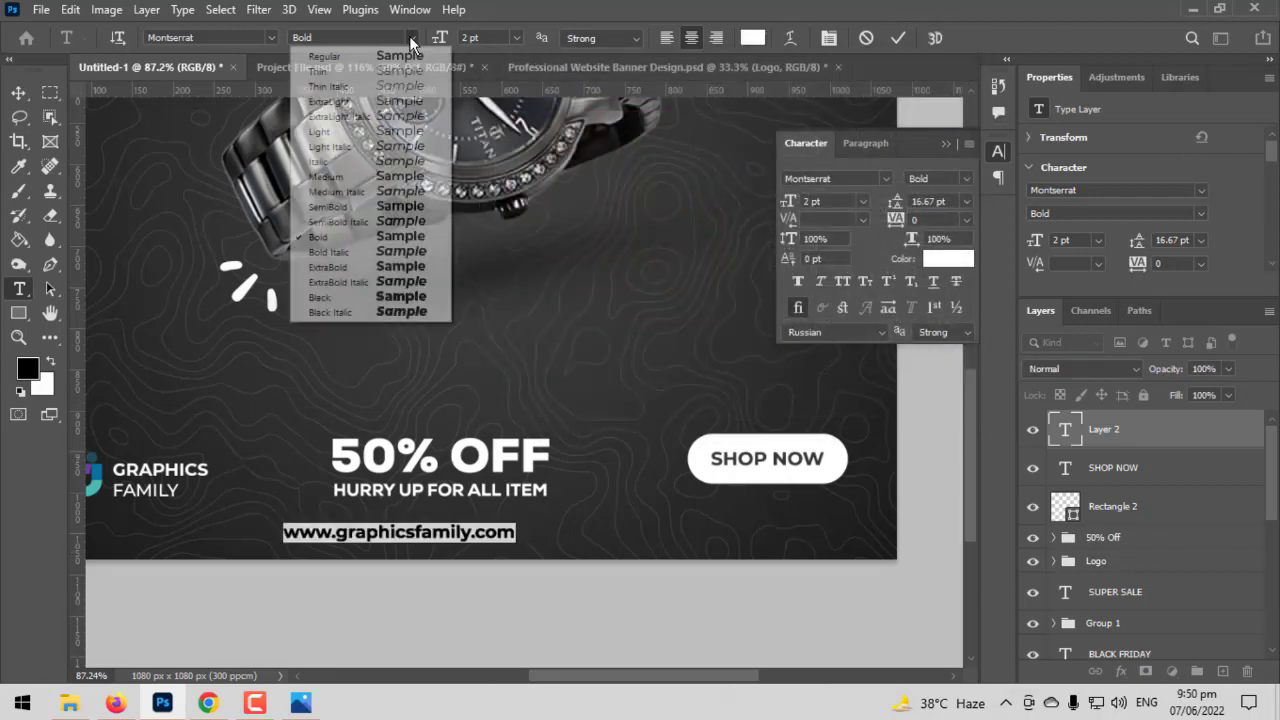
pyautogui.click(340, 172)
pyautogui.click(12, 91)
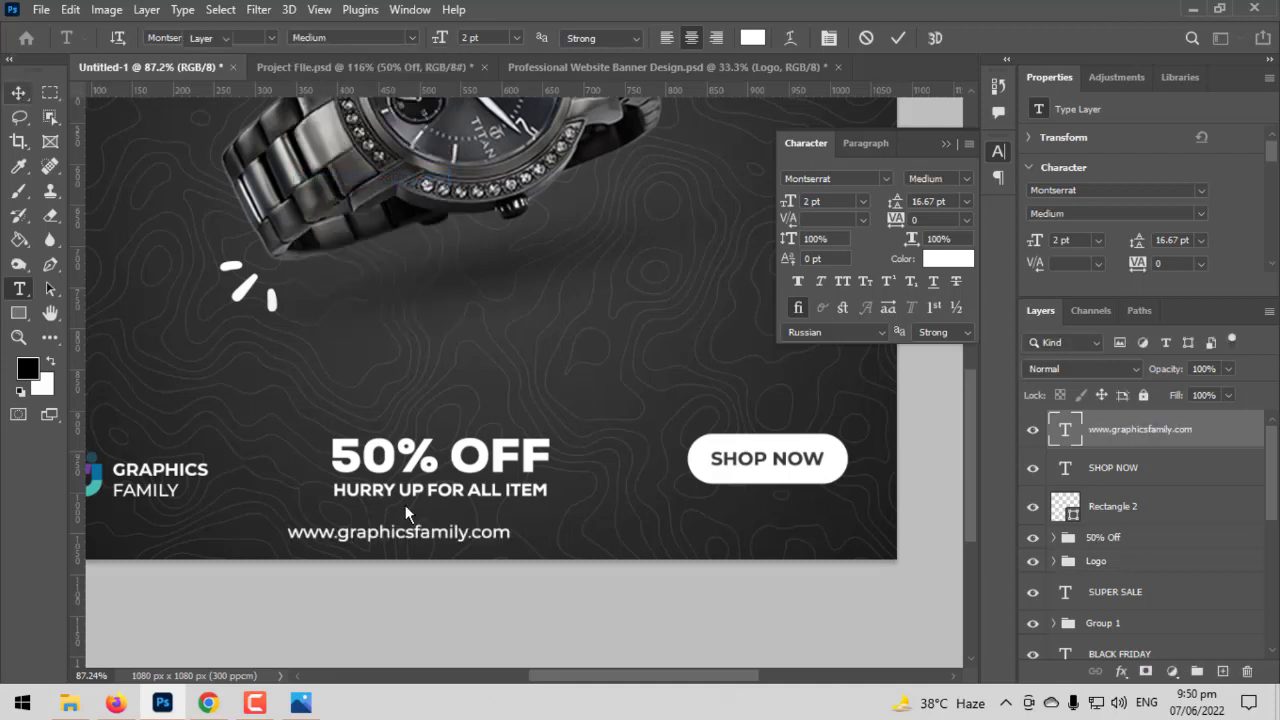
# - Move the website address directly beneath the "SHOP NOW" button, centred on it
pyautogui.hotkey('ctrl', 't')
pyautogui.moveTo(472, 529); pyautogui.dragTo(823, 511)
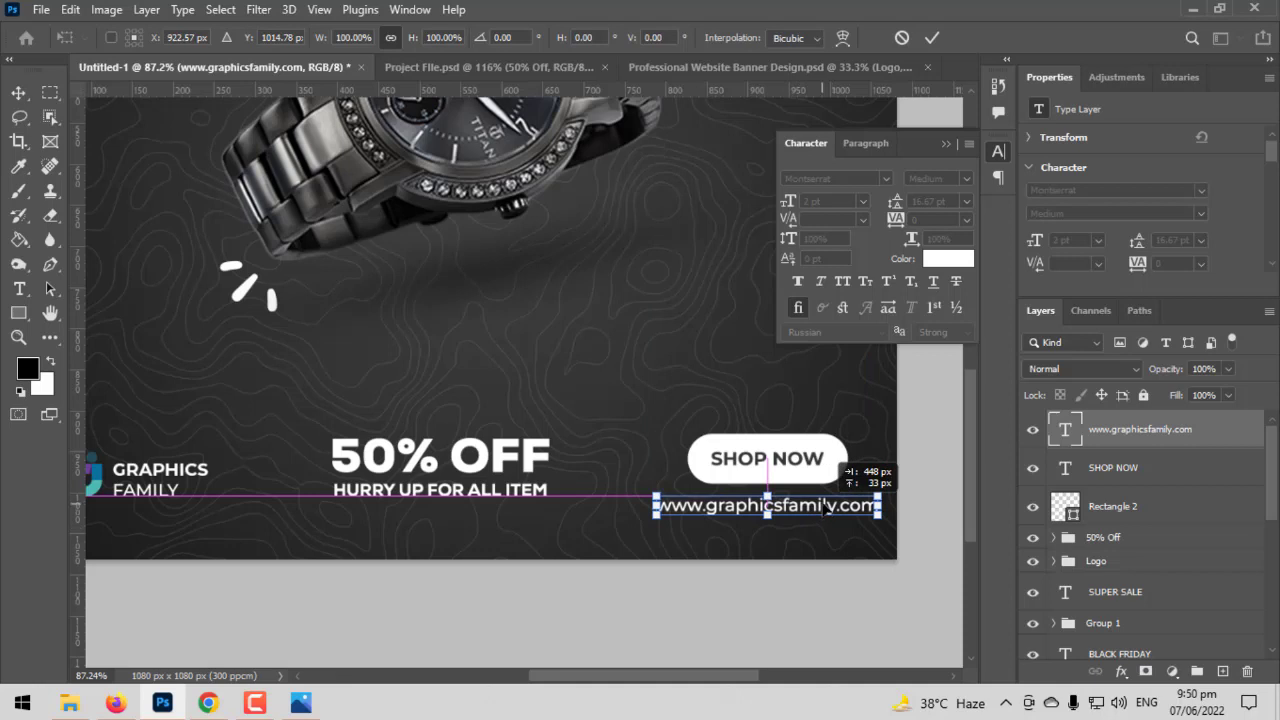
pyautogui.press('Return')
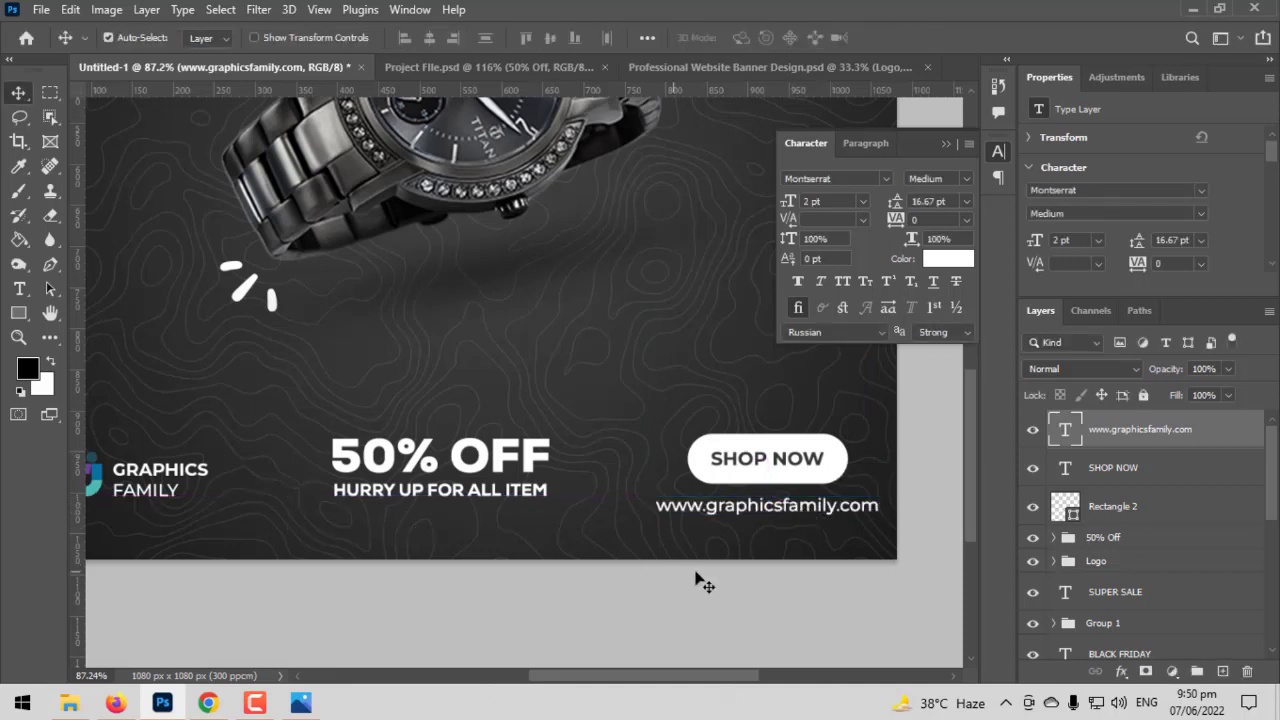
pyautogui.hotkey('ctrl', 't')
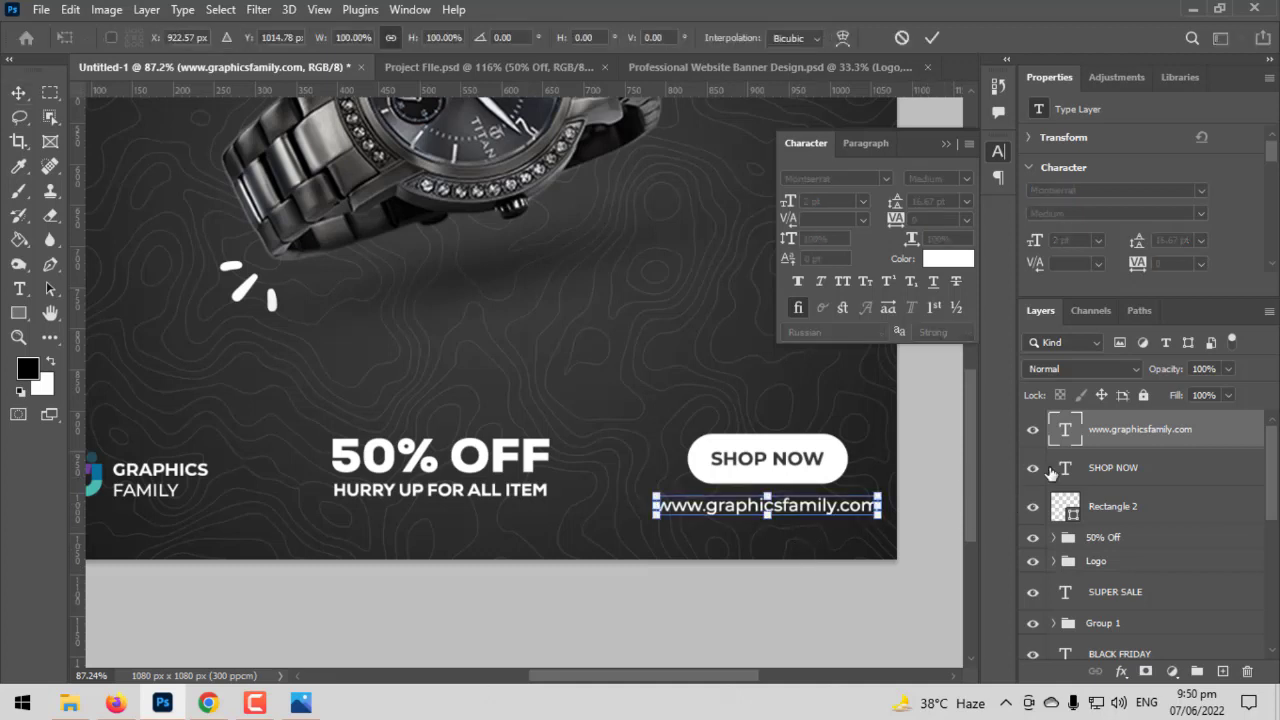
pyautogui.press('Return')
# - Shift the website address, "SHOP NOW" text and pill together slightly left and down, and fit the whole design in view
pyautogui.keyDown('ctrl'); pyautogui.click(1113, 468); pyautogui.keyUp('ctrl')
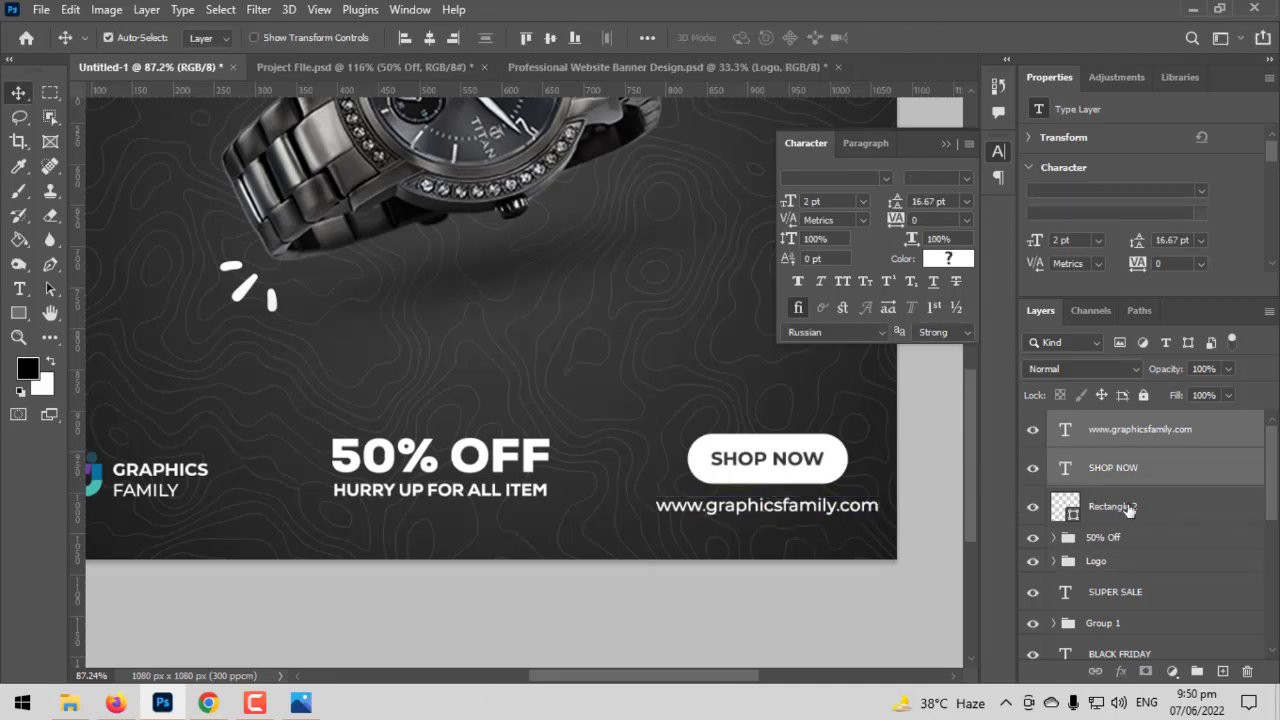
pyautogui.keyDown('ctrl'); pyautogui.click(1128, 509); pyautogui.keyUp('ctrl')
pyautogui.hotkey('ctrl', 't')
pyautogui.moveTo(836, 474); pyautogui.dragTo(810, 481)
pyautogui.press('Return')
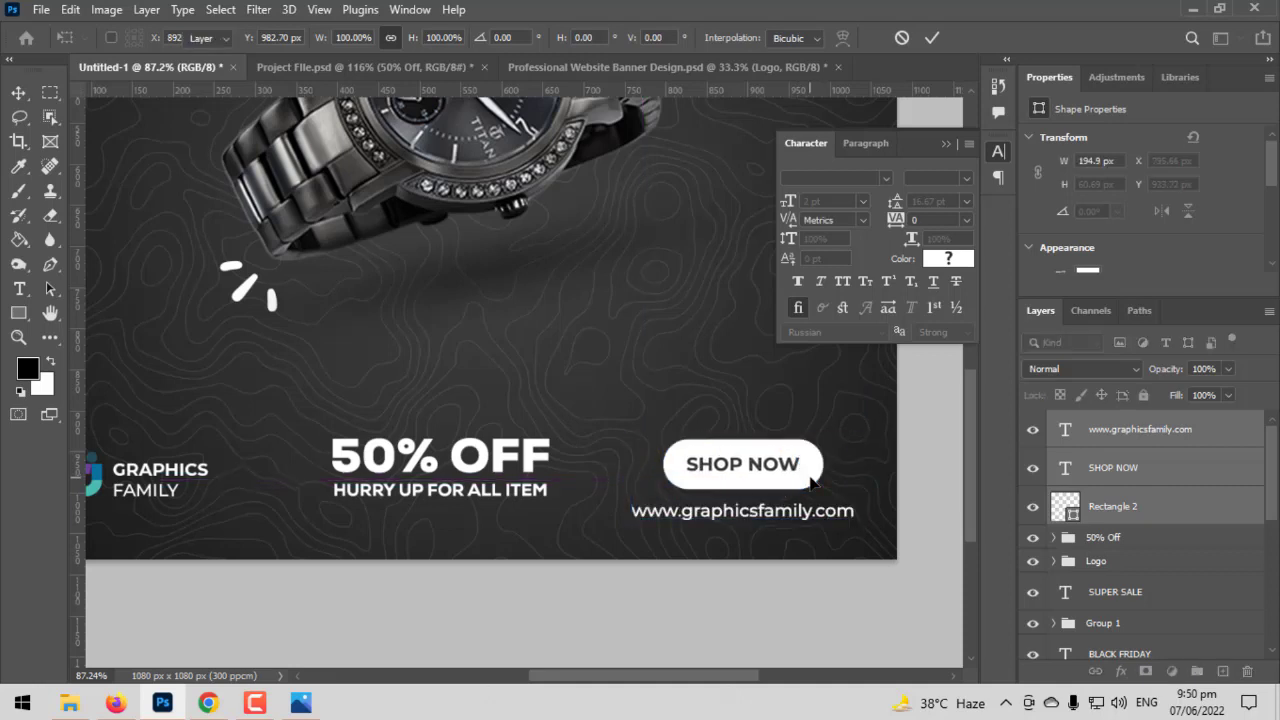
pyautogui.hotkey('ctrl', '0')
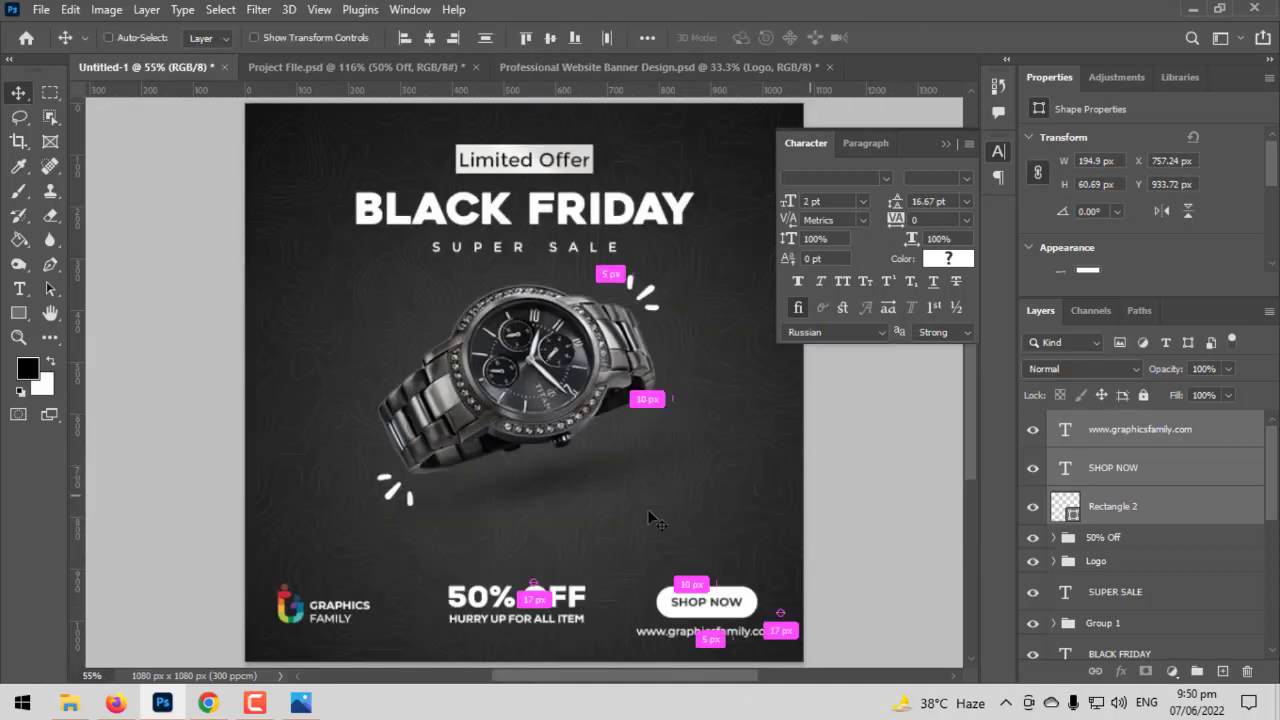
# - Undo the recent moves of the website address, "SHOP NOW" text and pill
pyautogui.scroll(2, 690, 572)
pyautogui.moveTo(703, 534); pyautogui.dragTo(718, 511)
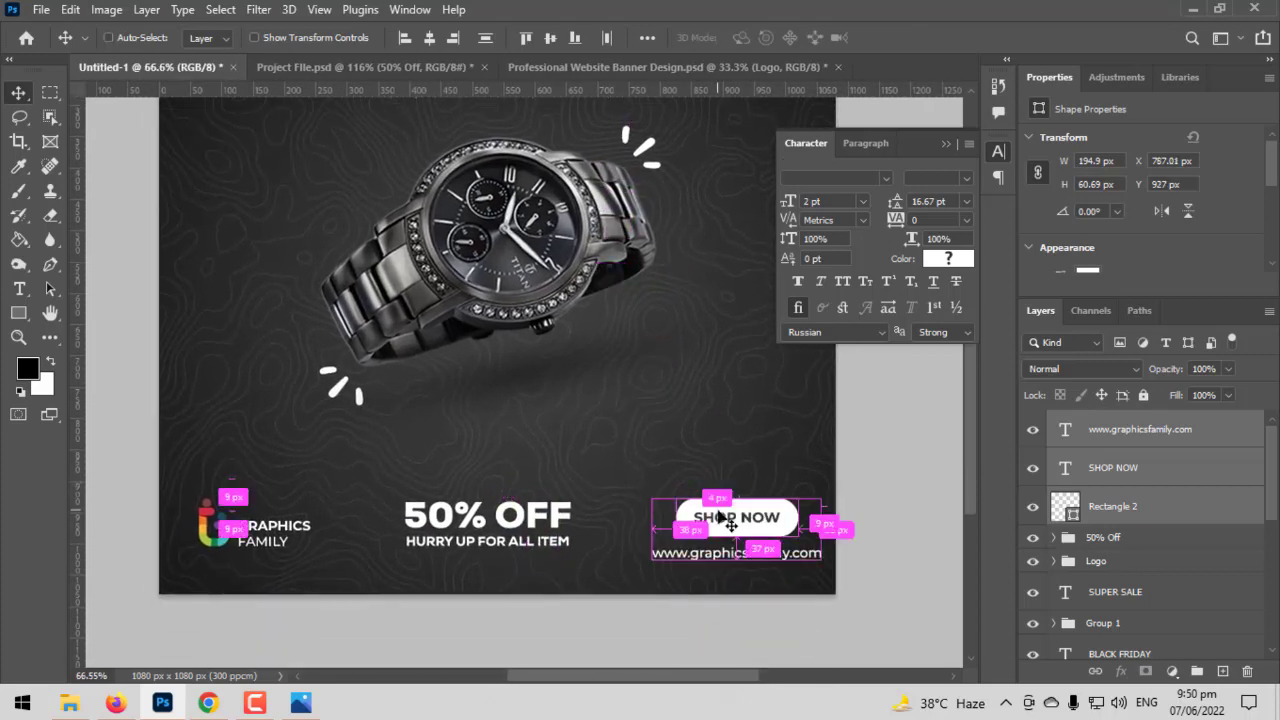
pyautogui.hotkey('ctrl', 'z')
pyautogui.scroll(2, 569, 552)
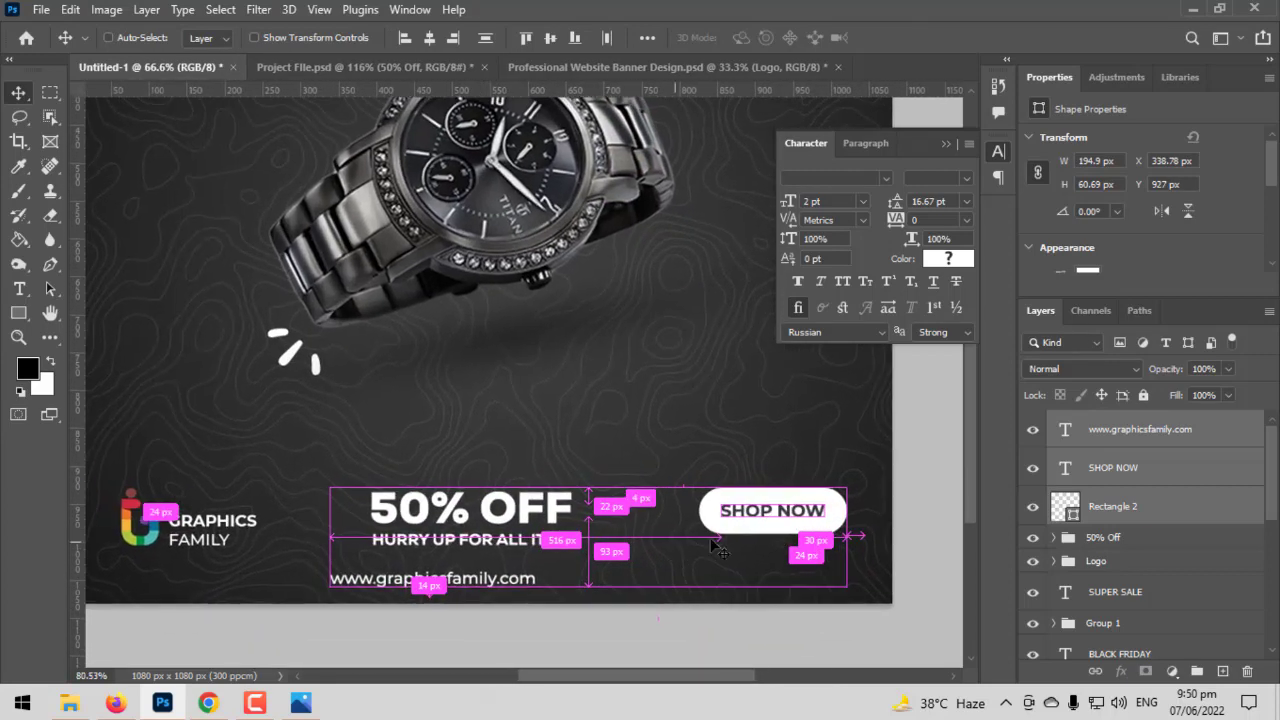
# - Move the "SHOP NOW" text and its white pill together down by about 15 px, leaving the website address in place
pyautogui.click(1125, 444)
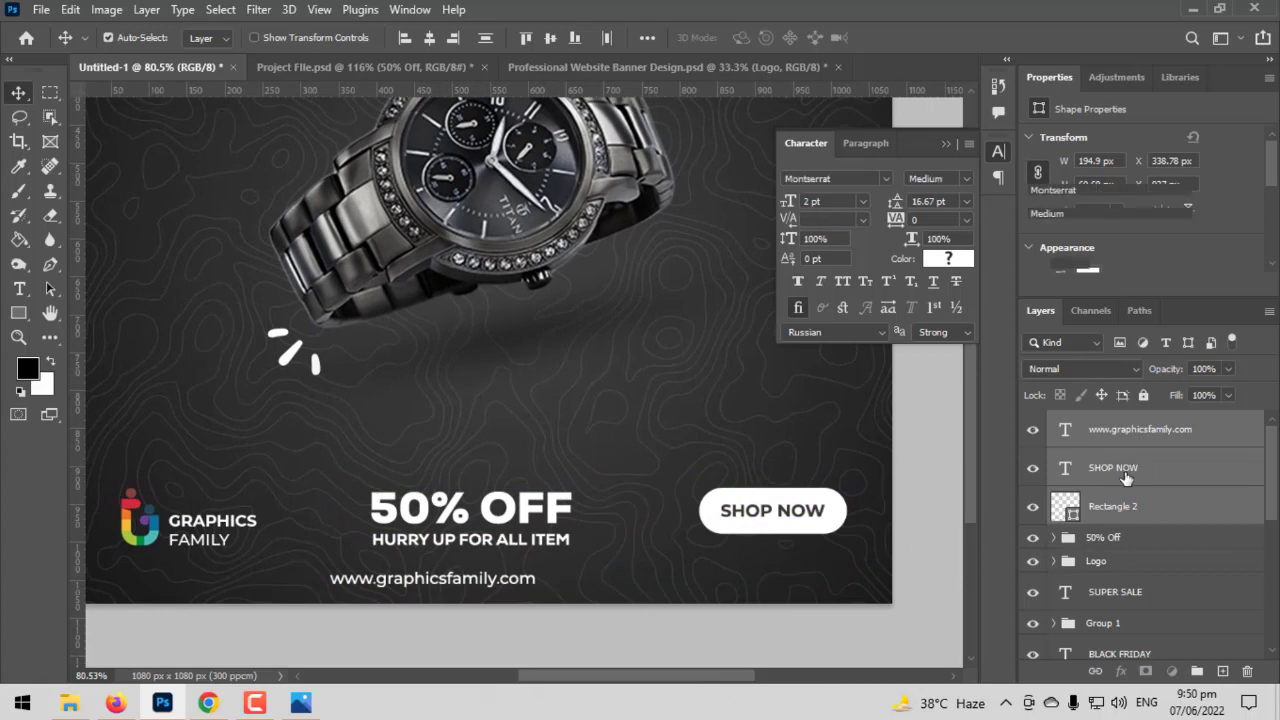
pyautogui.keyDown('ctrl'); pyautogui.click(1123, 476); pyautogui.keyUp('ctrl')
pyautogui.keyDown('ctrl'); pyautogui.click(1123, 501); pyautogui.keyUp('ctrl')
pyautogui.click(1131, 482)
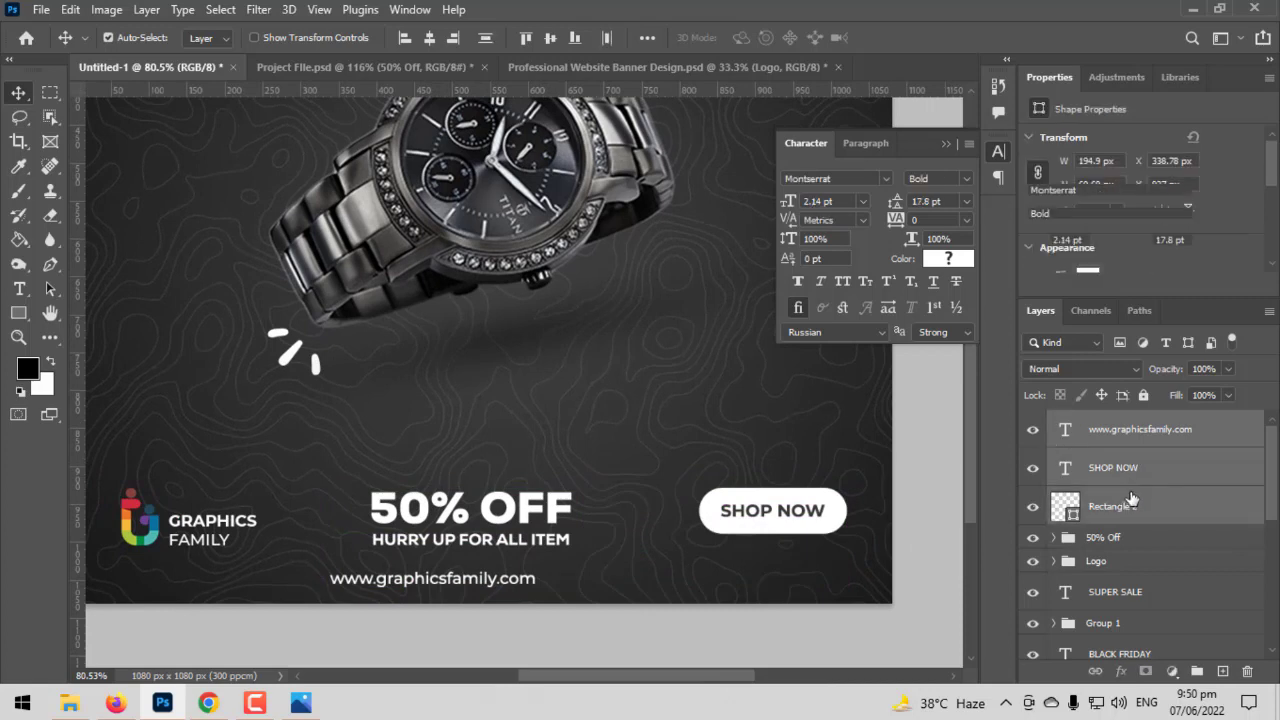
pyautogui.keyDown('ctrl'); pyautogui.click(1128, 506); pyautogui.keyUp('ctrl')
pyautogui.hotkey('ctrl', 't')
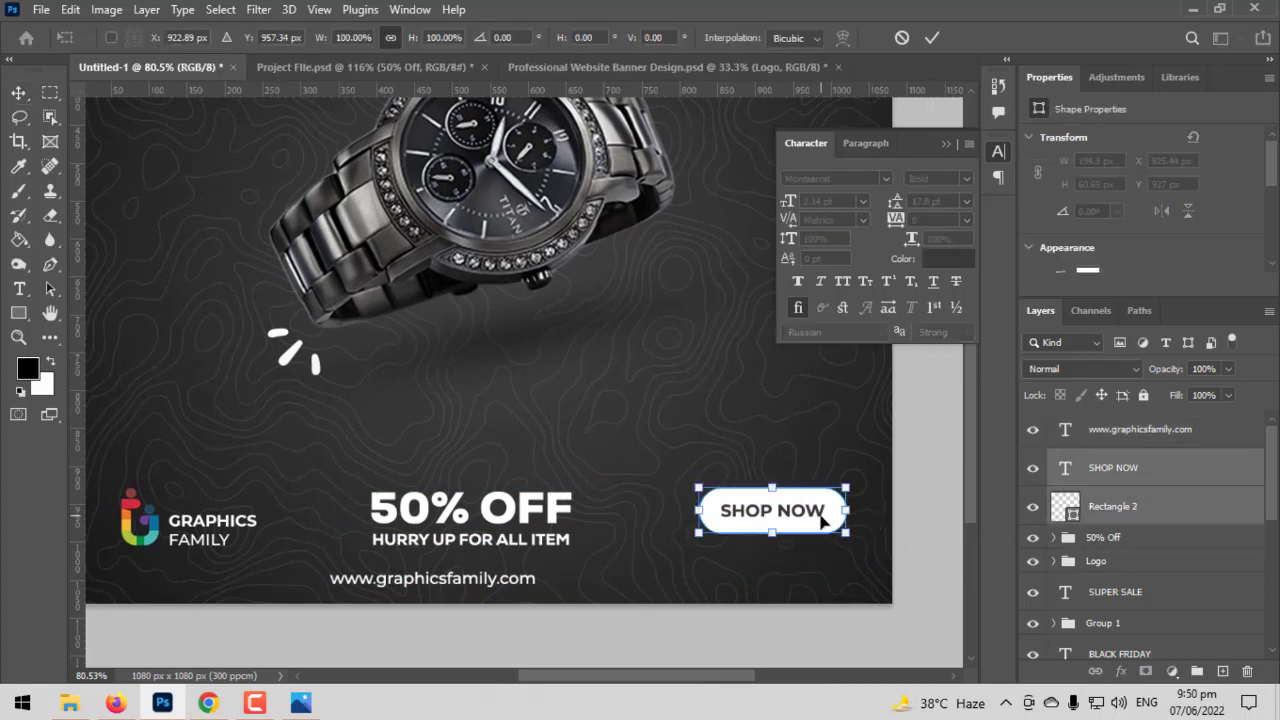
pyautogui.moveTo(824, 520); pyautogui.dragTo(822, 535)
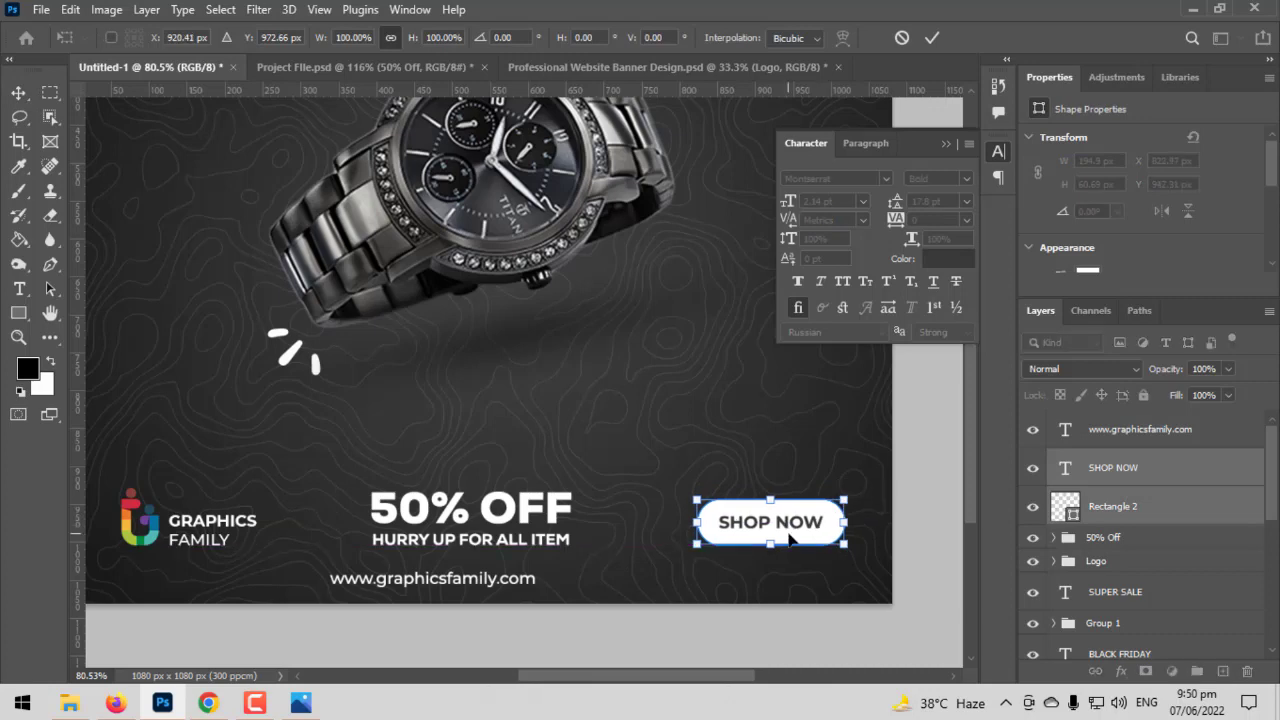
pyautogui.press('Return')
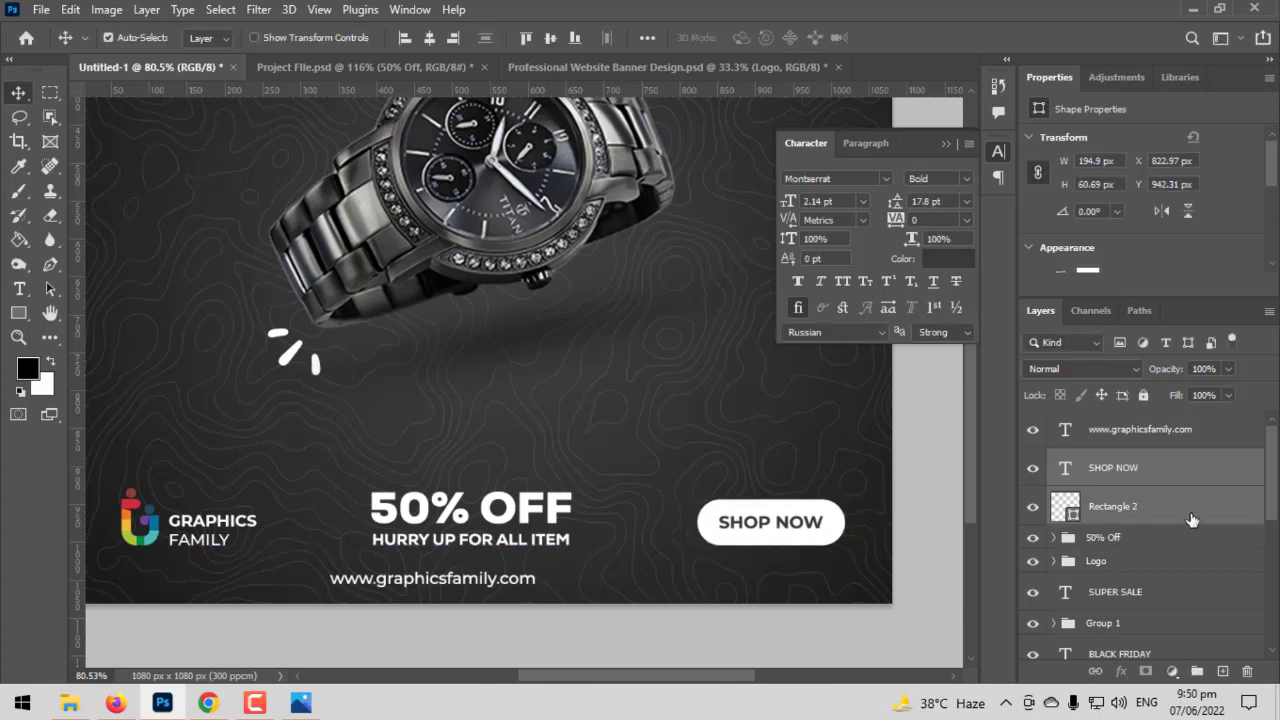
# - Move the "50% Off" group up and place the website address directly beneath the "HURRY UP FOR ALL ITEM" line, centred on it
pyautogui.click(1150, 541)
pyautogui.hotkey('ctrl', 't')
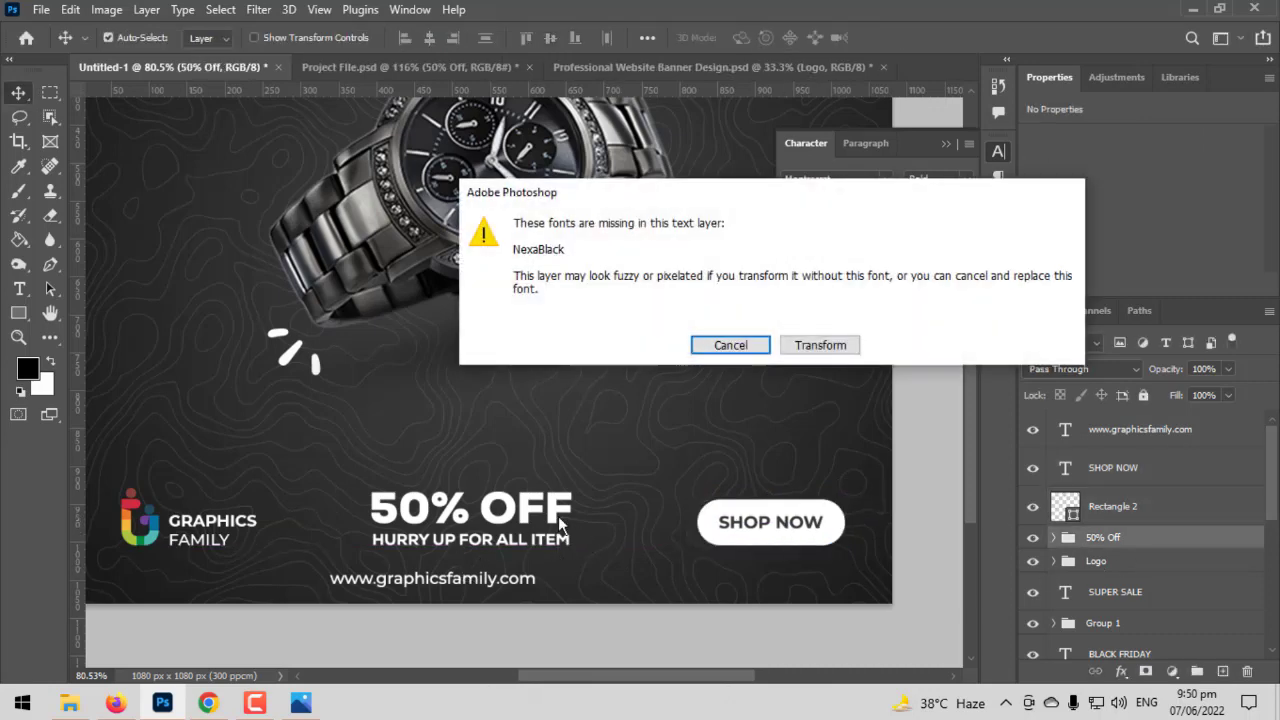
pyautogui.click(803, 350)
pyautogui.moveTo(516, 516); pyautogui.dragTo(518, 485)
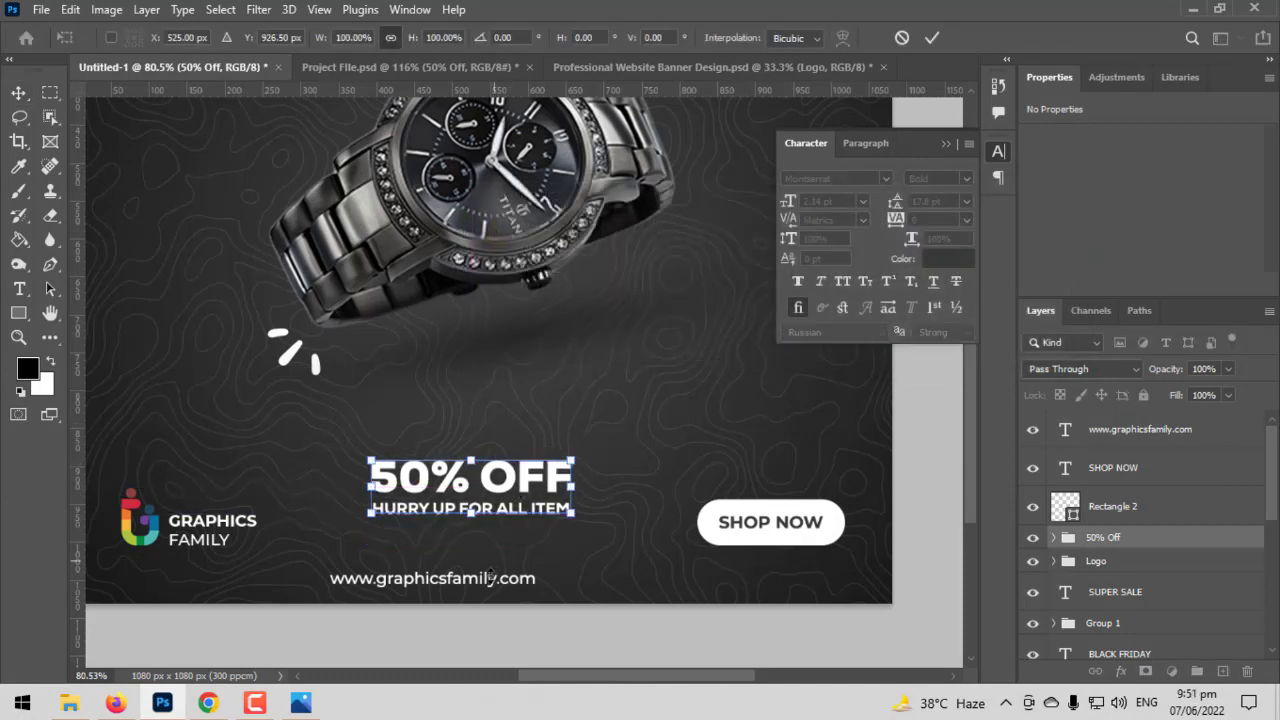
pyautogui.press('Return')
pyautogui.moveTo(497, 590); pyautogui.dragTo(522, 541)
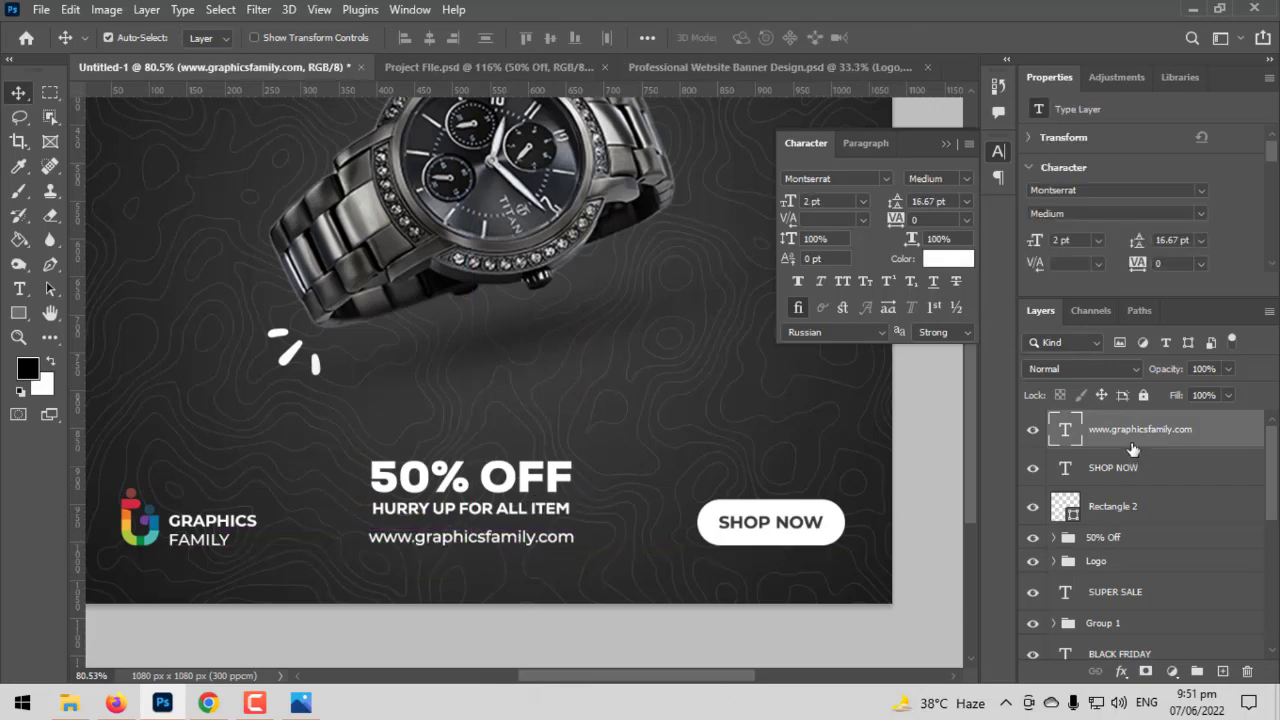
# - Move the "50% Off" group down by about 10 px, closer to the website address
pyautogui.click(1120, 481)
pyautogui.click(1106, 540)
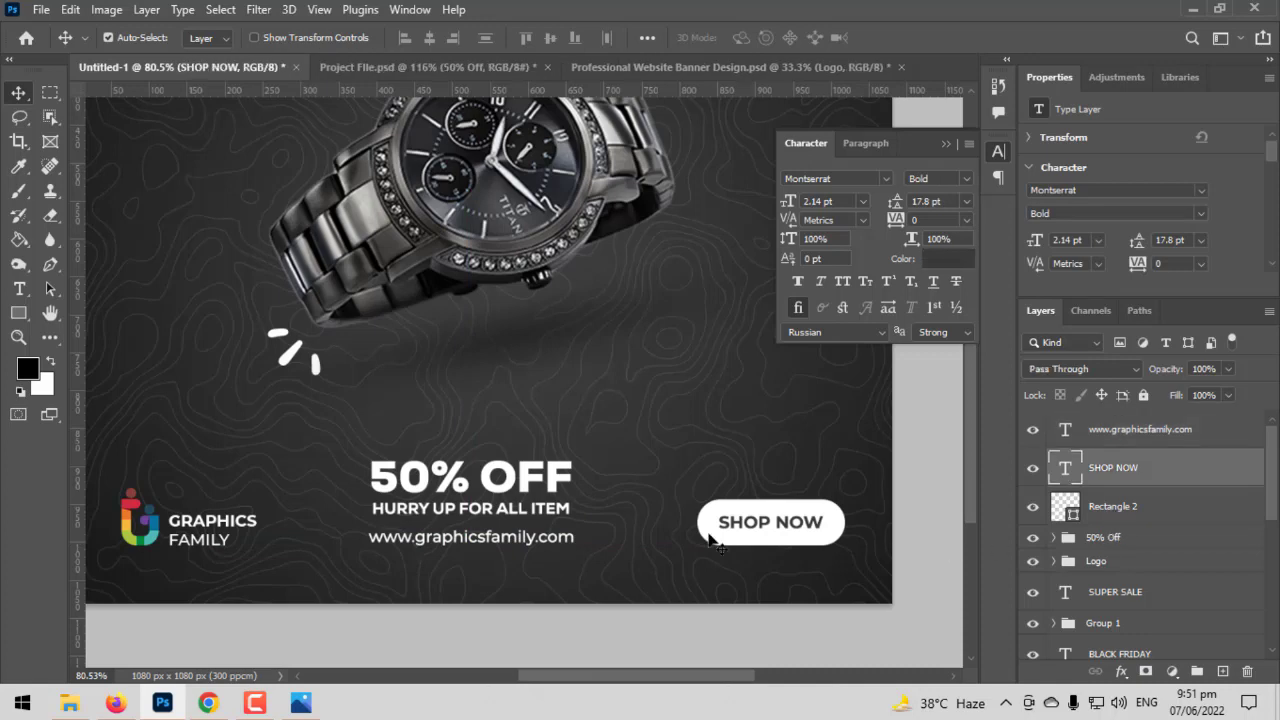
pyautogui.hotkey('ctrl', 't')
pyautogui.click(812, 344)
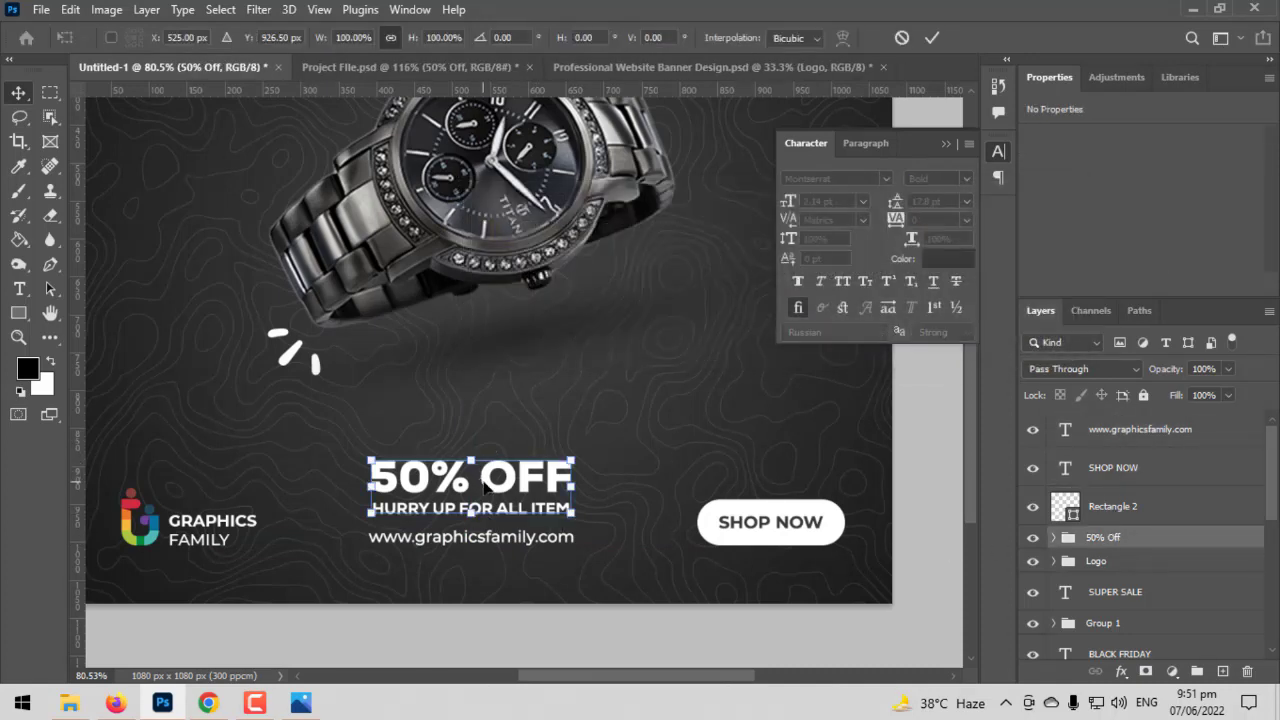
pyautogui.moveTo(484, 499); pyautogui.dragTo(481, 493)
pyautogui.press('Return')
pyautogui.hotkey('ctrl', '0')
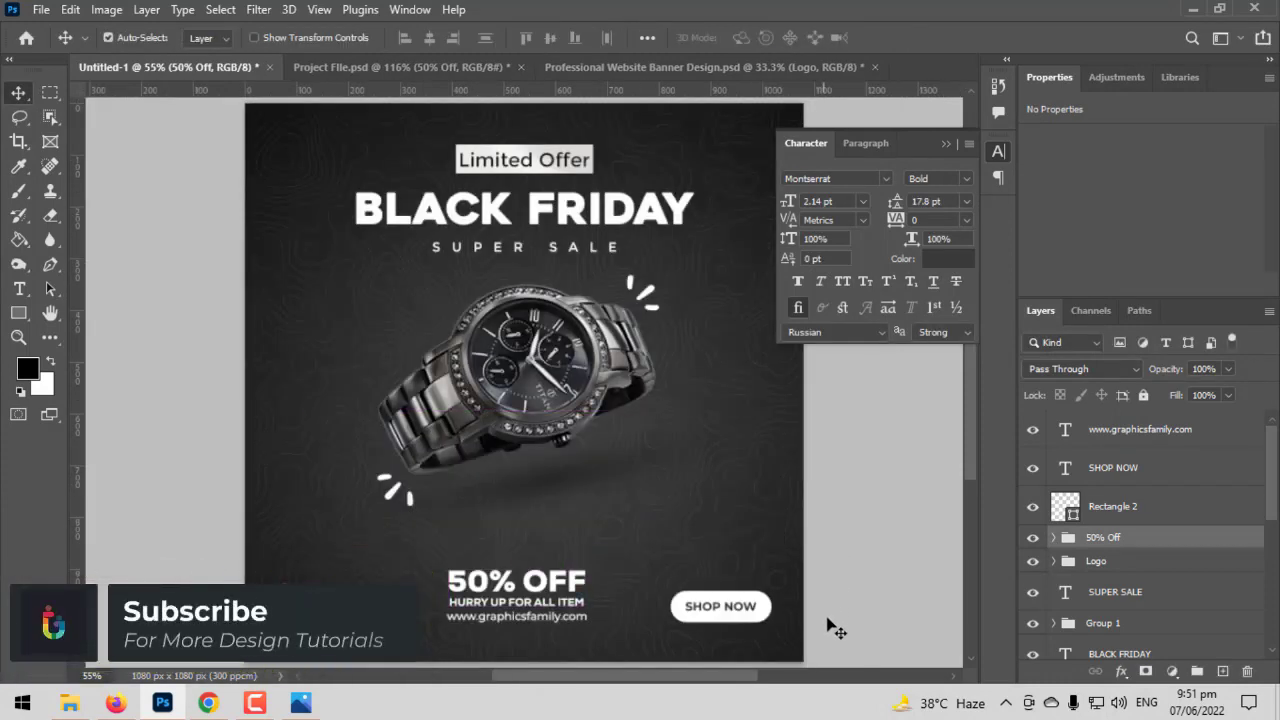
# - Scale the "50% Off" group down slightly about its centre so that it is narrower than the website address
pyautogui.scroll(5, 344, 540)
pyautogui.moveTo(559, 588); pyautogui.dragTo(571, 498)
pyautogui.hotkey('ctrl', 't')
pyautogui.click(829, 341)
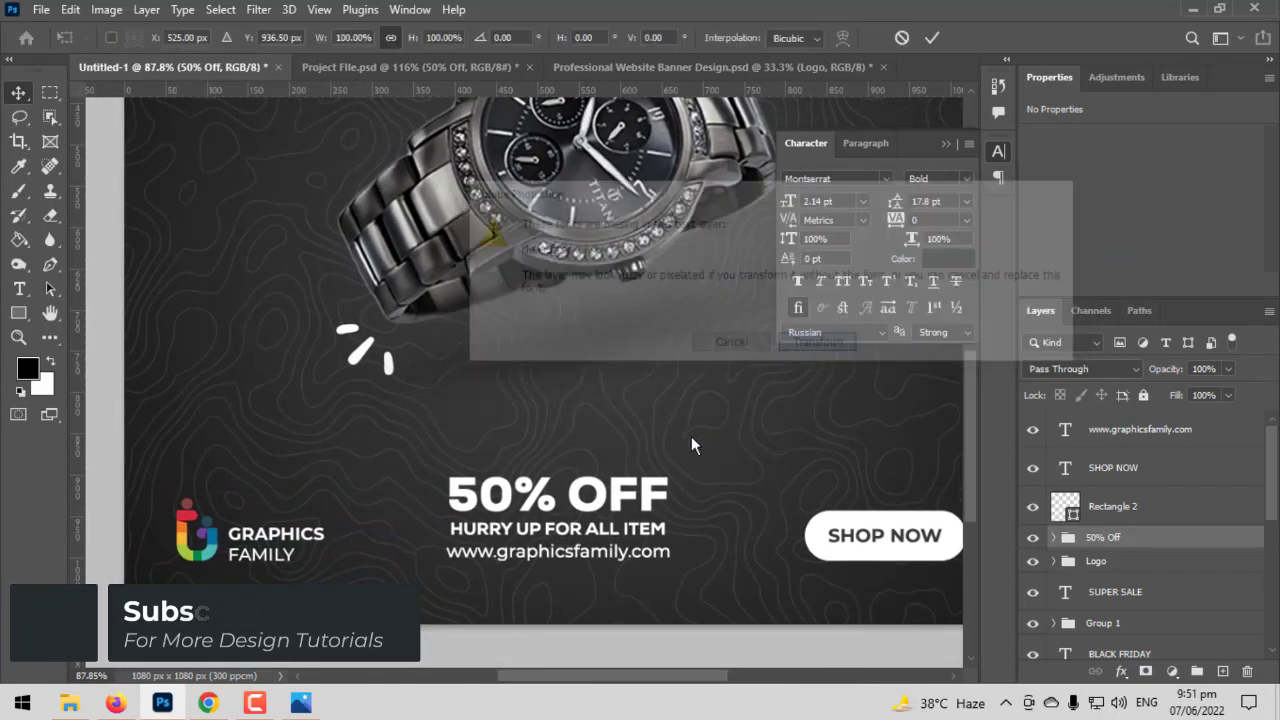
pyautogui.moveTo(676, 506); pyautogui.dragTo(658, 512)
pyautogui.press('Return')
pyautogui.hotkey('ctrl', '0')
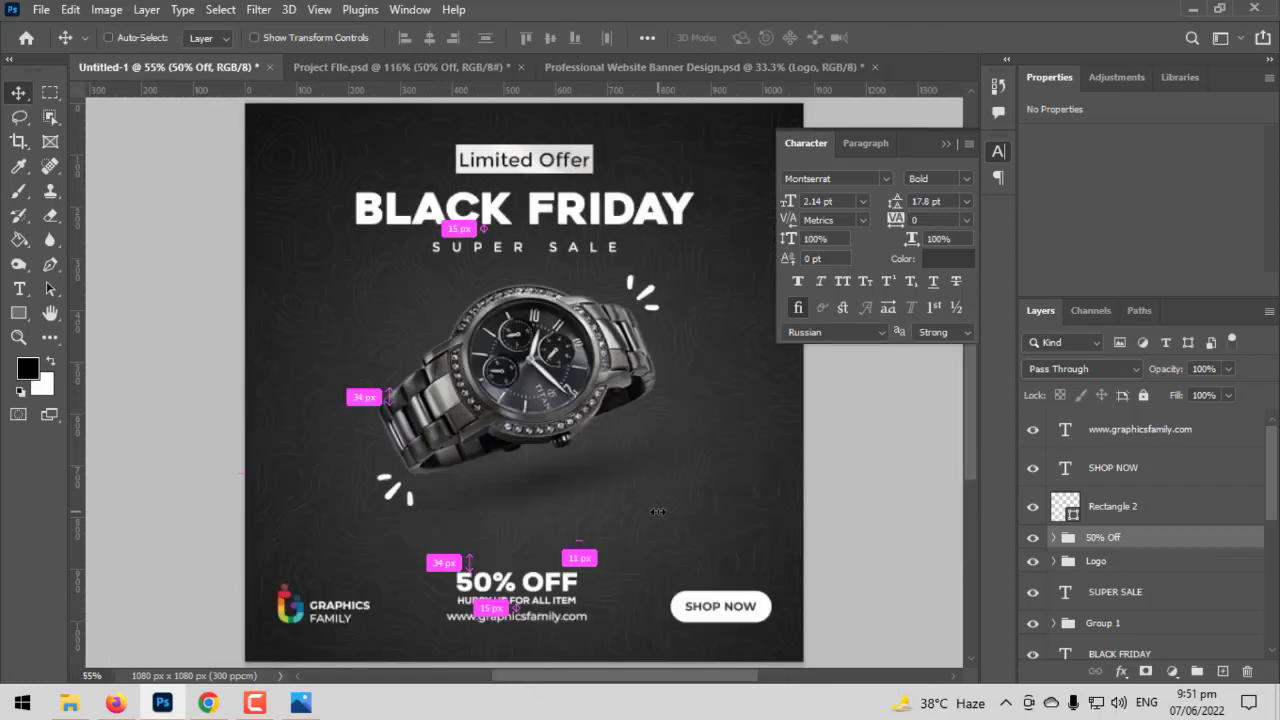
# - Collapse the floating character settings and view the whole advertisement unobstructed
pyautogui.scroll(2, 557, 508)
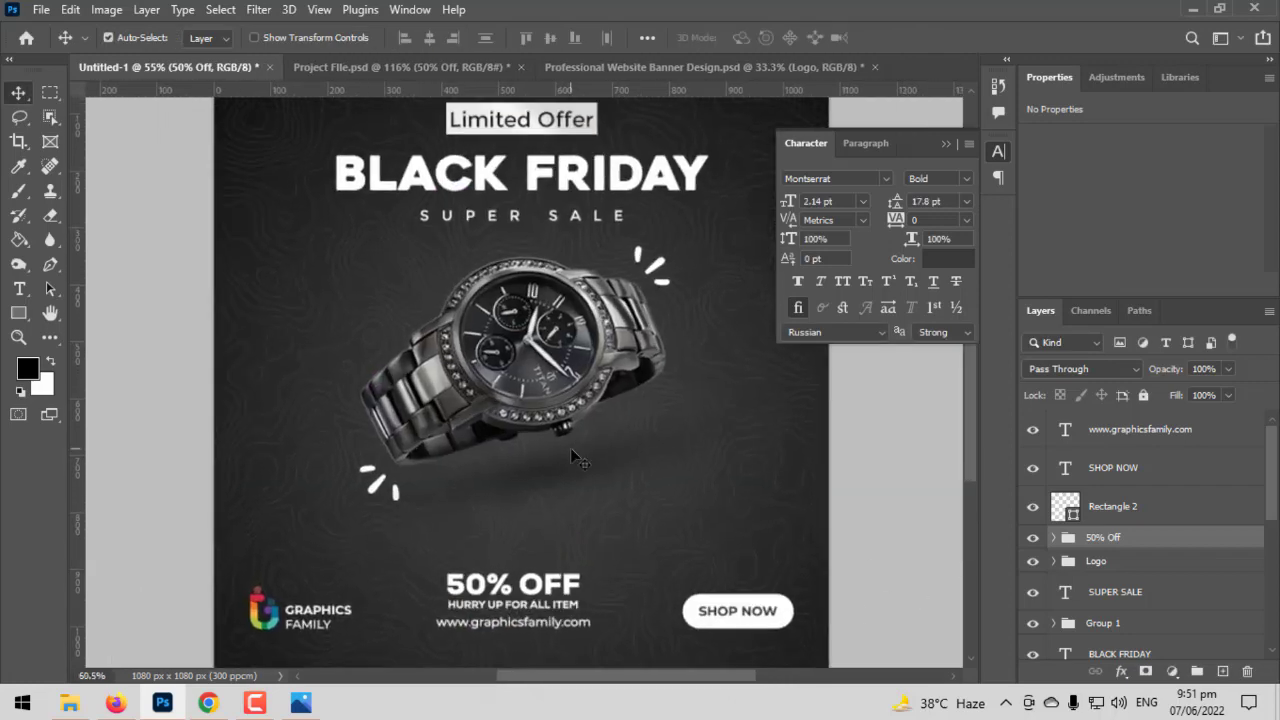
pyautogui.scroll(-3, 573, 483)
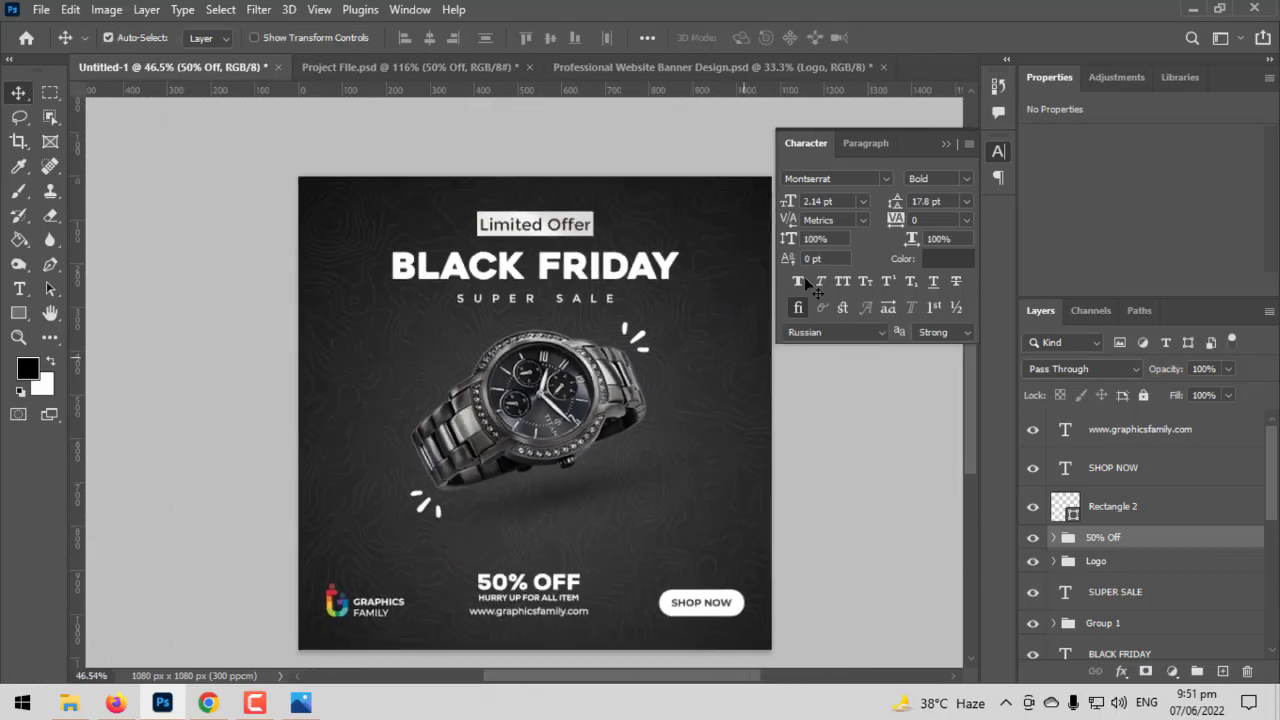
pyautogui.click(945, 144)
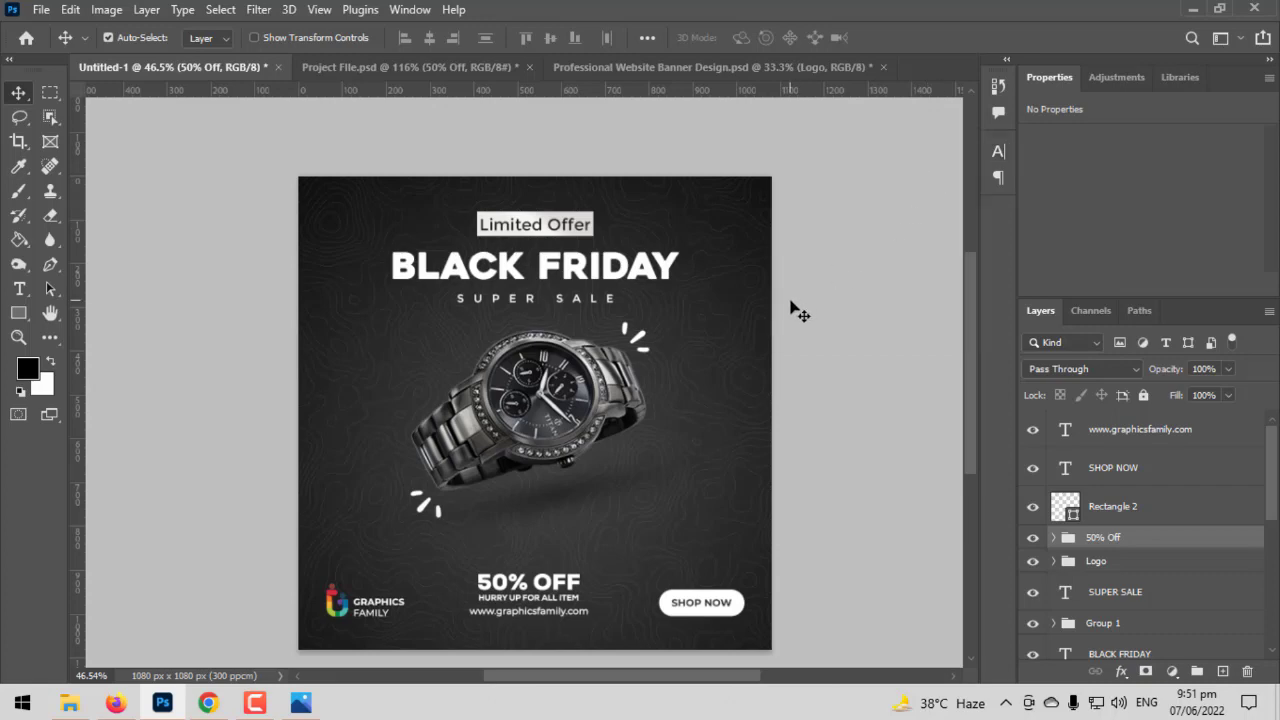